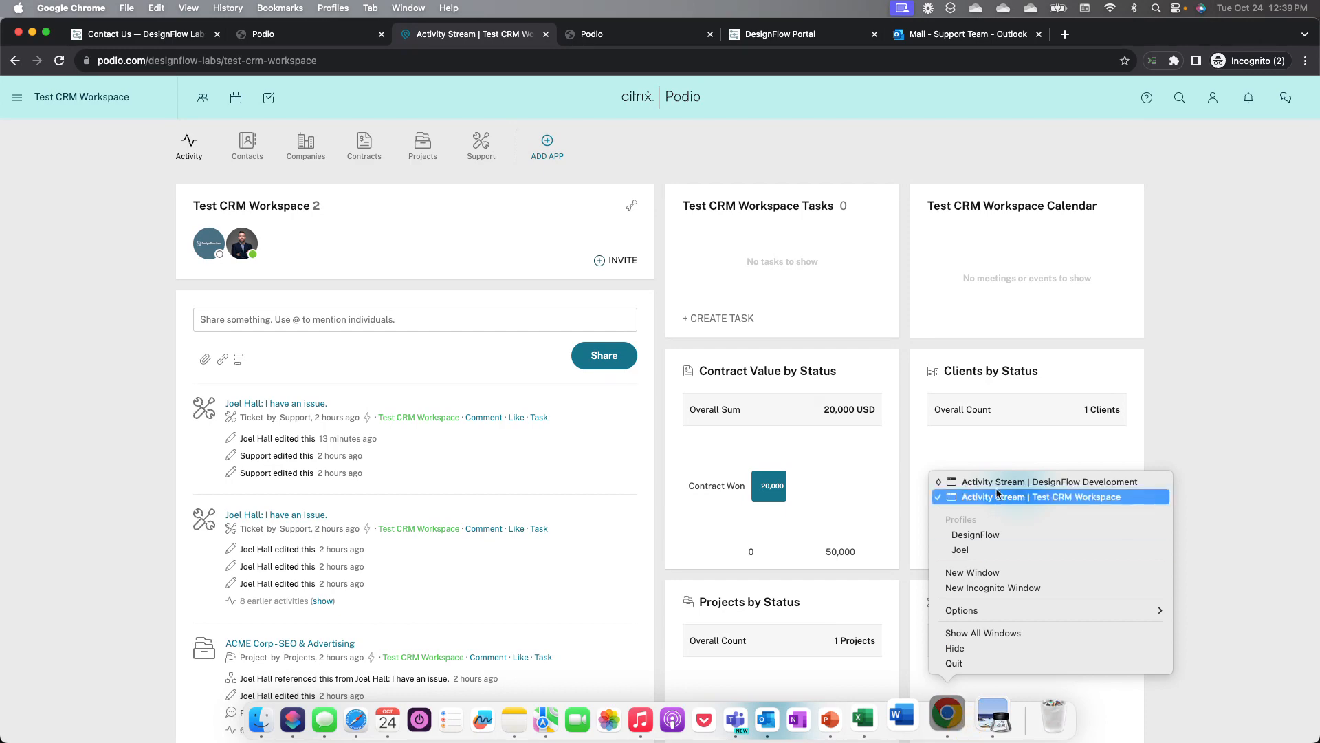
Step: Switch to the DesignFlow Development browser window and open its Contacts app
{"action": "left_click", "coordinate": [1003, 482]}
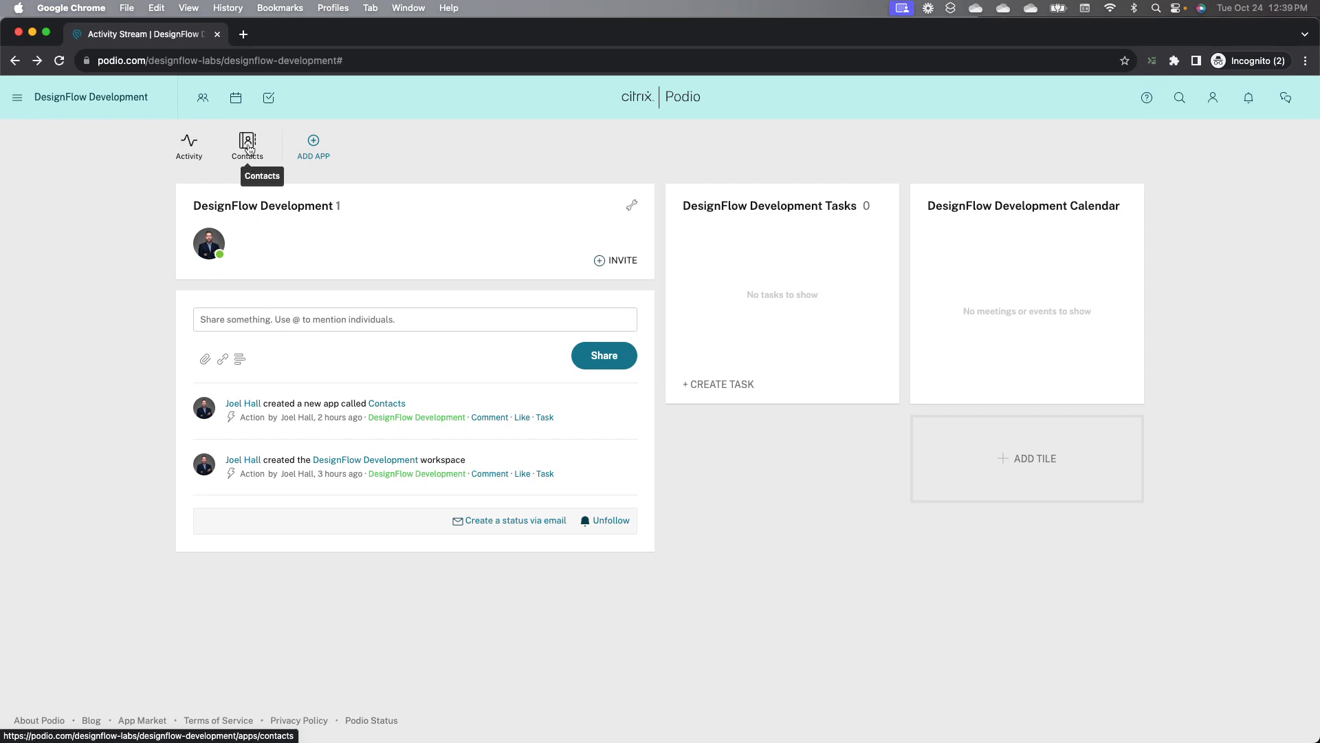
{"action": "left_click", "coordinate": [249, 147]}
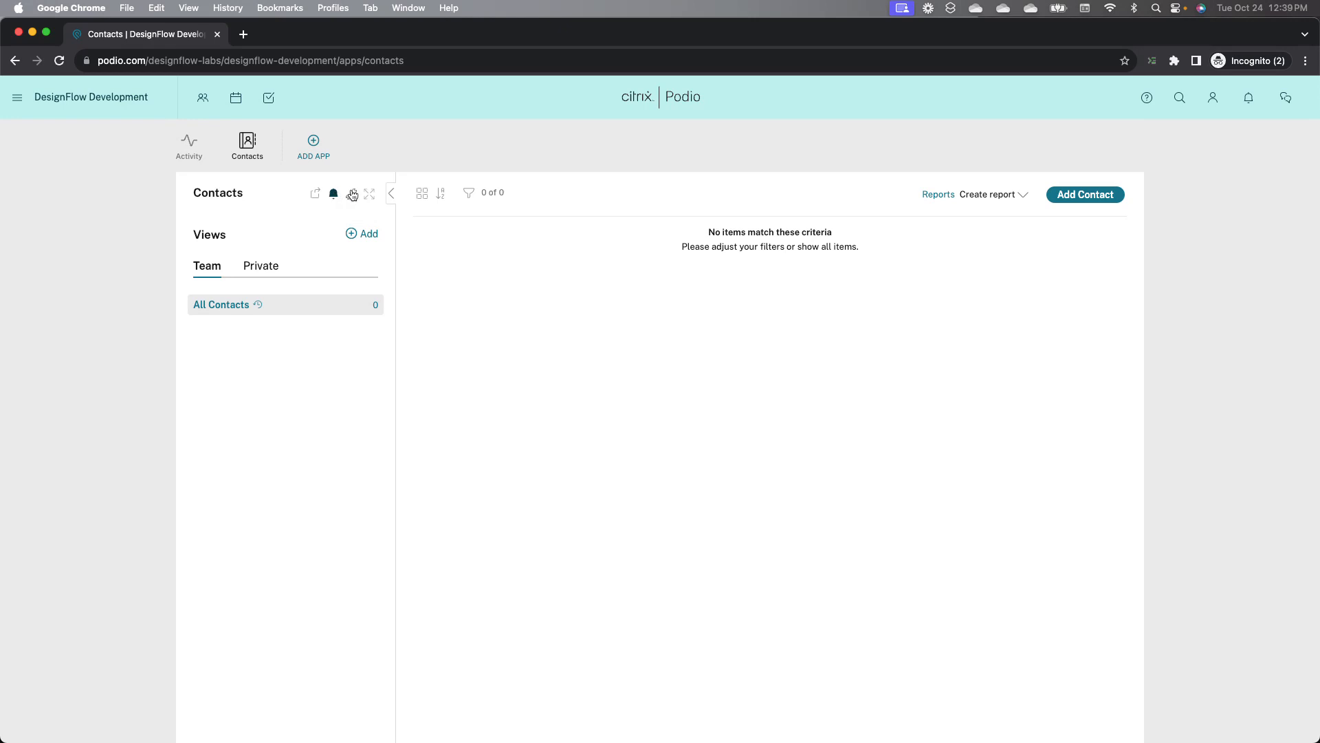
{"action": "left_click", "coordinate": [313, 145]}
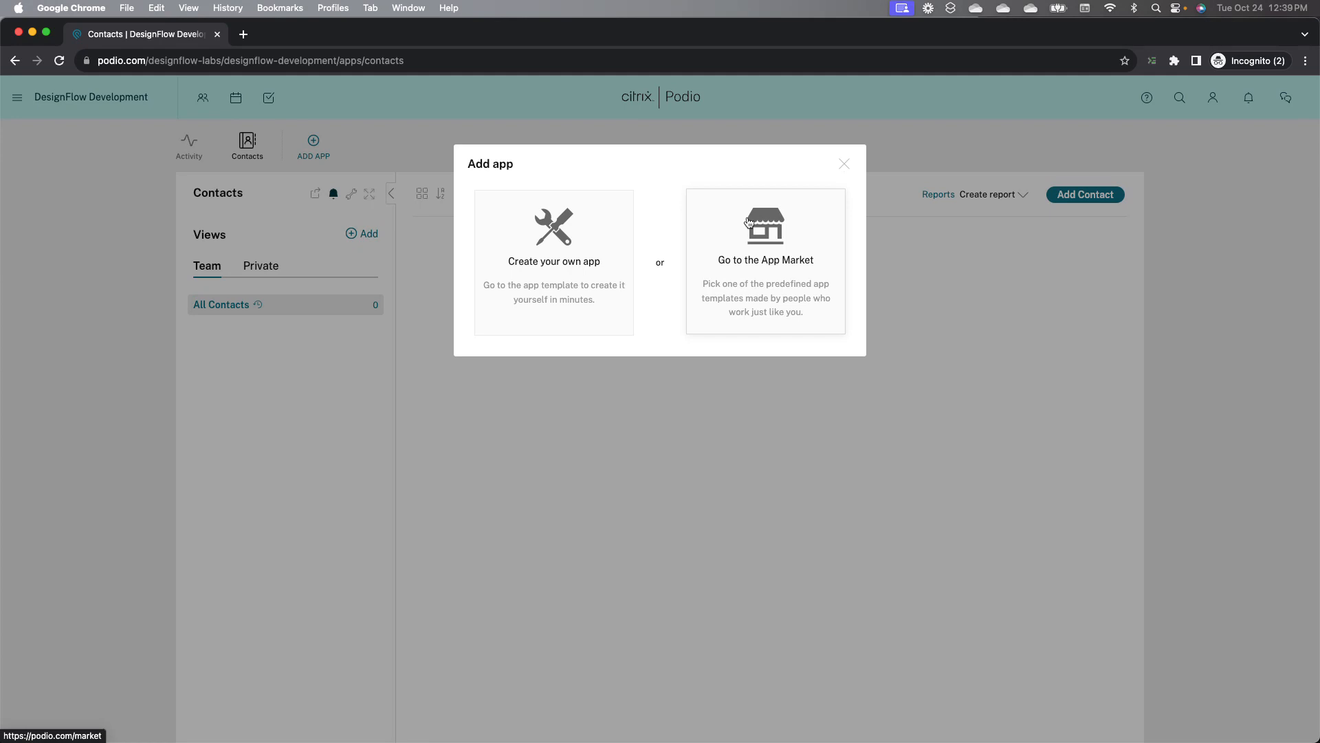
{"action": "left_click", "coordinate": [579, 240]}
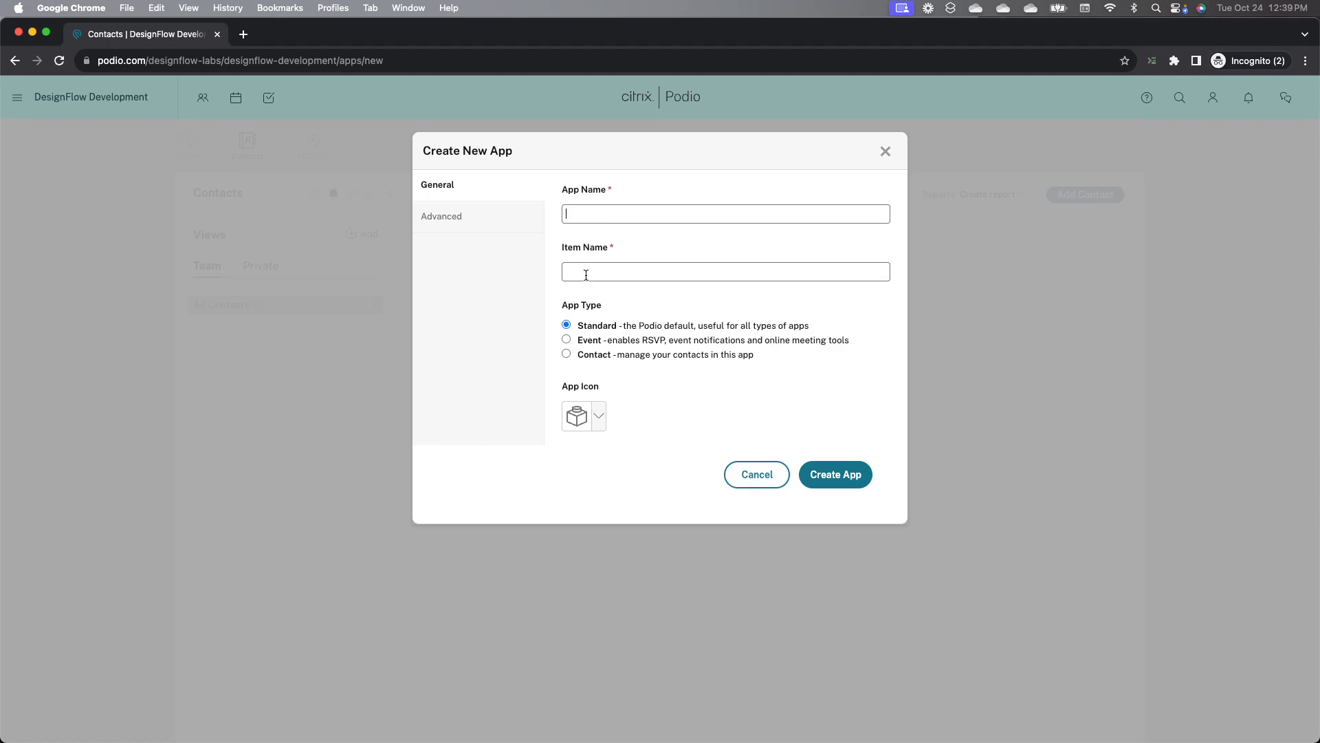
{"action": "left_click", "coordinate": [887, 150]}
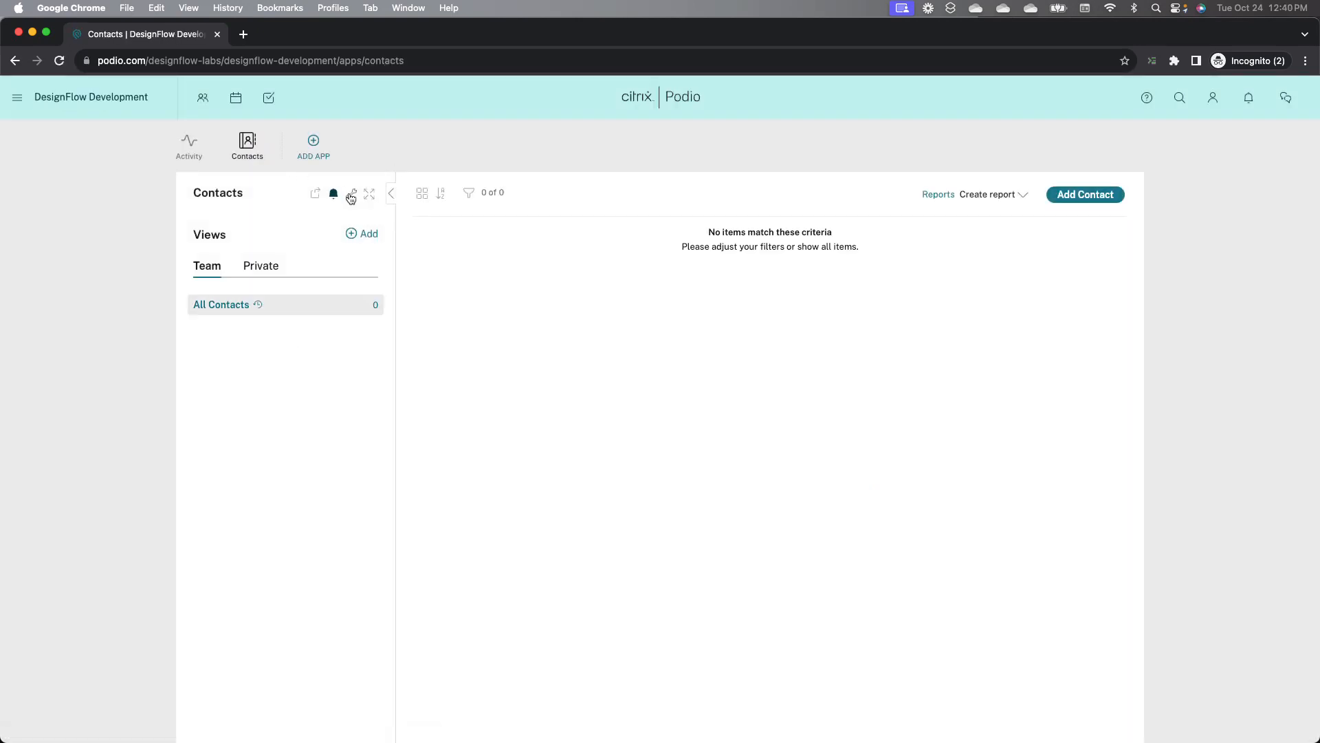
Step: Open the Contacts app's template editor, then return to the Test CRM Workspace window
{"action": "left_click", "coordinate": [351, 195]}
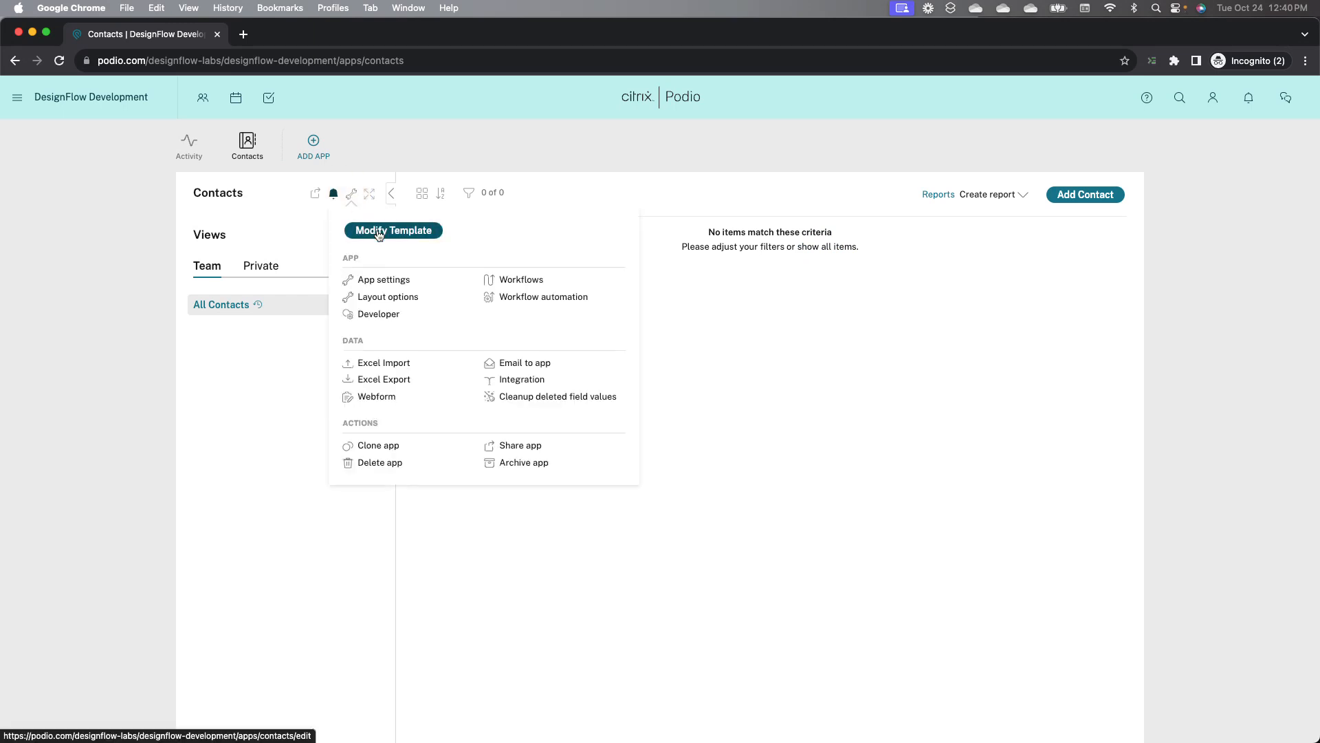
{"action": "left_click", "coordinate": [379, 234]}
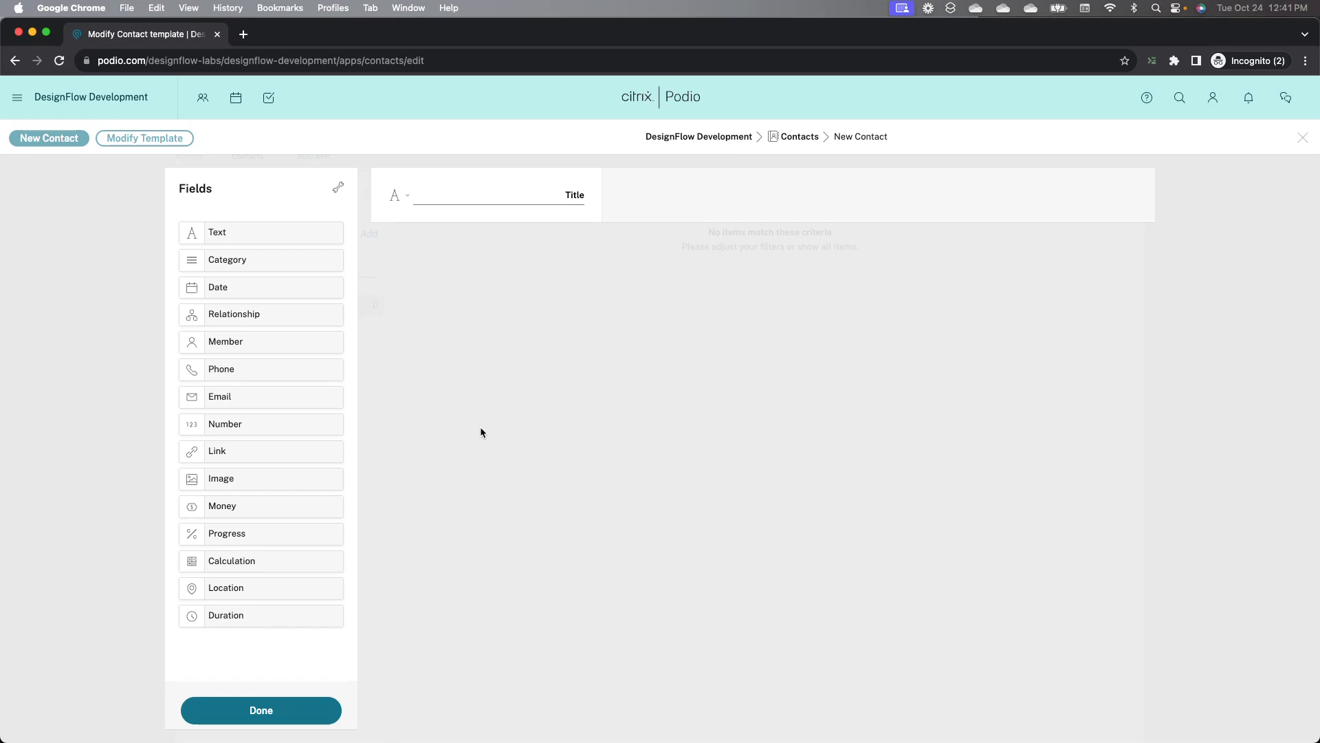
{"action": "key", "text": "ctrl+Up"}
{"action": "left_click", "coordinate": [73, 480]}
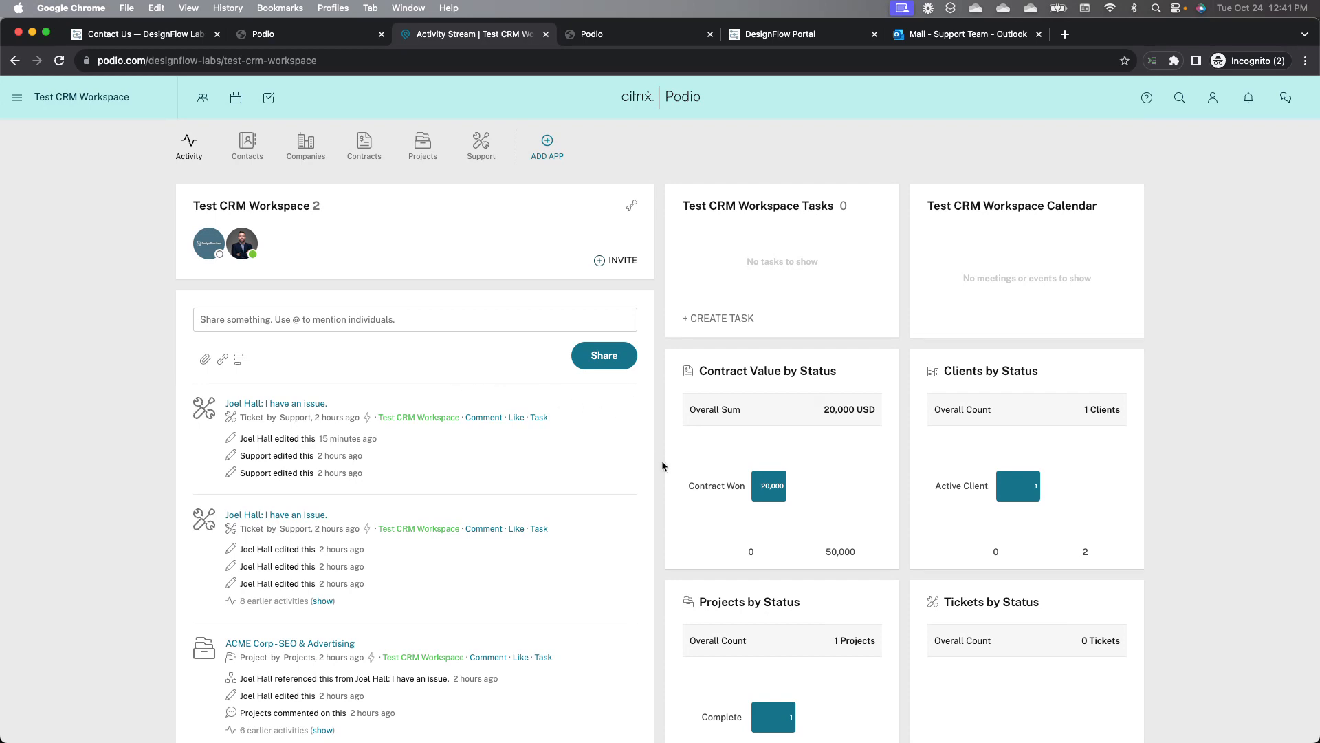
Step: Browse the Test CRM Workspace activity stream and status tiles, opening the completed projects from Projects by Status
{"action": "scroll", "coordinate": [662, 466], "scroll_direction": "down", "scroll_amount": 1}
{"action": "scroll", "coordinate": [663, 465], "scroll_direction": "up", "scroll_amount": 1}
{"action": "scroll", "coordinate": [196, 488], "scroll_direction": "down", "scroll_amount": 5}
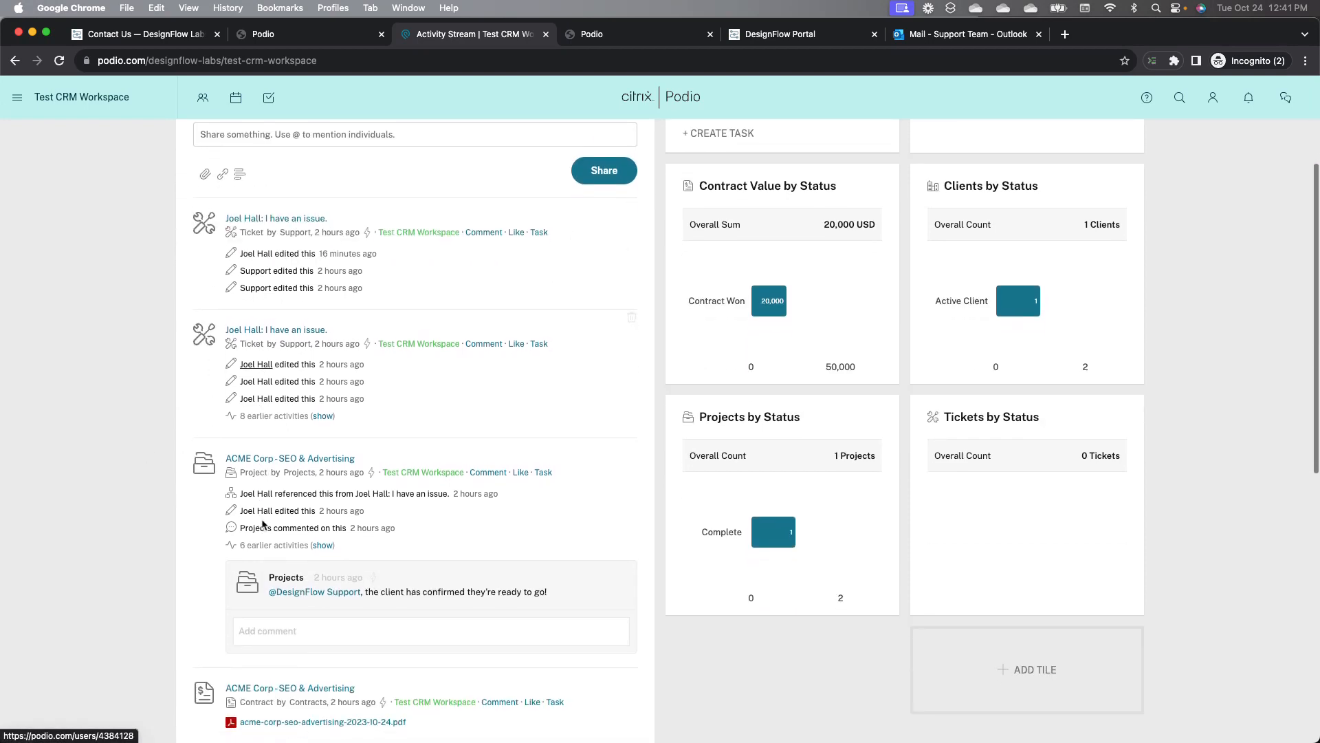
{"action": "scroll", "coordinate": [262, 524], "scroll_direction": "down", "scroll_amount": 7}
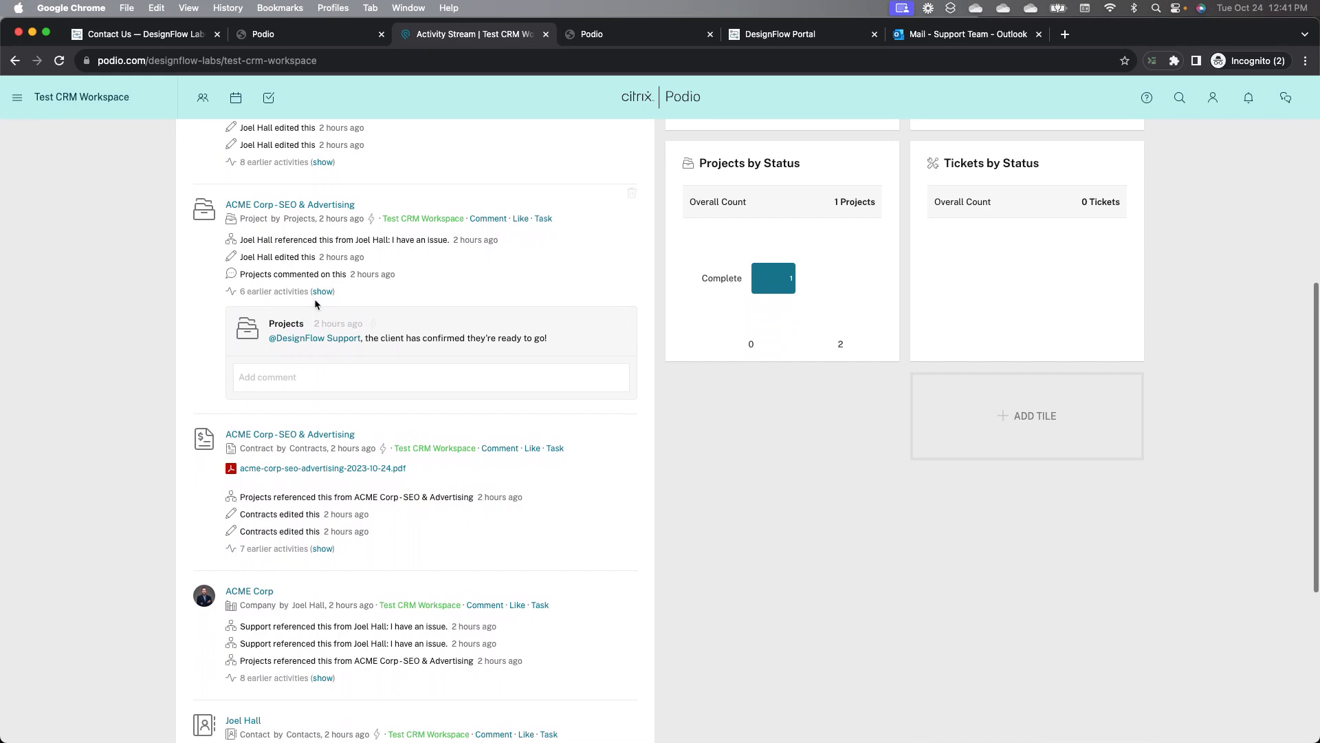
{"action": "scroll", "coordinate": [296, 454], "scroll_direction": "up", "scroll_amount": 12}
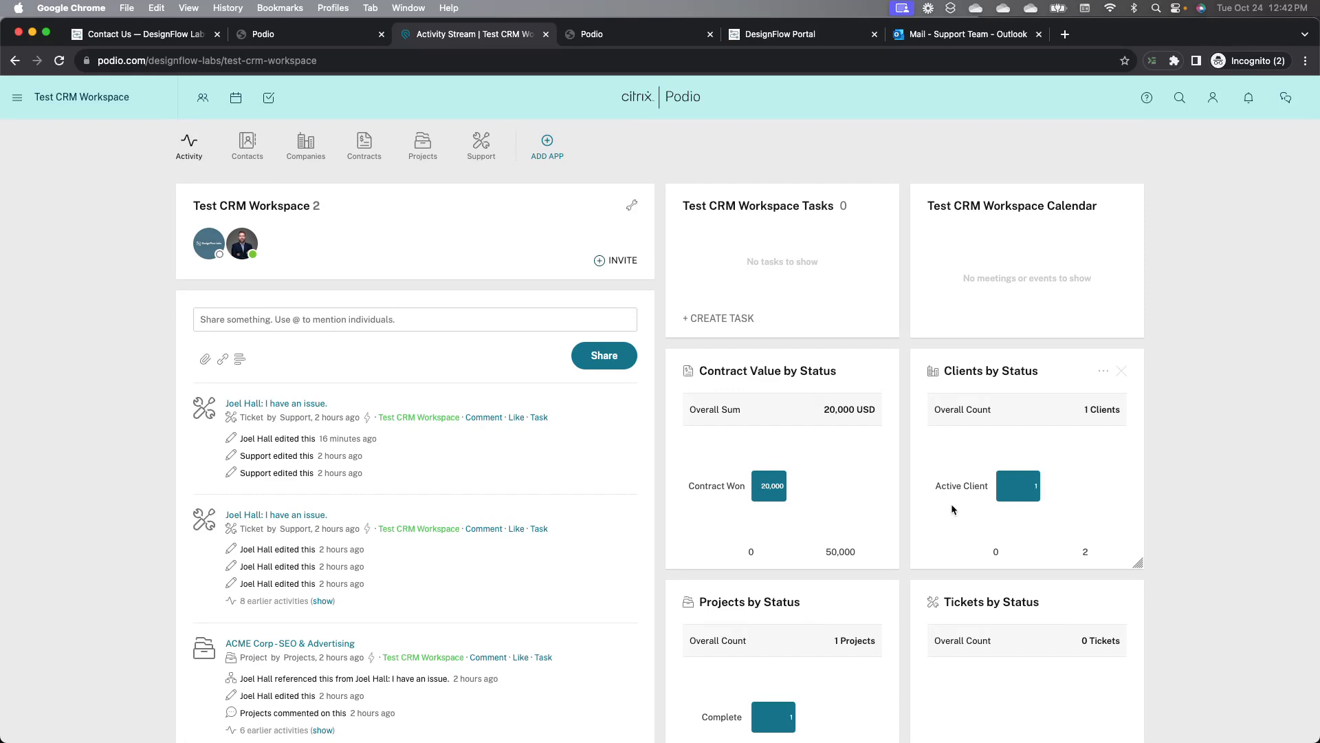
{"action": "scroll", "coordinate": [952, 509], "scroll_direction": "down", "scroll_amount": 1}
{"action": "scroll", "coordinate": [952, 508], "scroll_direction": "down", "scroll_amount": 1}
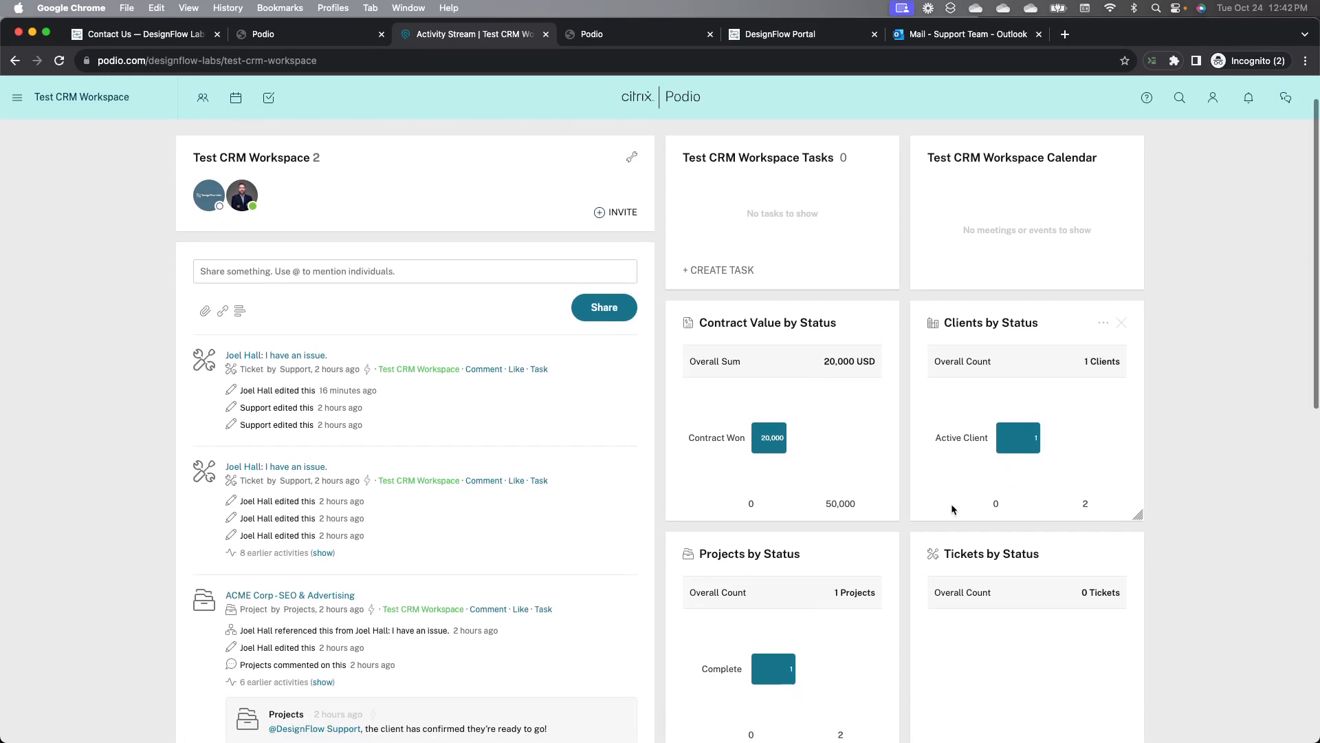
{"action": "scroll", "coordinate": [953, 509], "scroll_direction": "down", "scroll_amount": 1}
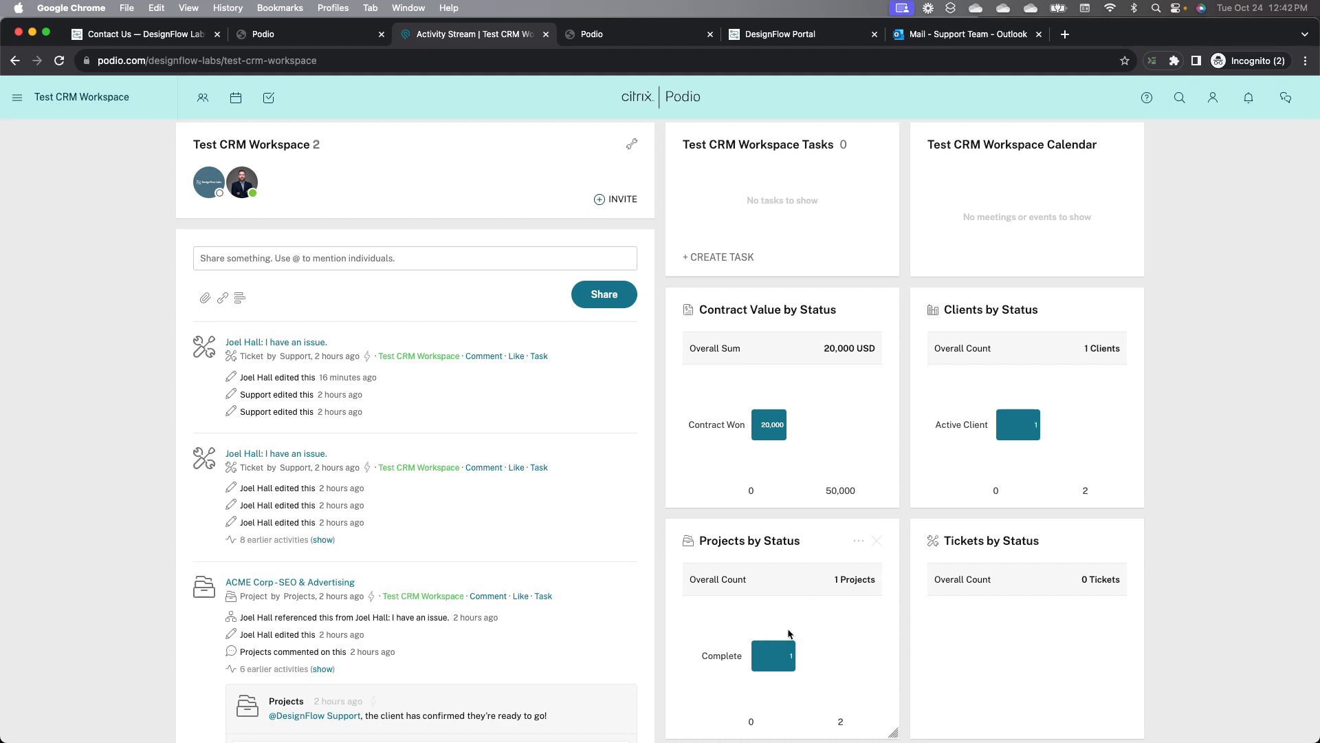
{"action": "left_click", "coordinate": [784, 652]}
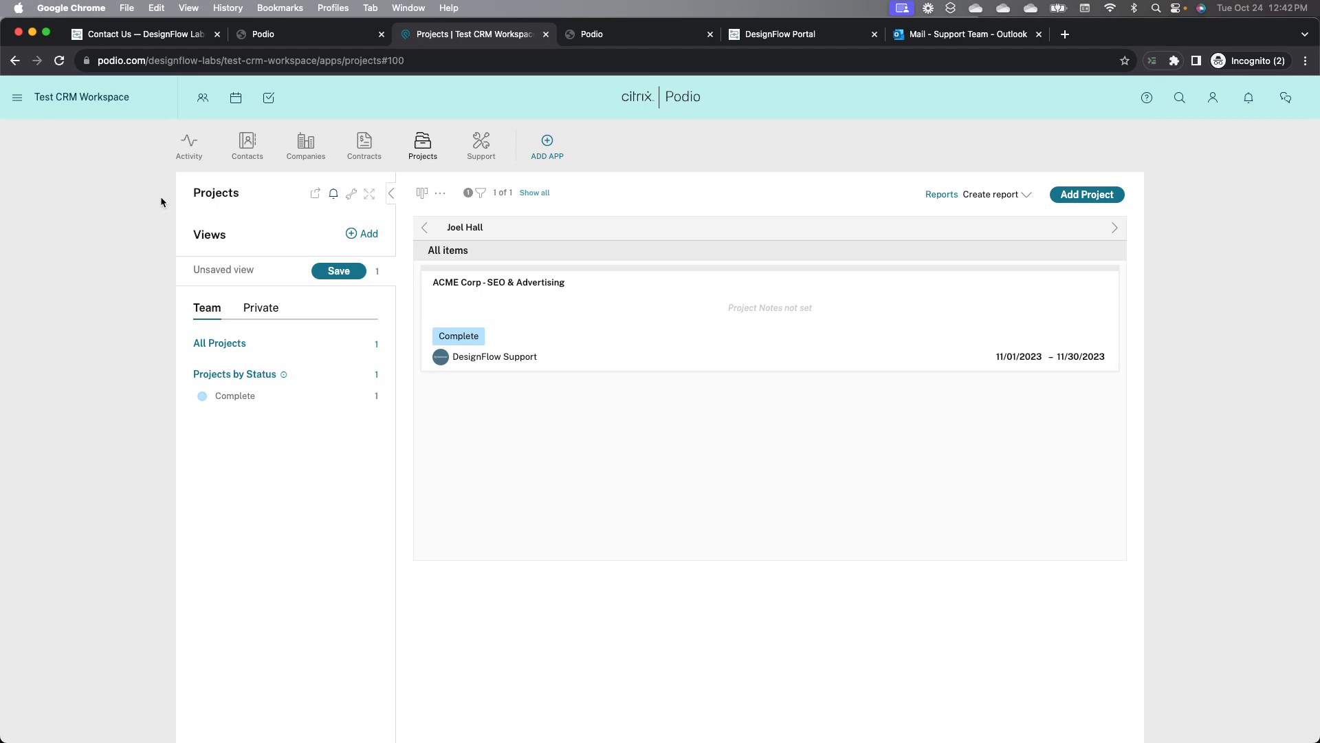
Step: Open the single contact record in the Contacts app, review its fields, and close it
{"action": "left_click", "coordinate": [189, 145]}
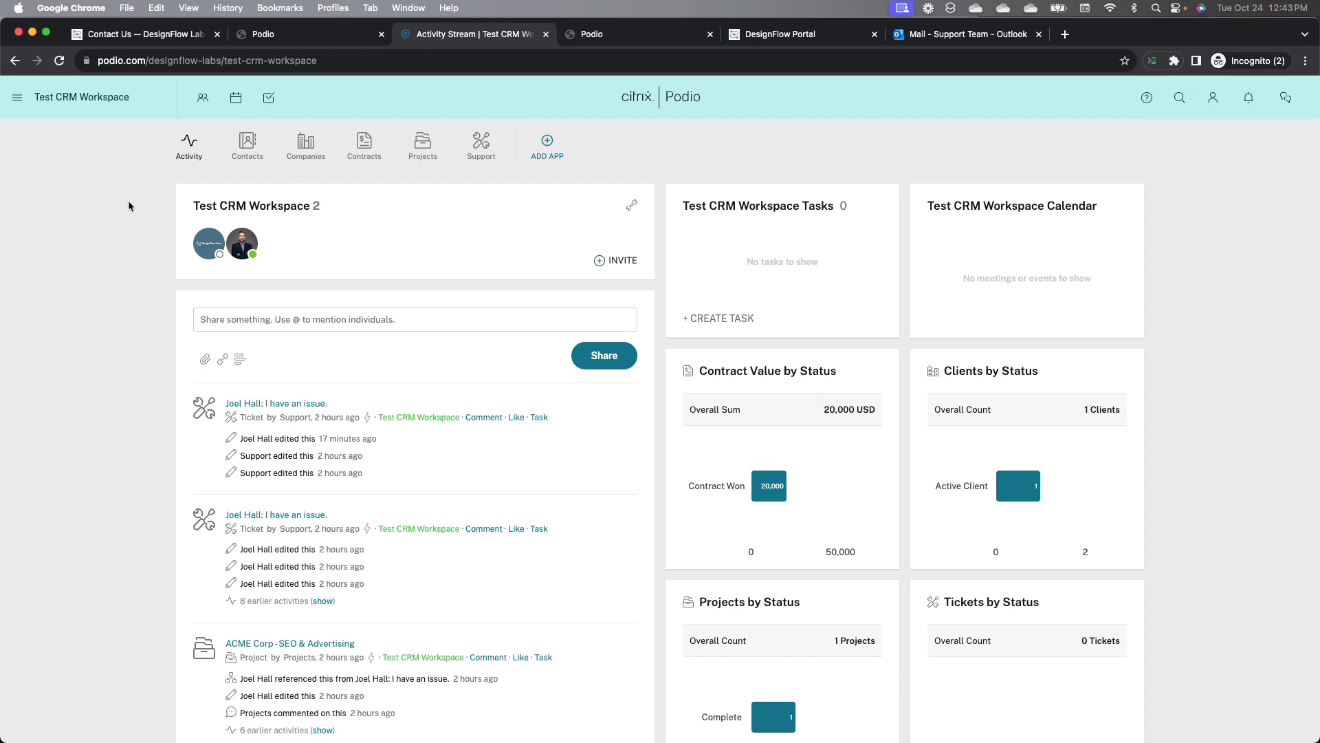
{"action": "left_click", "coordinate": [246, 153]}
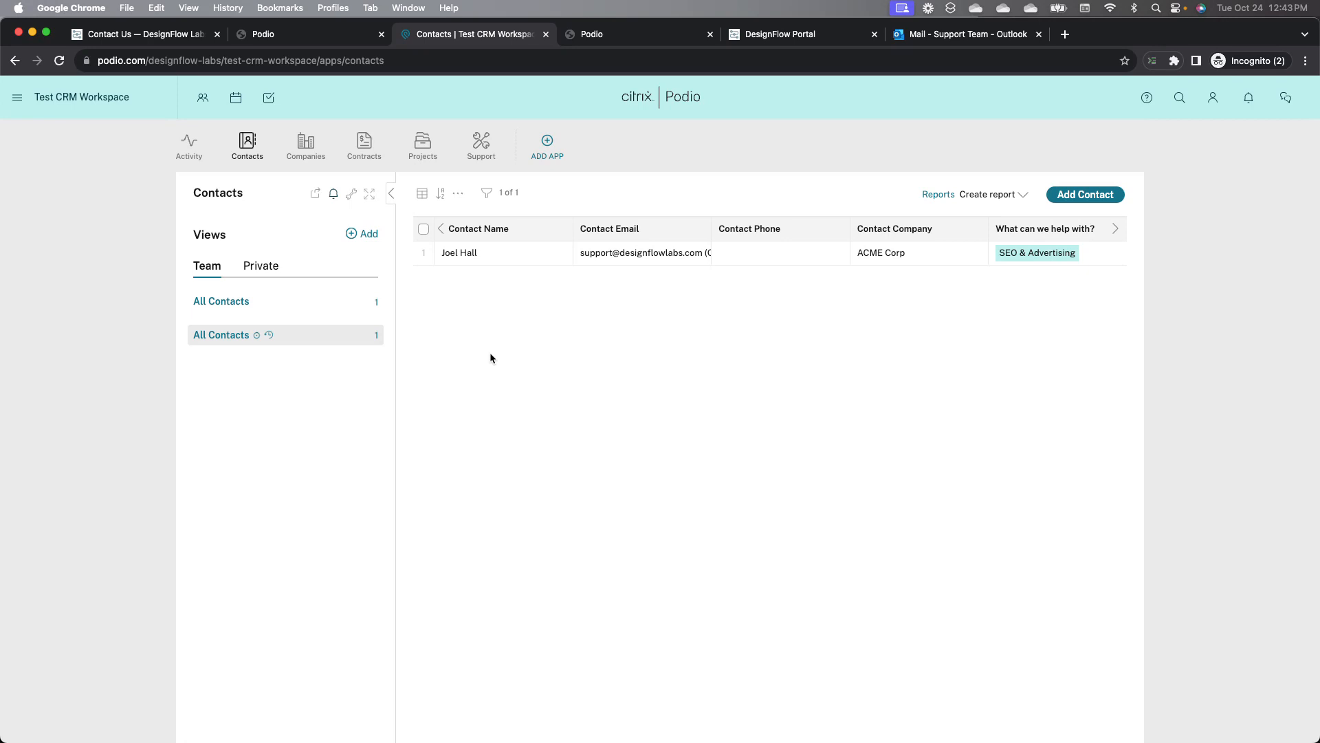
{"action": "left_click", "coordinate": [510, 255]}
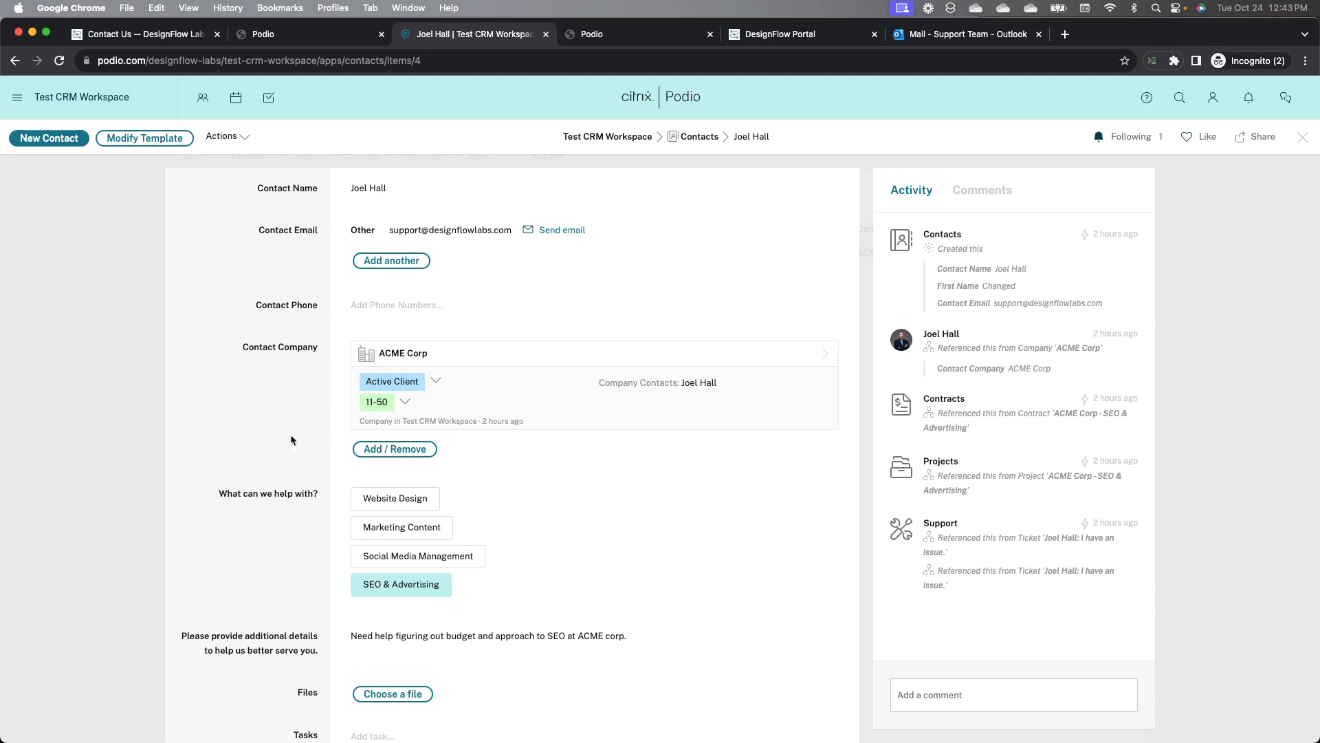
{"action": "scroll", "coordinate": [260, 443], "scroll_direction": "down", "scroll_amount": 2}
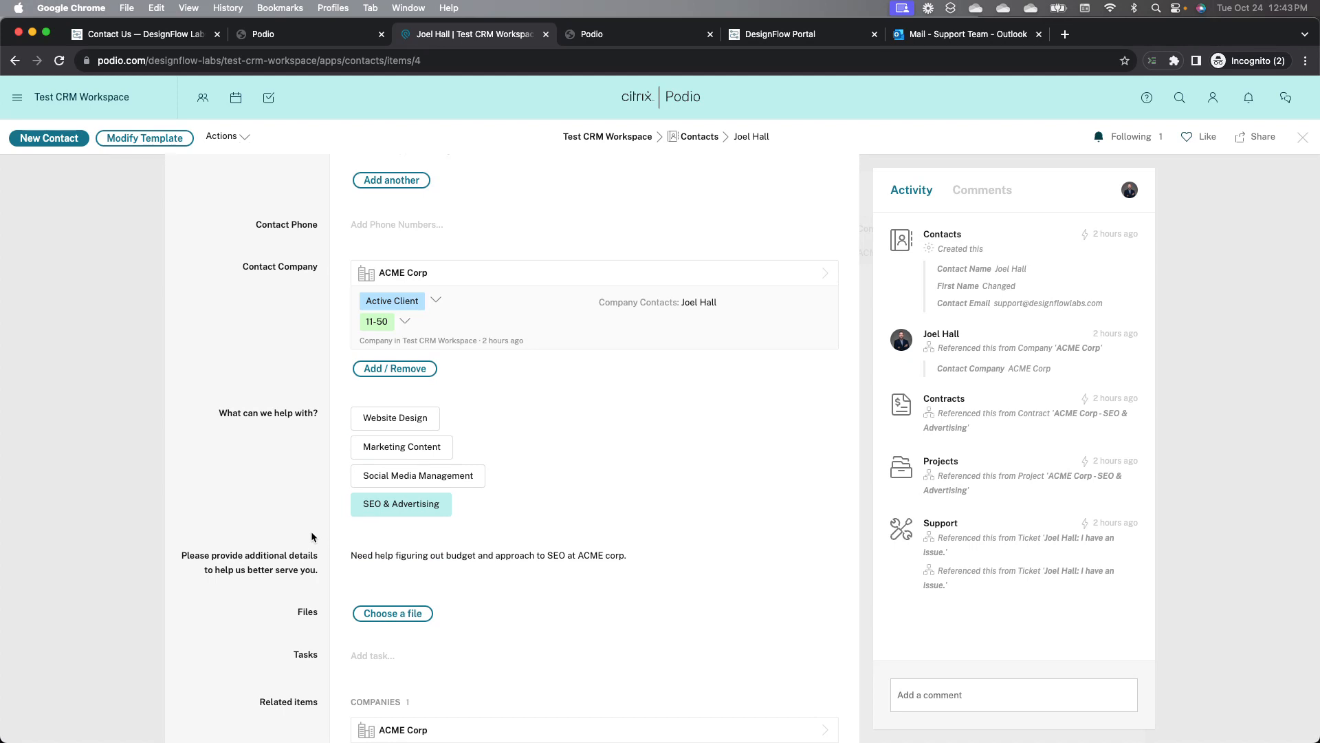
{"action": "scroll", "coordinate": [311, 531], "scroll_direction": "up", "scroll_amount": 2}
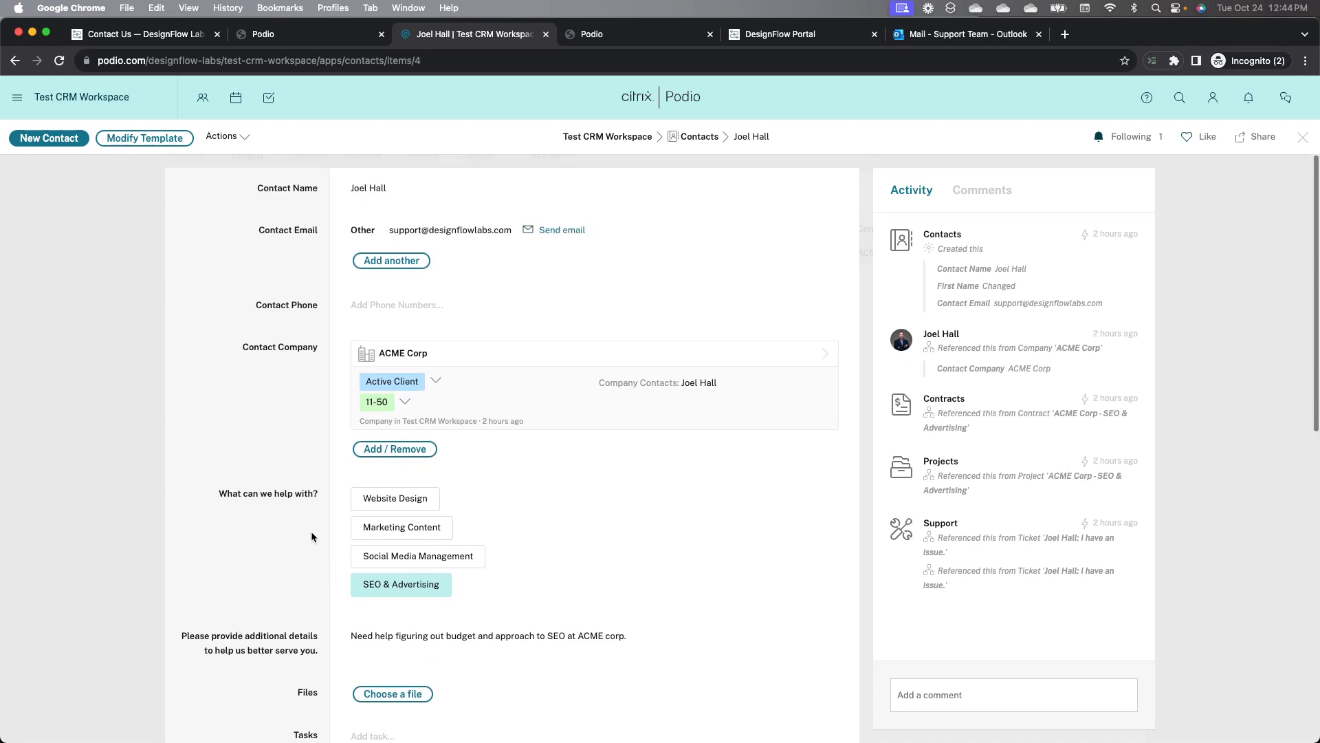
{"action": "left_click", "coordinate": [1309, 137]}
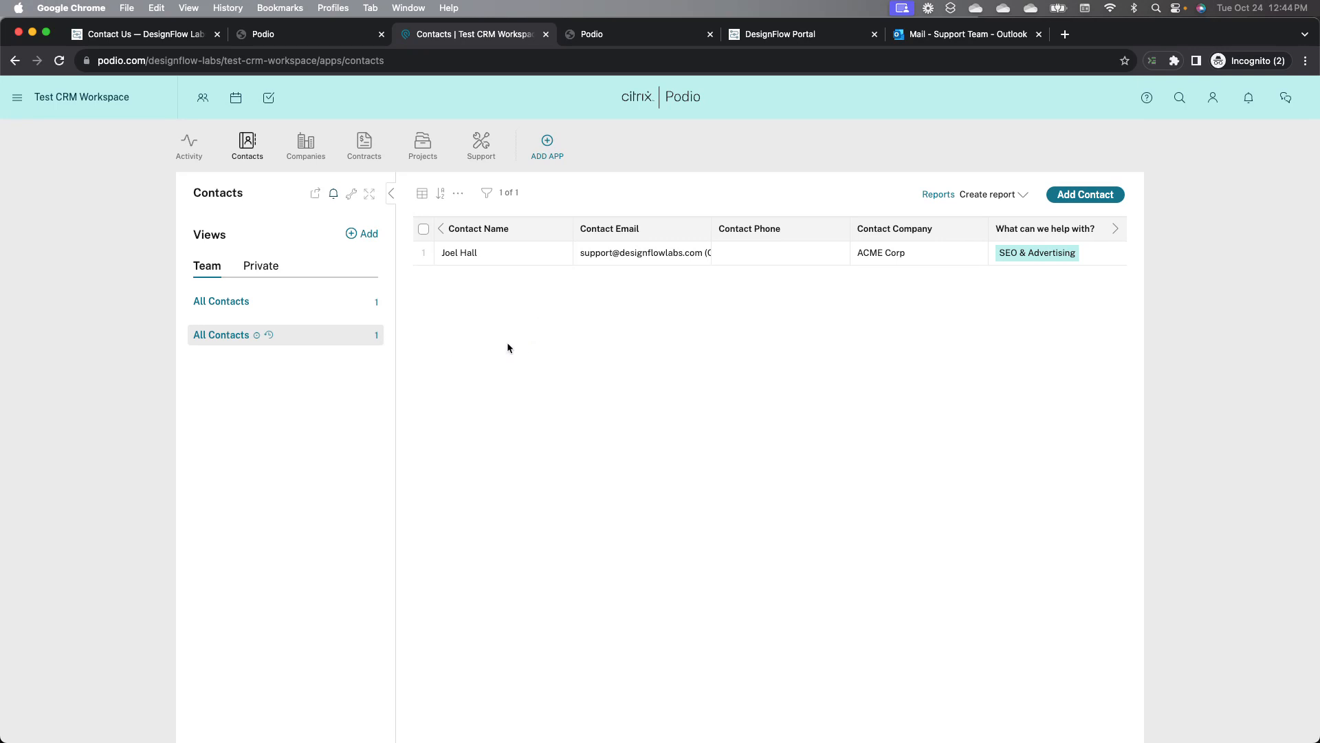
Step: Open the Contacts app's webform generator and review the form preview and field configuration
{"action": "left_click", "coordinate": [349, 198]}
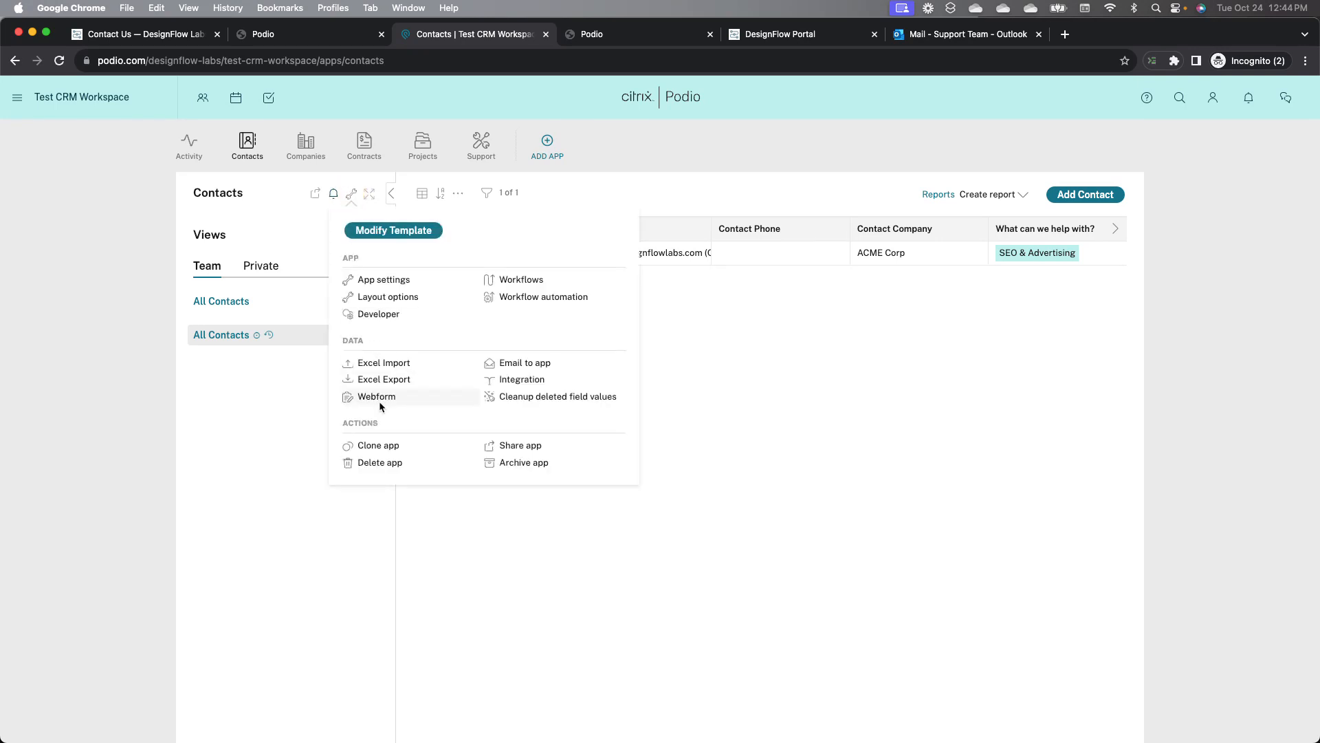
{"action": "left_click", "coordinate": [381, 406]}
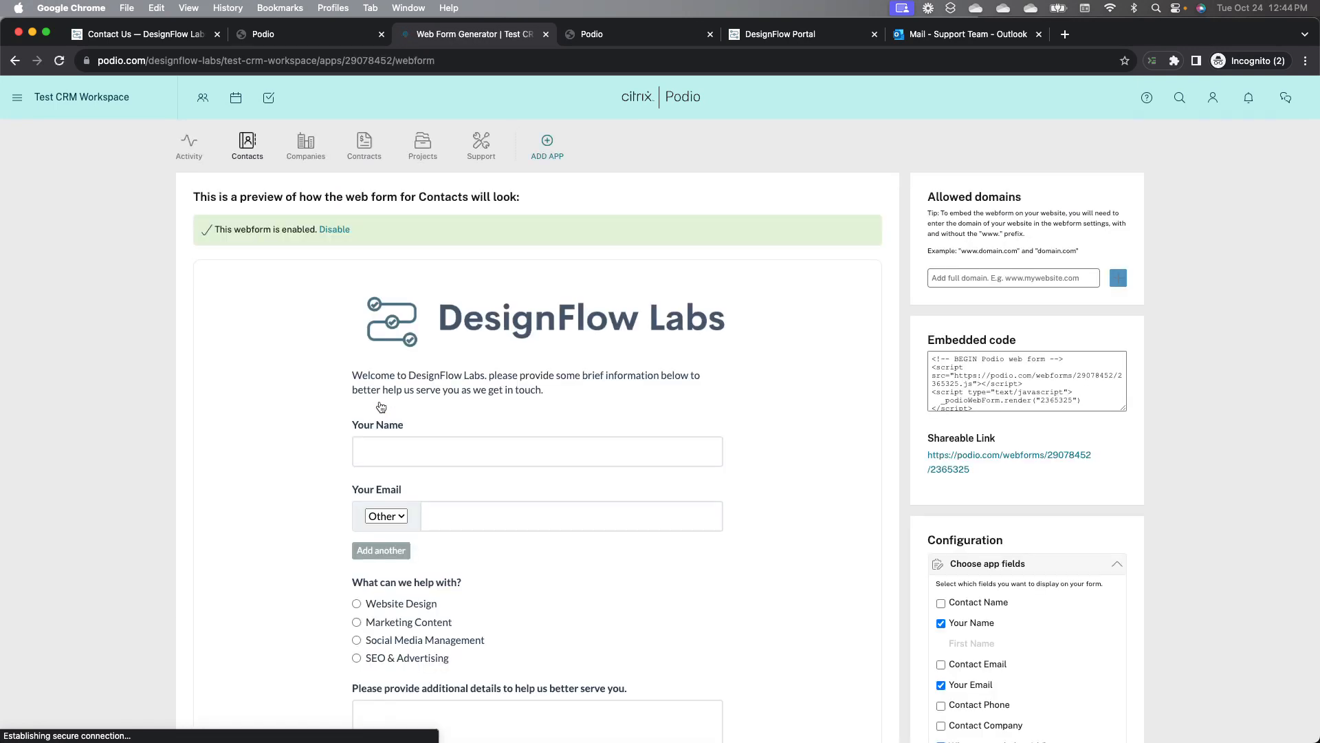
{"action": "scroll", "coordinate": [939, 561], "scroll_direction": "down", "scroll_amount": 3}
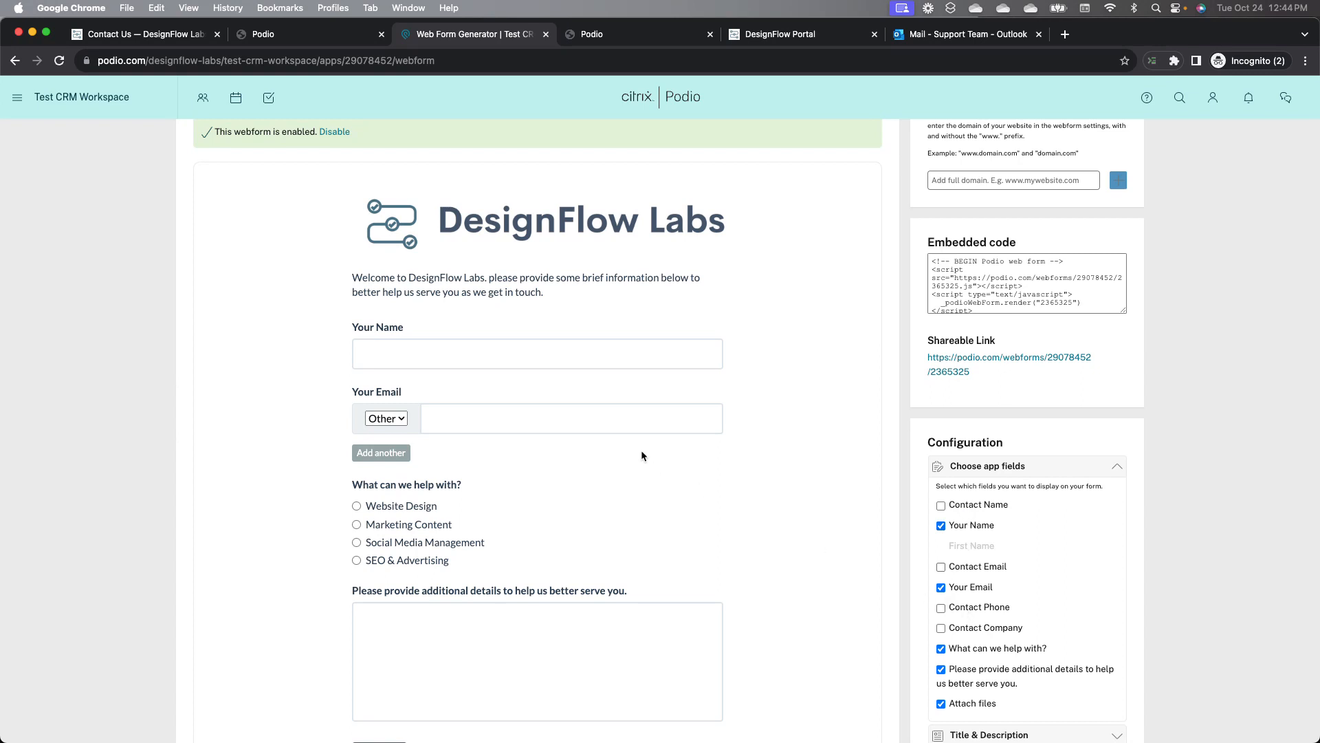
{"action": "scroll", "coordinate": [641, 453], "scroll_direction": "down", "scroll_amount": 2}
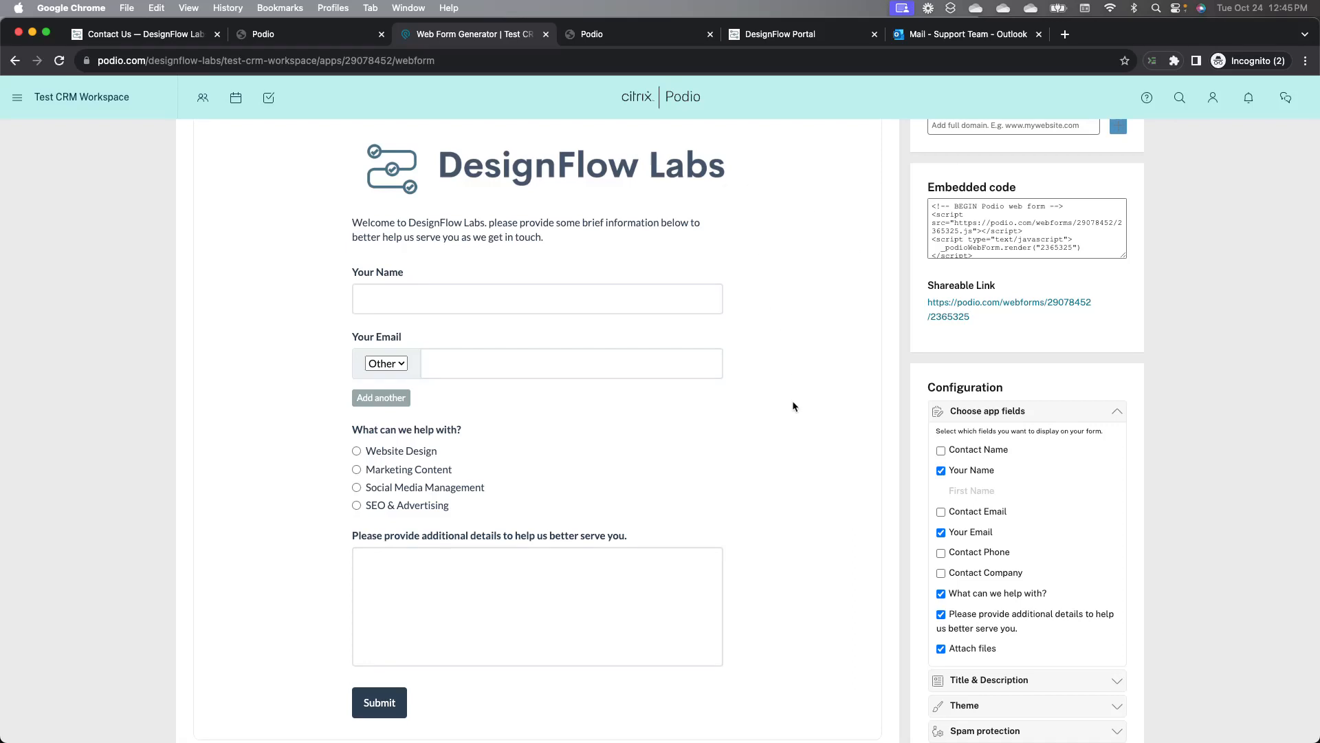
{"action": "scroll", "coordinate": [792, 406], "scroll_direction": "down", "scroll_amount": 3}
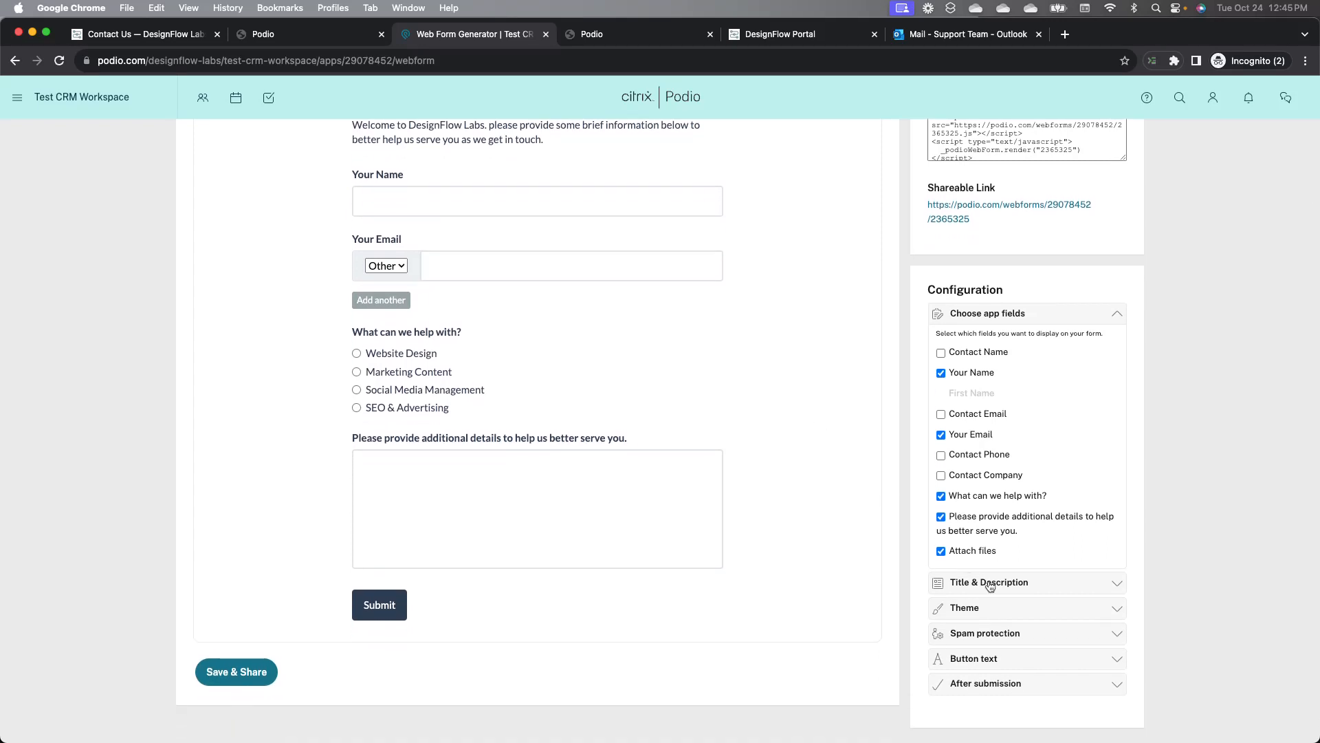
Step: Expand the Title & Description, Button text and After submission configuration sections of the webform
{"action": "left_click", "coordinate": [990, 584]}
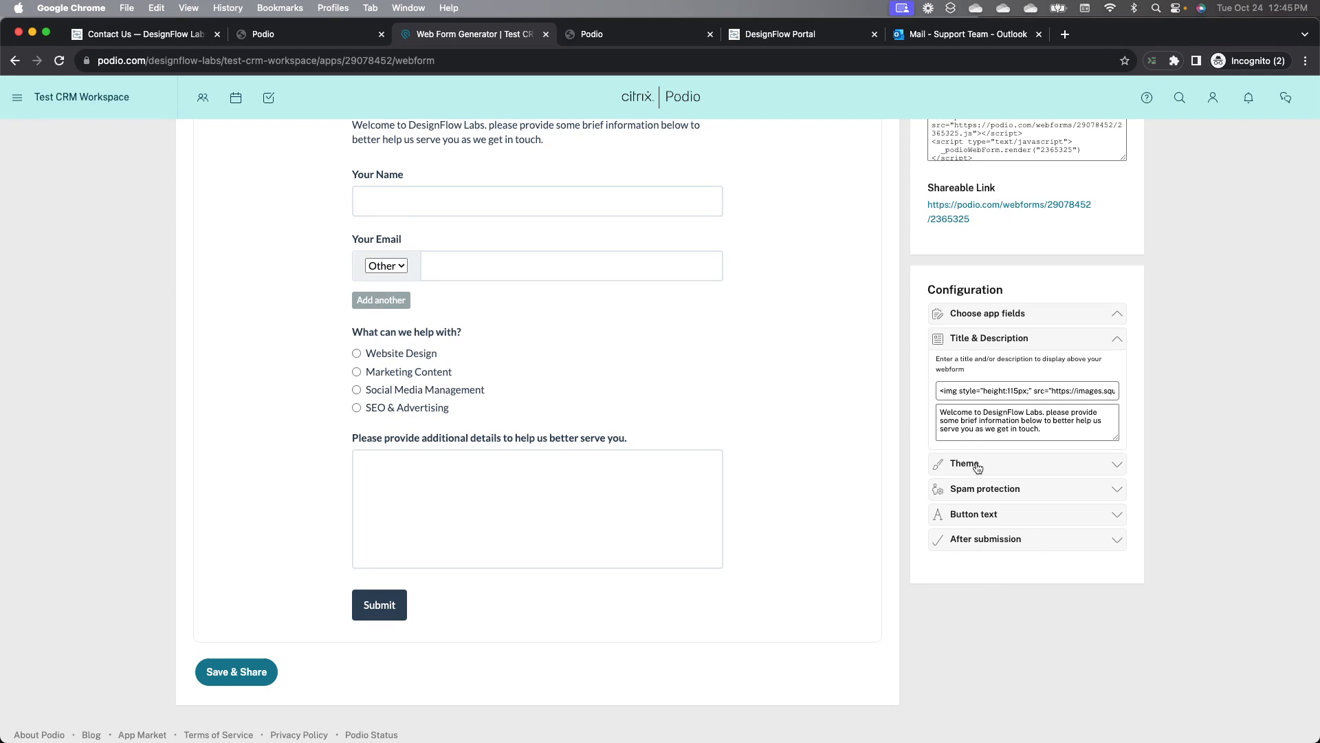
{"action": "left_click", "coordinate": [972, 513]}
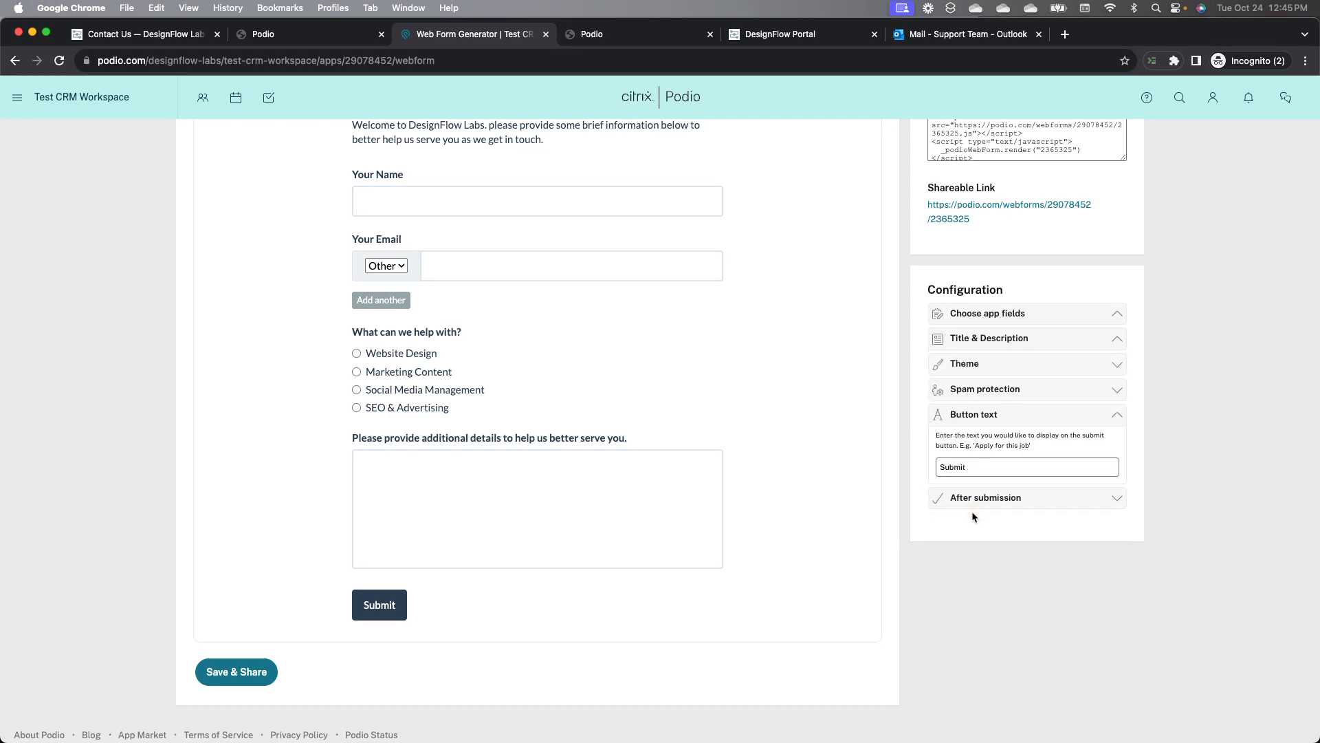
{"action": "left_click", "coordinate": [971, 500]}
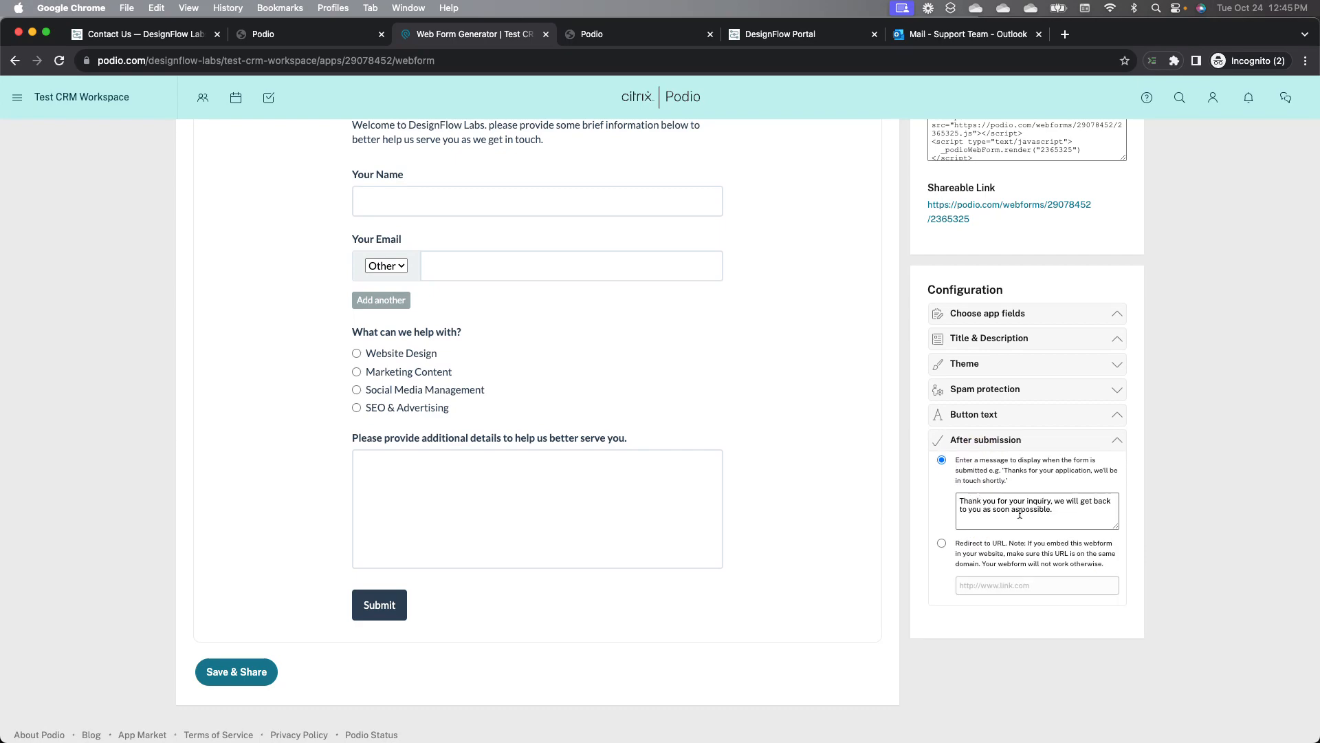
{"action": "scroll", "coordinate": [1020, 515], "scroll_direction": "up", "scroll_amount": 5}
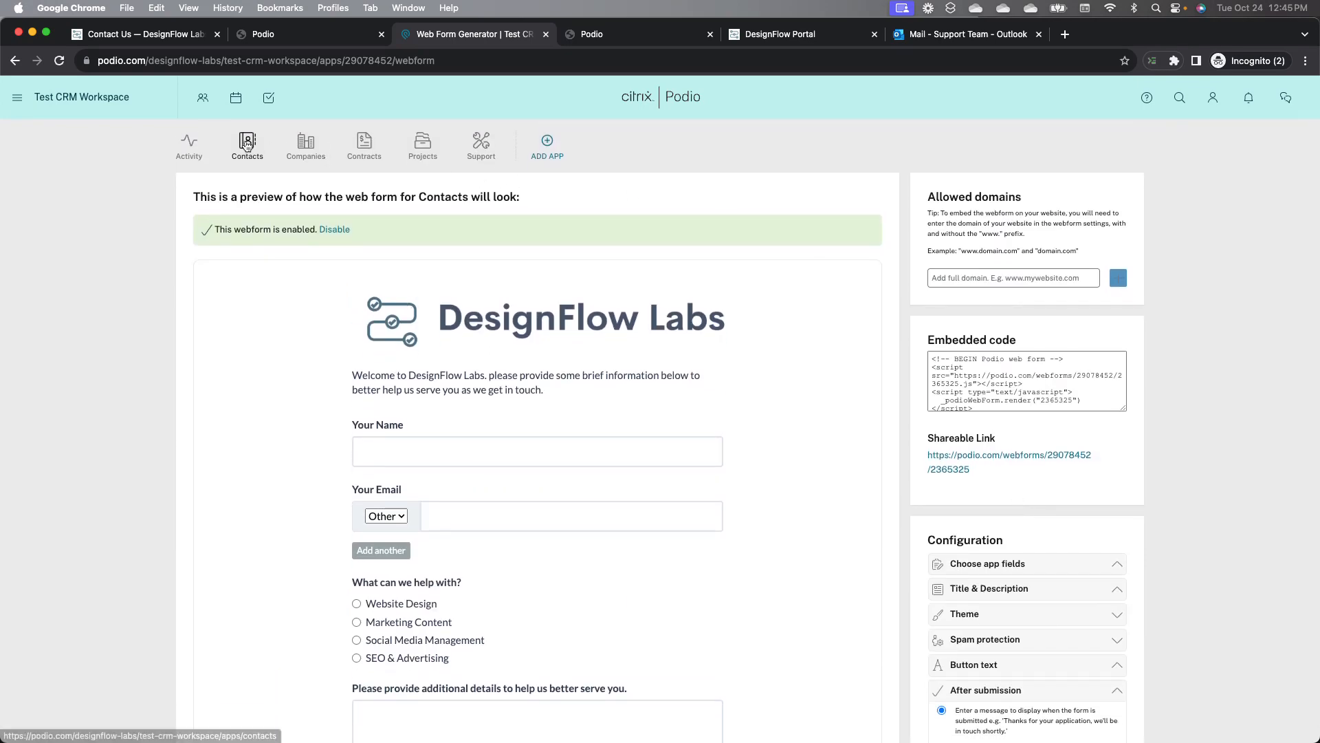
Step: Return to the Contacts list and view the shared webform page in its own tab
{"action": "left_click", "coordinate": [247, 142]}
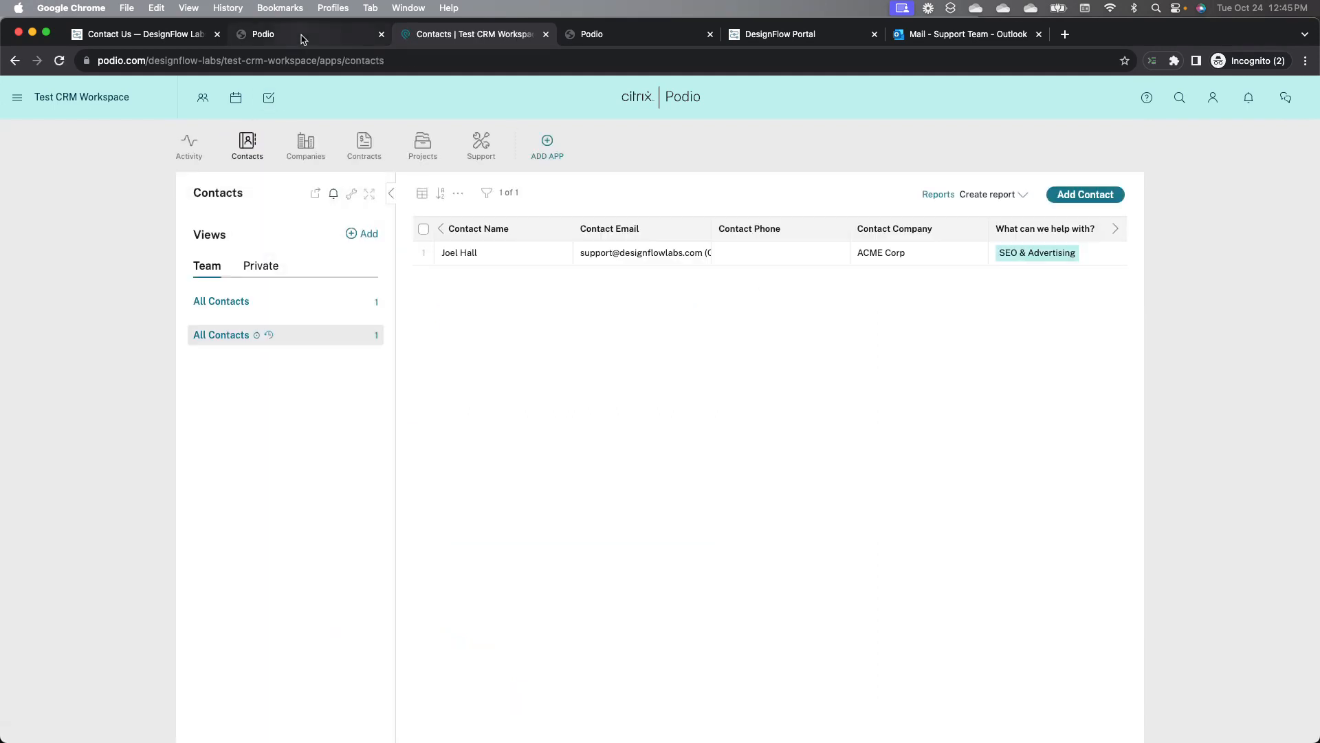
{"action": "left_click", "coordinate": [302, 39]}
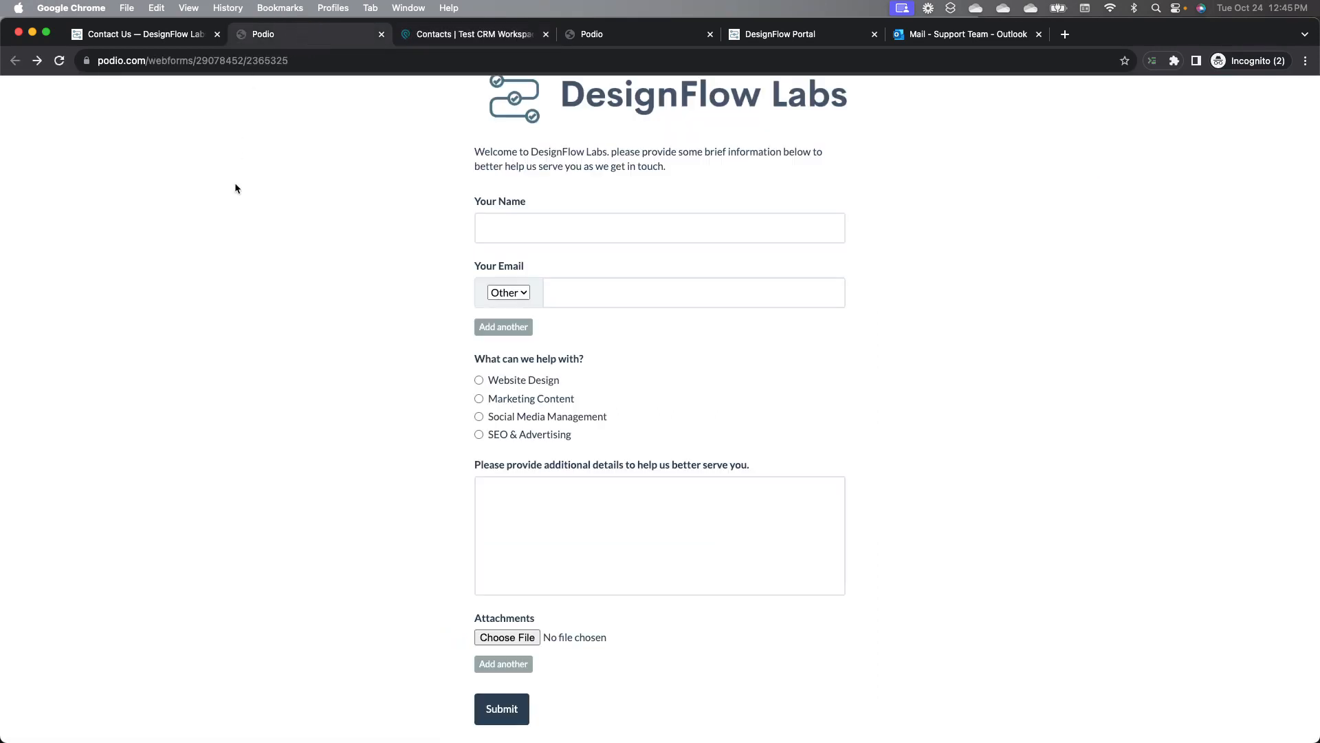
{"action": "scroll", "coordinate": [236, 187], "scroll_direction": "up", "scroll_amount": 1}
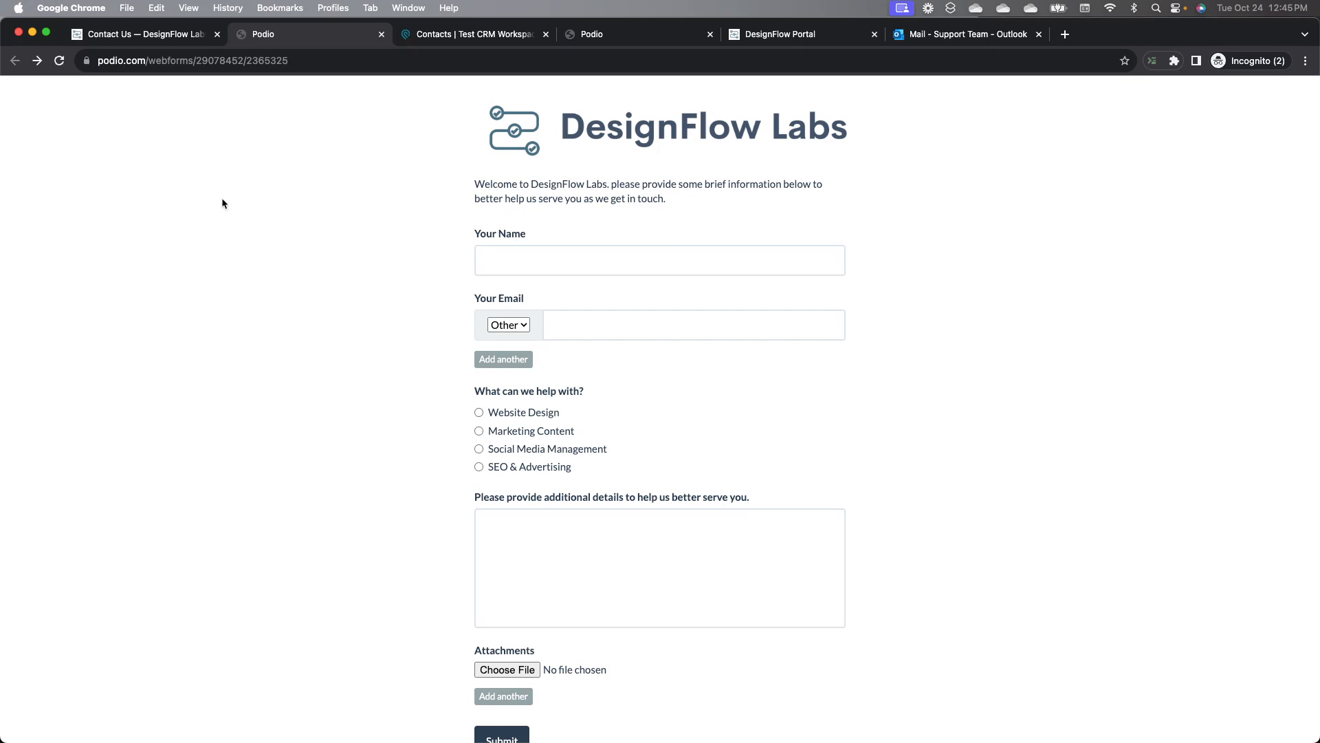
Step: Switch to the DesignFlow Labs Contact Us page and scroll to its contact form
{"action": "left_click", "coordinate": [193, 38]}
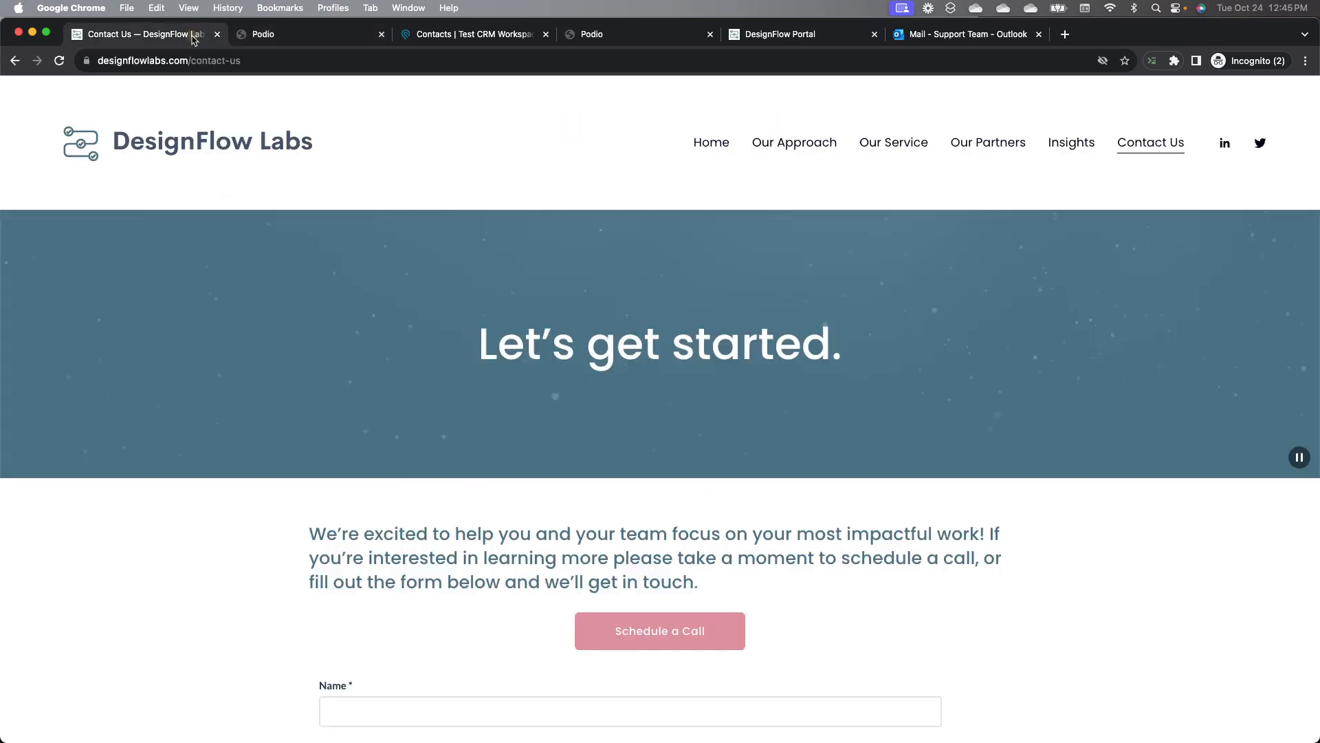
{"action": "scroll", "coordinate": [168, 318], "scroll_direction": "down", "scroll_amount": 2}
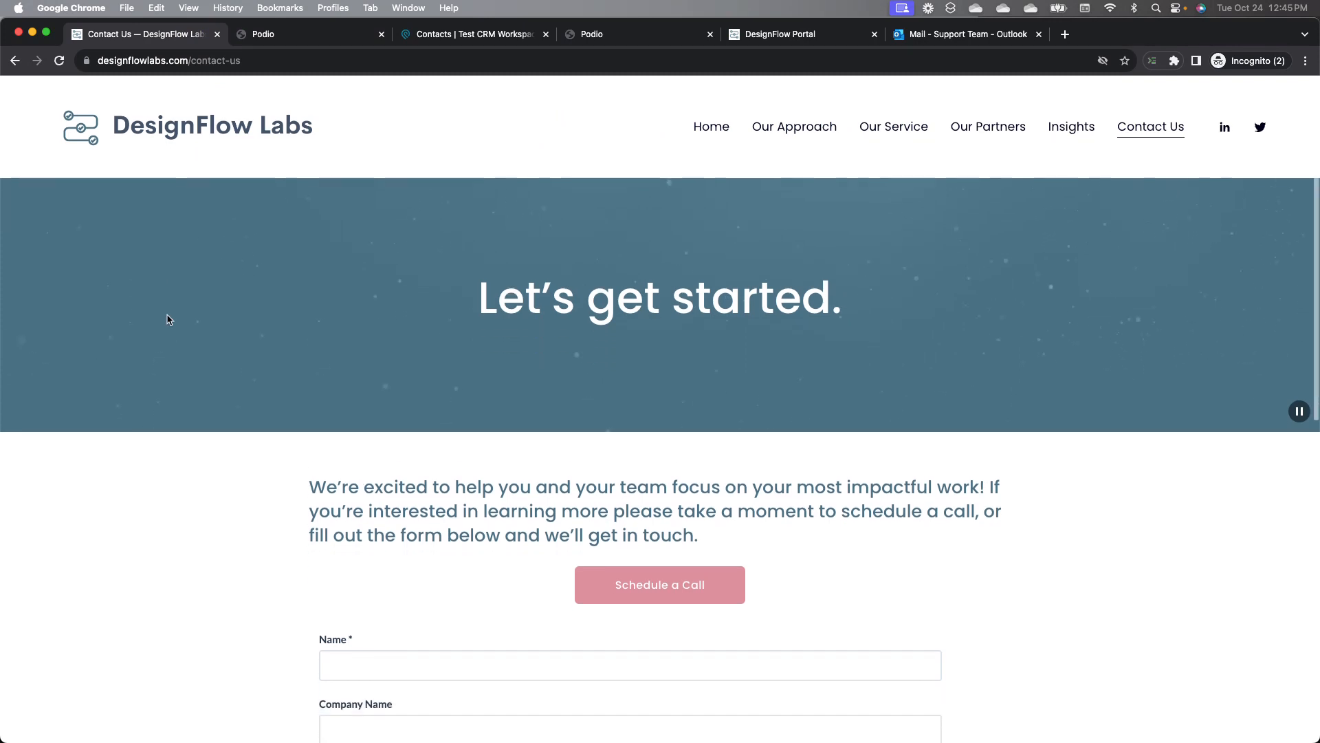
{"action": "scroll", "coordinate": [169, 319], "scroll_direction": "down", "scroll_amount": 3}
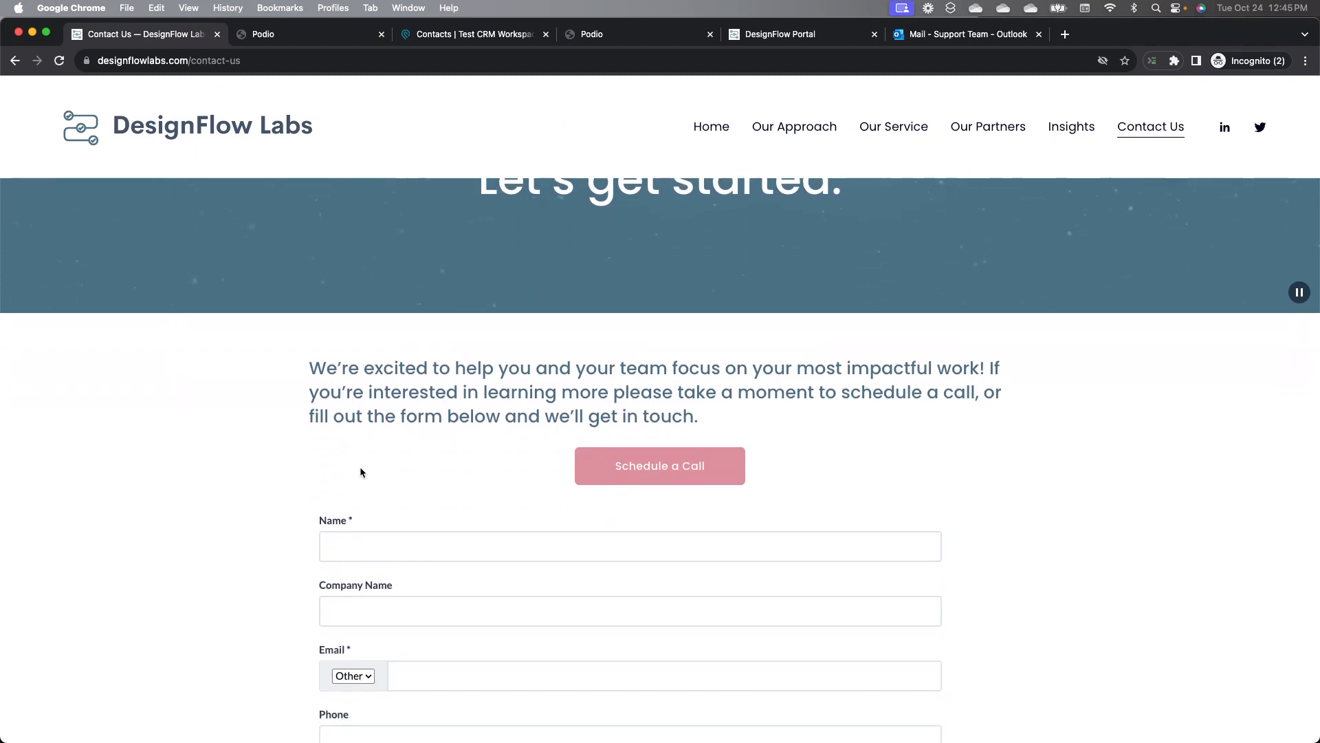
Step: Switch to the Podio webform and fill in a sample contact's name and e-mail address
{"action": "scroll", "coordinate": [361, 470], "scroll_direction": "down", "scroll_amount": 3}
{"action": "scroll", "coordinate": [361, 471], "scroll_direction": "down", "scroll_amount": 3}
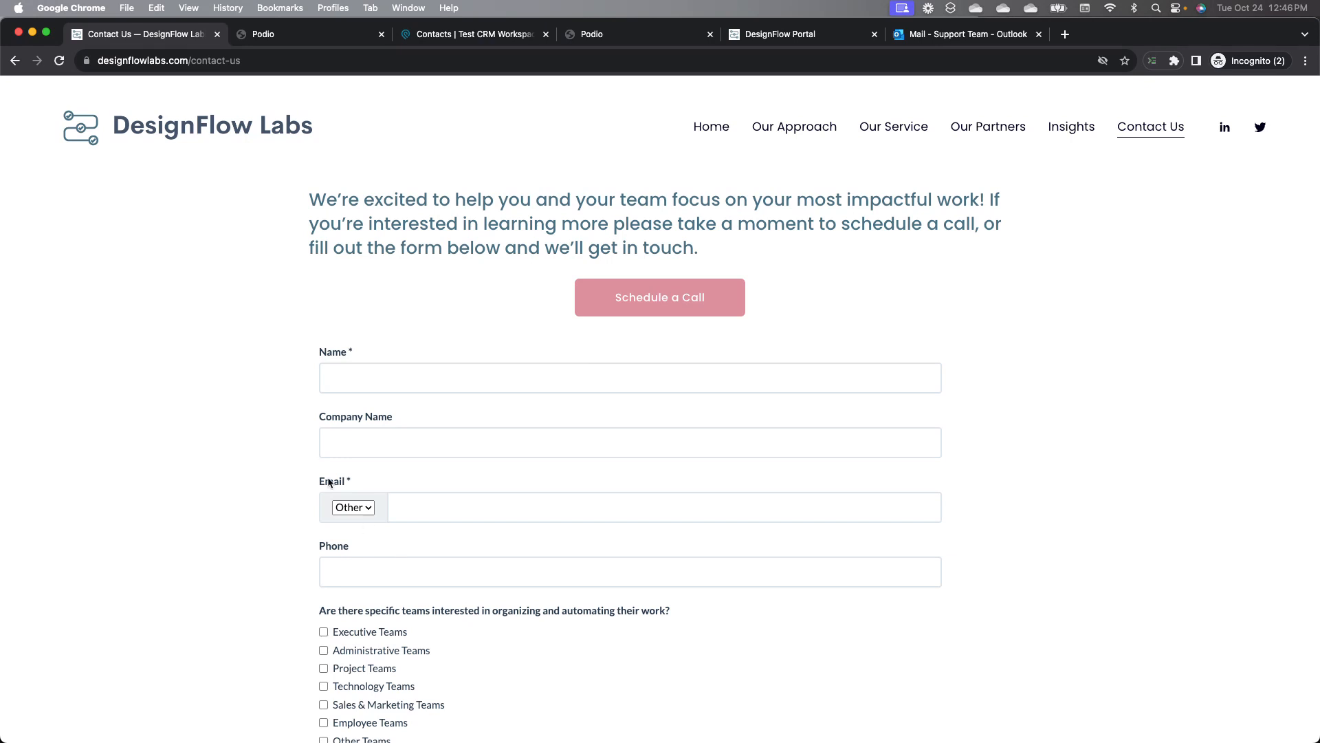
{"action": "left_click", "coordinate": [306, 43]}
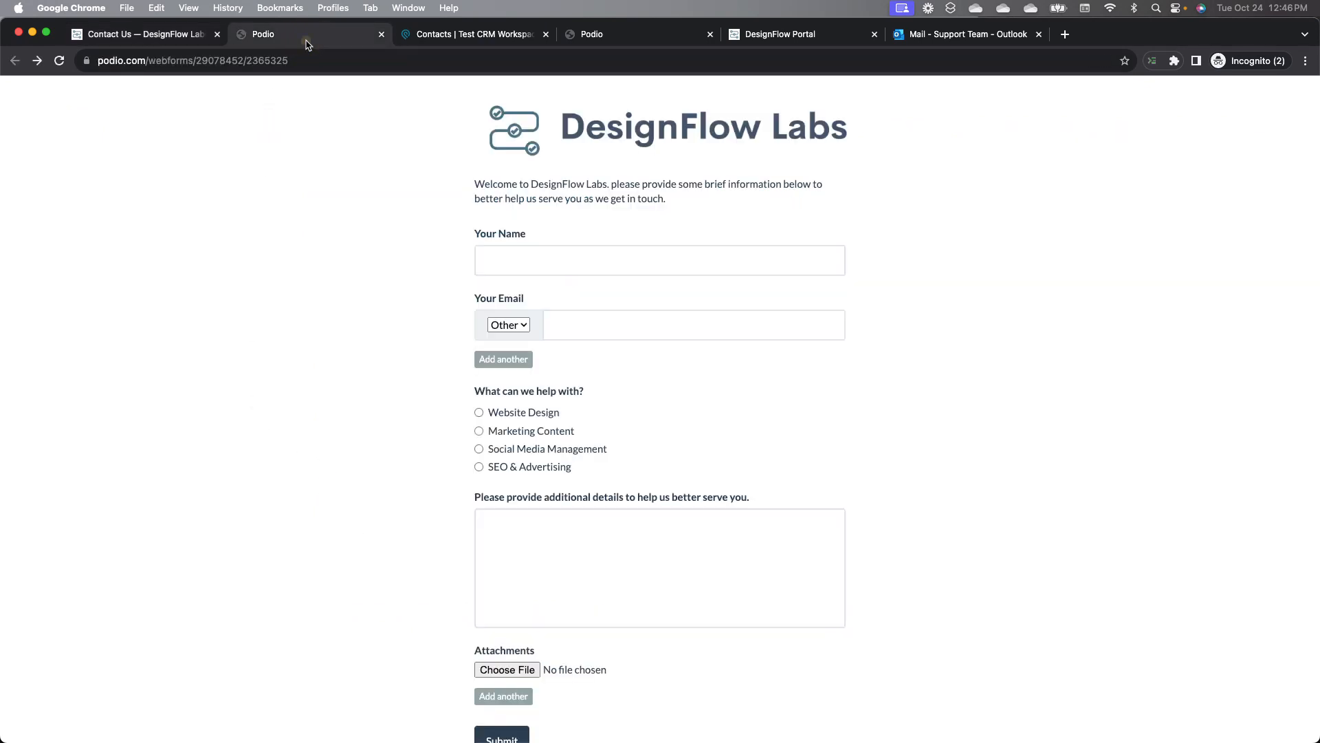
{"action": "left_click", "coordinate": [549, 255]}
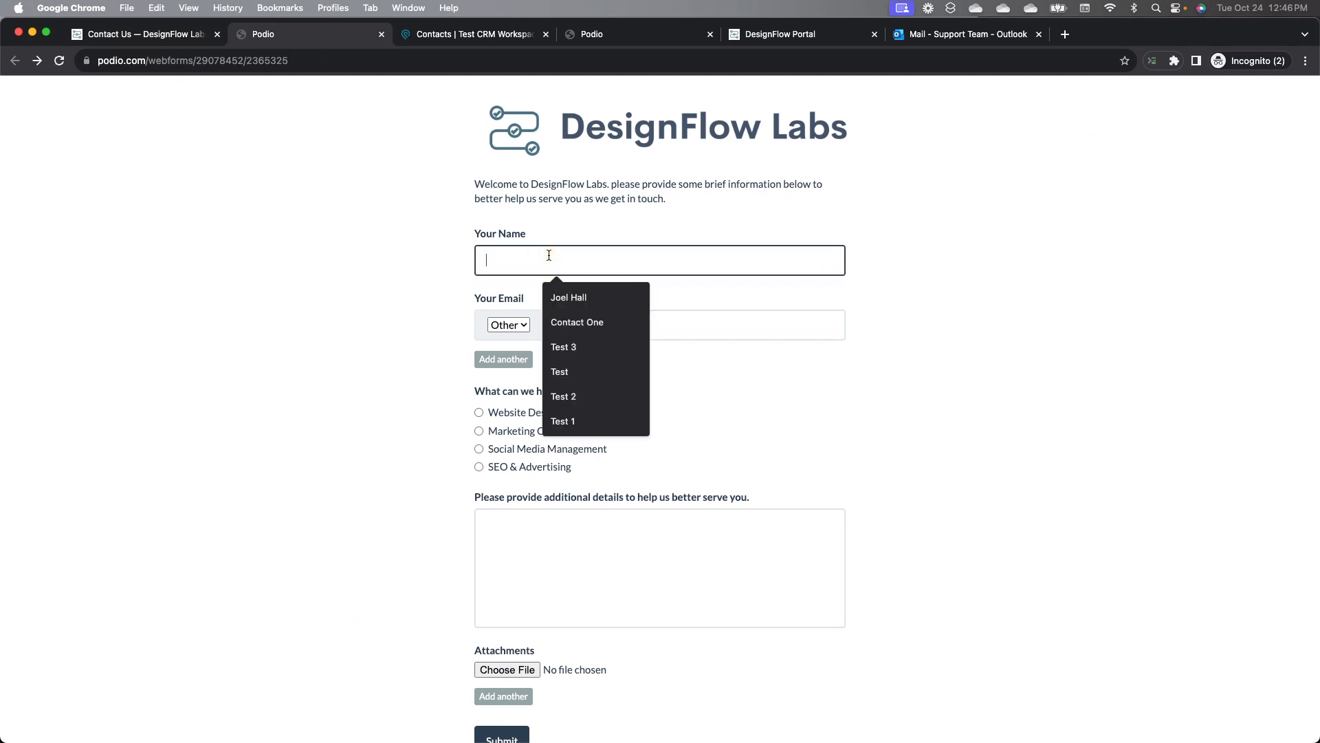
{"action": "type", "text": "John Doe"}
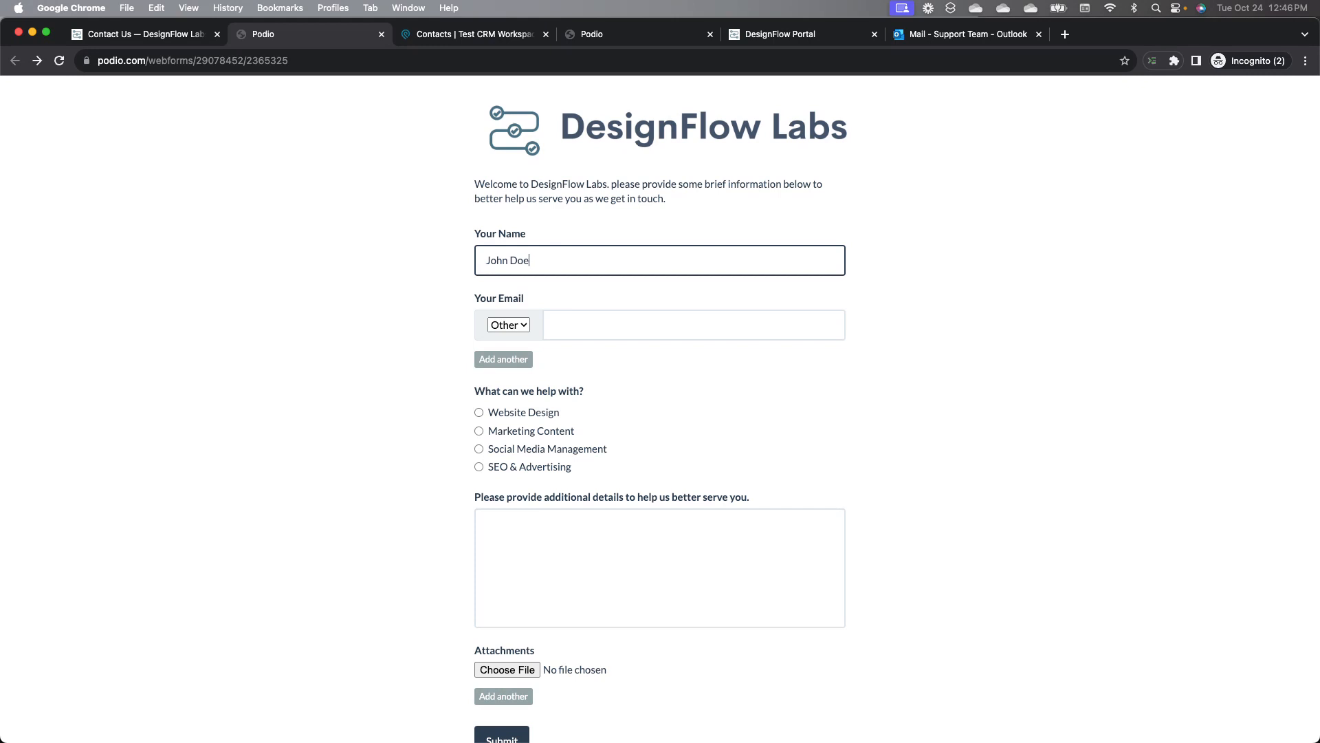
{"action": "left_click", "coordinate": [616, 332]}
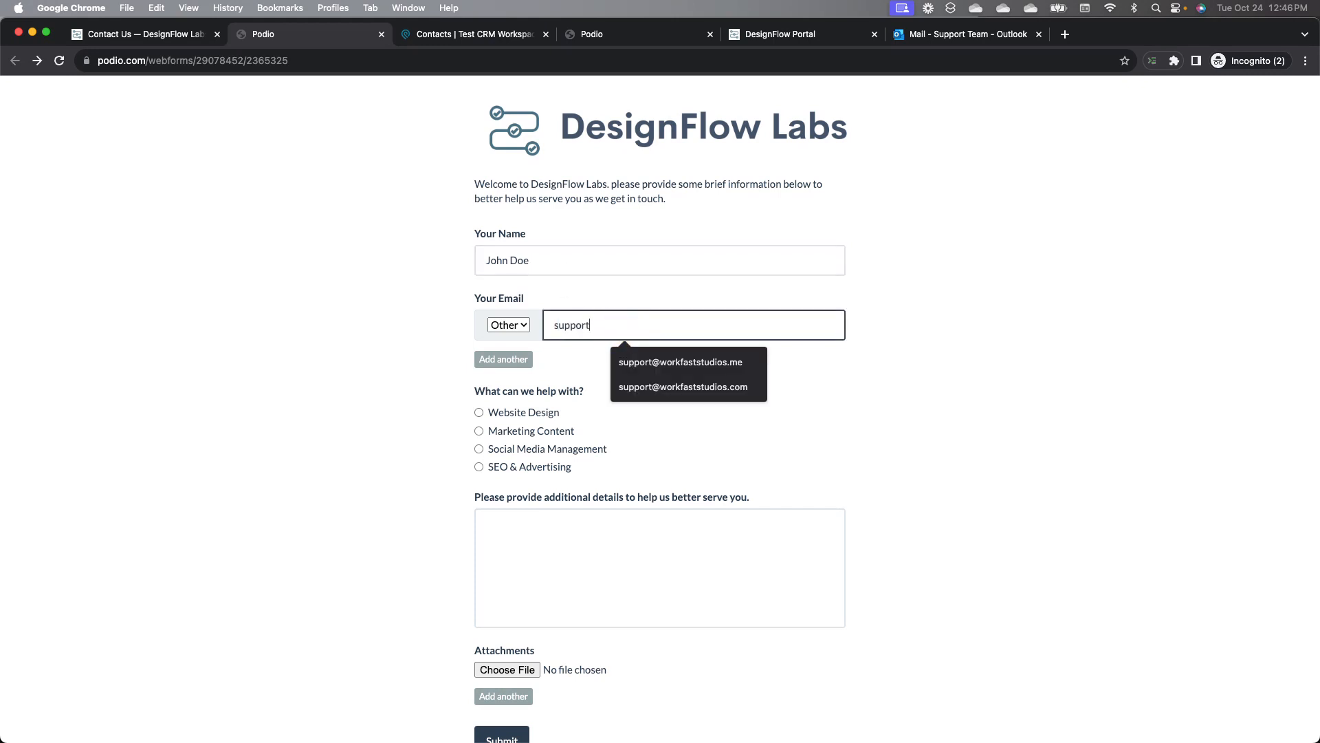
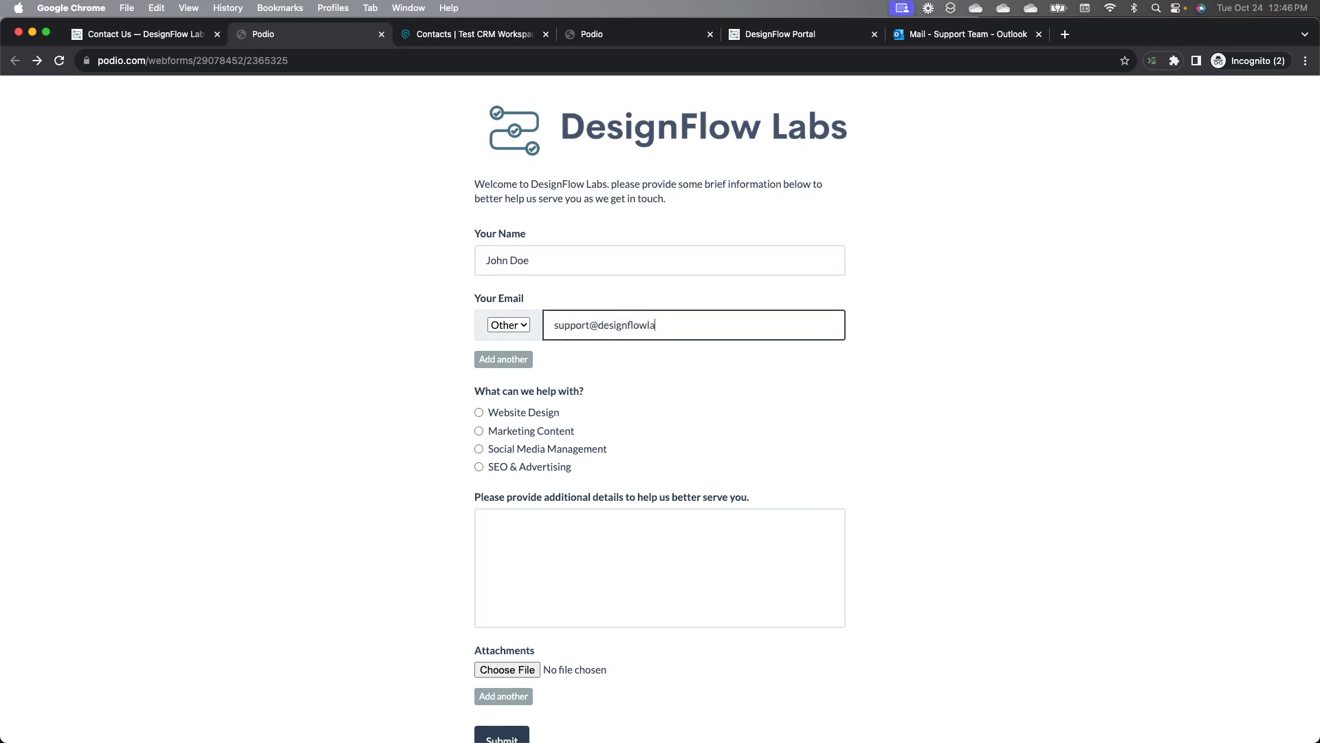
Step: Choose SEO & Advertising and enter the details "Looking for advice and consulting around budgeting for SEO initiatives."
{"action": "left_click", "coordinate": [479, 467]}
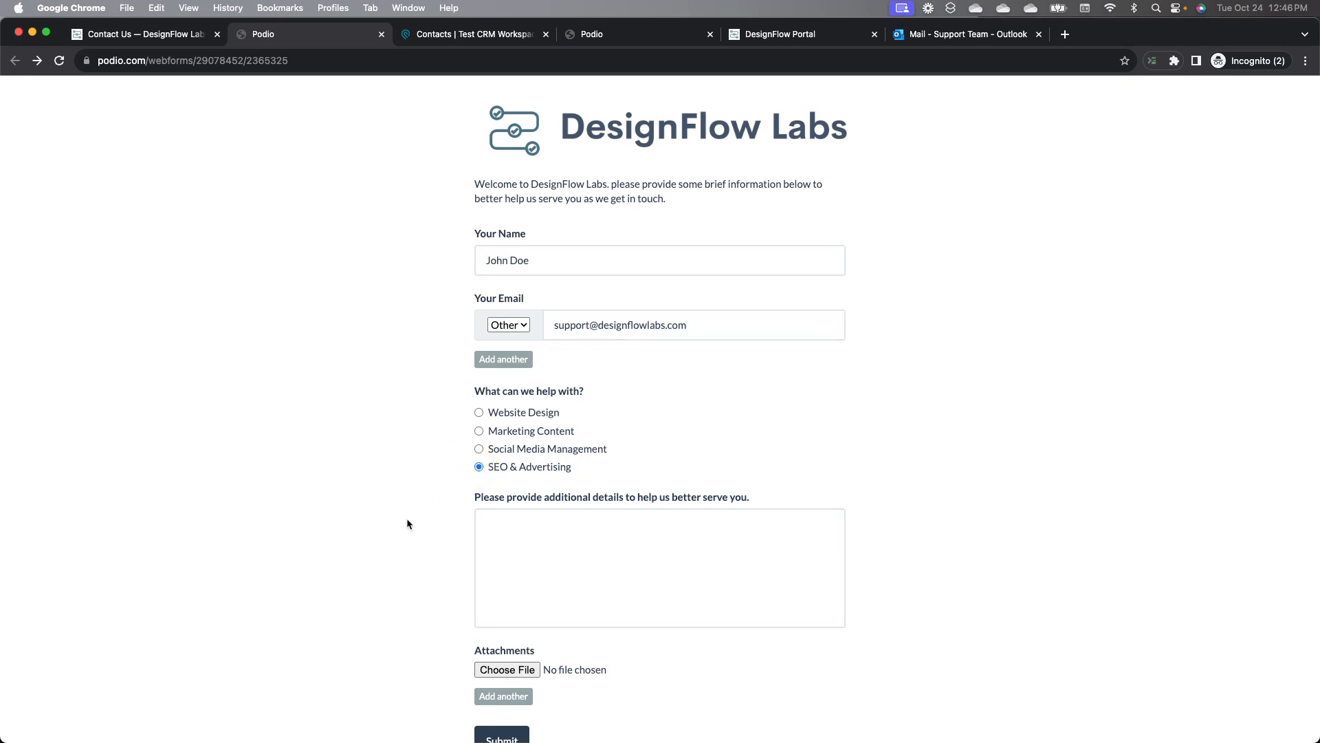
{"action": "left_click", "coordinate": [599, 538]}
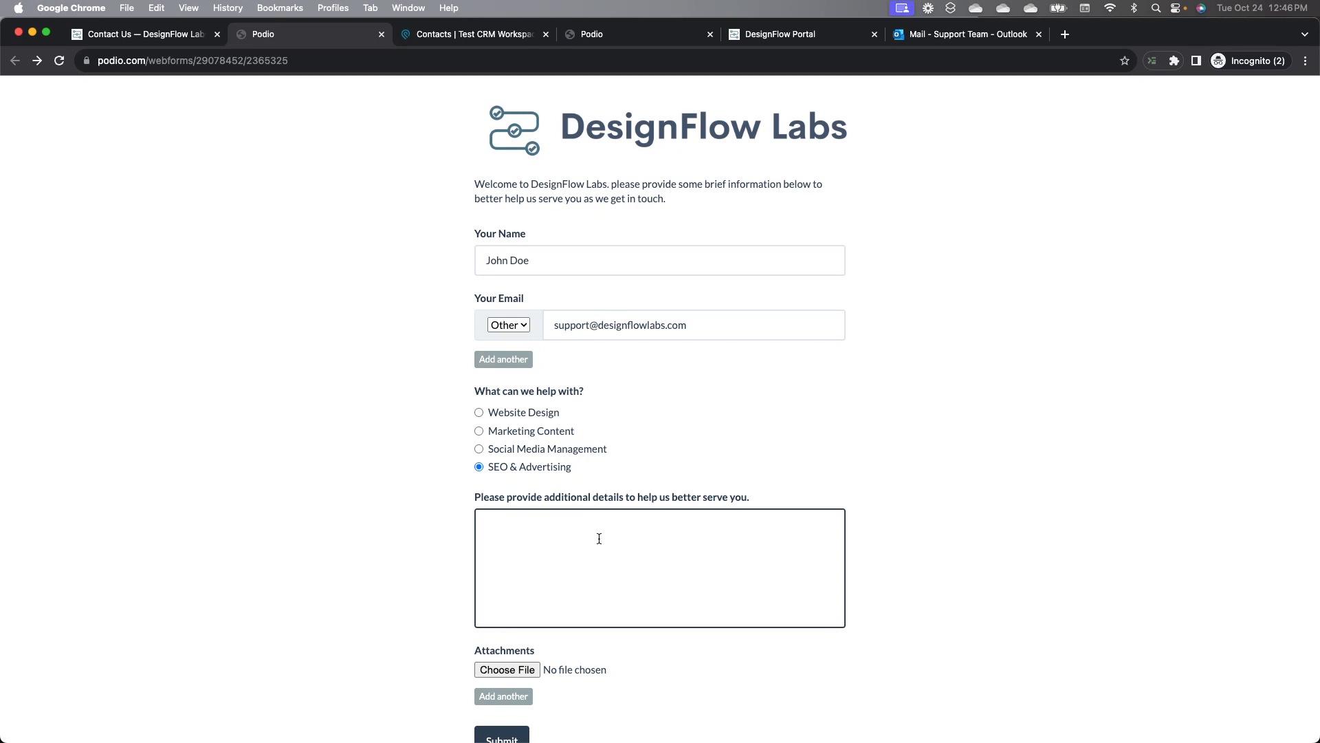
{"action": "type", "text": "Looking for advice and cos"}
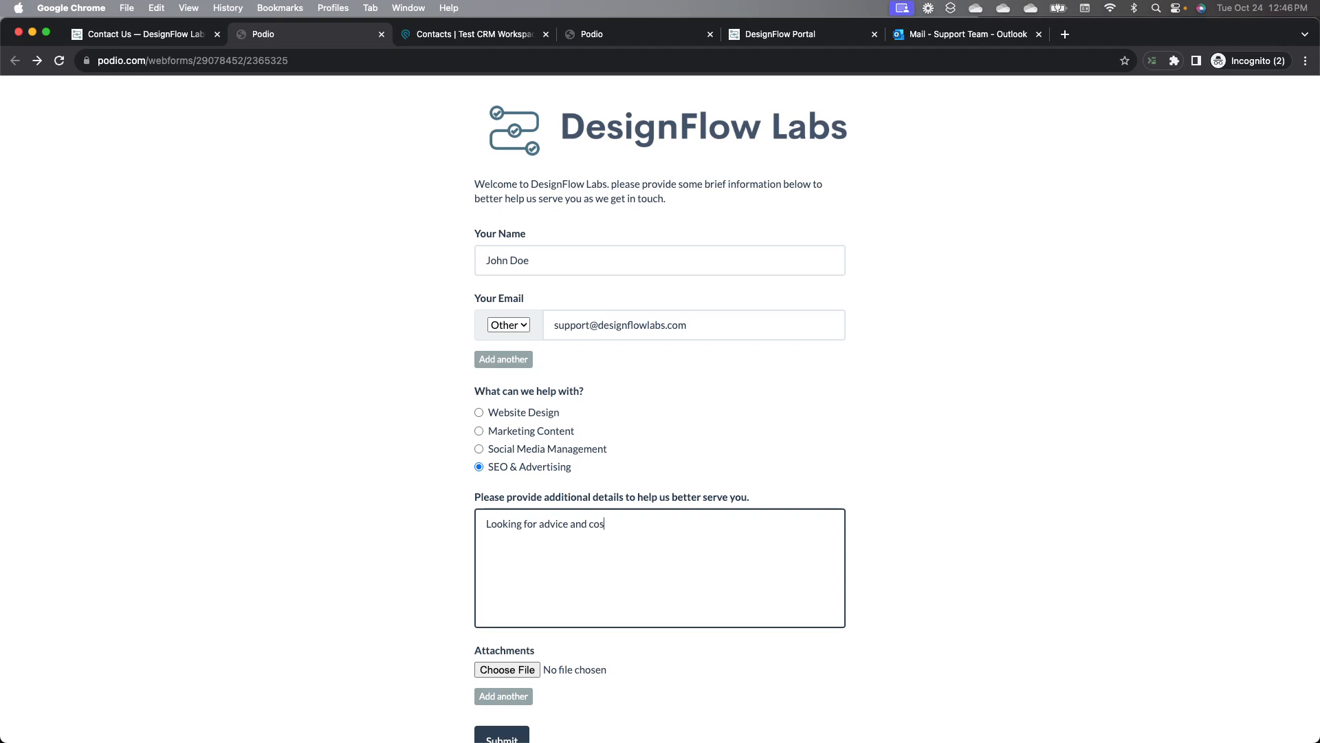
{"action": "key", "text": "BackSpace"}
{"action": "type", "text": "nsulting around be"}
{"action": "key", "text": "BackSpace"}
{"action": "type", "text": "udgeting for SEO "}
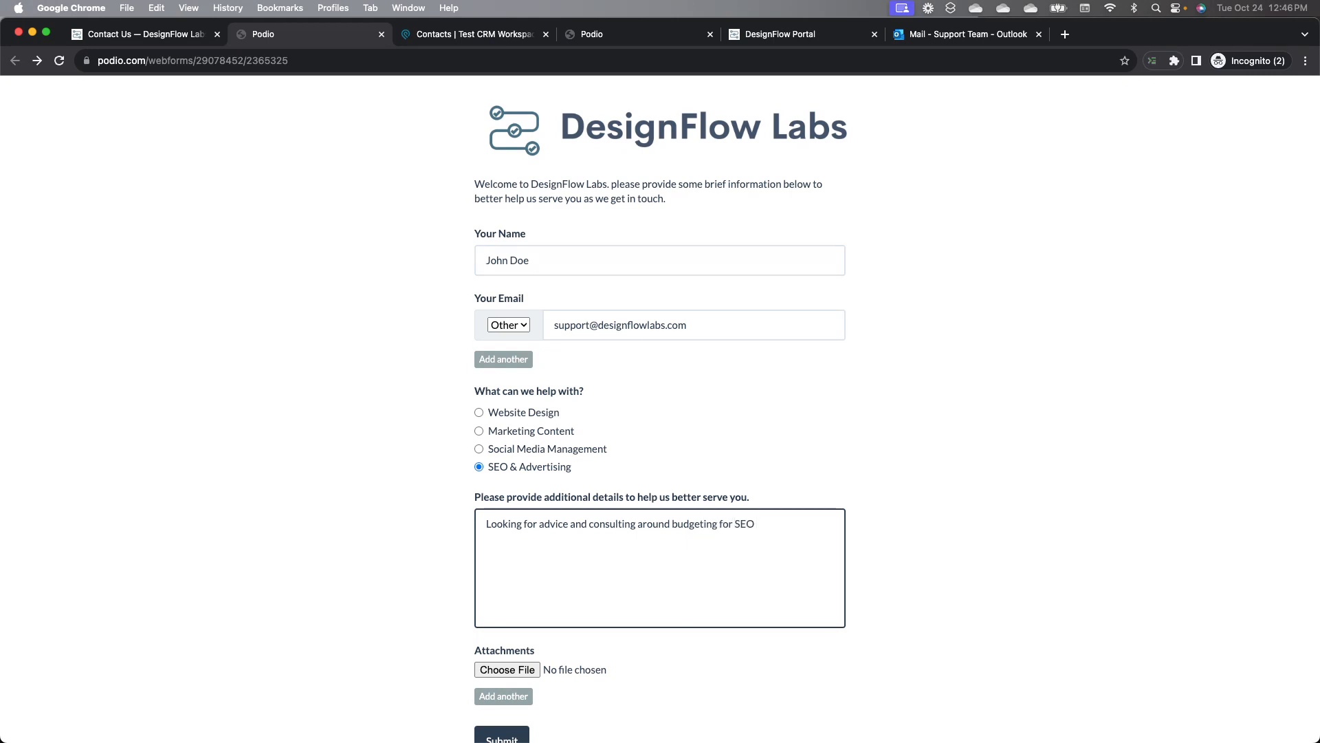
{"action": "type", "text": "initiatives."}
Step: Submit the completed webform
{"action": "left_click", "coordinate": [396, 547]}
{"action": "scroll", "coordinate": [396, 547], "scroll_direction": "down", "scroll_amount": 2}
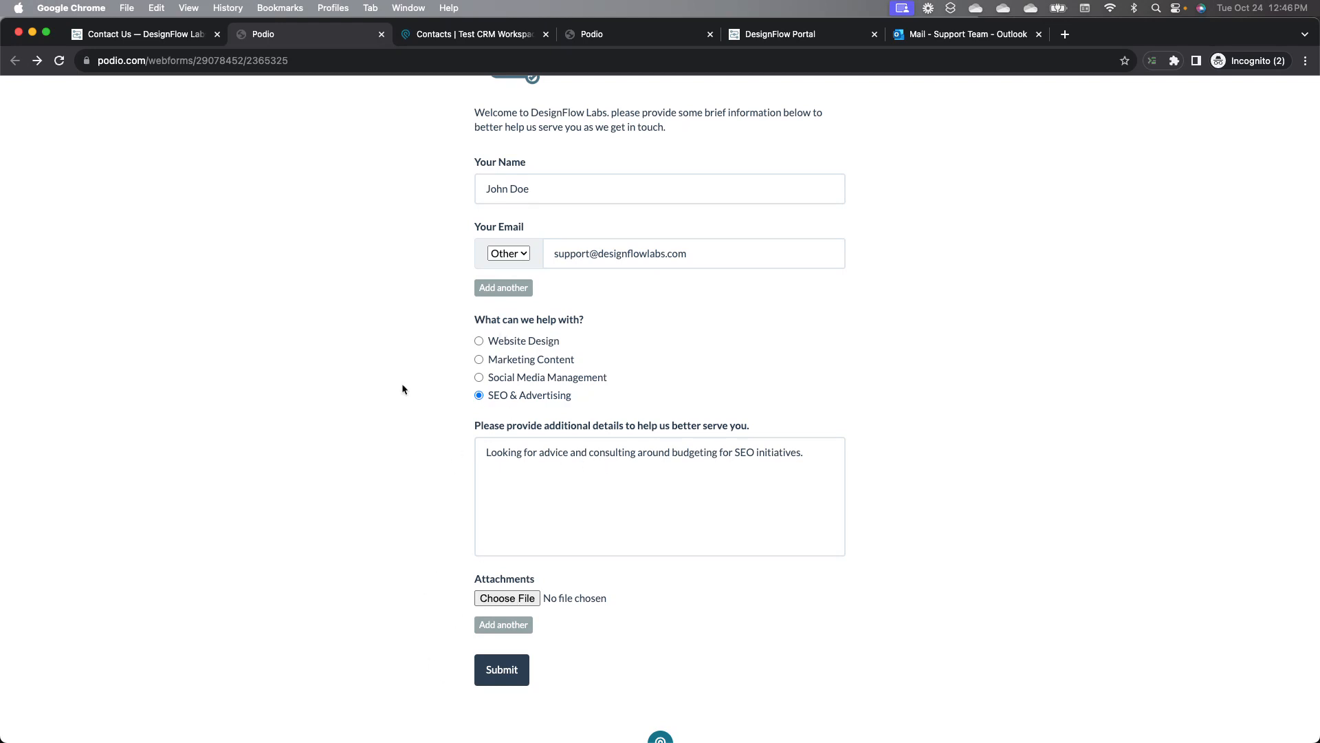
{"action": "scroll", "coordinate": [404, 386], "scroll_direction": "up", "scroll_amount": 2}
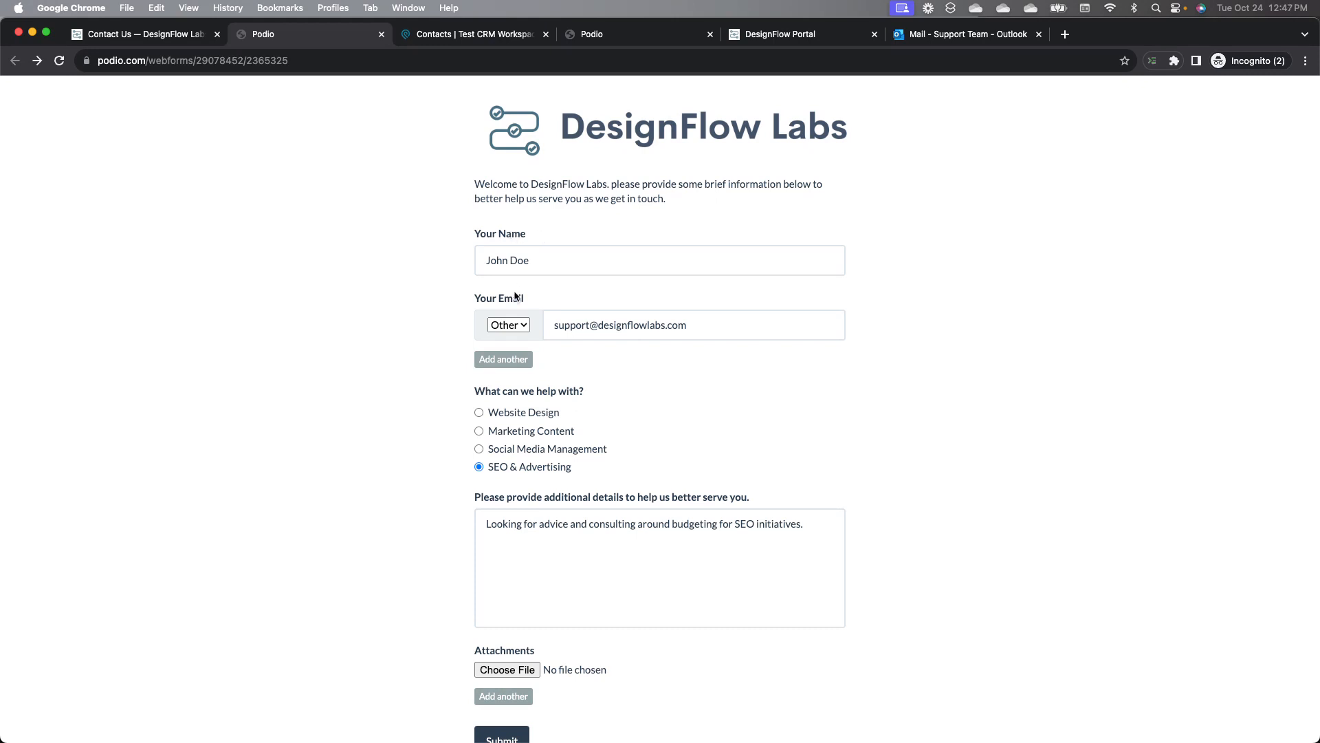
{"action": "scroll", "coordinate": [301, 516], "scroll_direction": "down", "scroll_amount": 2}
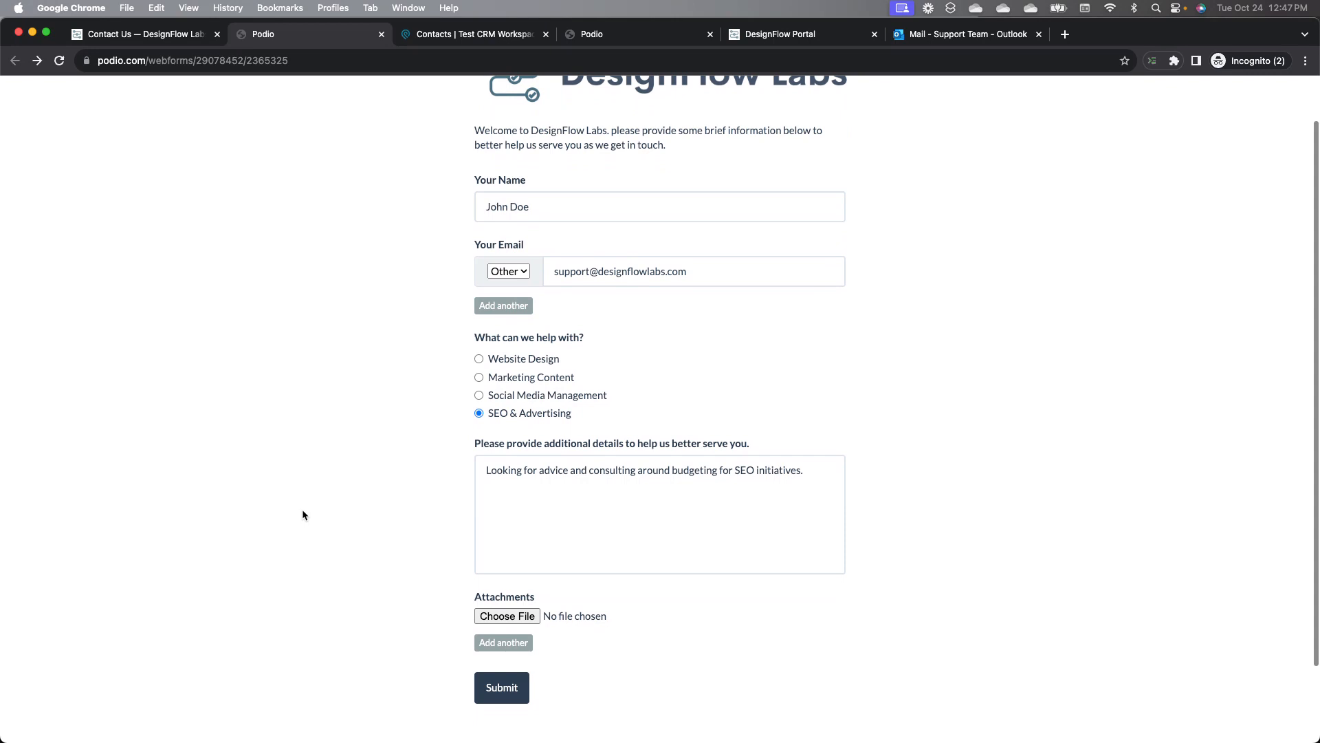
{"action": "left_click", "coordinate": [495, 677]}
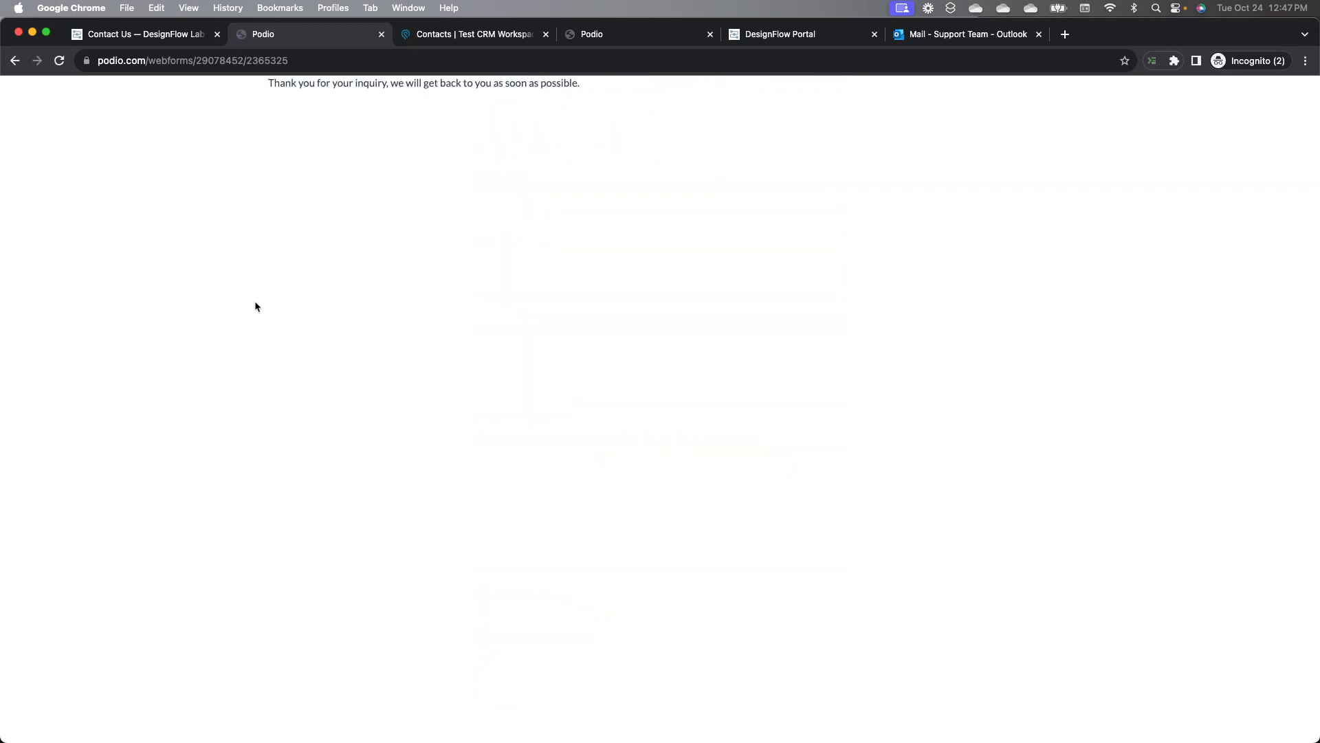
Step: Reload the Contacts list and open the newly submitted contact's record
{"action": "left_click", "coordinate": [483, 35]}
{"action": "left_click", "coordinate": [60, 61]}
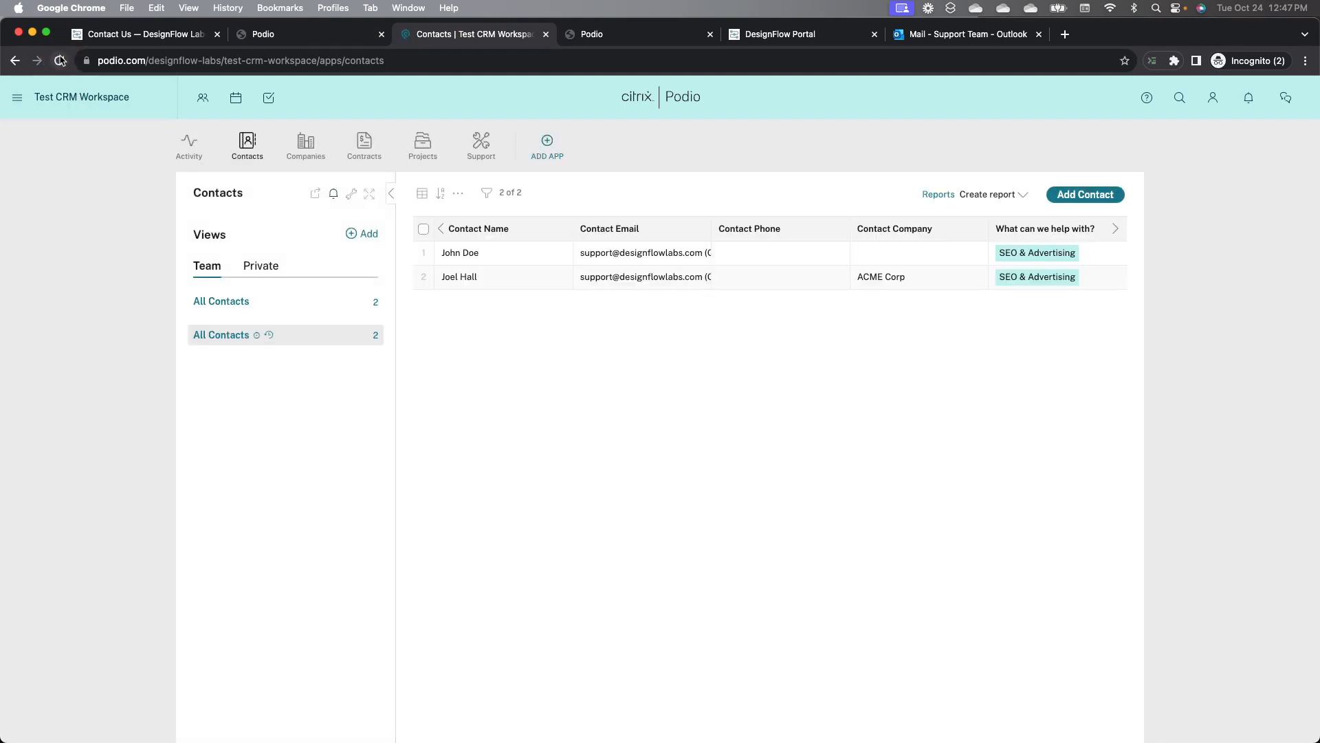
{"action": "left_click", "coordinate": [495, 254]}
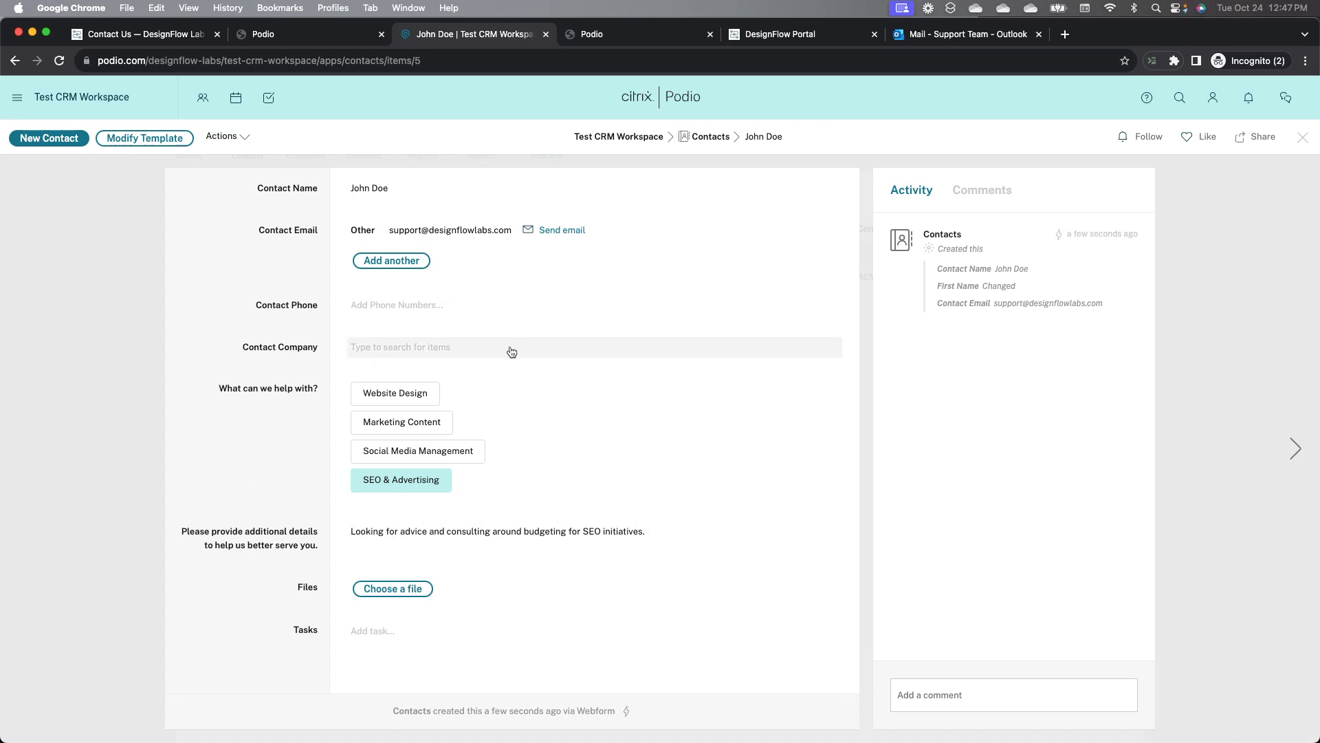
Step: Open the inquiry confirmation email in Outlook and follow its Book Time Here link to the booking page, then close it
{"action": "left_click", "coordinate": [957, 41]}
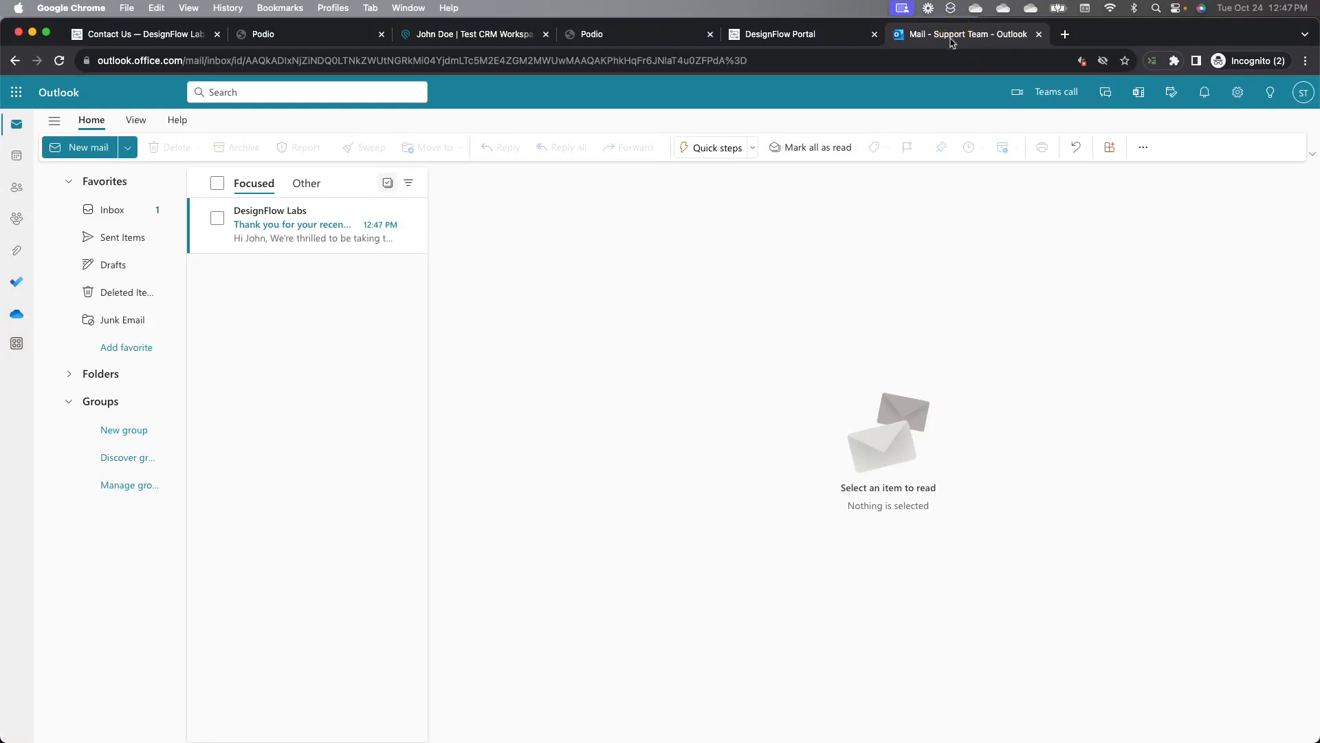
{"action": "left_click", "coordinate": [302, 237]}
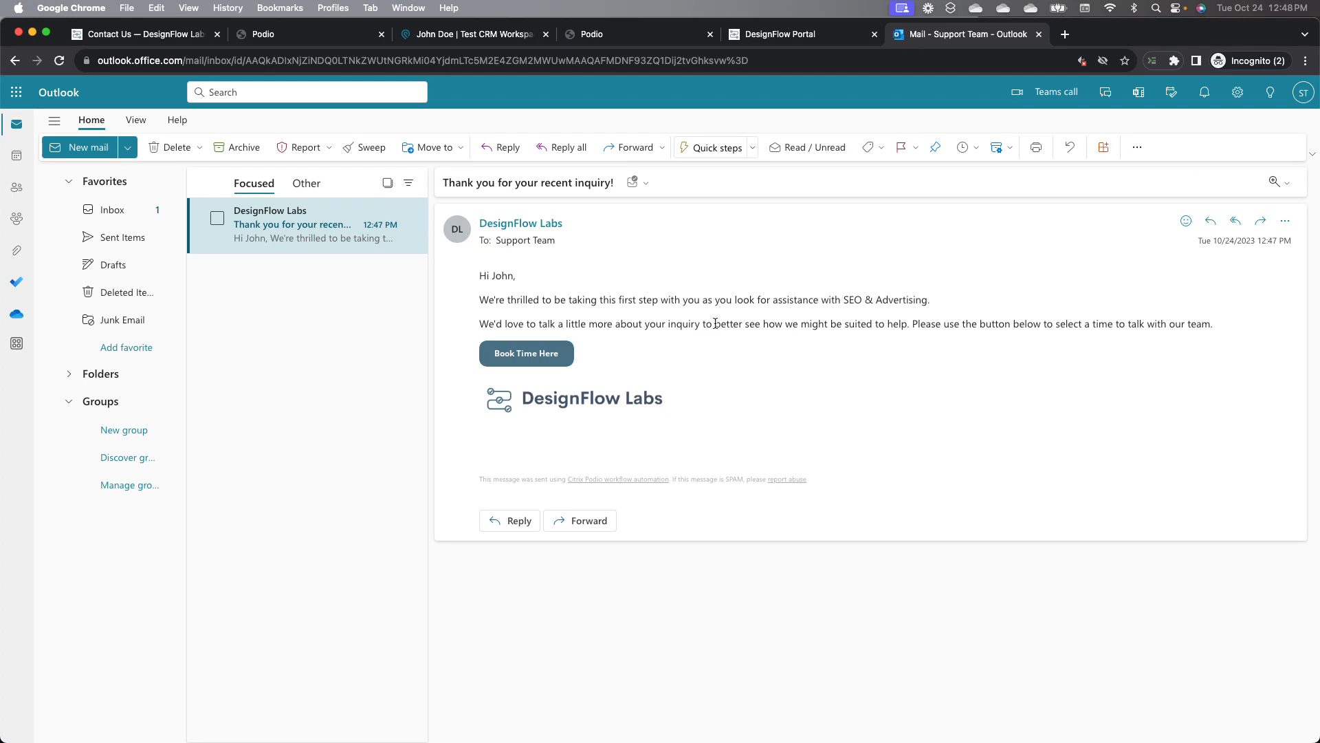
{"action": "left_click", "coordinate": [542, 359]}
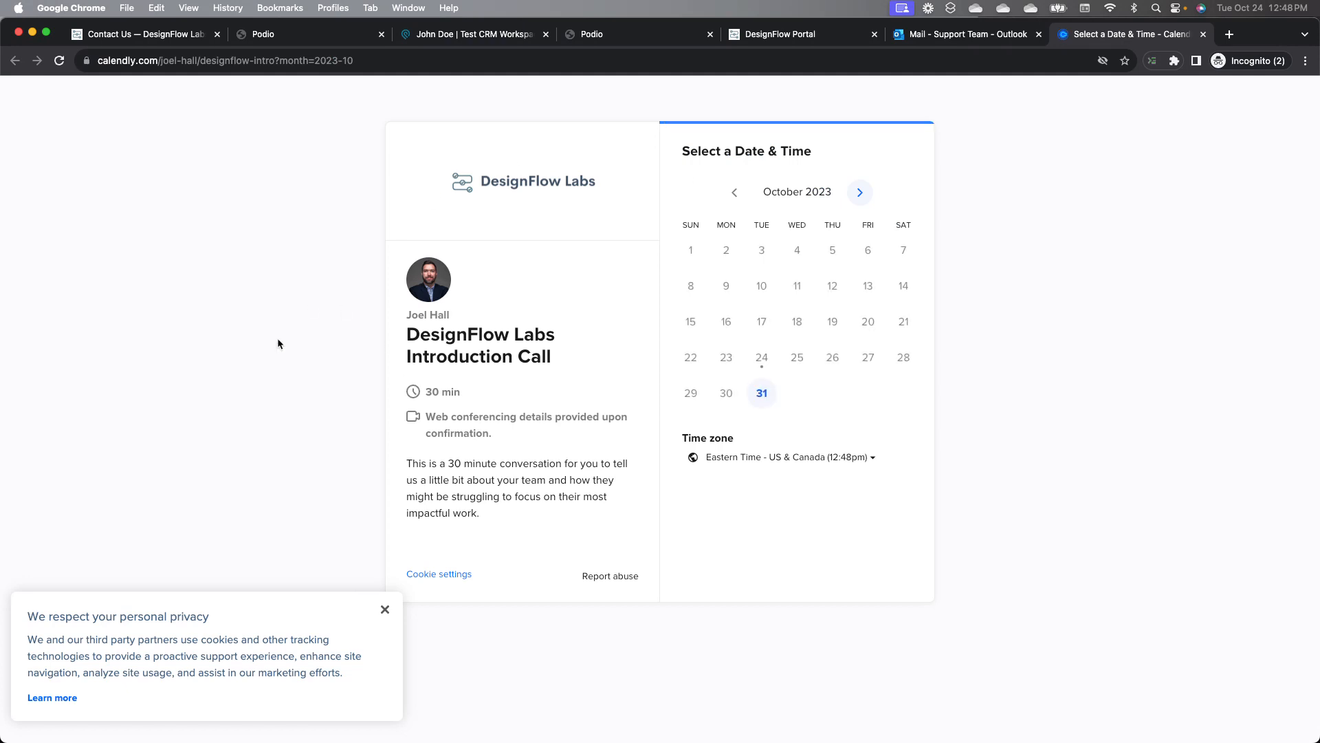
{"action": "left_click", "coordinate": [1204, 34]}
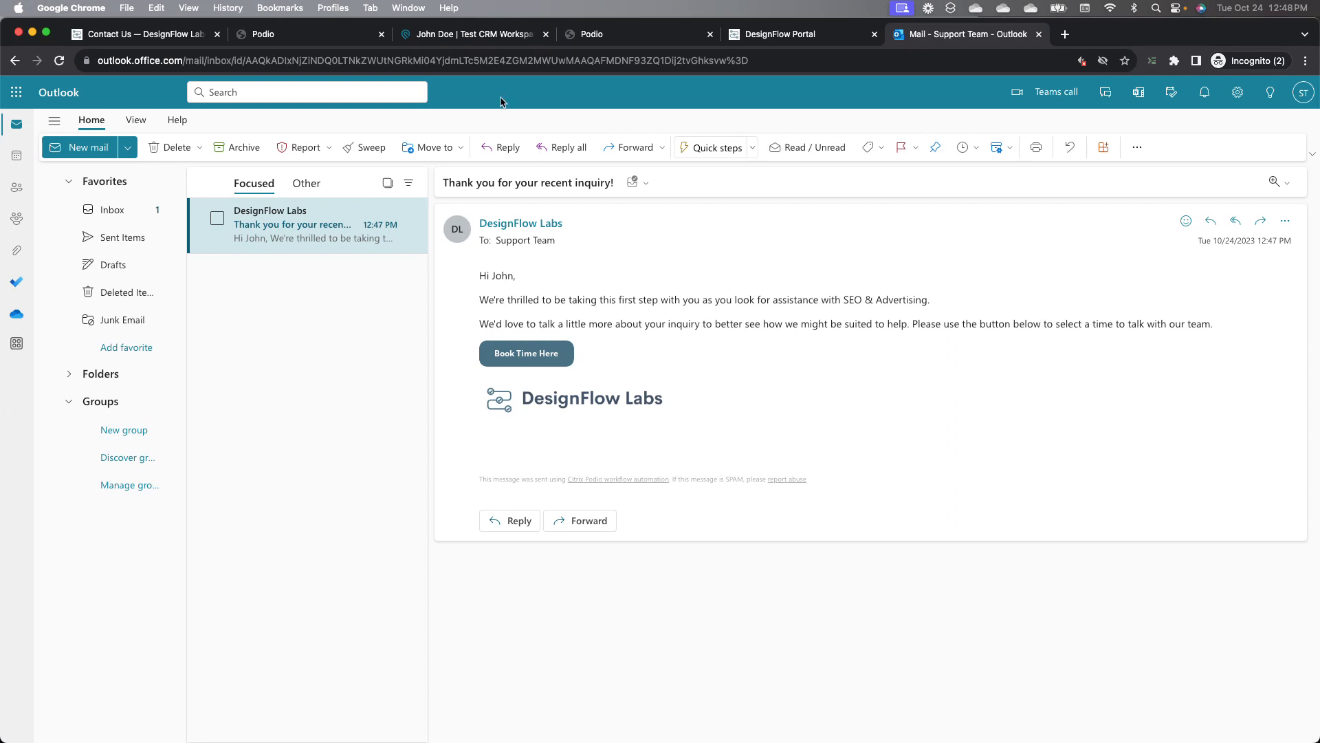
Step: From the contact's Contact Company field, create a new company named ABC Agency
{"action": "left_click", "coordinate": [493, 34]}
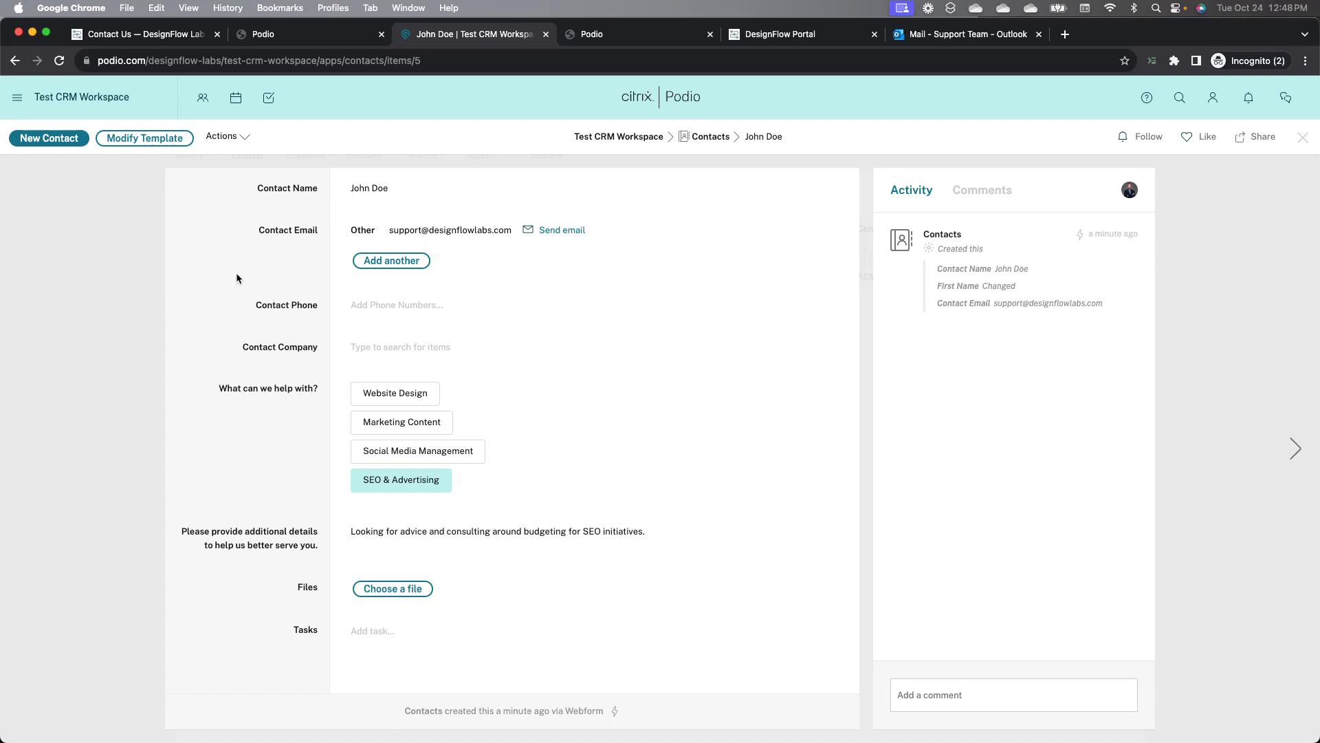
{"action": "left_click", "coordinate": [420, 348]}
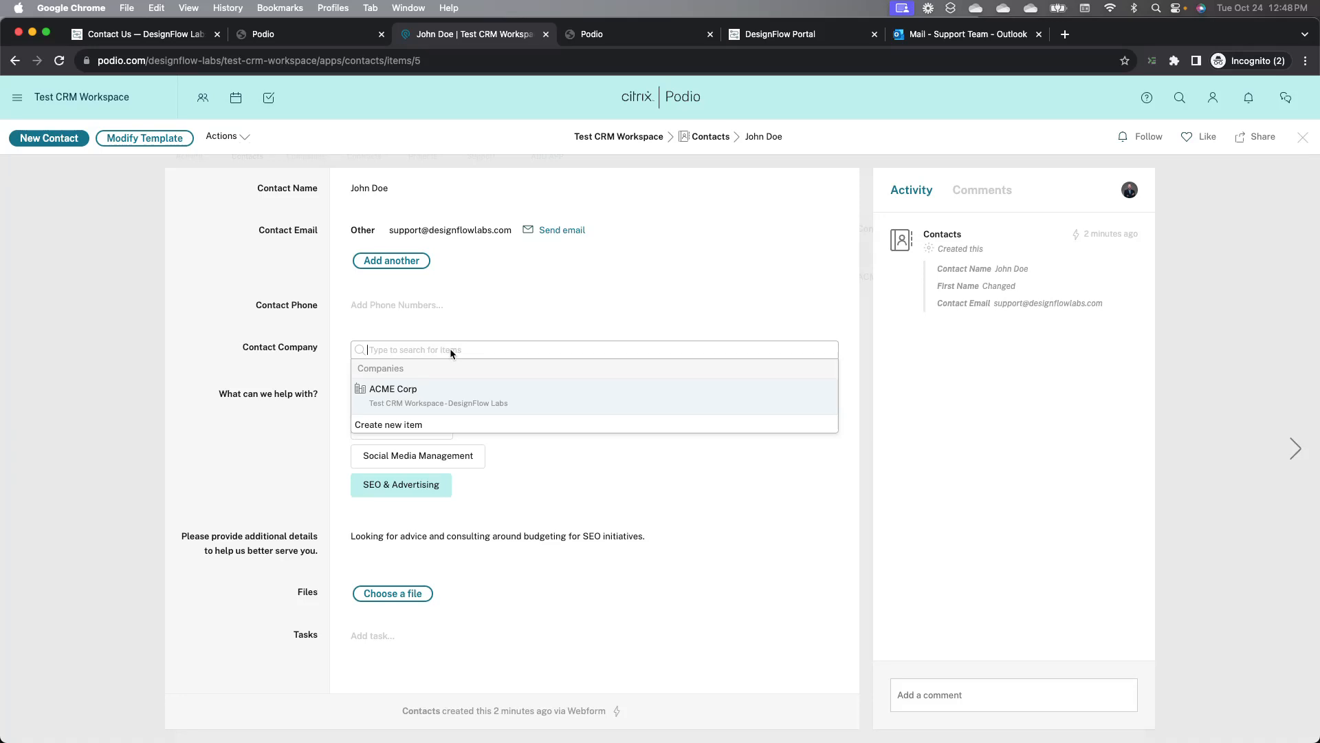
{"action": "type", "text": "ABC"}
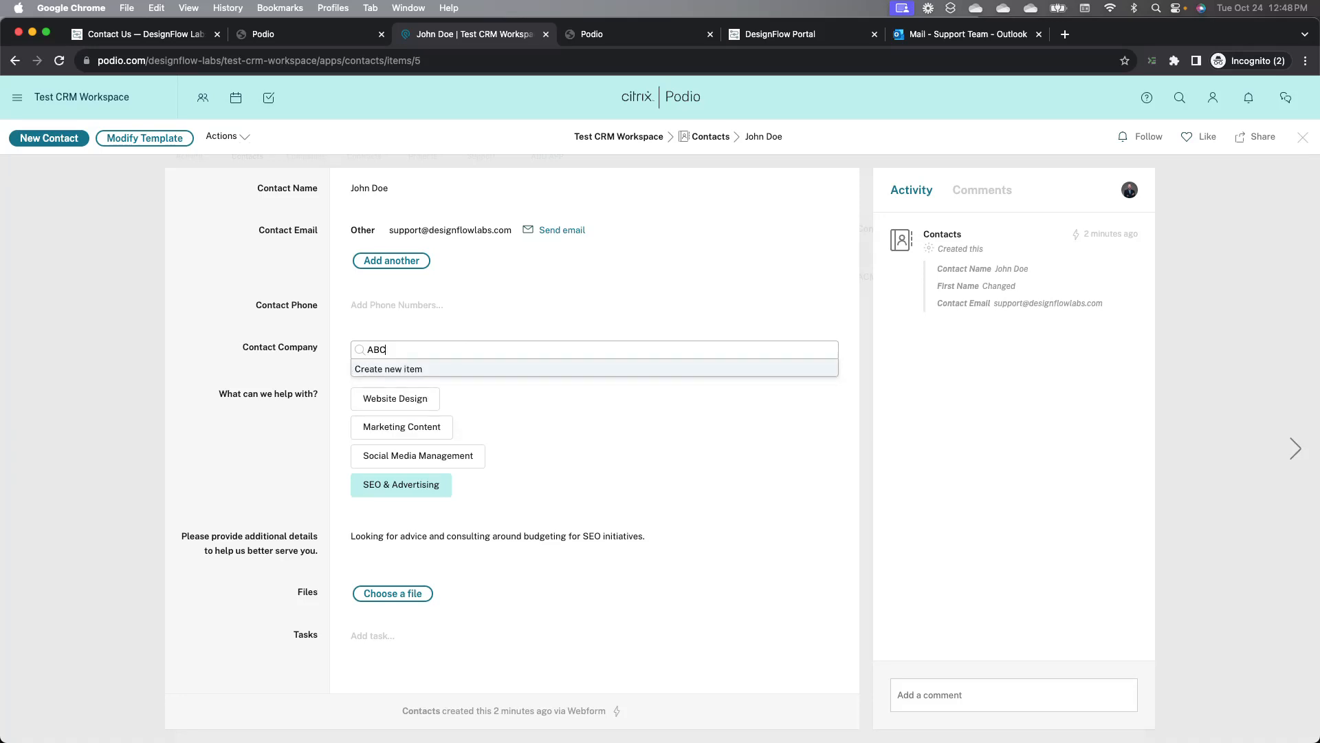
{"action": "type", "text": " Te"}
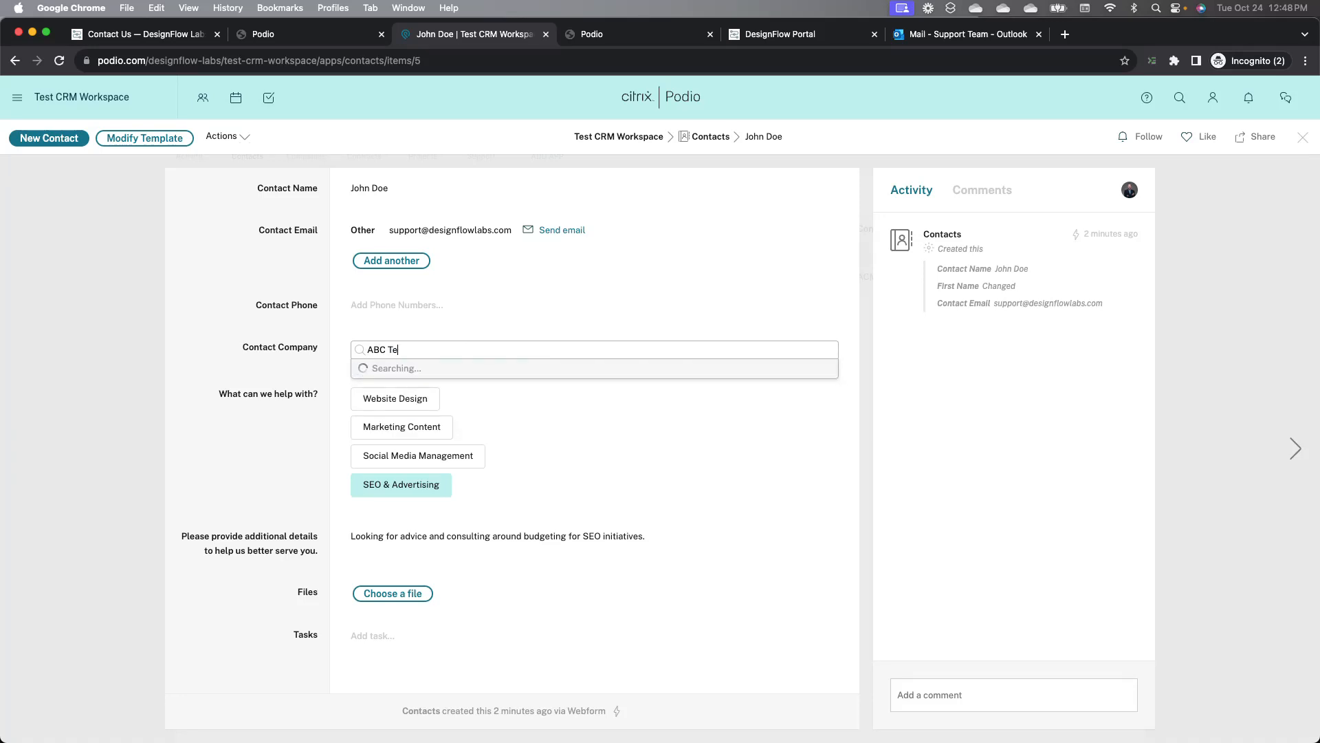
{"action": "key", "text": "BackSpace"}
{"action": "key", "text": "BackSpace"}
{"action": "type", "text": "Tec"}
{"action": "key", "text": "BackSpace"}
{"action": "key", "text": "BackSpace"}
{"action": "key", "text": "BackSpace"}
{"action": "type", "text": "Aga"}
{"action": "key", "text": "BackSpace"}
{"action": "type", "text": "ency"}
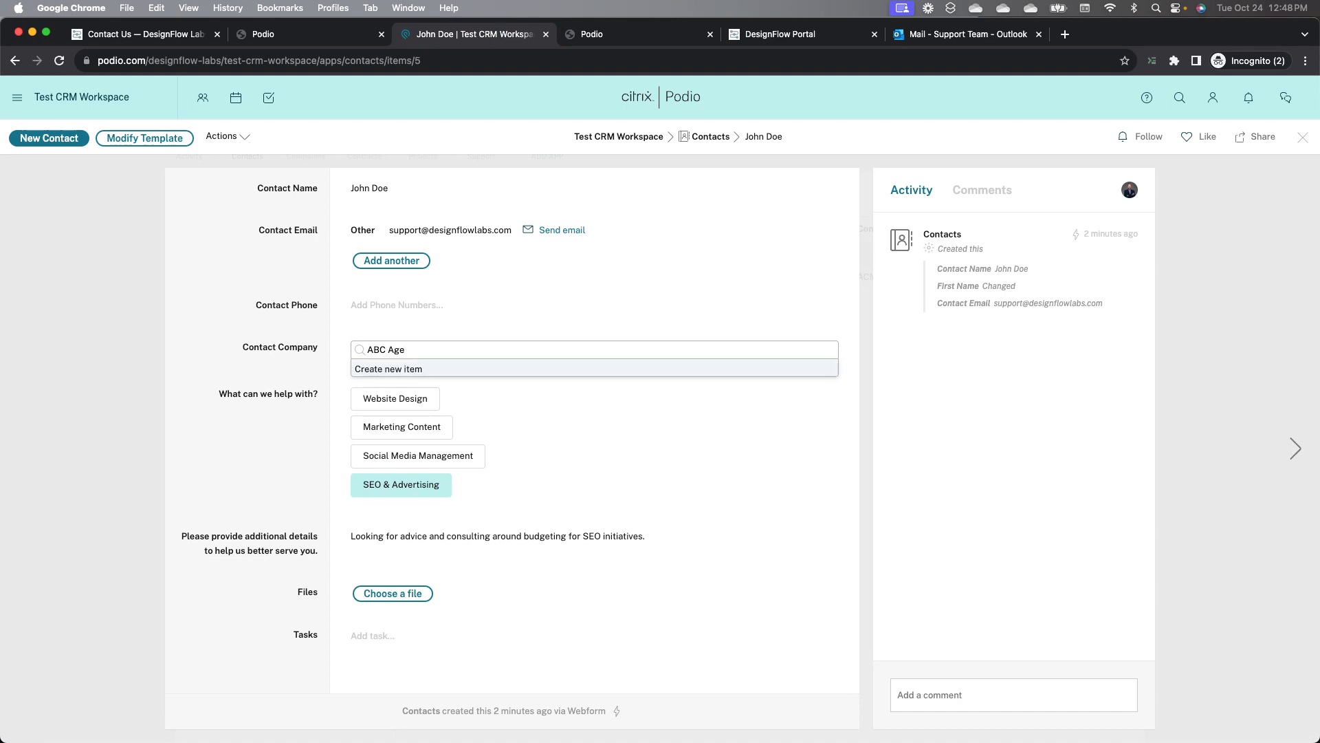
{"action": "left_click", "coordinate": [477, 374]}
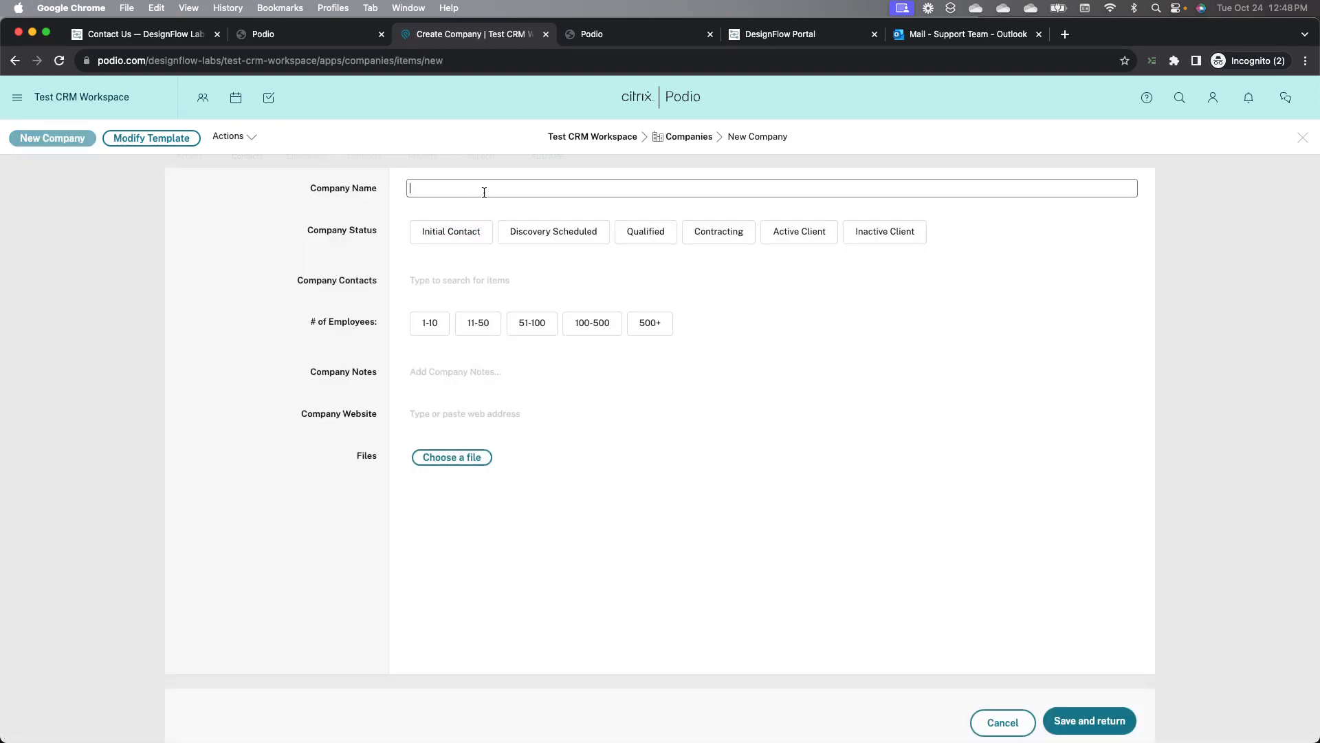
{"action": "type", "text": "ABC Agency"}
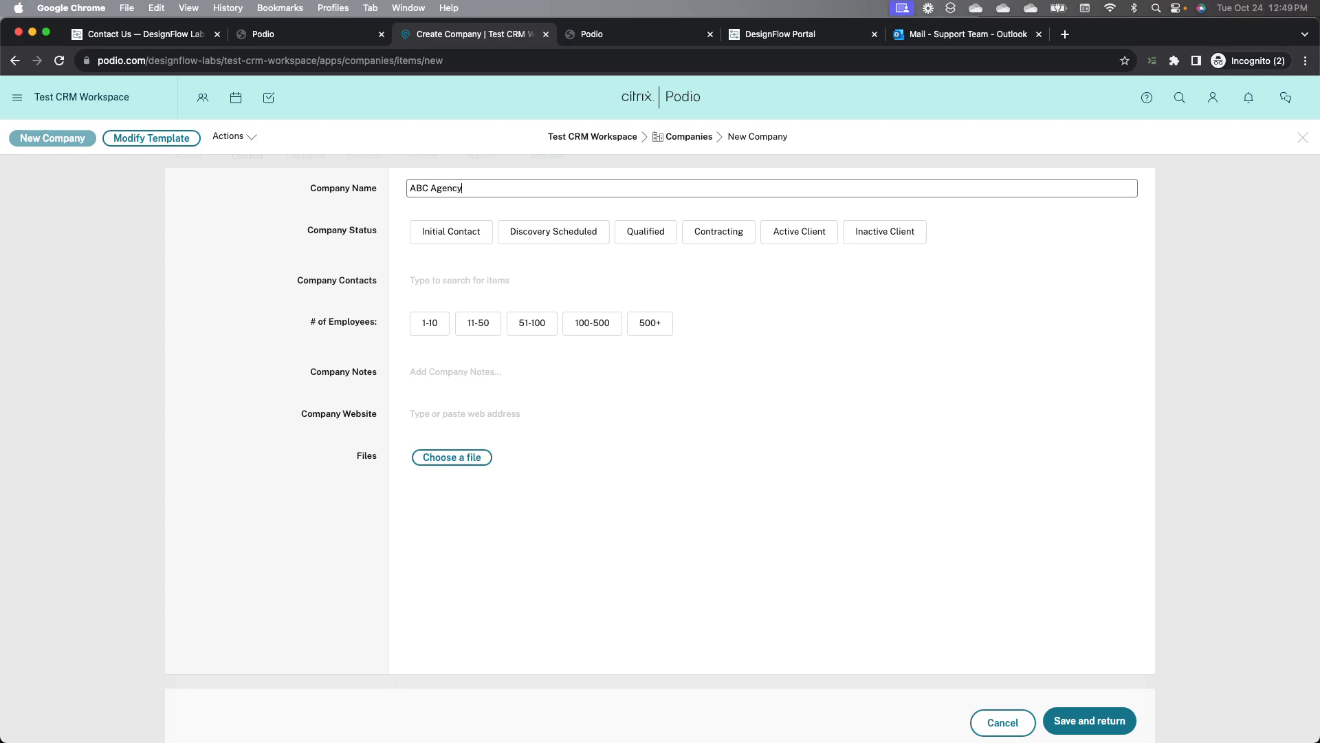
Step: Link the submitted contact under Company Contacts and set # of Employees to 51-100
{"action": "left_click", "coordinate": [461, 287]}
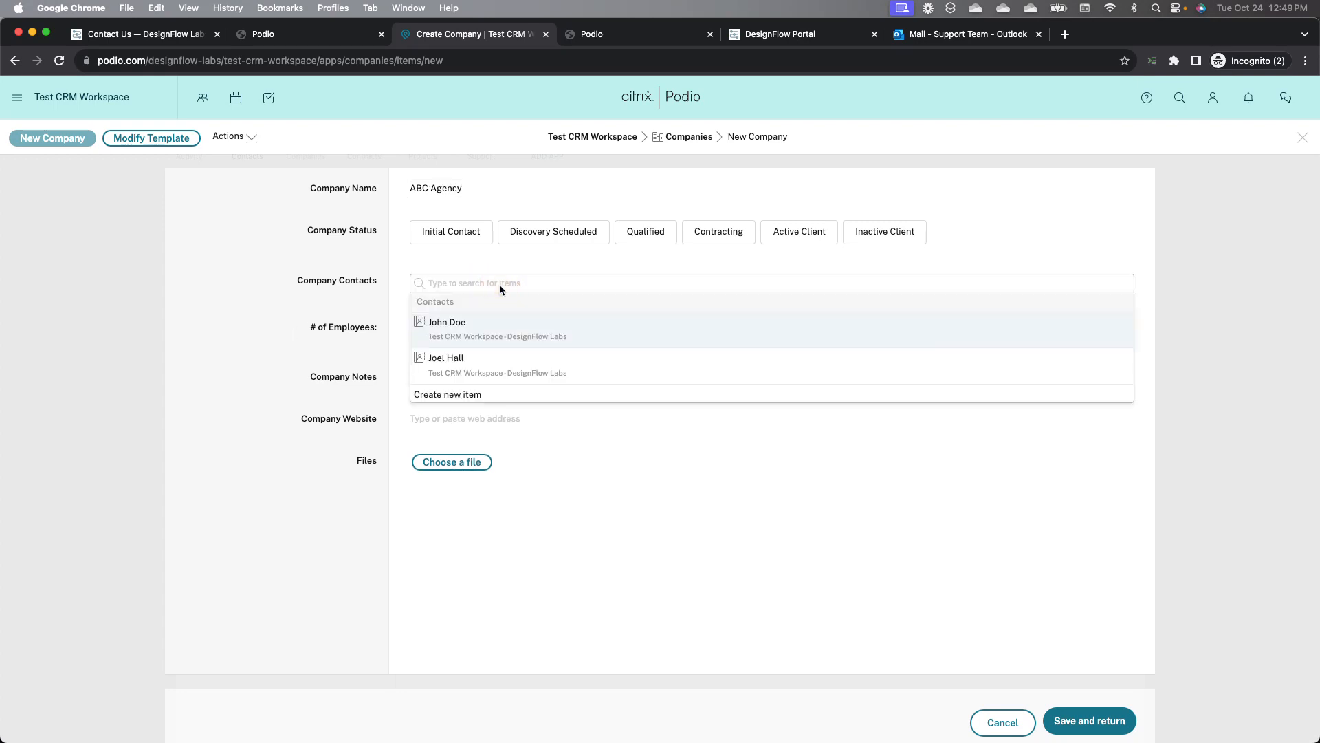
{"action": "left_click", "coordinate": [501, 322]}
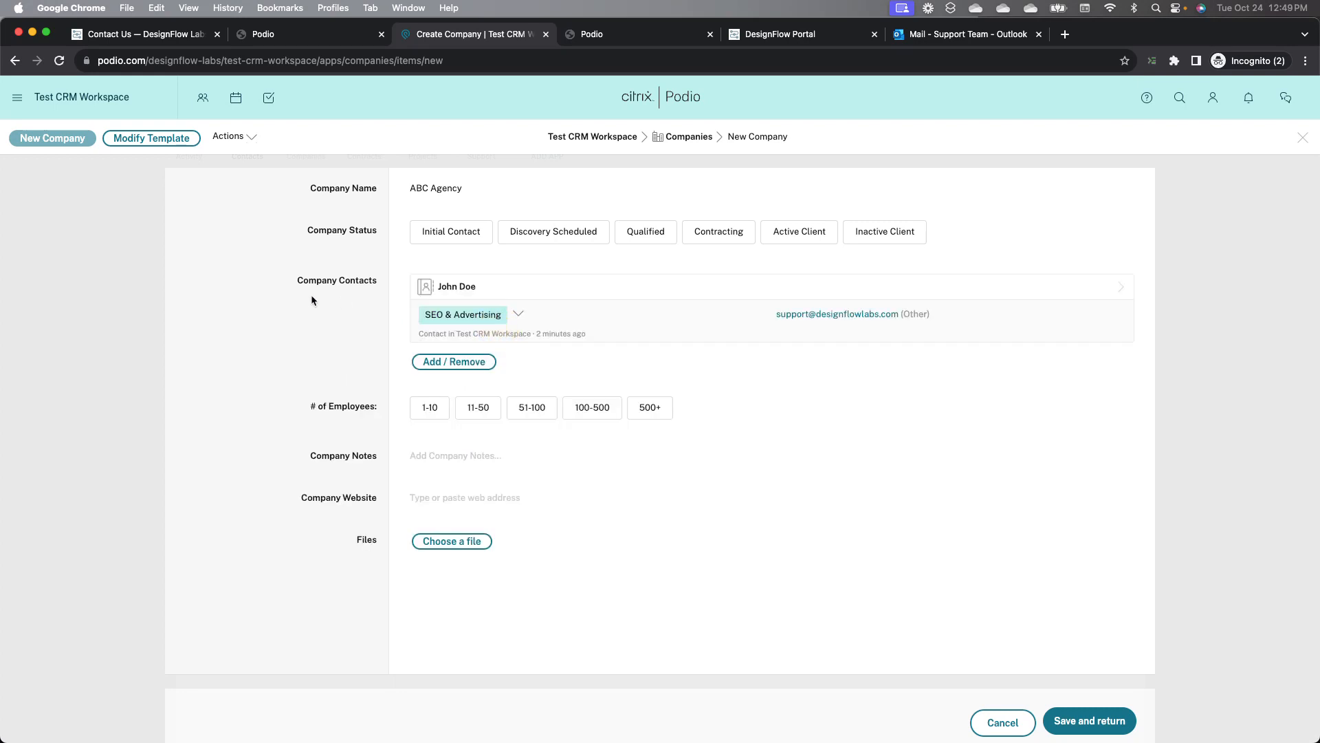
{"action": "left_click", "coordinate": [534, 410]}
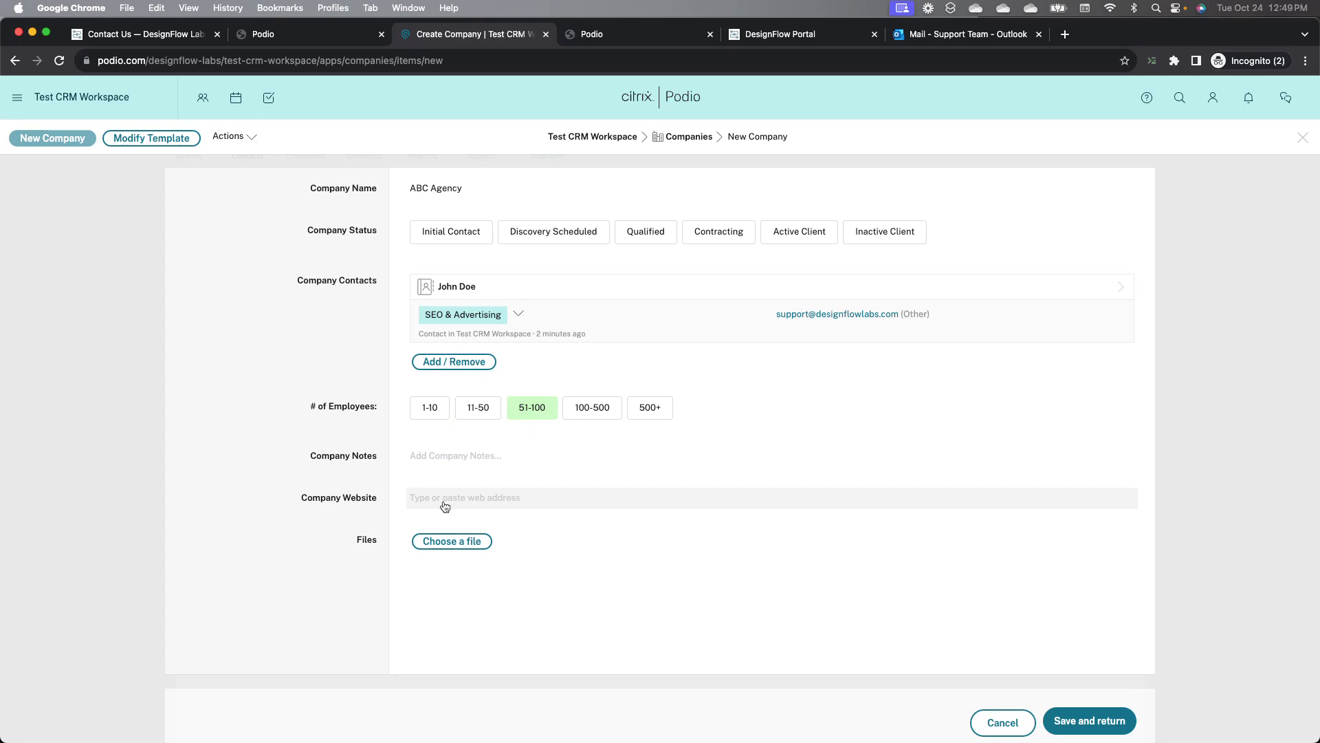
{"action": "left_click", "coordinate": [131, 138]}
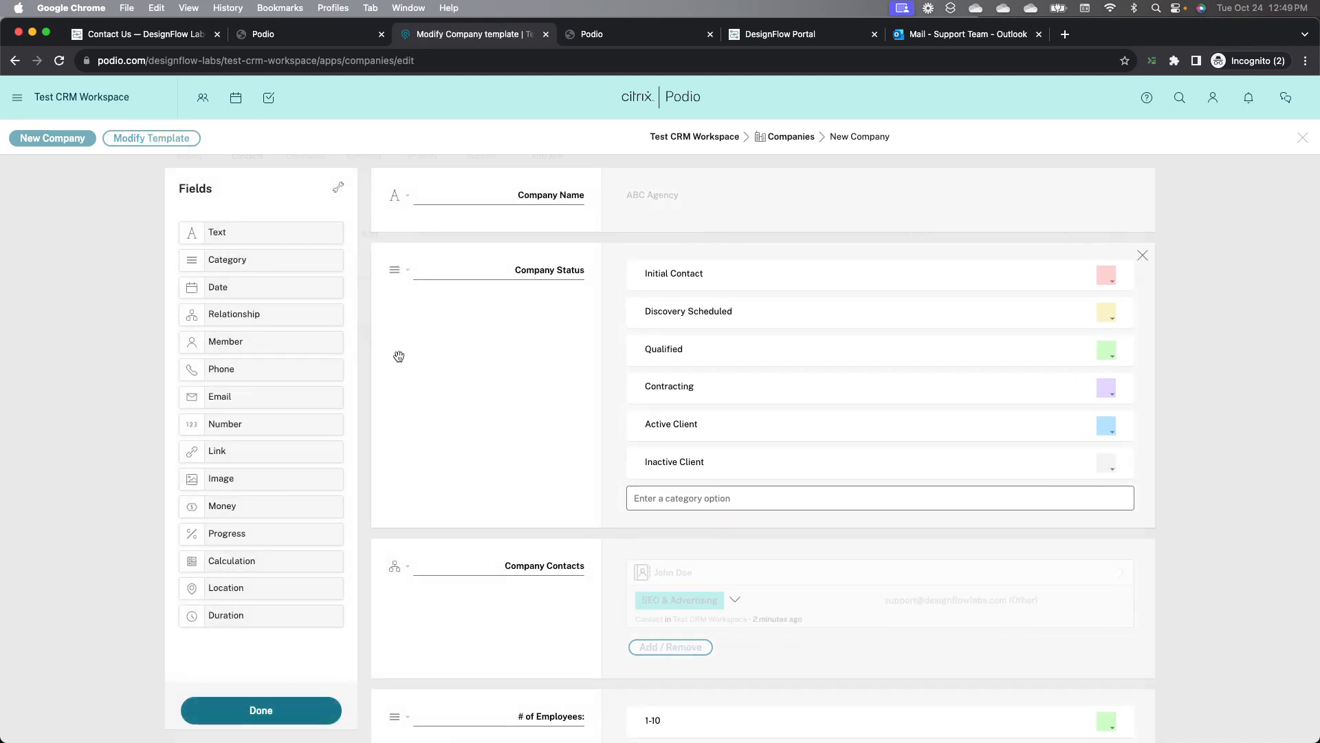
{"action": "scroll", "coordinate": [449, 409], "scroll_direction": "down", "scroll_amount": 1}
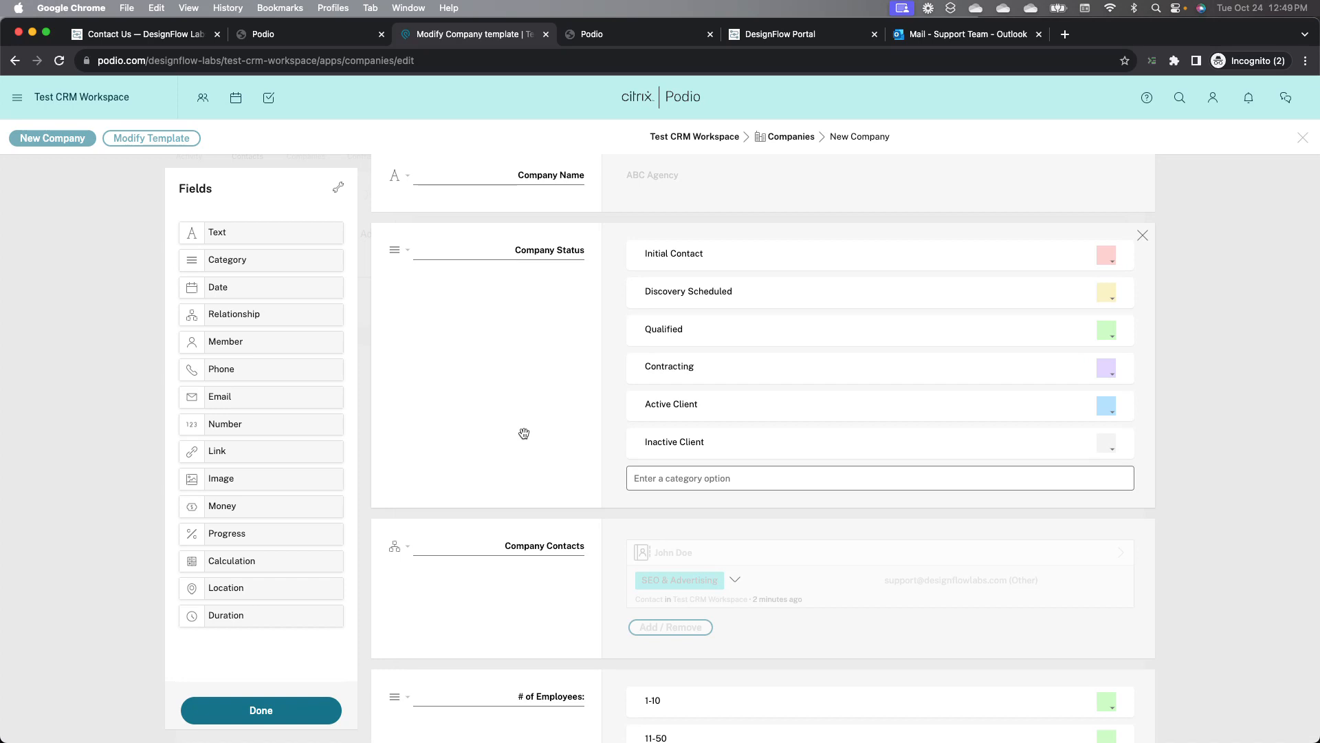
{"action": "scroll", "coordinate": [524, 433], "scroll_direction": "up", "scroll_amount": 1}
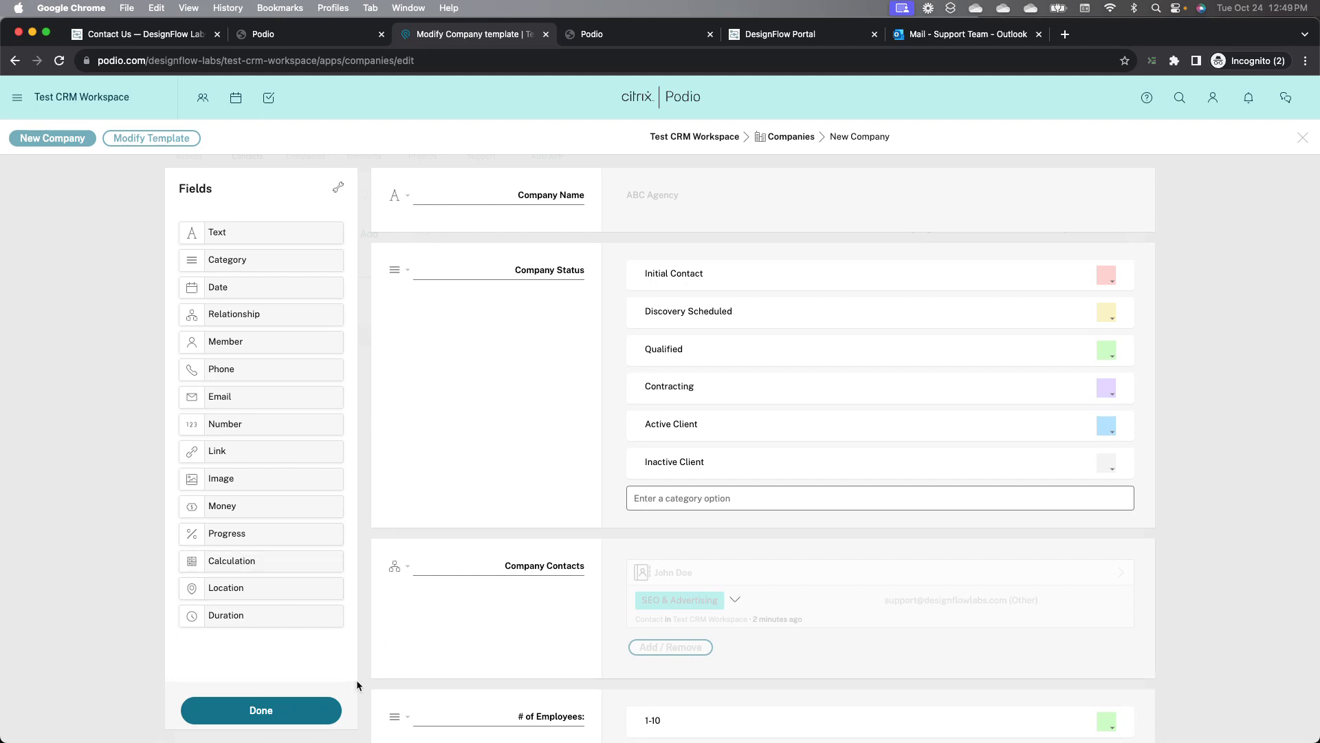
{"action": "left_click", "coordinate": [288, 715]}
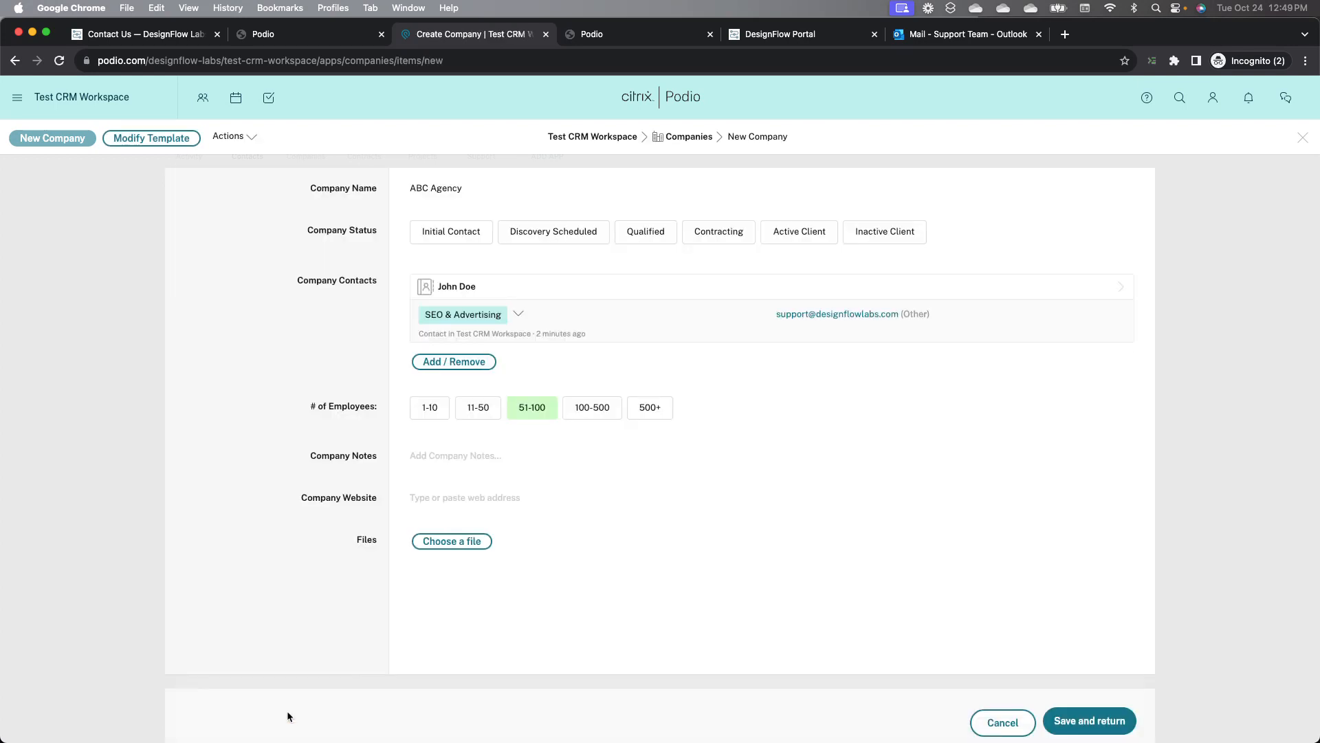
Step: Save the new company and return to the contact record
{"action": "left_click", "coordinate": [1090, 719]}
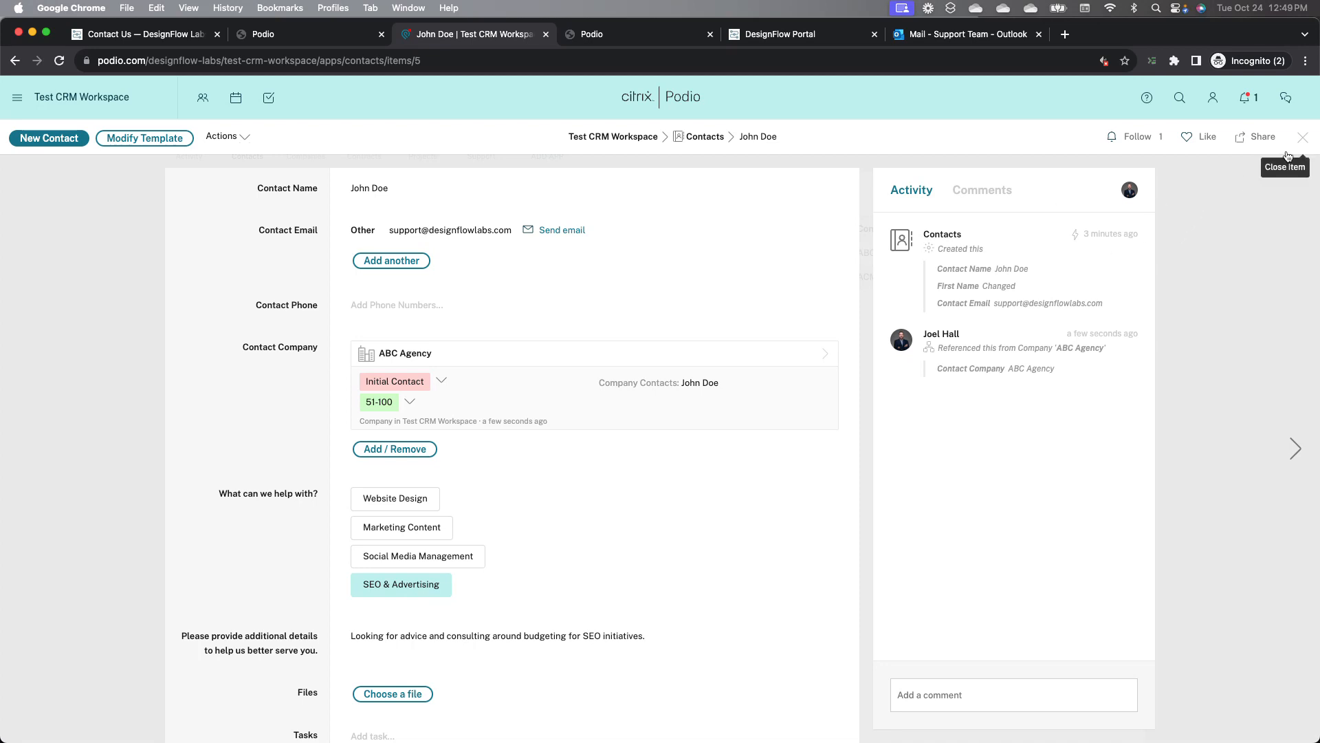
Step: Close the contact record and review the workspace activity stream and dashboard widgets
{"action": "left_click", "coordinate": [1302, 136]}
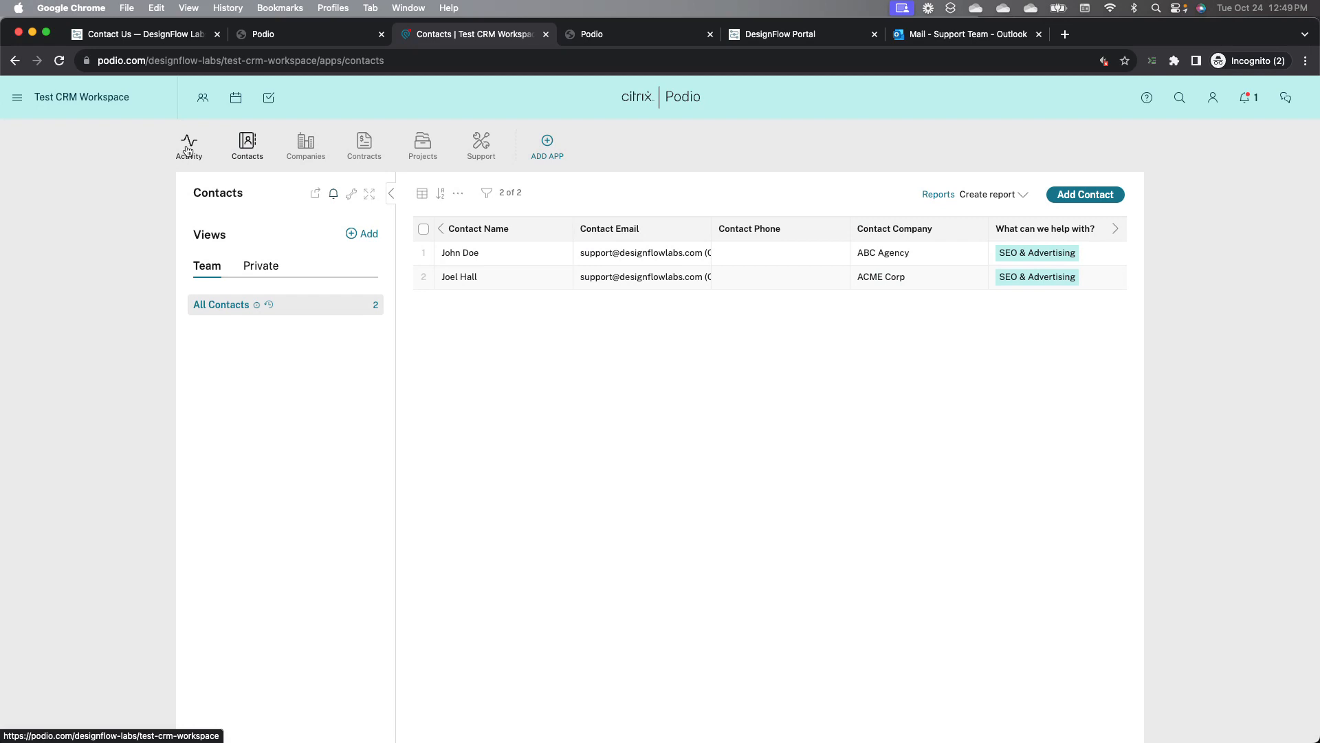
{"action": "left_click", "coordinate": [187, 150]}
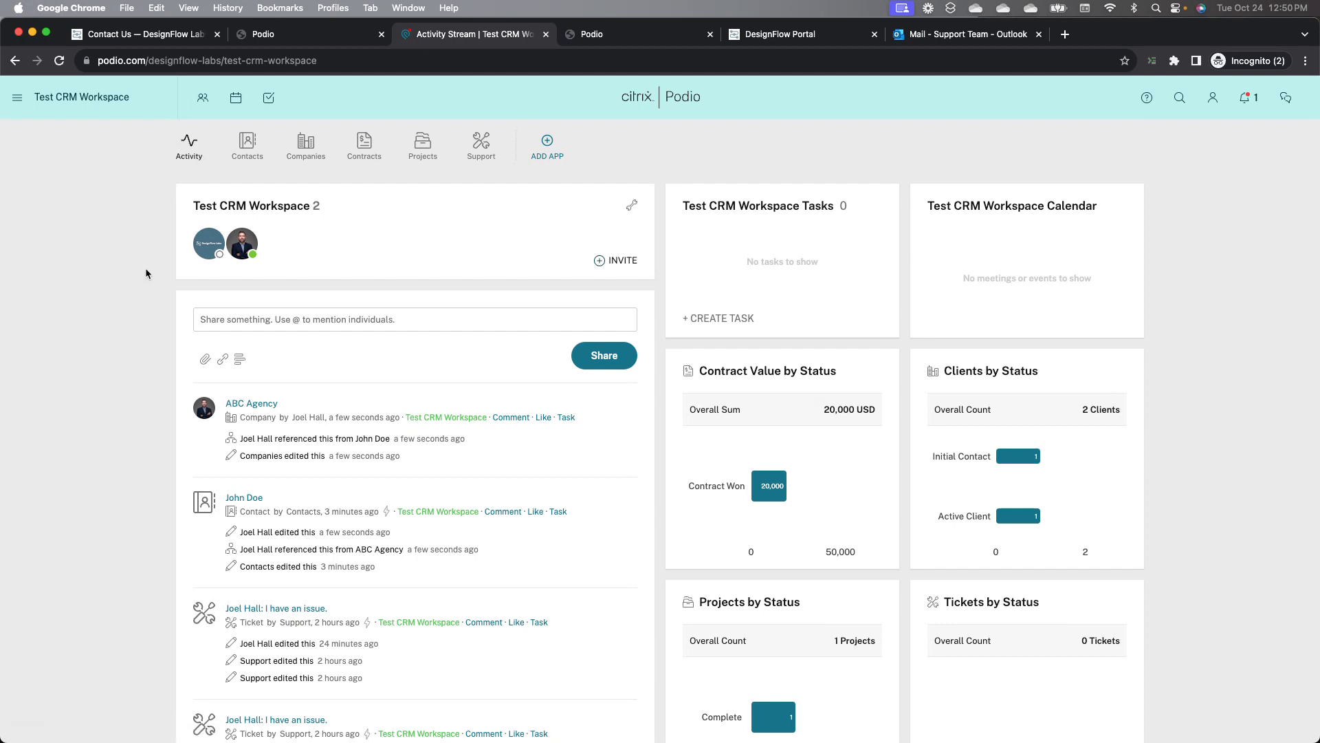
{"action": "scroll", "coordinate": [146, 354], "scroll_direction": "down", "scroll_amount": 1}
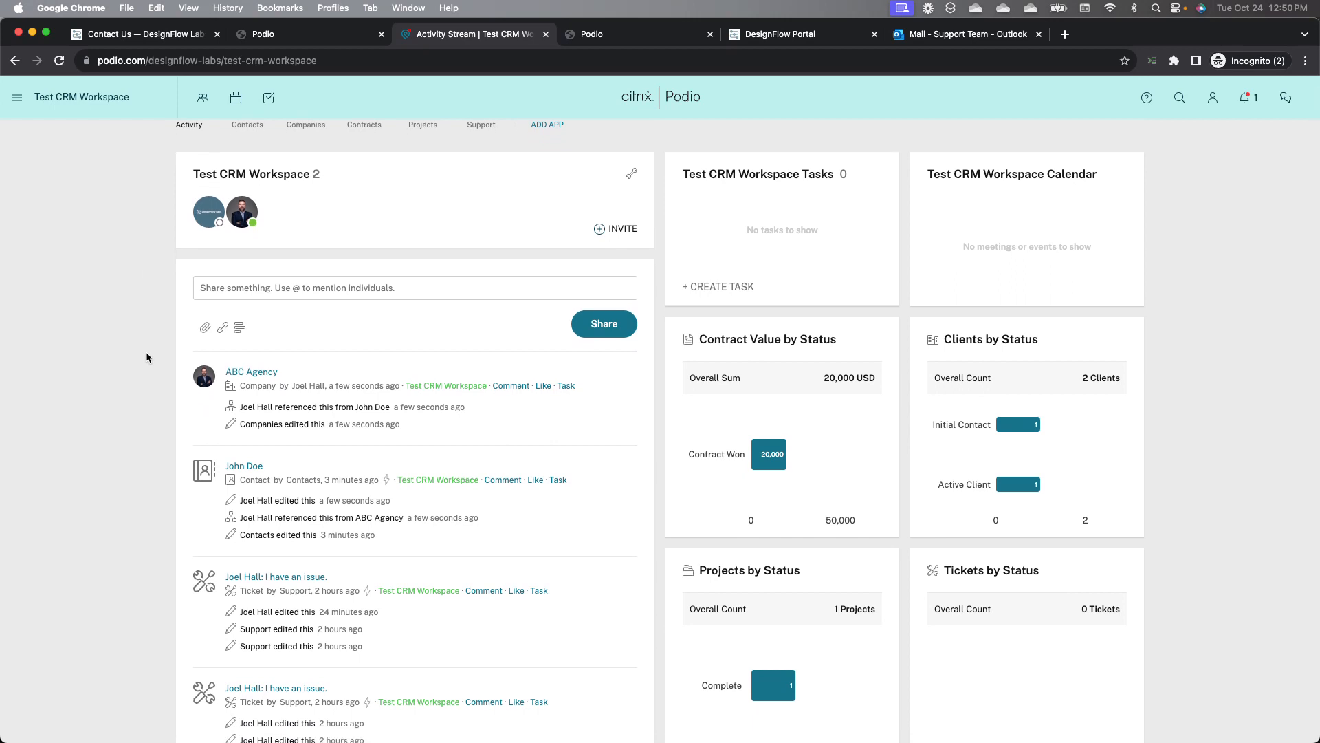
{"action": "scroll", "coordinate": [146, 357], "scroll_direction": "down", "scroll_amount": 1}
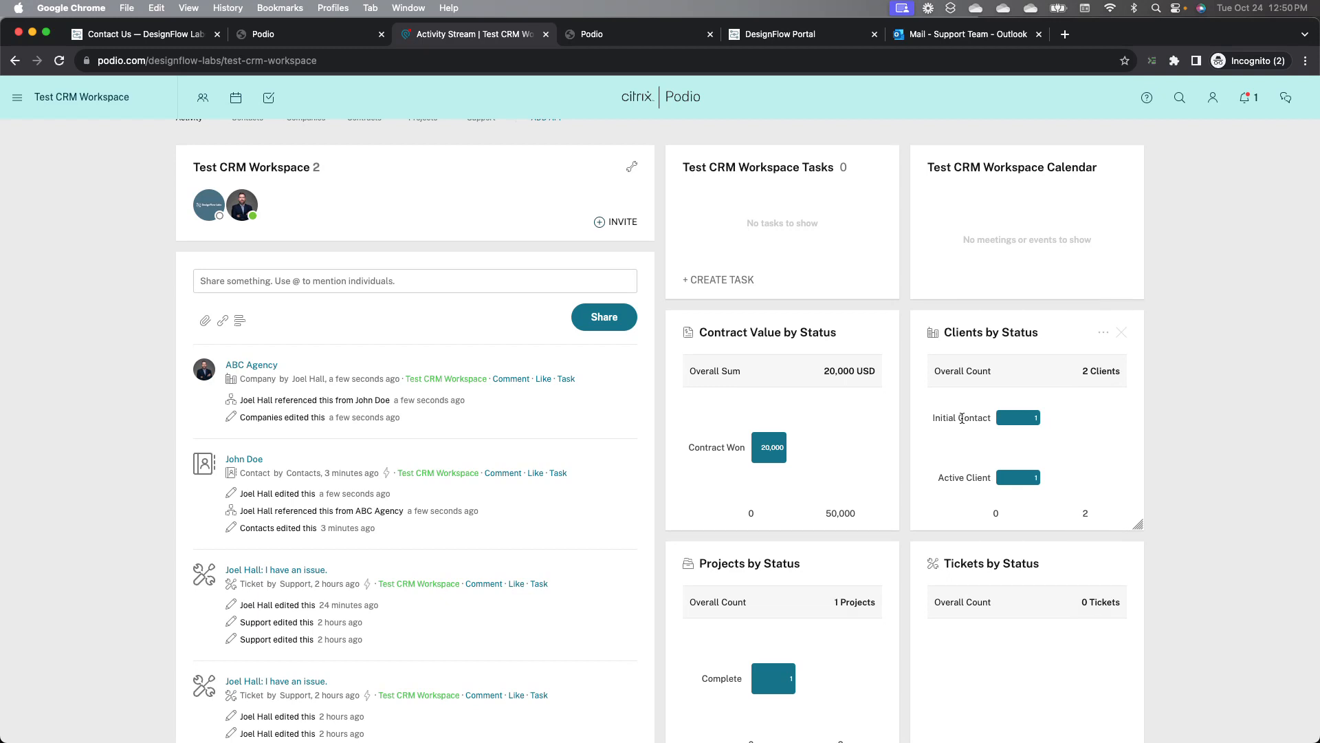
{"action": "scroll", "coordinate": [968, 421], "scroll_direction": "up", "scroll_amount": 1}
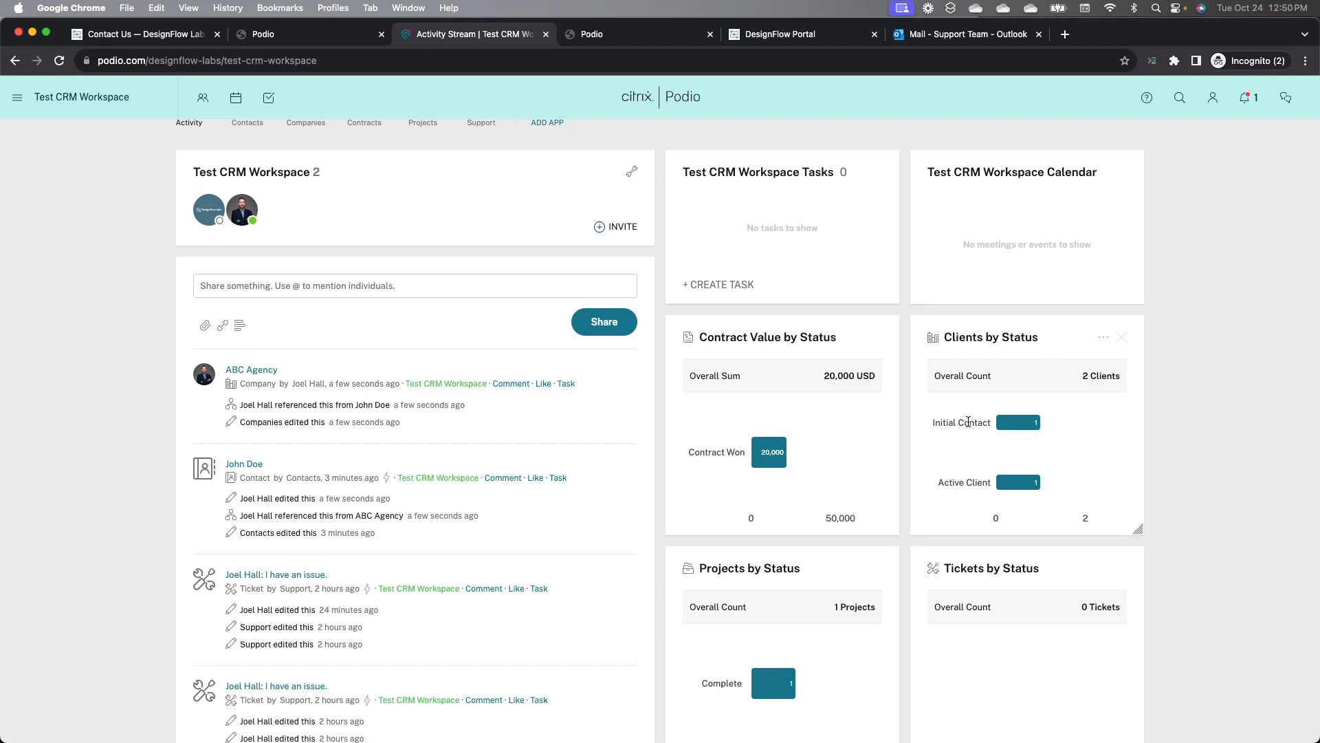
{"action": "scroll", "coordinate": [968, 422], "scroll_direction": "up", "scroll_amount": 2}
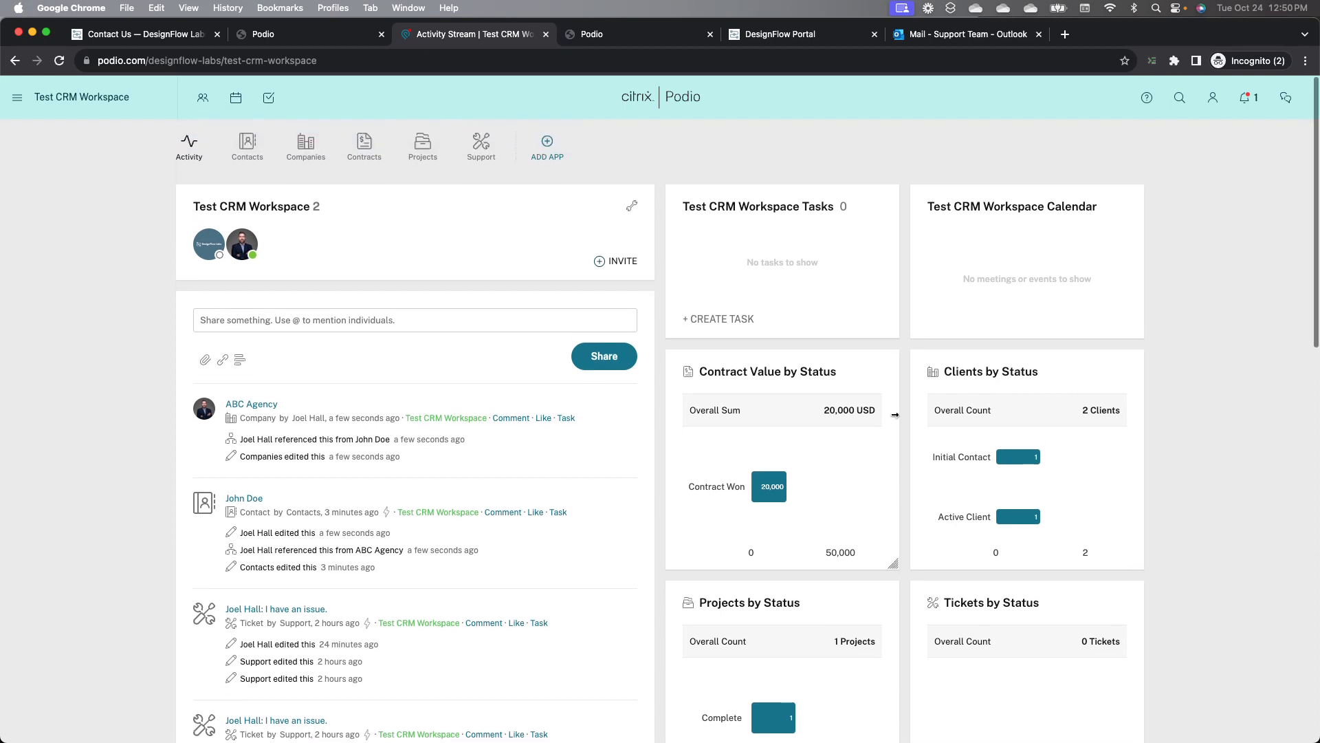
Step: Open the companies behind the Clients by Status chart and inspect the table's columns and applied filters
{"action": "left_click", "coordinate": [1022, 458]}
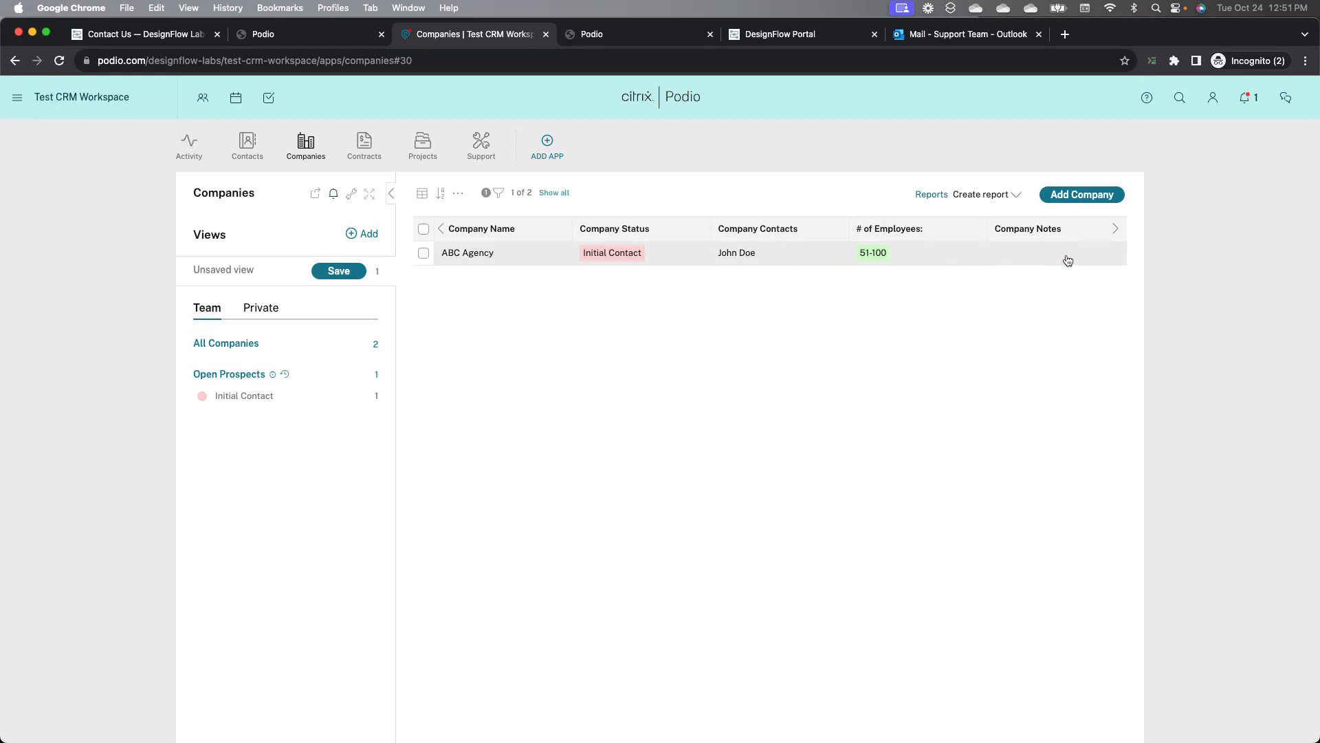
{"action": "scroll", "coordinate": [1071, 260], "scroll_direction": "right", "scroll_amount": 5}
{"action": "scroll", "coordinate": [1071, 260], "scroll_direction": "right", "scroll_amount": 2}
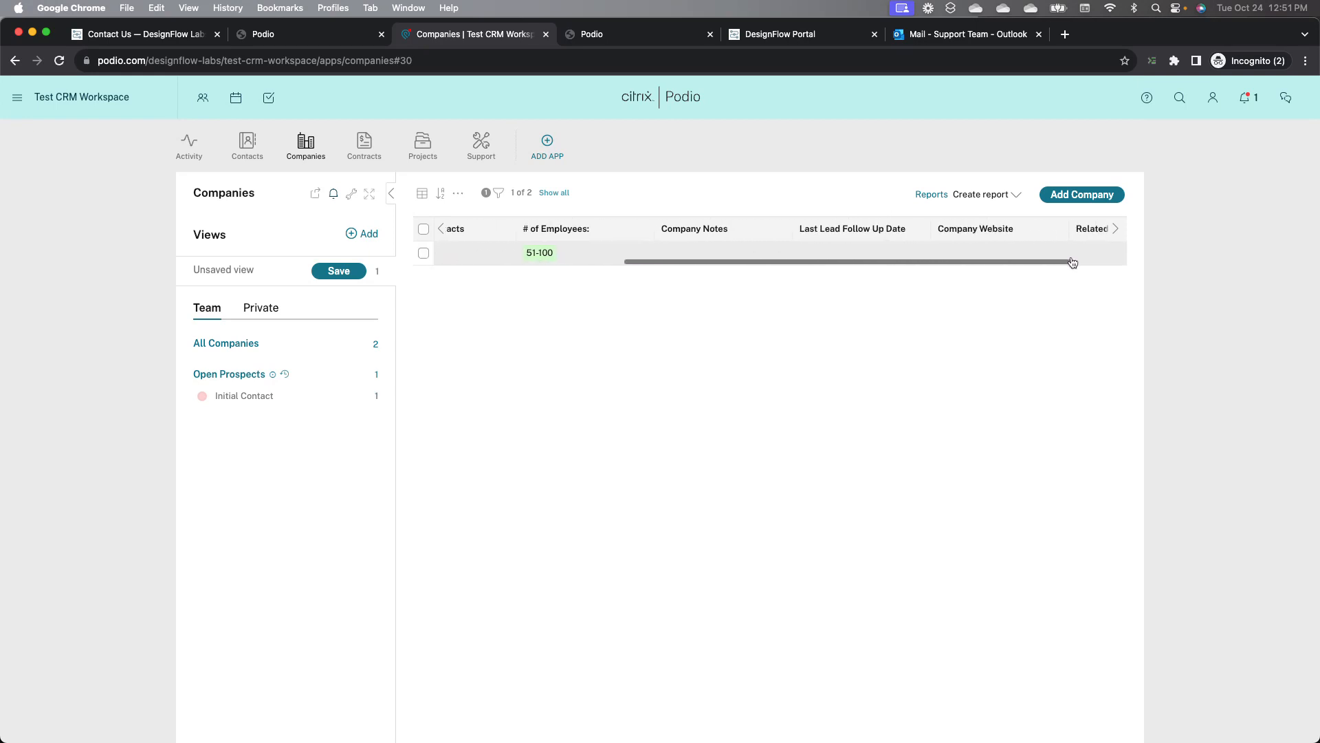
{"action": "scroll", "coordinate": [1072, 260], "scroll_direction": "left", "scroll_amount": 8}
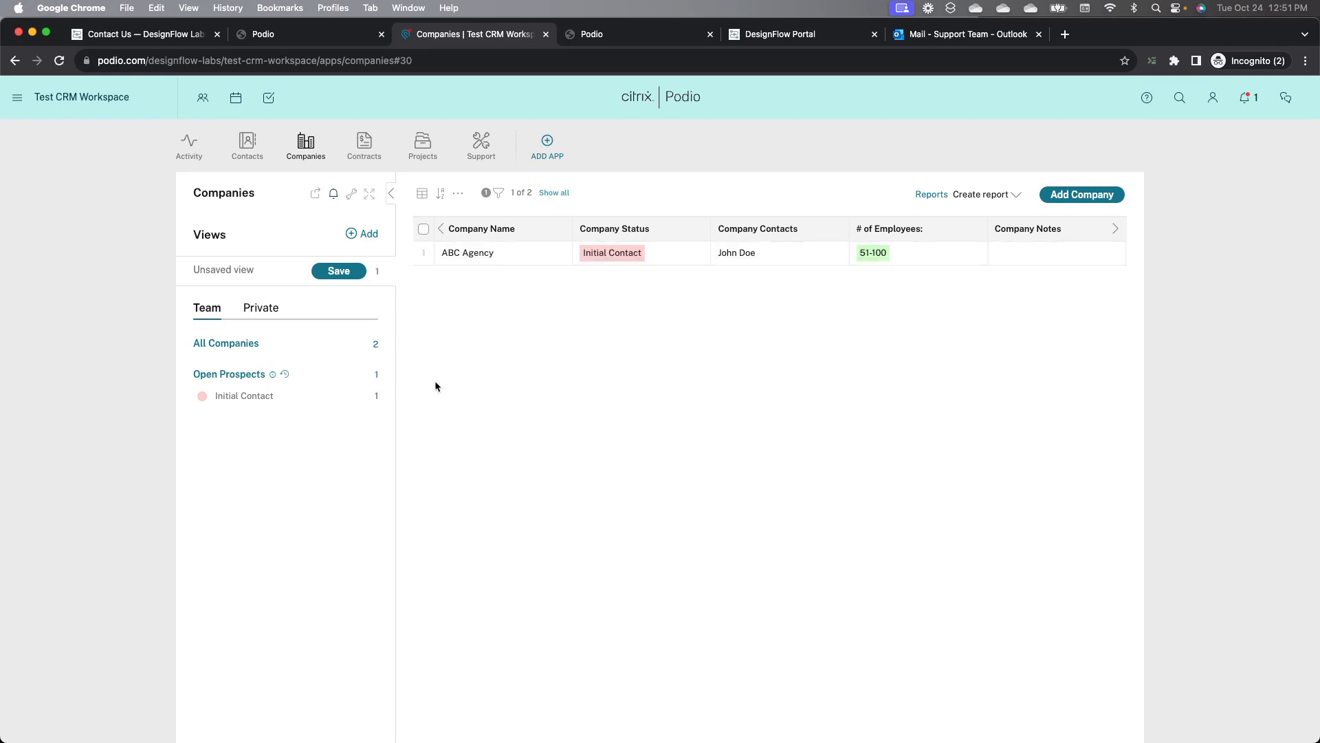
{"action": "left_click", "coordinate": [458, 193]}
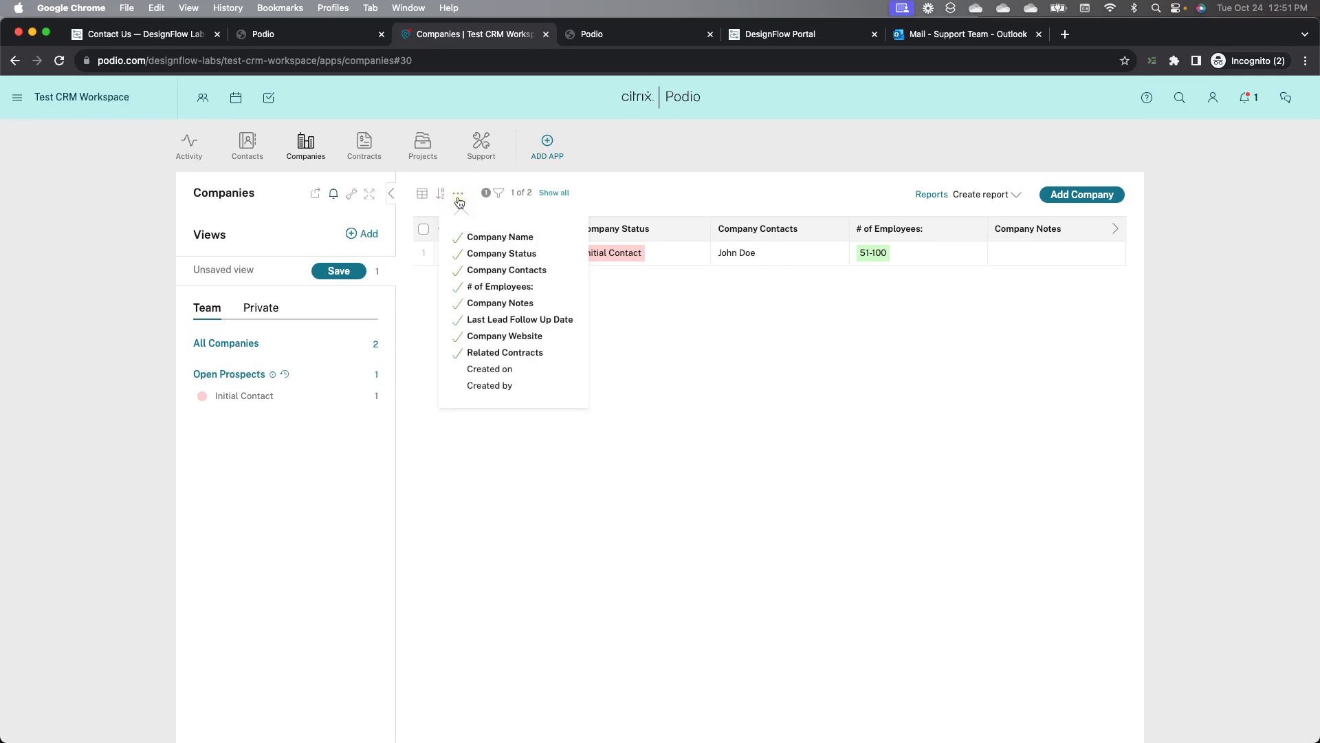
{"action": "left_click", "coordinate": [421, 347]}
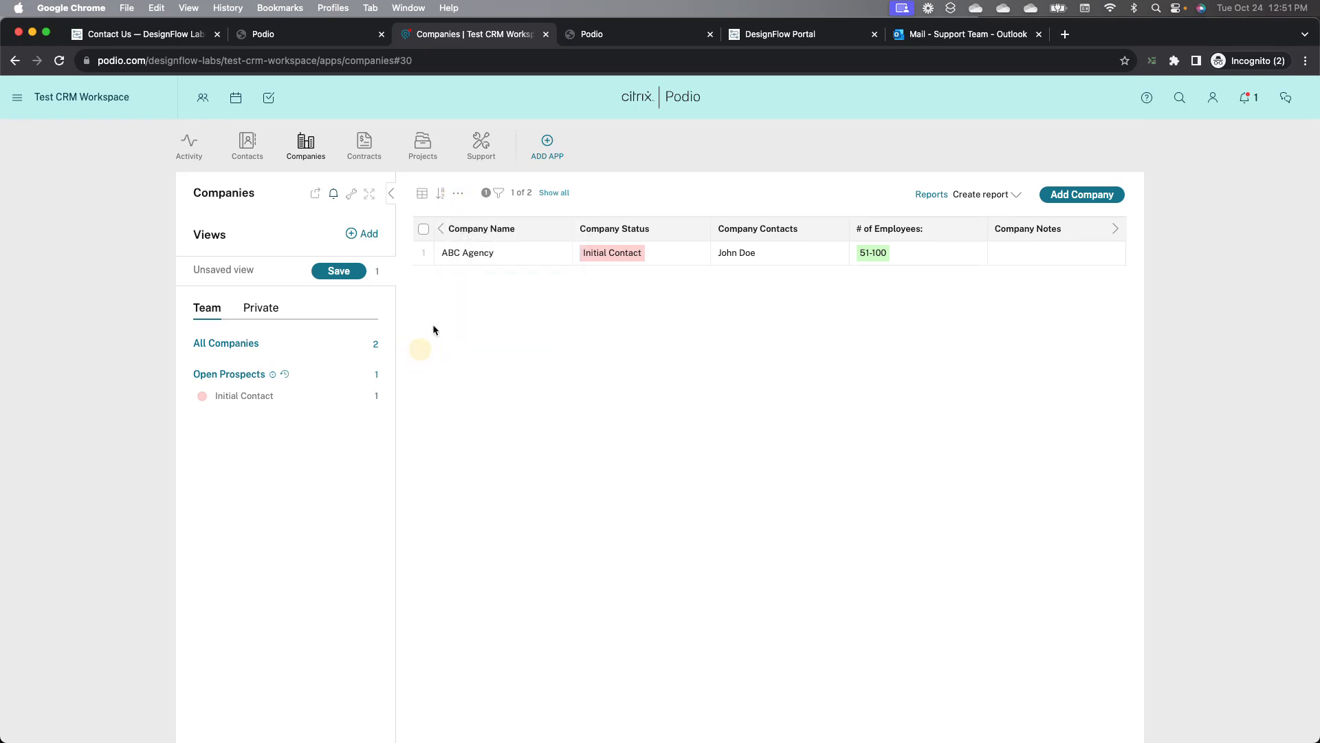
{"action": "left_click", "coordinate": [499, 196]}
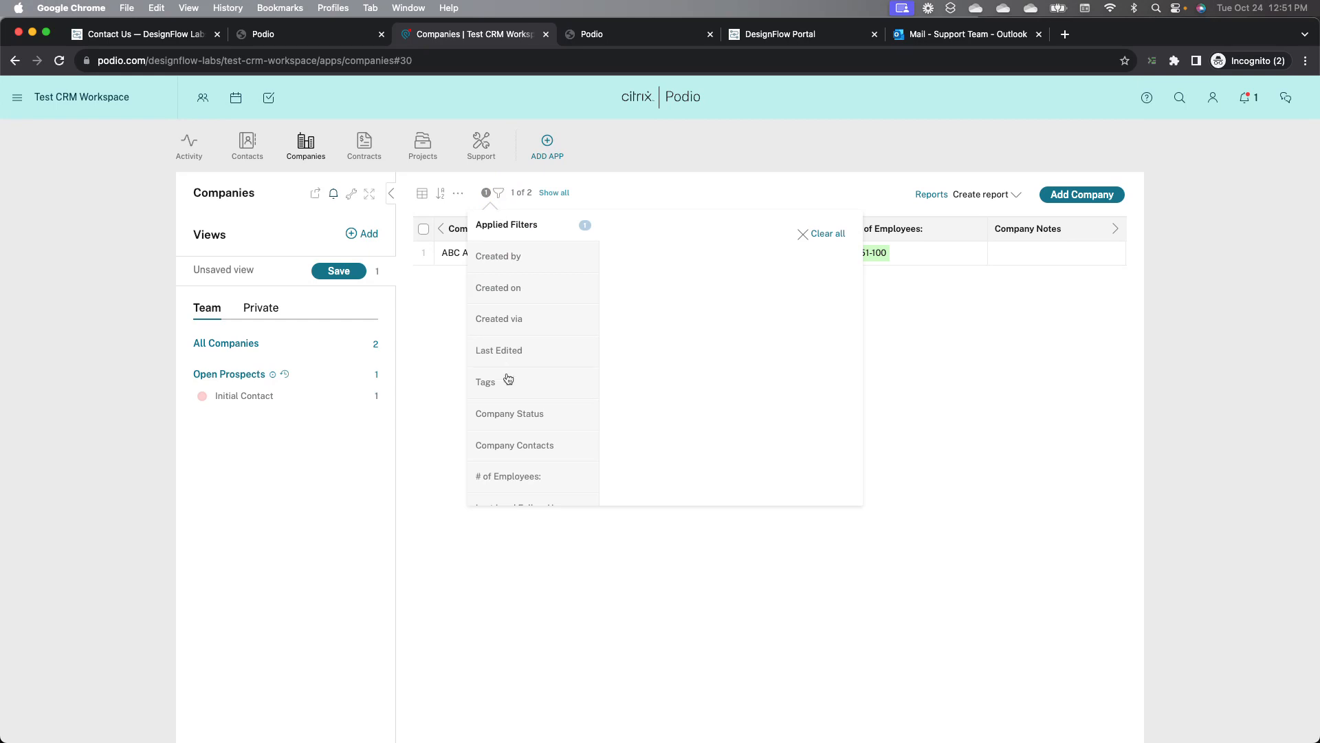
{"action": "scroll", "coordinate": [507, 379], "scroll_direction": "down", "scroll_amount": 2}
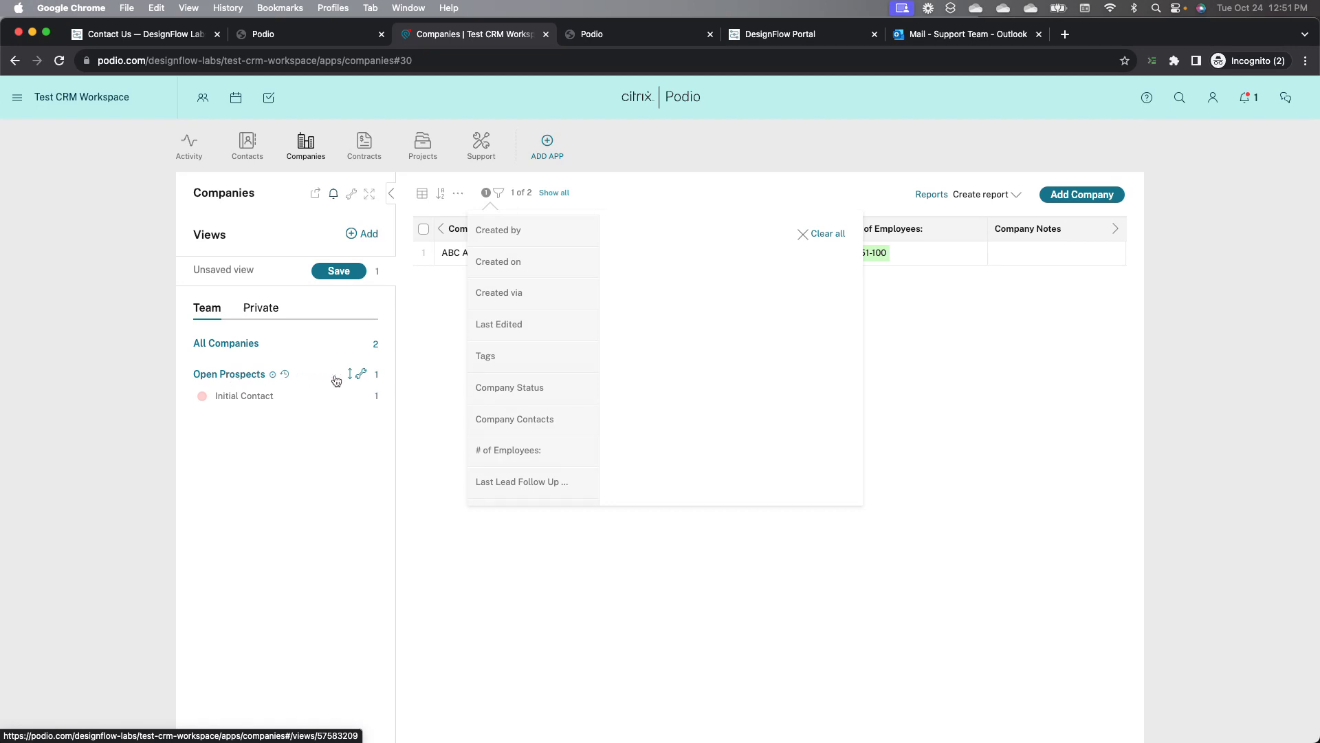
Step: Open the Open Prospects company view and examine its status filters and card layout options
{"action": "left_click", "coordinate": [259, 377]}
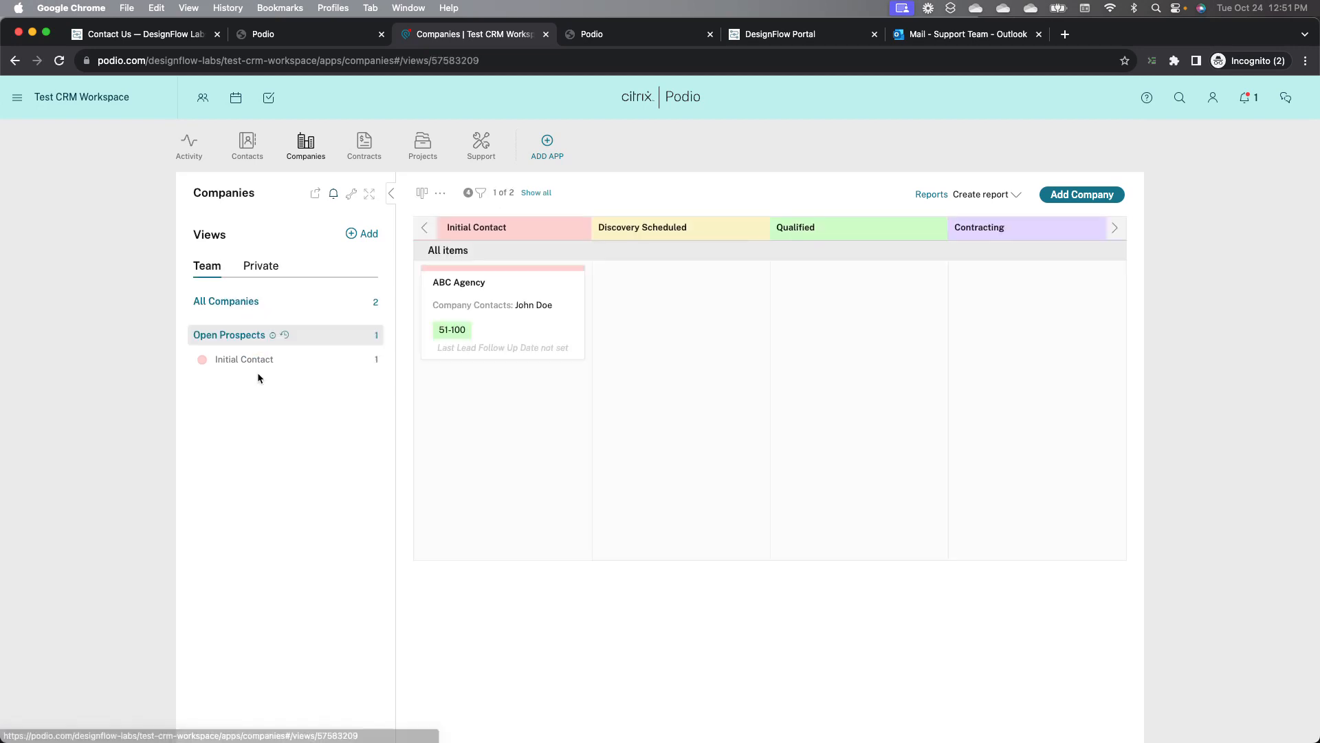
{"action": "left_click", "coordinate": [486, 197]}
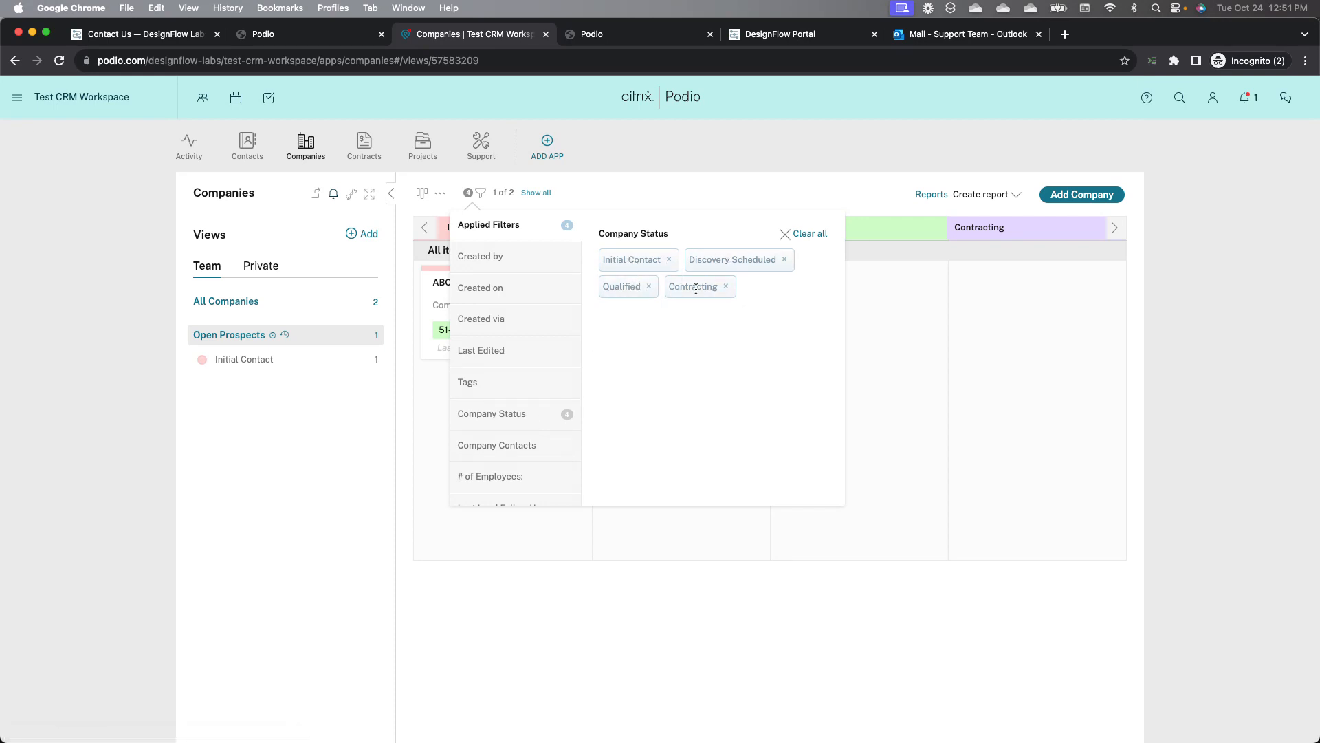
{"action": "left_click", "coordinate": [352, 435]}
{"action": "left_click", "coordinate": [423, 195]}
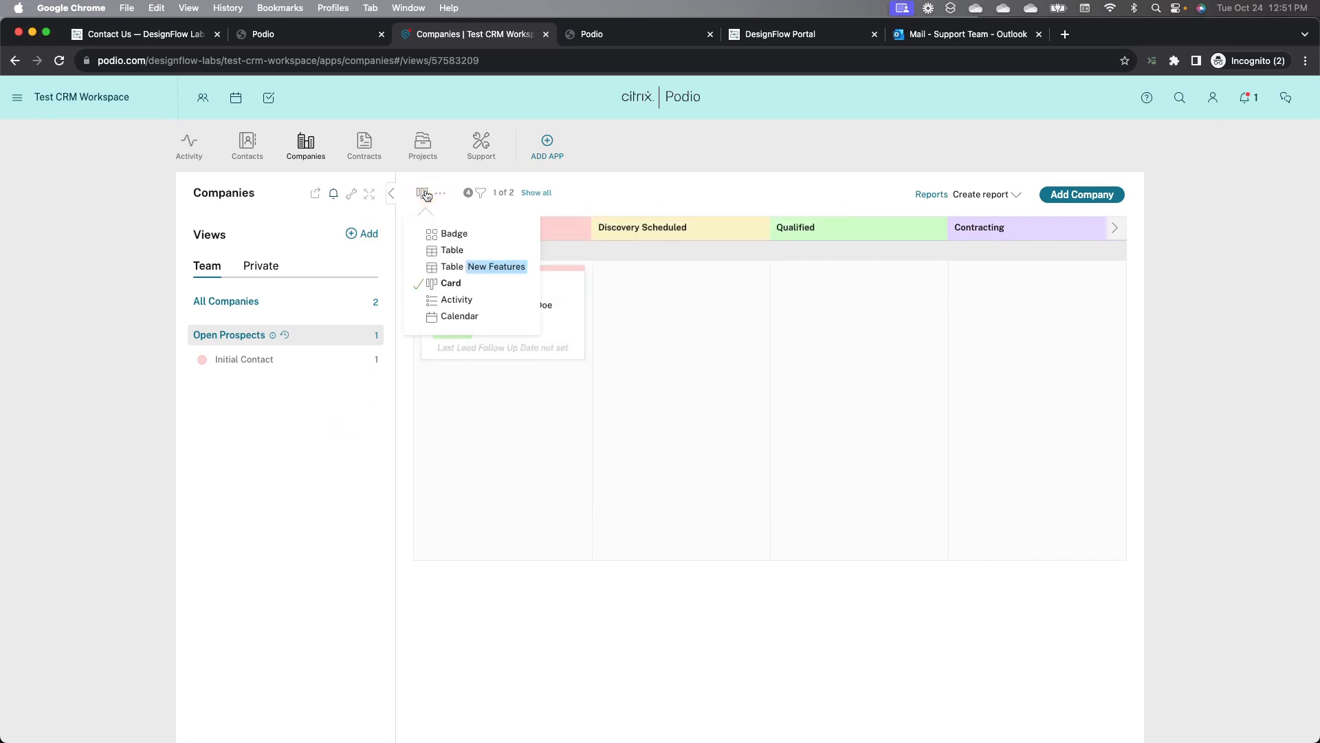
{"action": "left_click", "coordinate": [619, 173]}
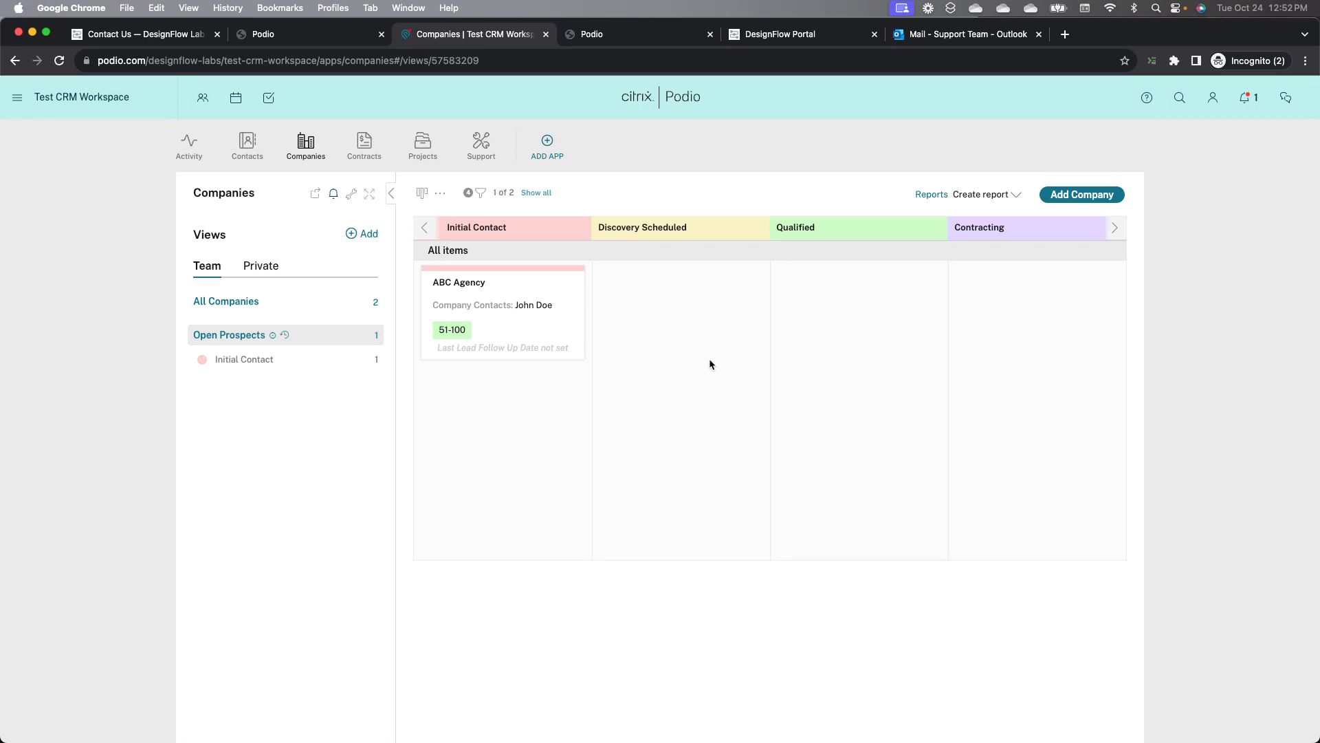
{"action": "left_click", "coordinate": [481, 193]}
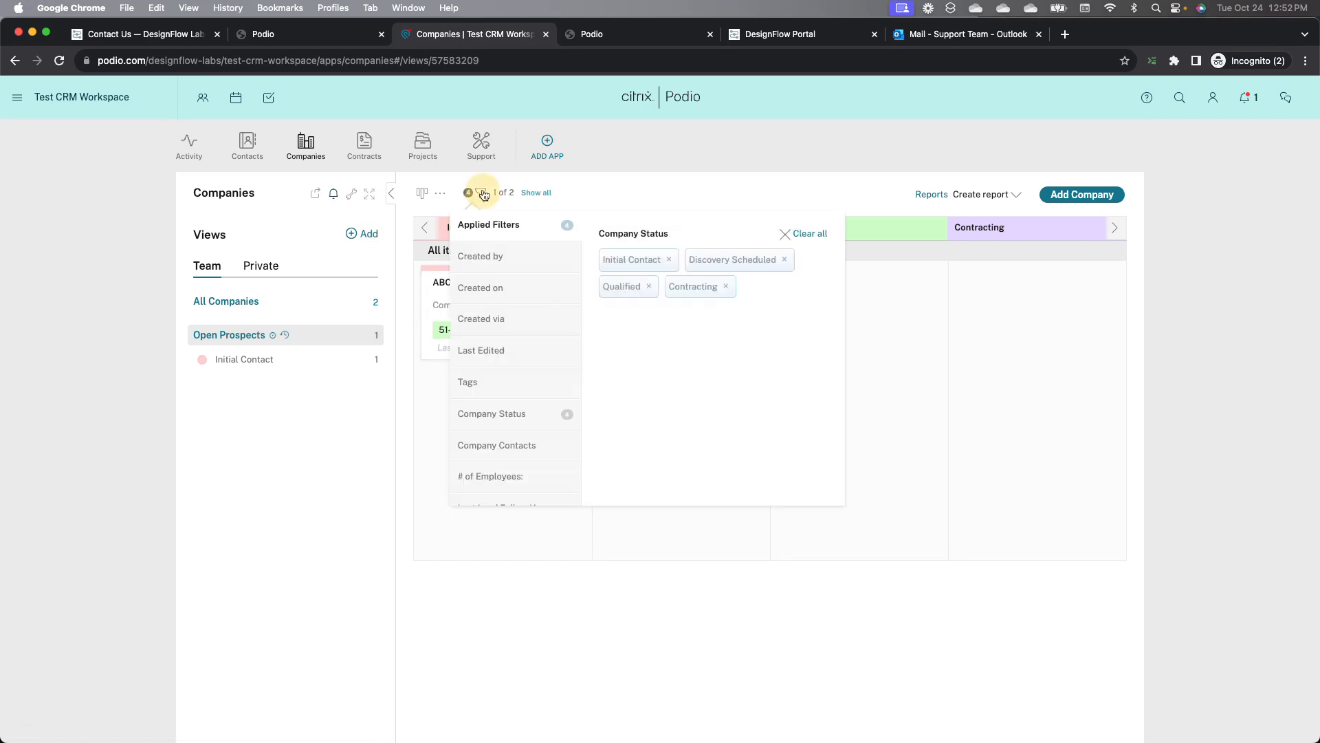
{"action": "left_click", "coordinate": [604, 175]}
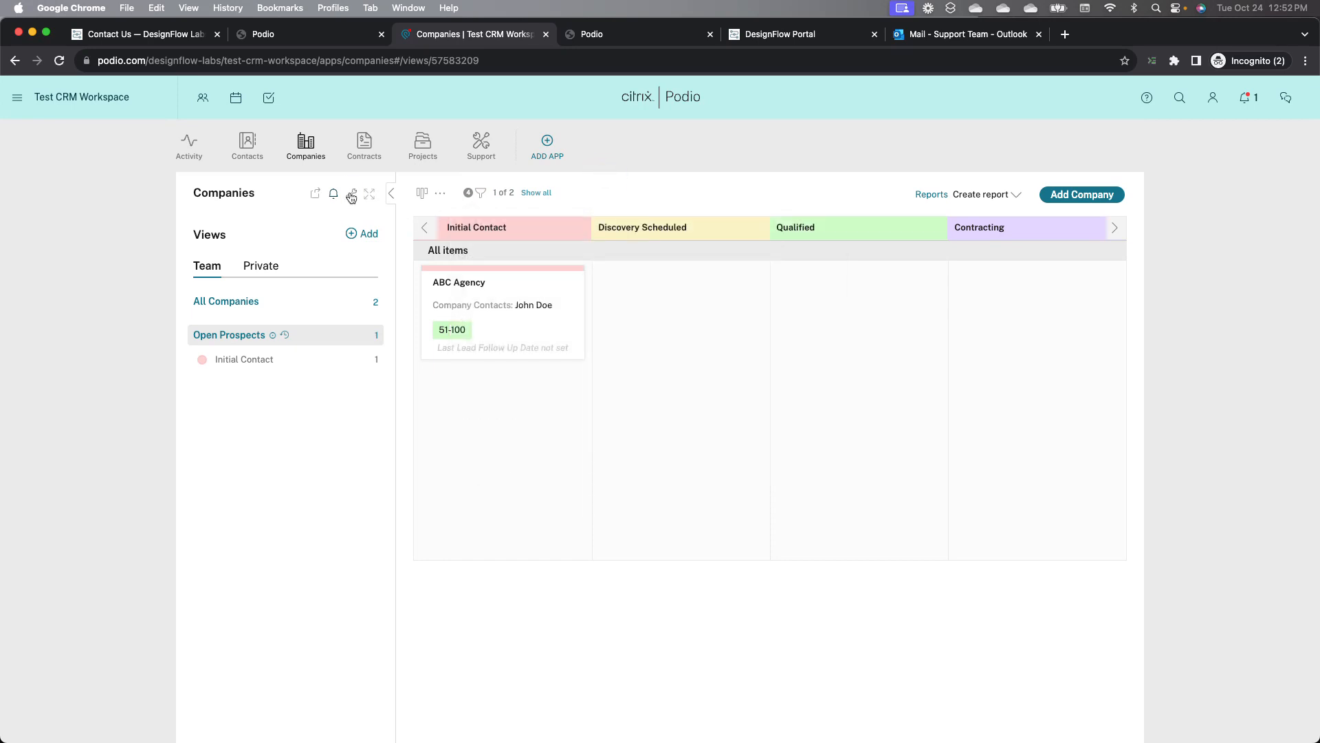
Step: Modify the Companies template by adding a Member field named Sales Rep below Company Status
{"action": "left_click", "coordinate": [352, 196]}
{"action": "left_click", "coordinate": [392, 229]}
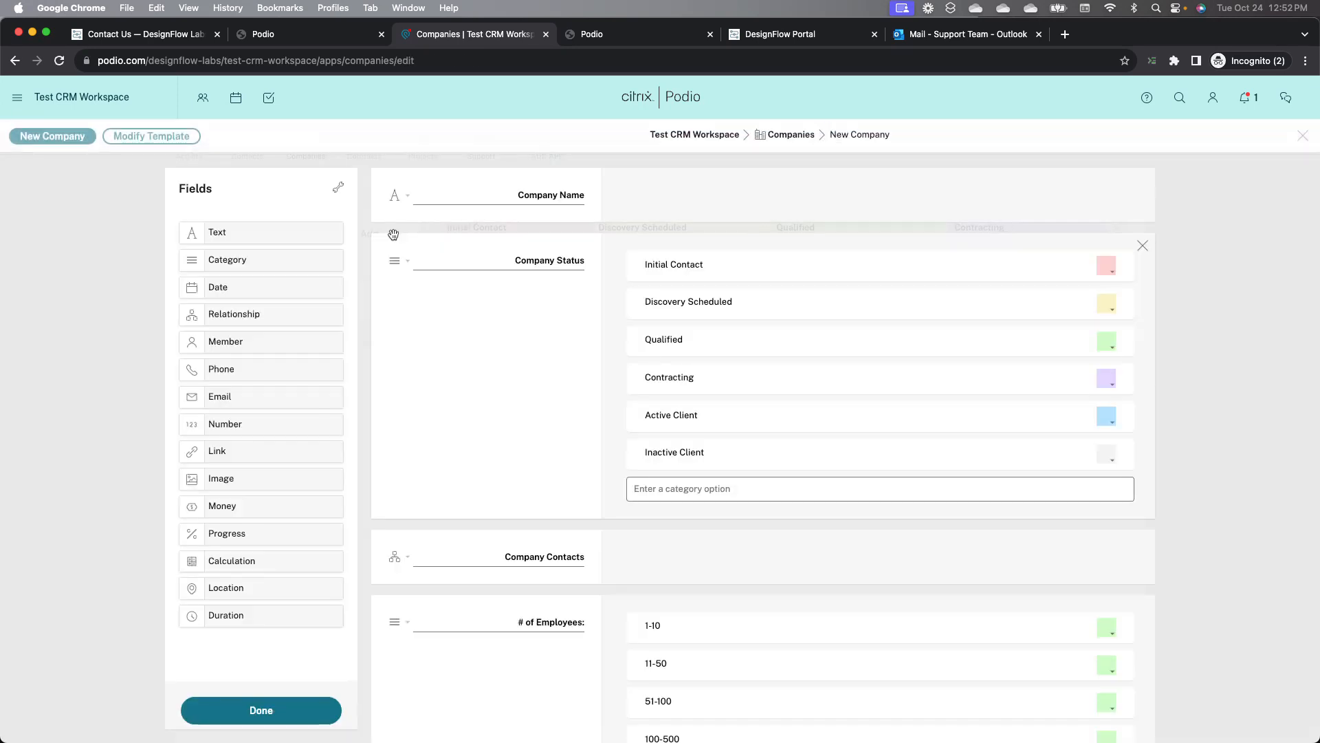
{"action": "left_click_drag", "start_coordinate": [275, 340], "coordinate": [457, 545]}
{"action": "type", "text": "S"}
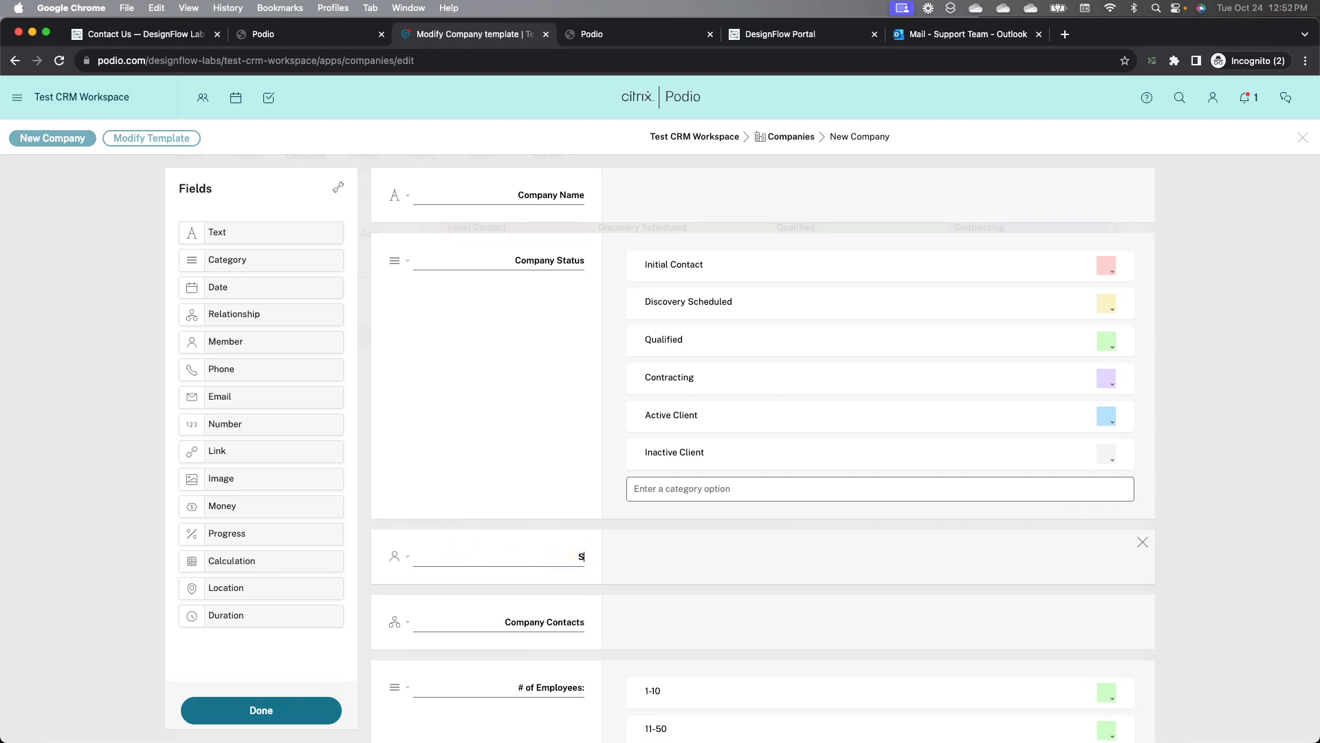
{"action": "type", "text": "ales Rep"}
{"action": "left_click", "coordinate": [296, 709]}
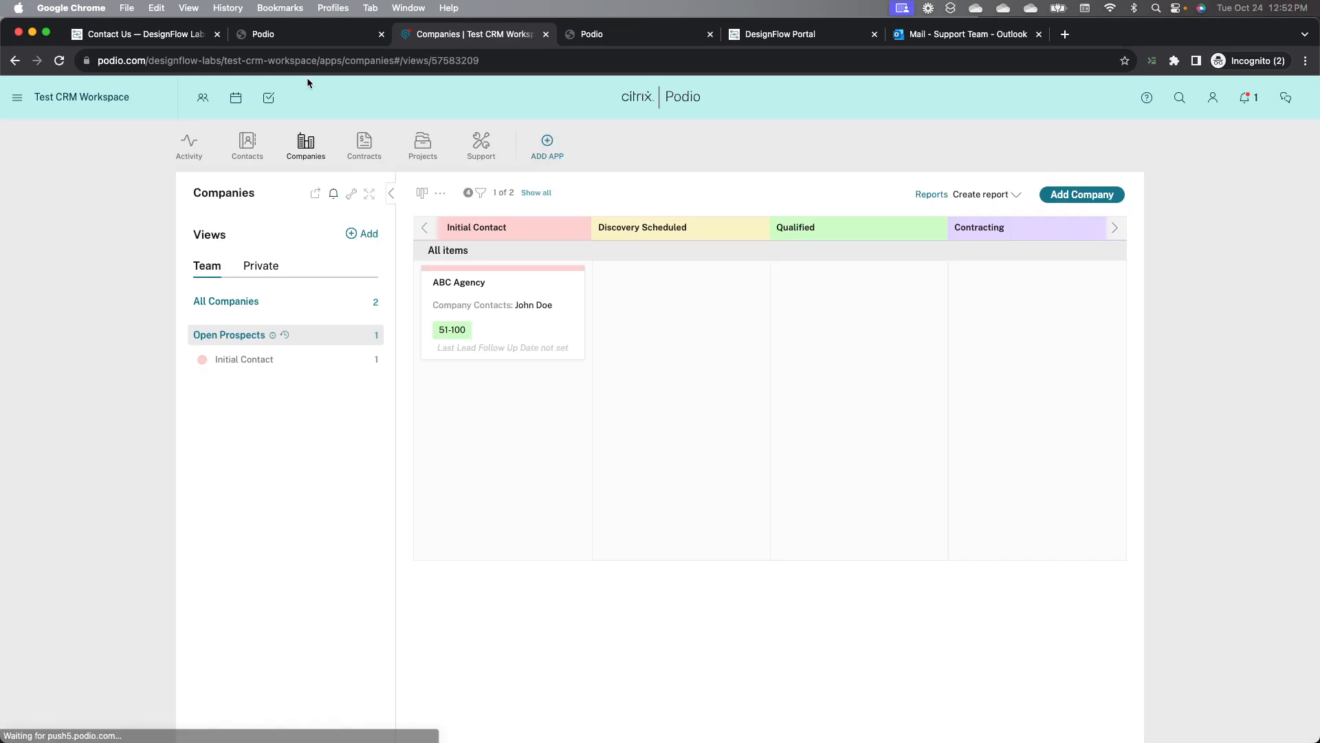
Step: Open the ABC Agency company, assign the workspace member as its Sales Rep, and close it
{"action": "left_click", "coordinate": [525, 283]}
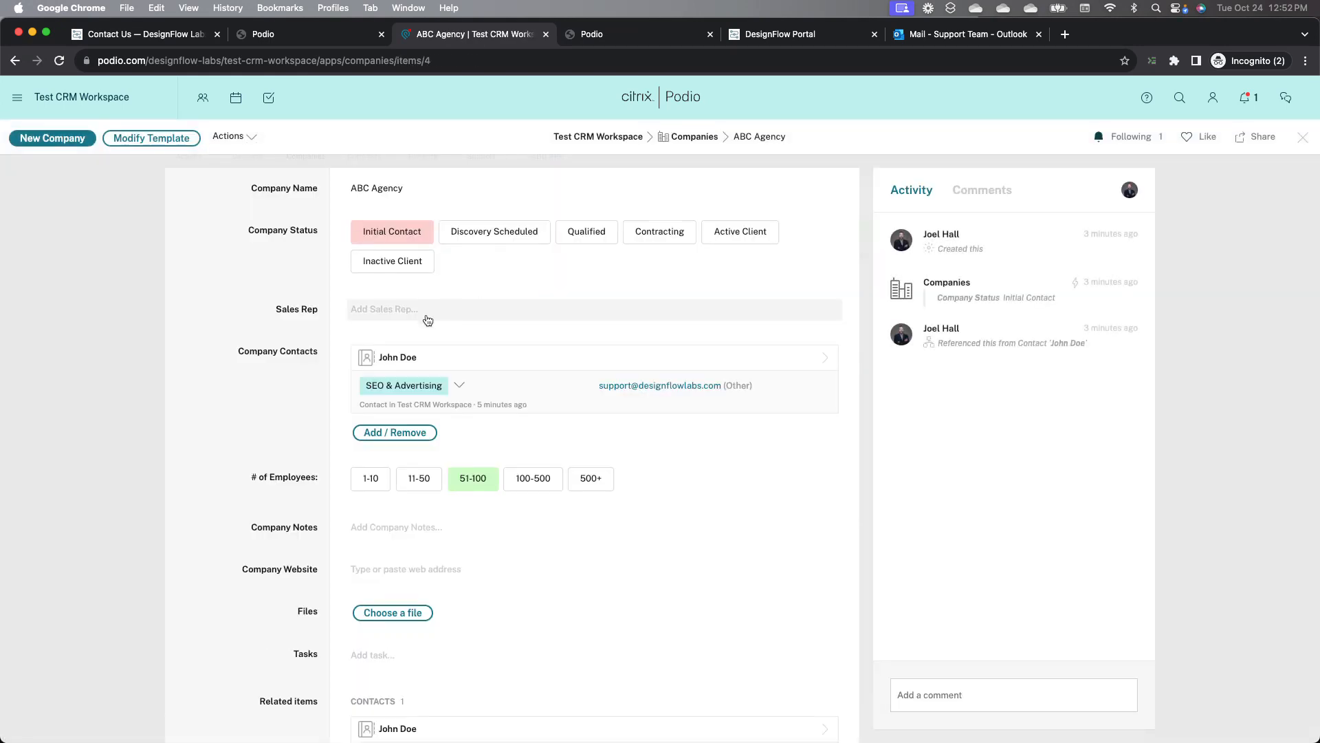
{"action": "left_click", "coordinate": [427, 311]}
{"action": "left_click", "coordinate": [422, 351]}
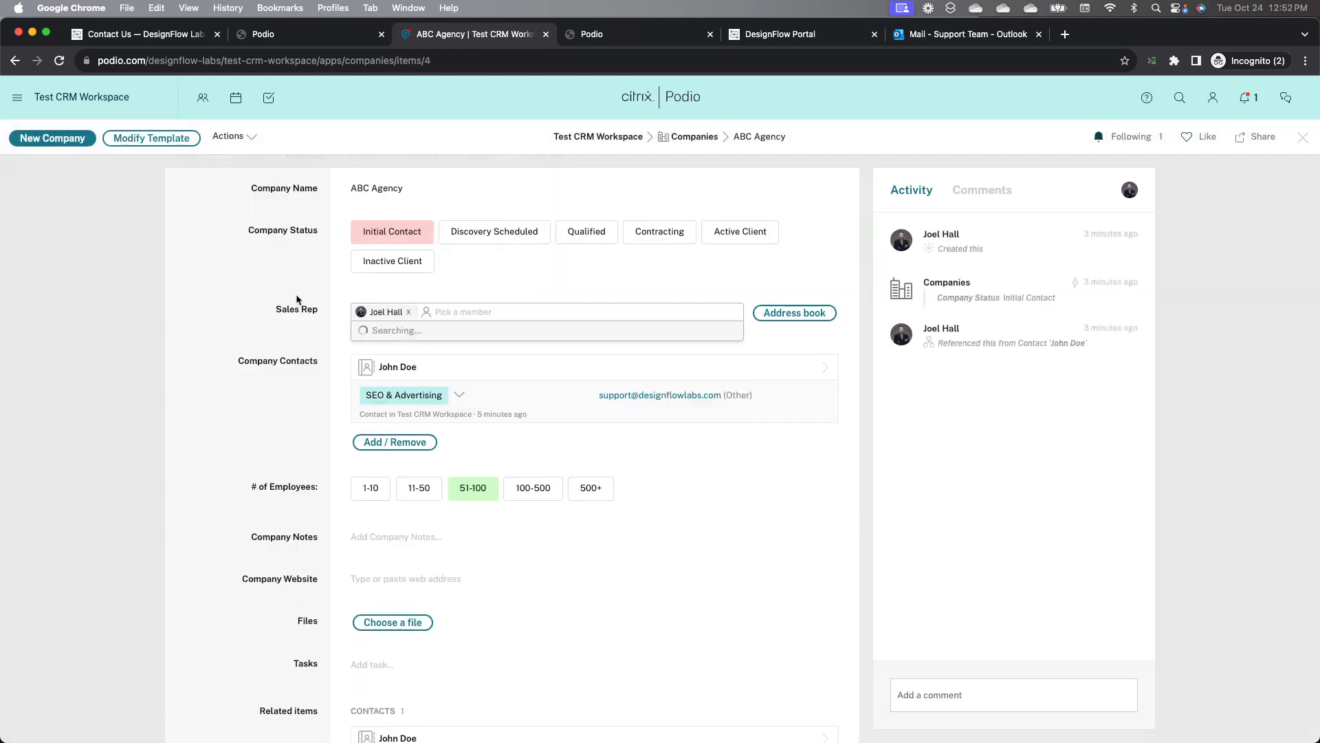
{"action": "left_click", "coordinate": [295, 297]}
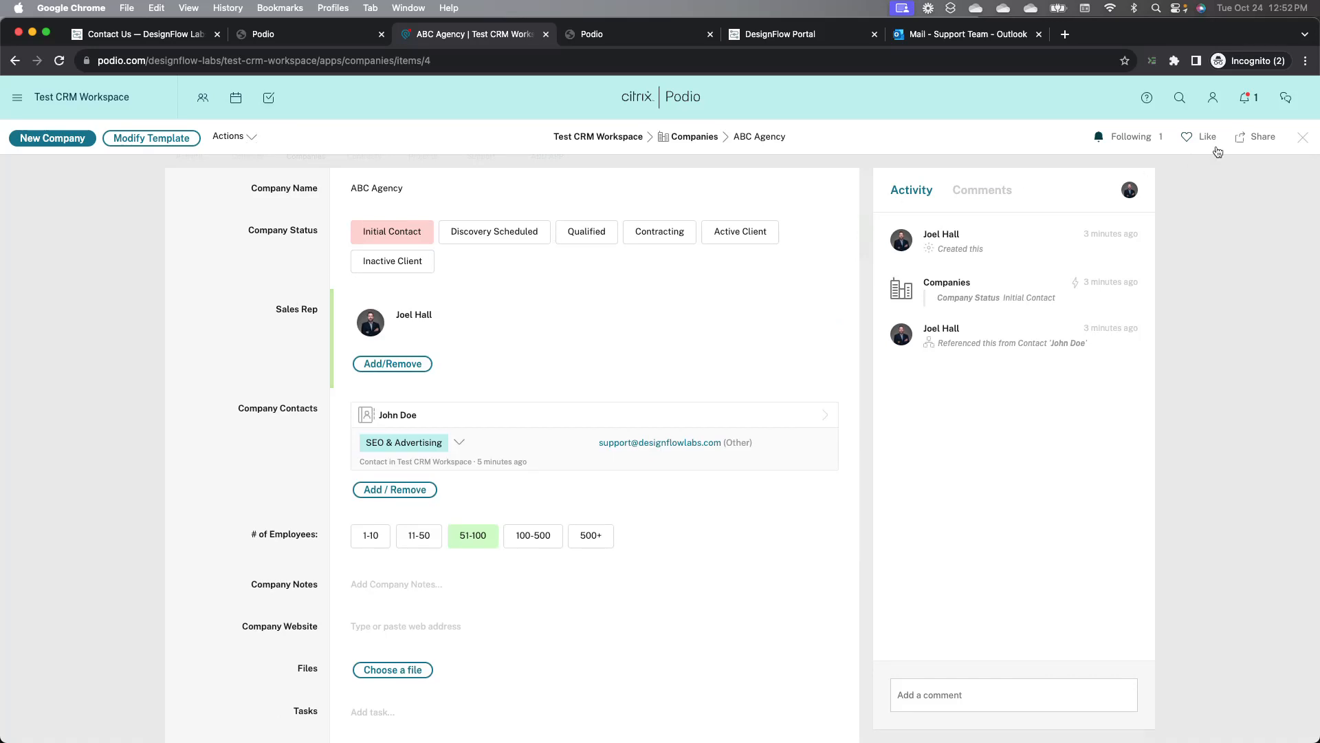
{"action": "left_click", "coordinate": [1303, 136]}
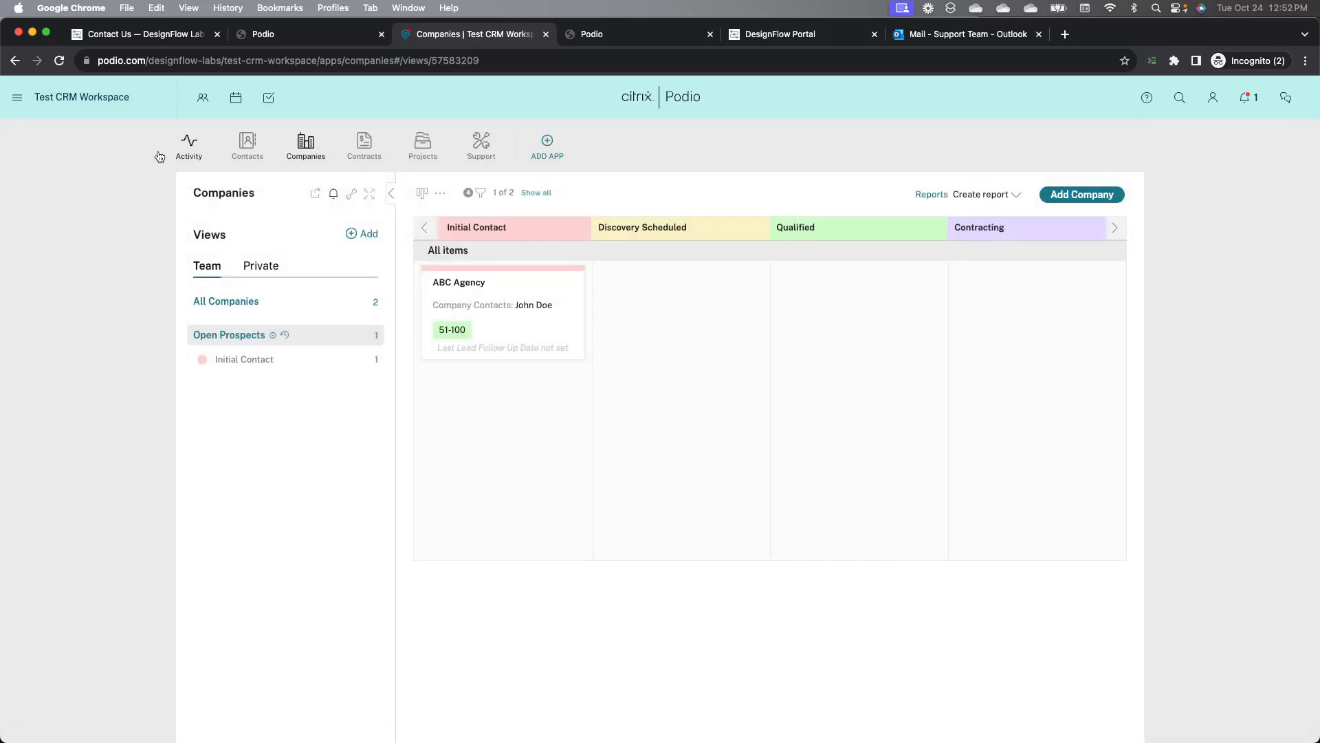
Step: Refresh the view and add a Sales Rep filter for the workspace member to the prospects board
{"action": "left_click", "coordinate": [59, 60]}
{"action": "left_click", "coordinate": [481, 196]}
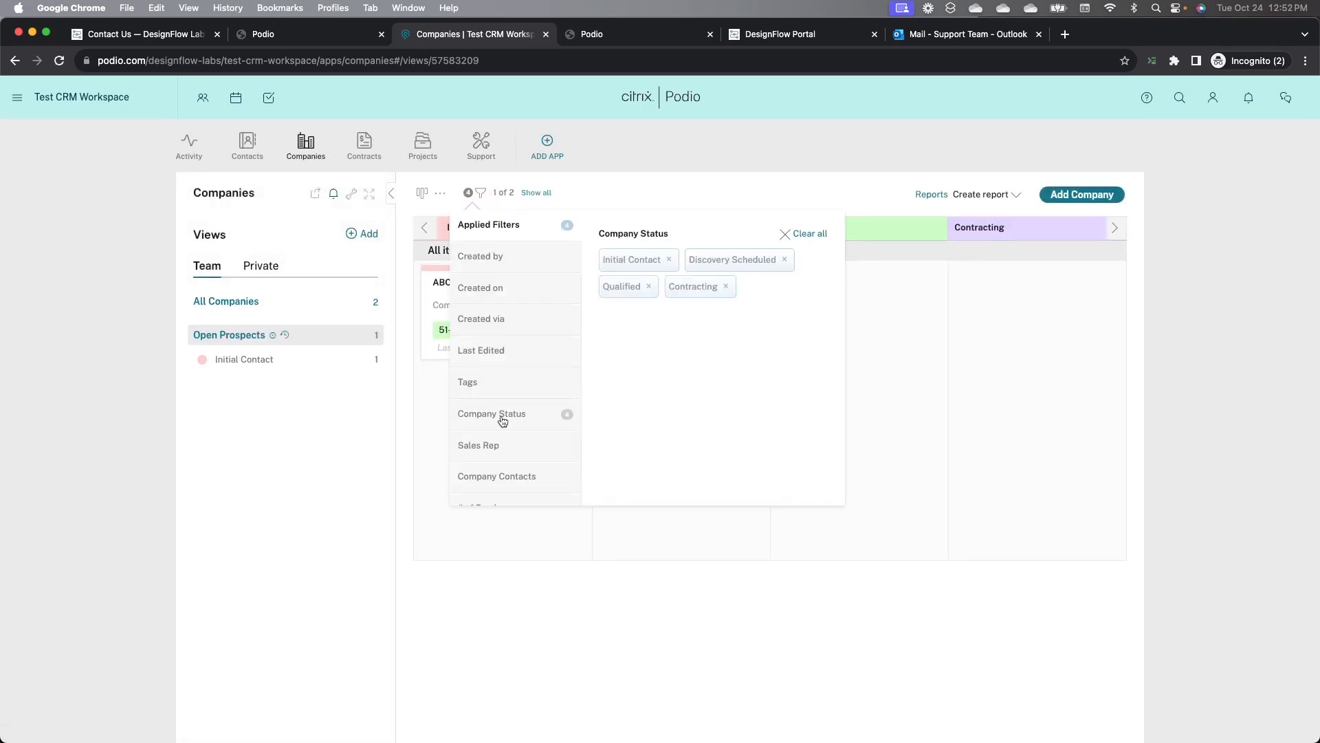
{"action": "left_click", "coordinate": [501, 444]}
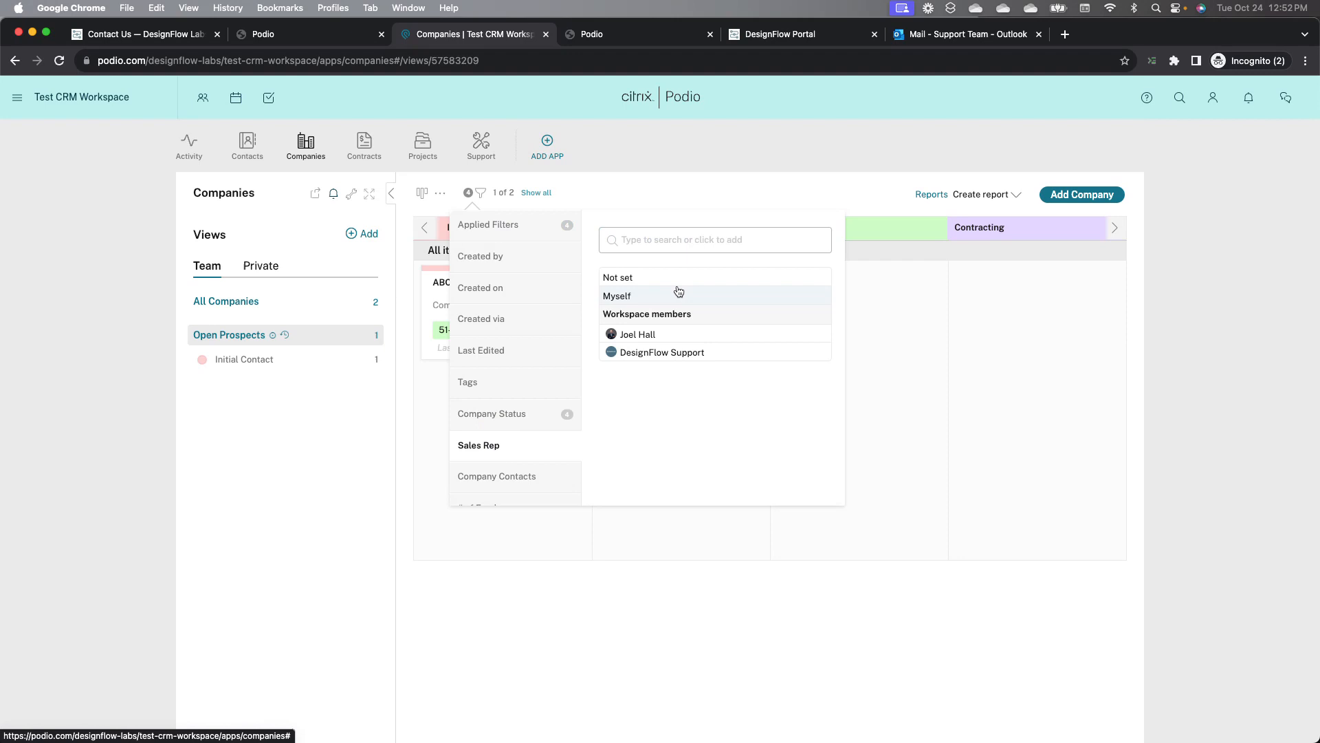
{"action": "left_click", "coordinate": [654, 334]}
{"action": "left_click", "coordinate": [653, 184]}
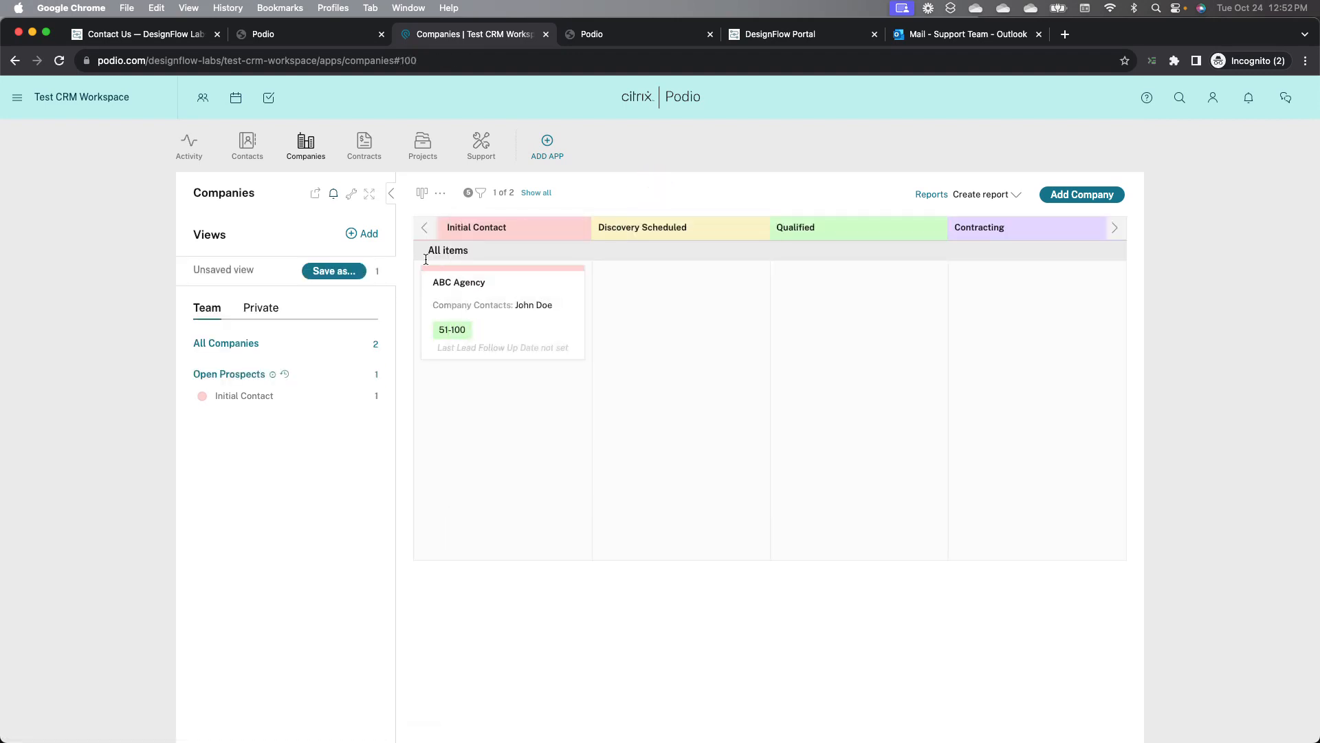
Step: Save the filtered board as a new private view titled with the rep's name plus Open Prospects, split by Company Status
{"action": "left_click", "coordinate": [327, 273]}
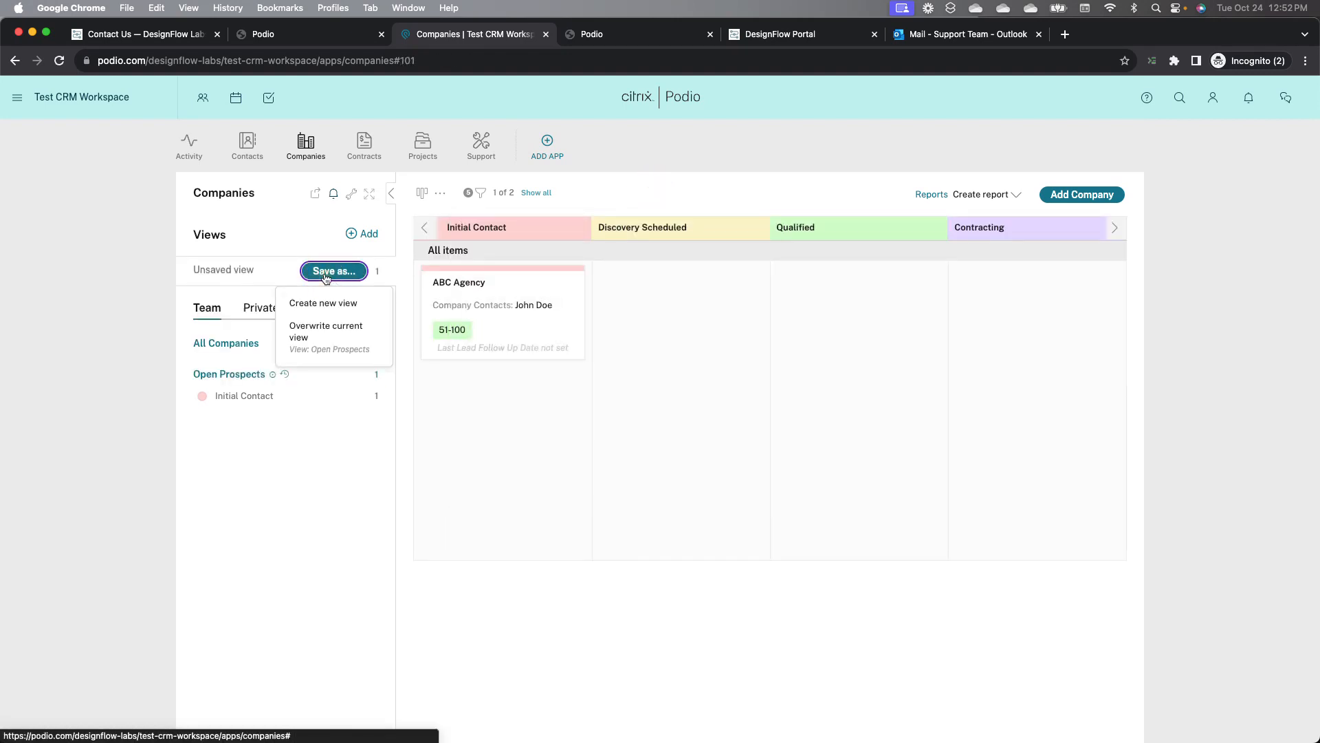
{"action": "left_click", "coordinate": [317, 310]}
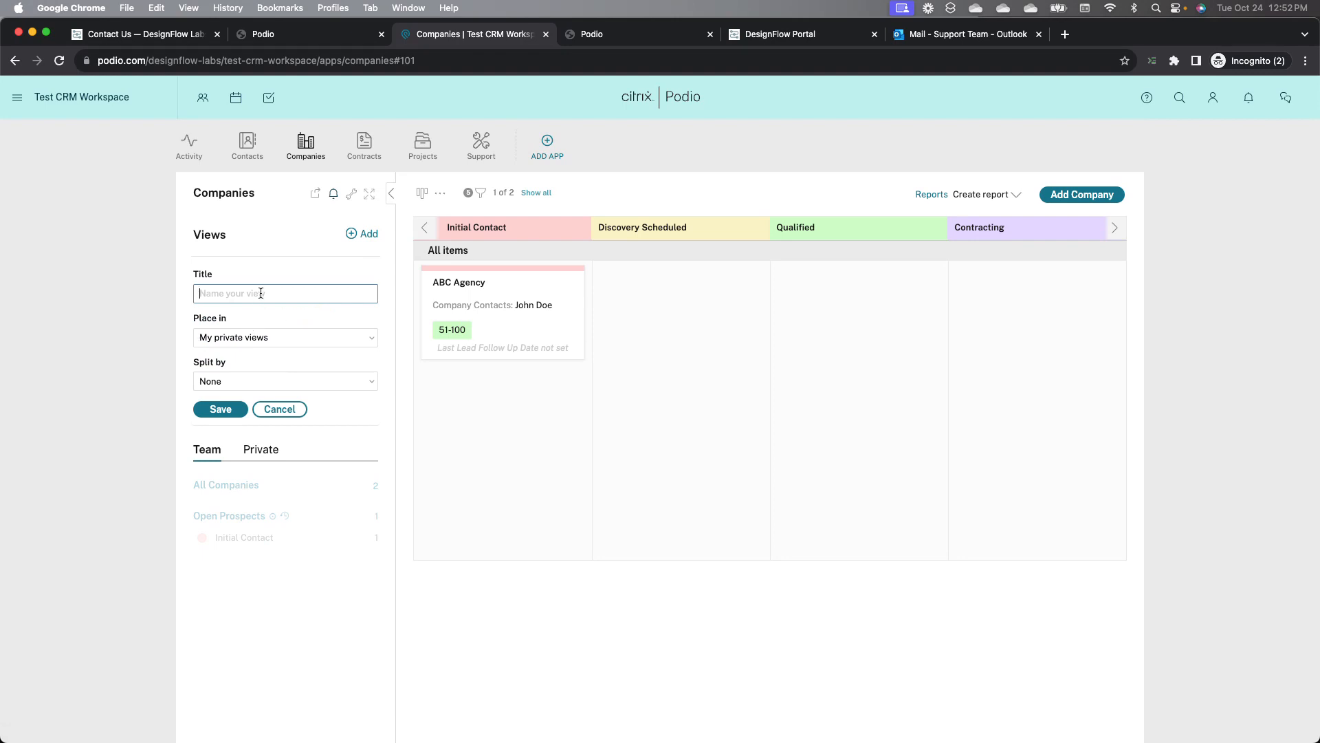
{"action": "type", "text": "Joel's Open Prospects"}
{"action": "left_click", "coordinate": [219, 381]}
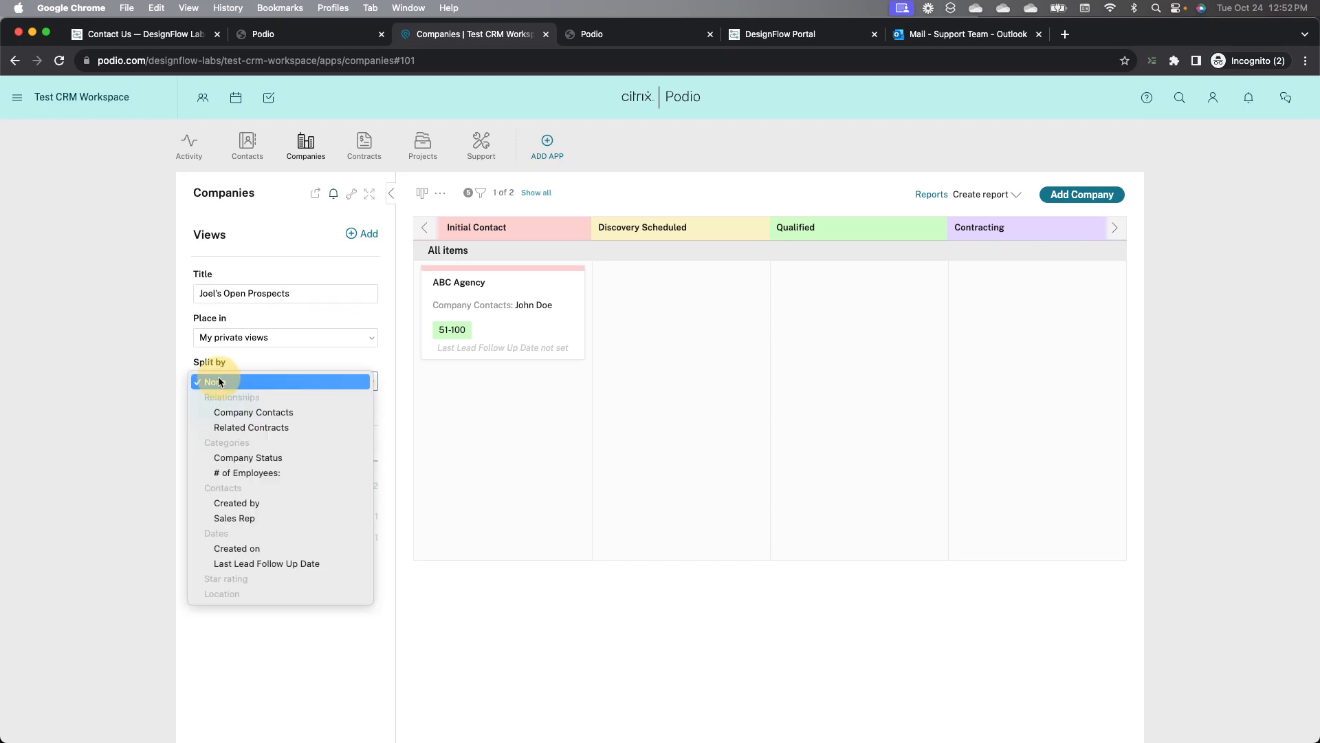
{"action": "left_click", "coordinate": [229, 457]}
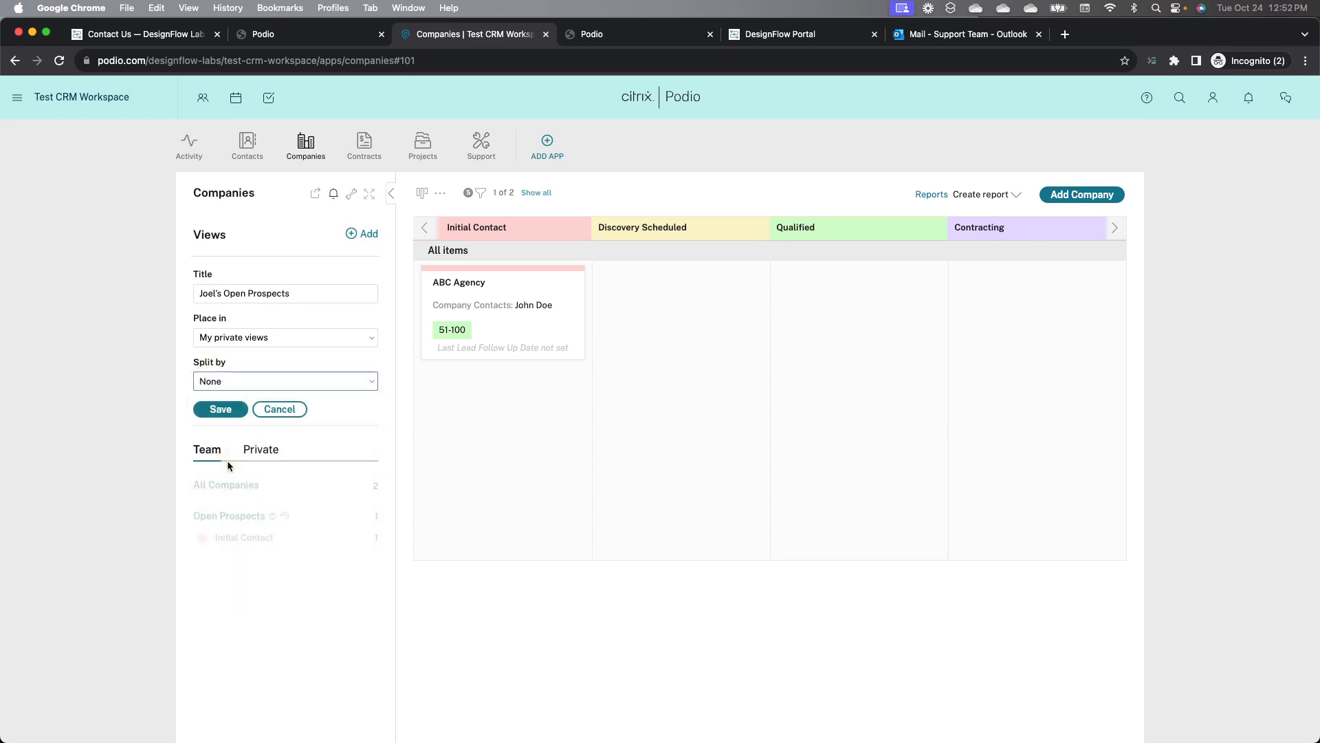
{"action": "left_click", "coordinate": [222, 411]}
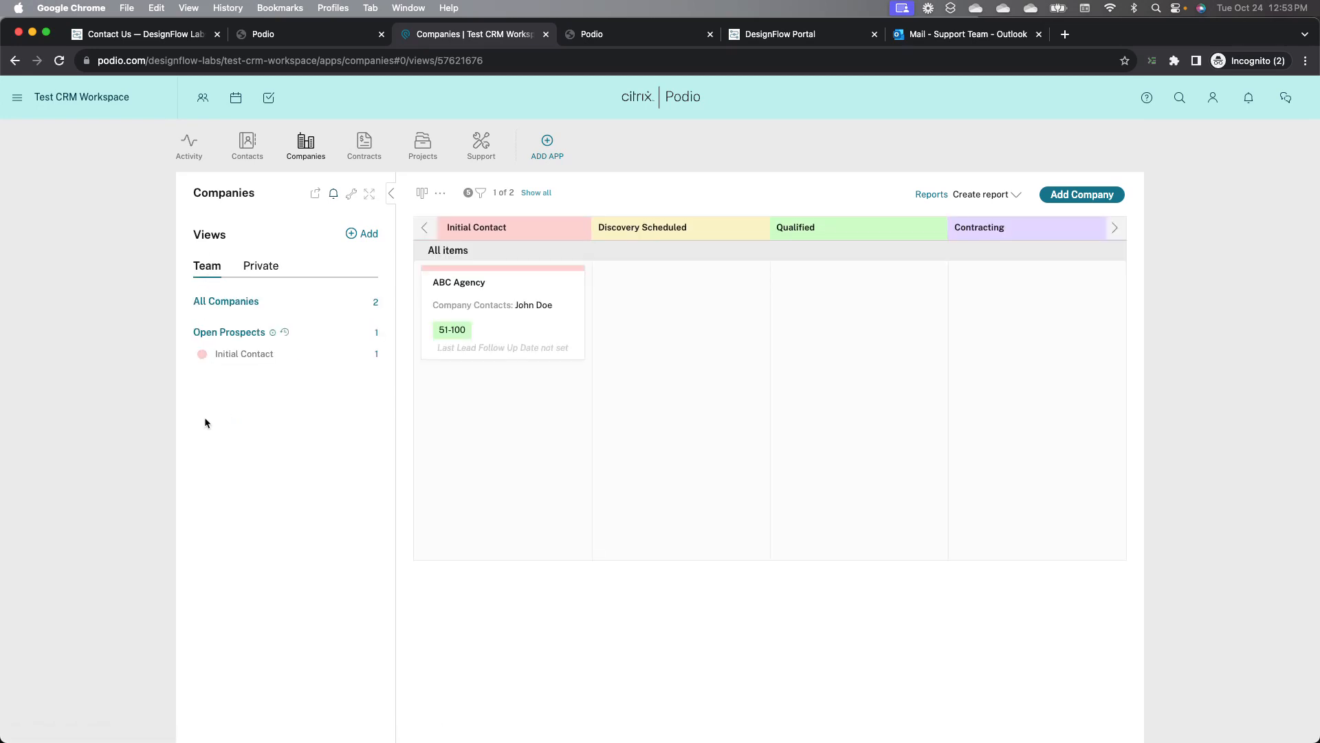
{"action": "left_click", "coordinate": [266, 268]}
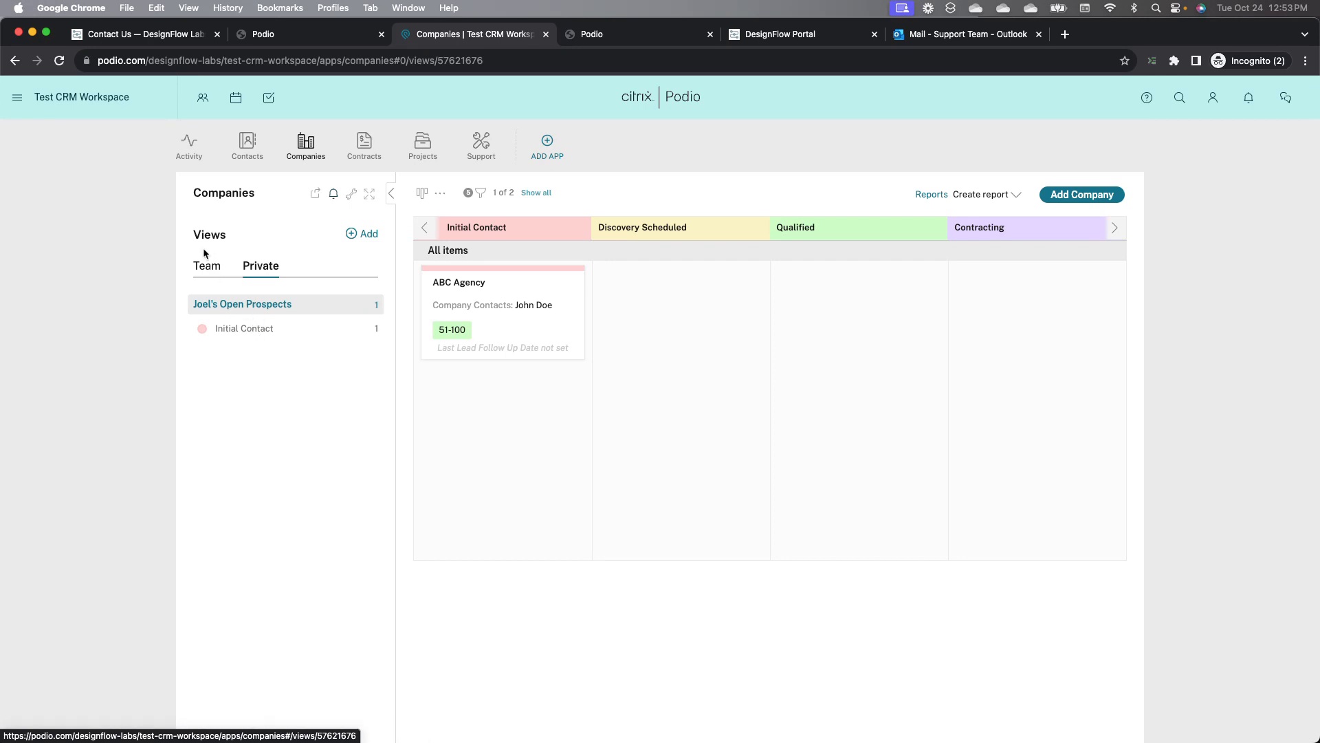
Step: Open the ABC Agency company, post the comment "Discovery call scheduled for tomorrow 10am", and close the item
{"action": "left_click", "coordinate": [543, 296]}
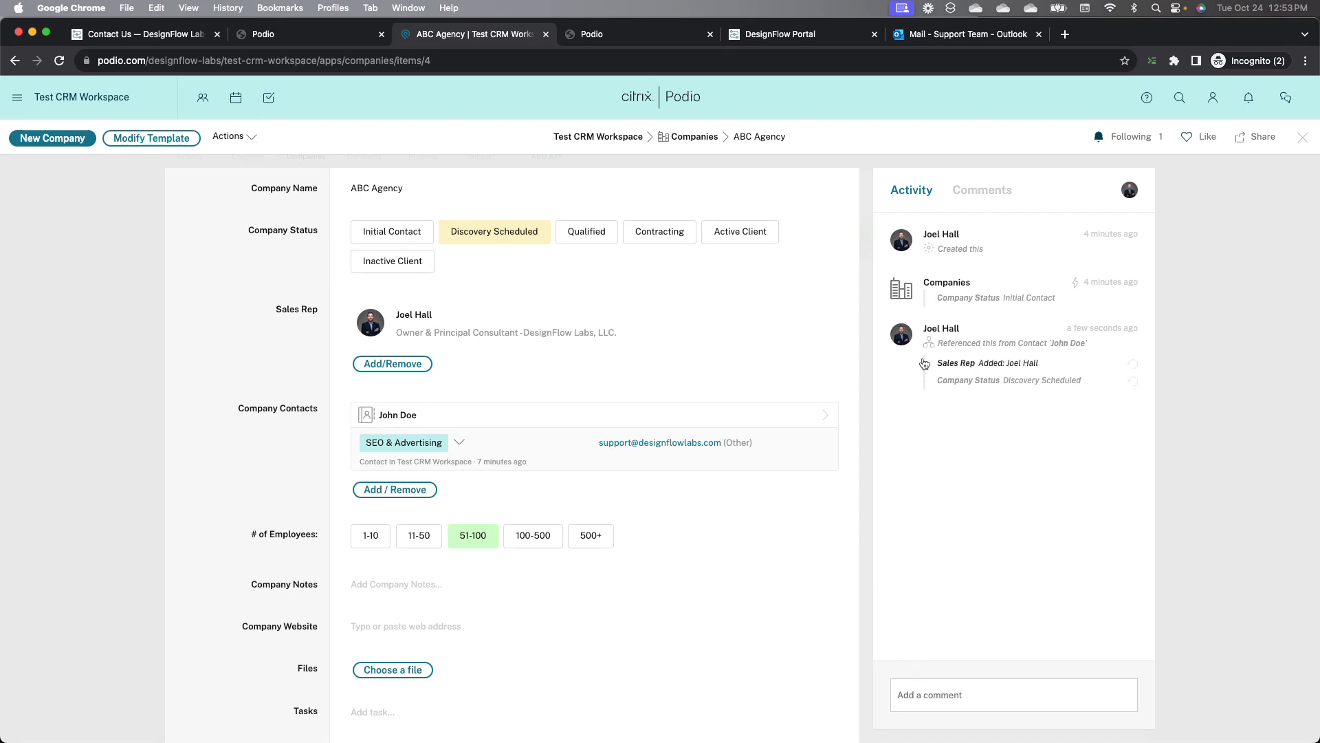
{"action": "left_click", "coordinate": [952, 698]}
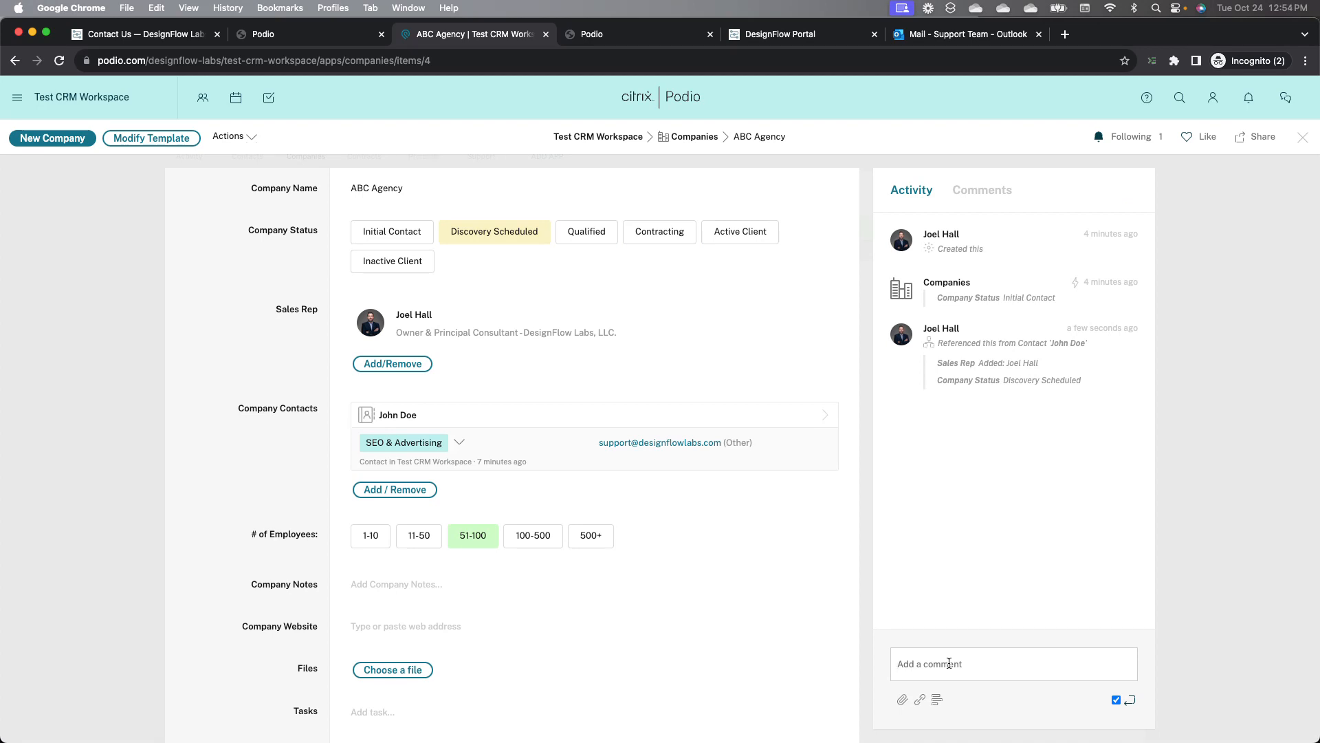
{"action": "type", "text": "Discovery call scheduled for tomorrow 10am"}
{"action": "key", "text": "Return"}
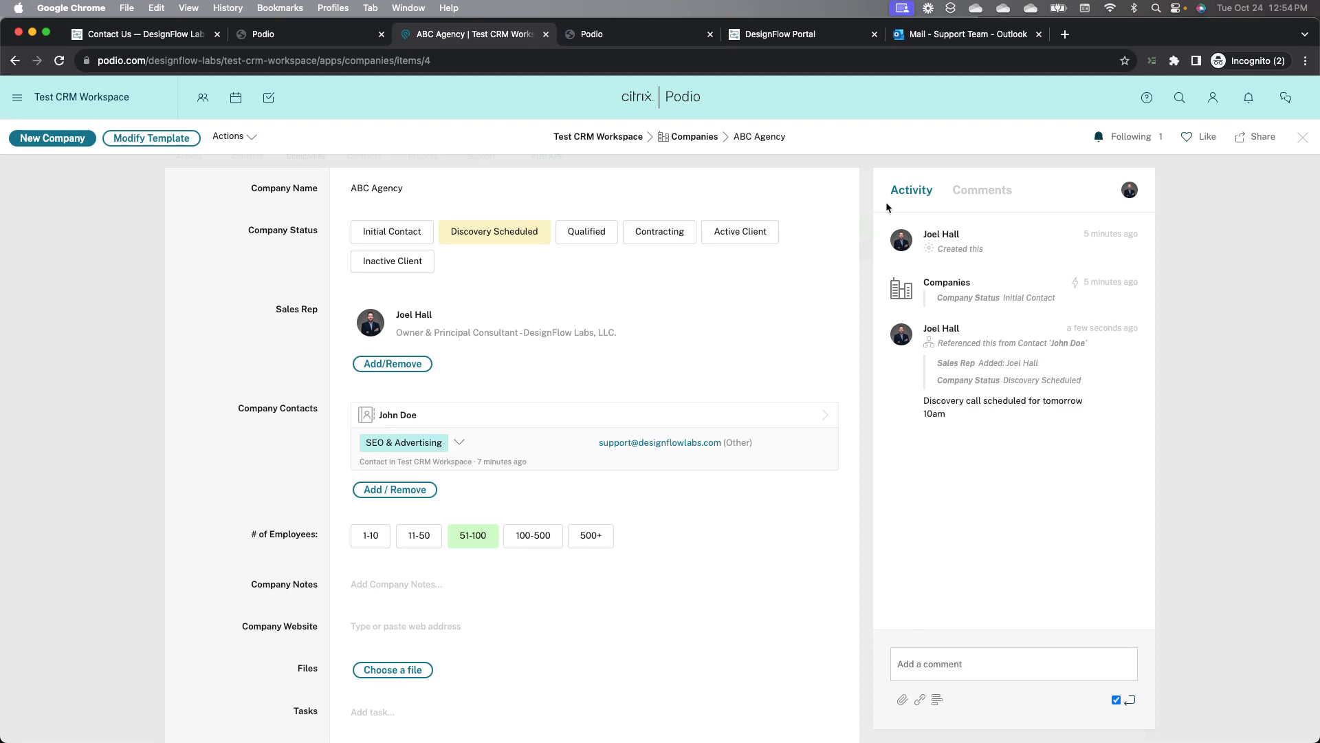
{"action": "left_click", "coordinate": [1303, 137]}
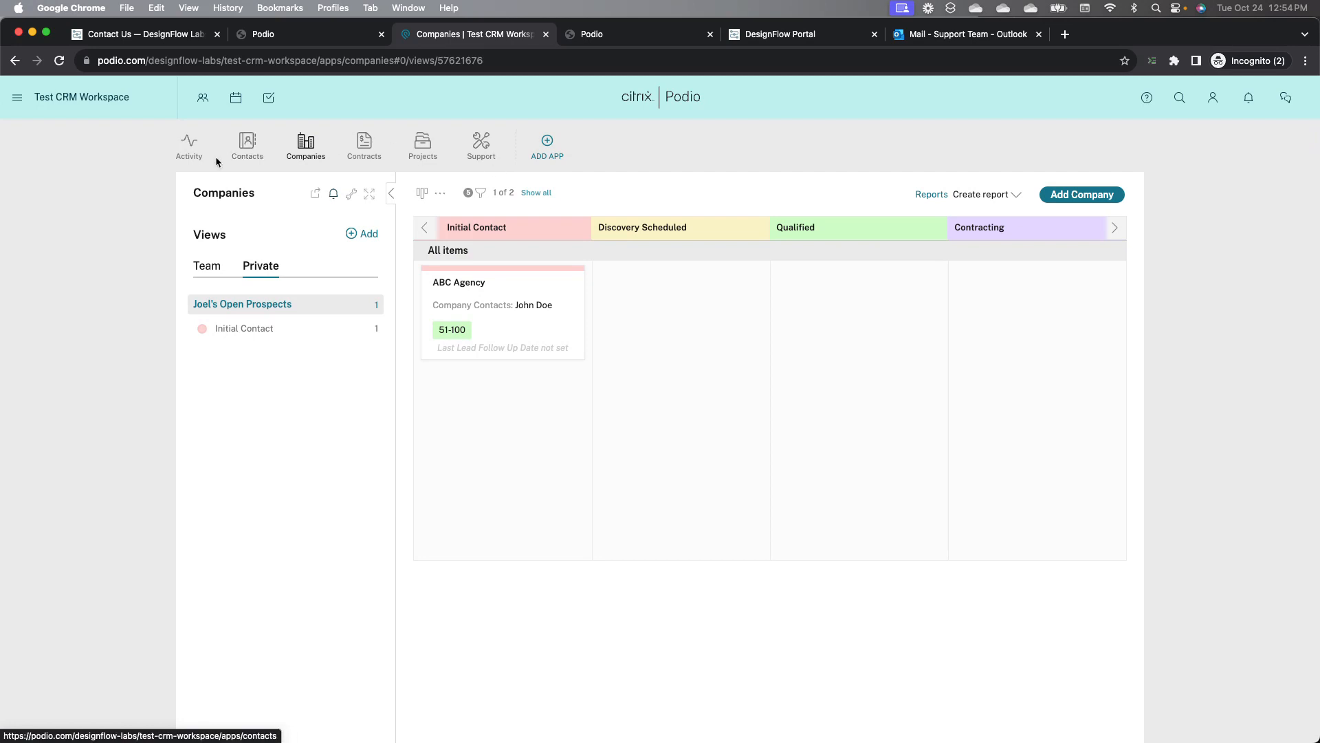
Step: Reopen ABC Agency from the workspace activity stream and set its Company Status to Qualified
{"action": "left_click", "coordinate": [189, 146]}
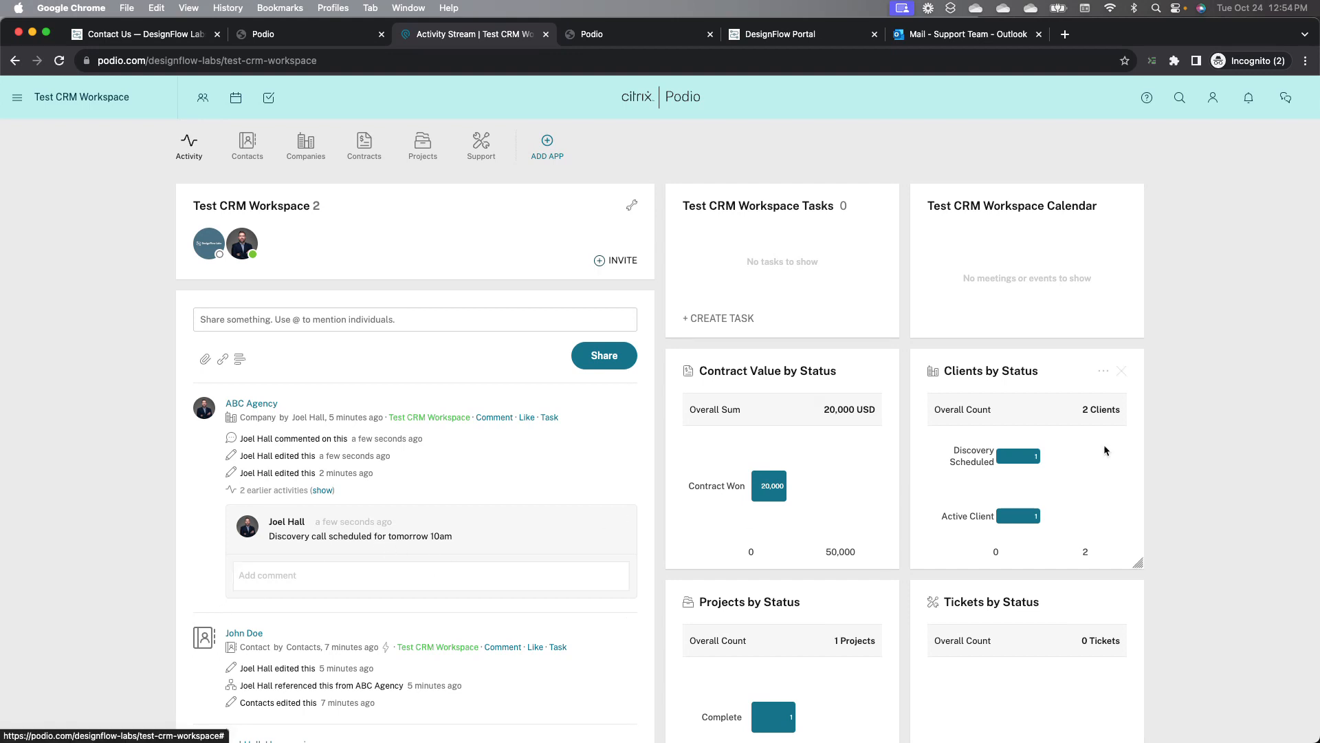
{"action": "left_click", "coordinate": [242, 407]}
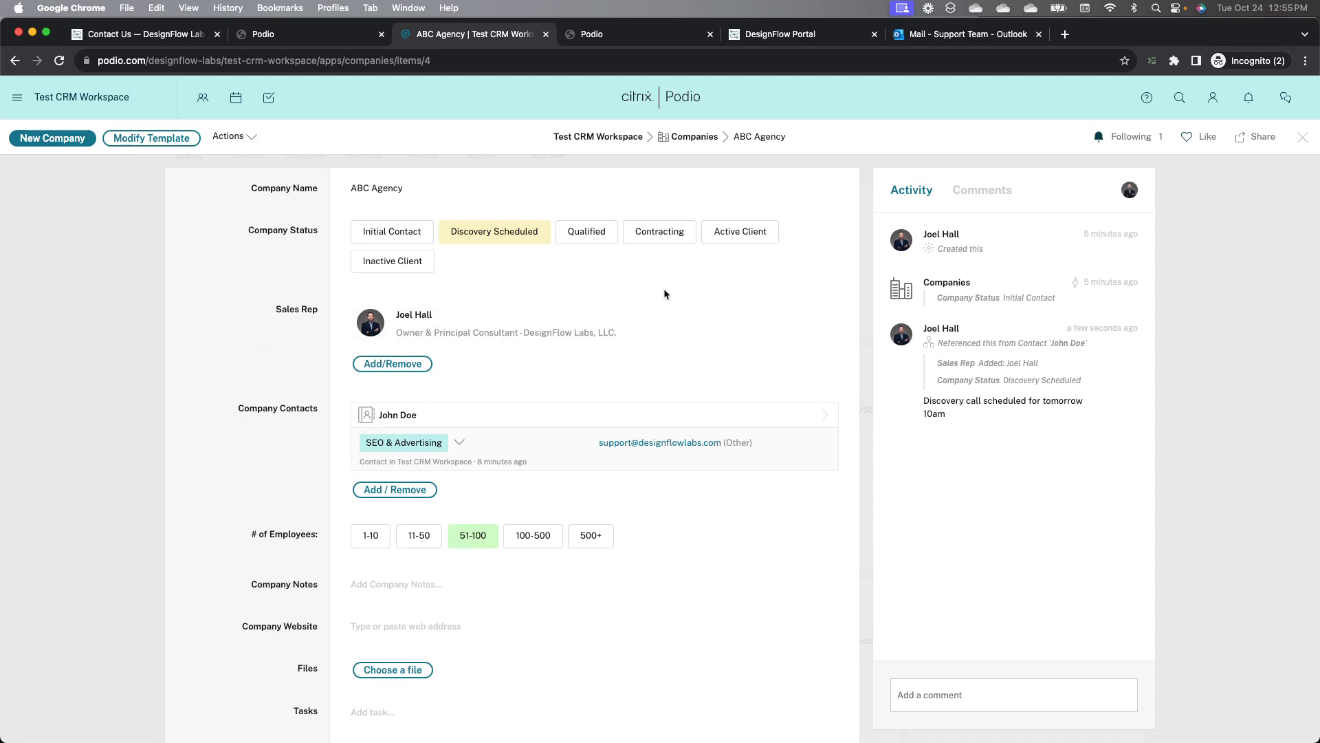
{"action": "left_click", "coordinate": [589, 234]}
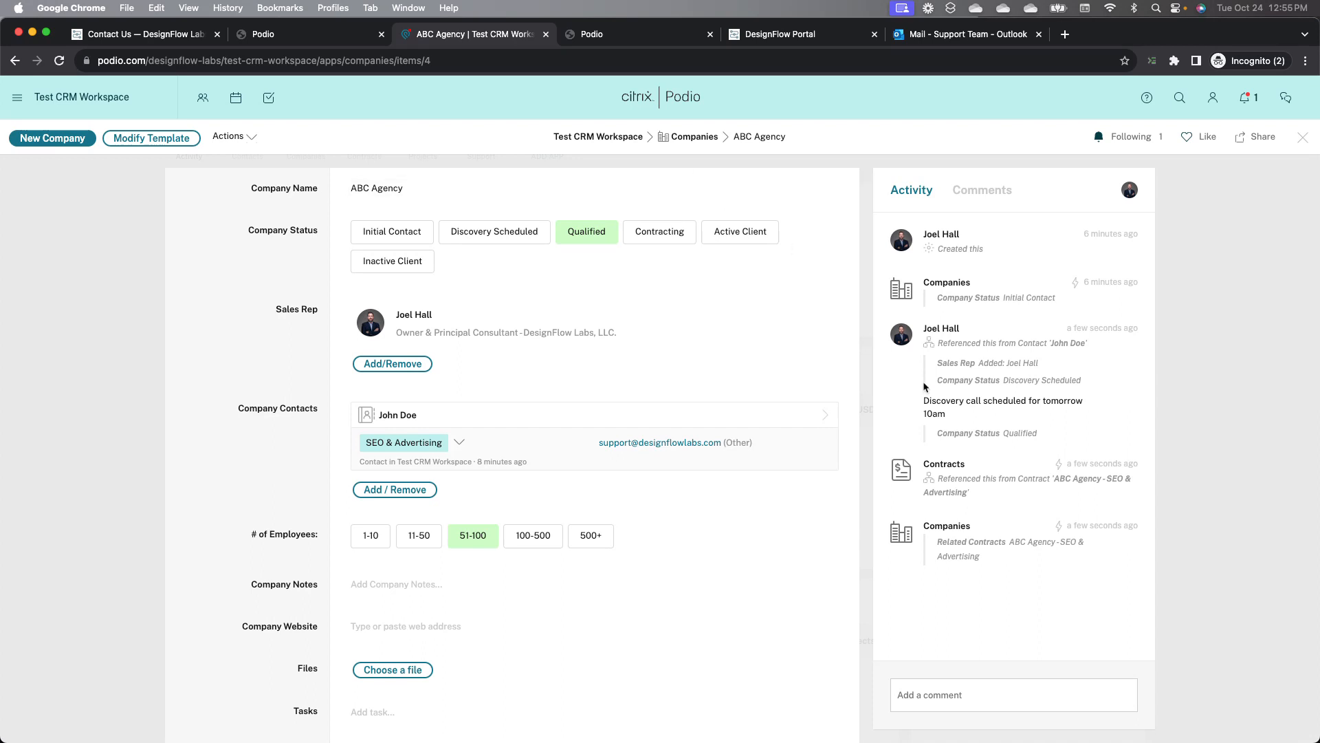
Step: Open the linked ABC Agency - SEO & Advertising contract and set its Contract Notes to "Standard contract for 100 hours"
{"action": "left_click", "coordinate": [1093, 480]}
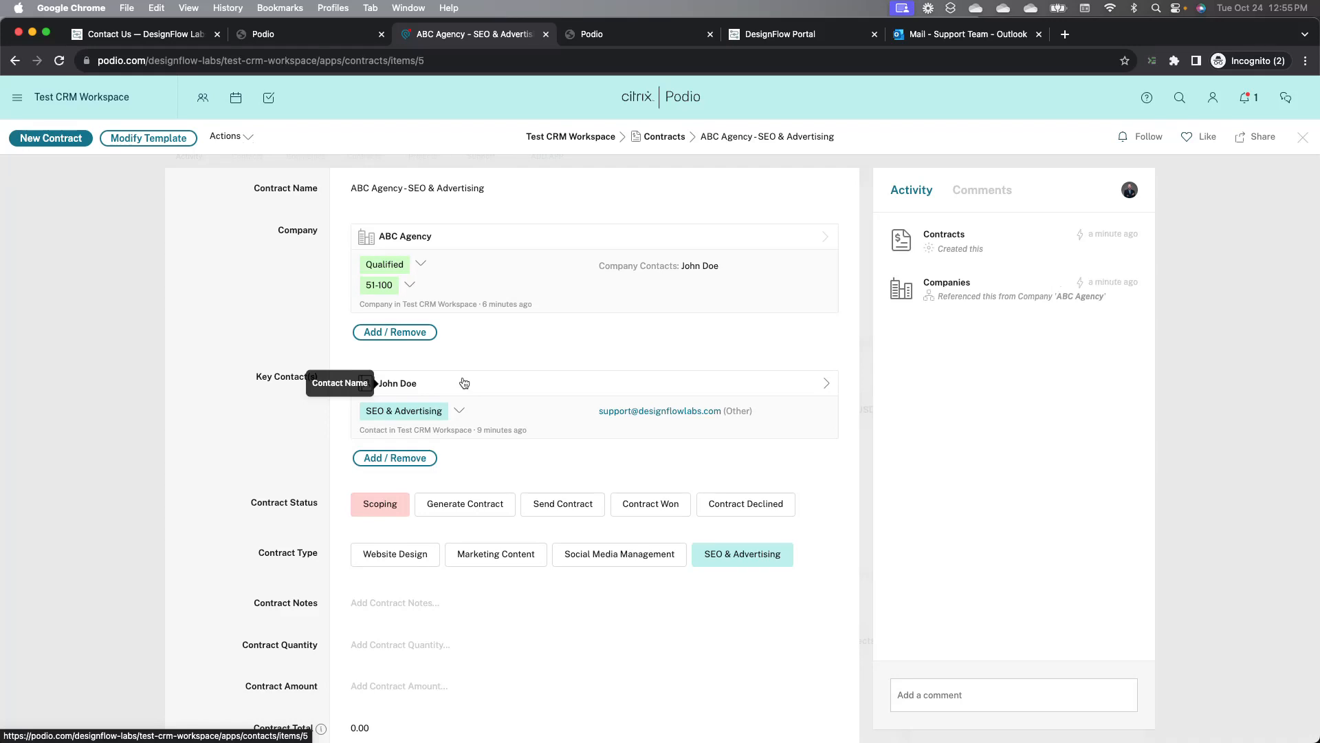
{"action": "scroll", "coordinate": [207, 428], "scroll_direction": "down", "scroll_amount": 3}
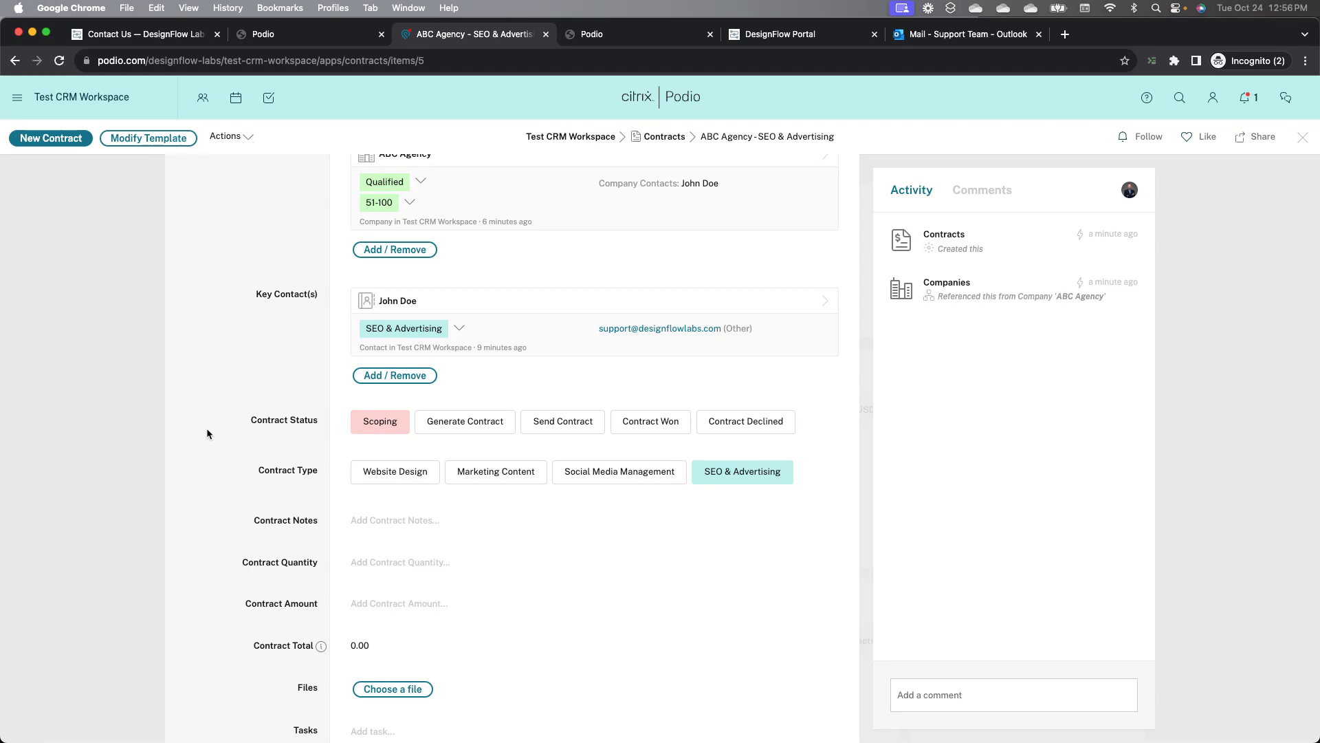
{"action": "left_click", "coordinate": [337, 534]}
{"action": "type", "text": "St"}
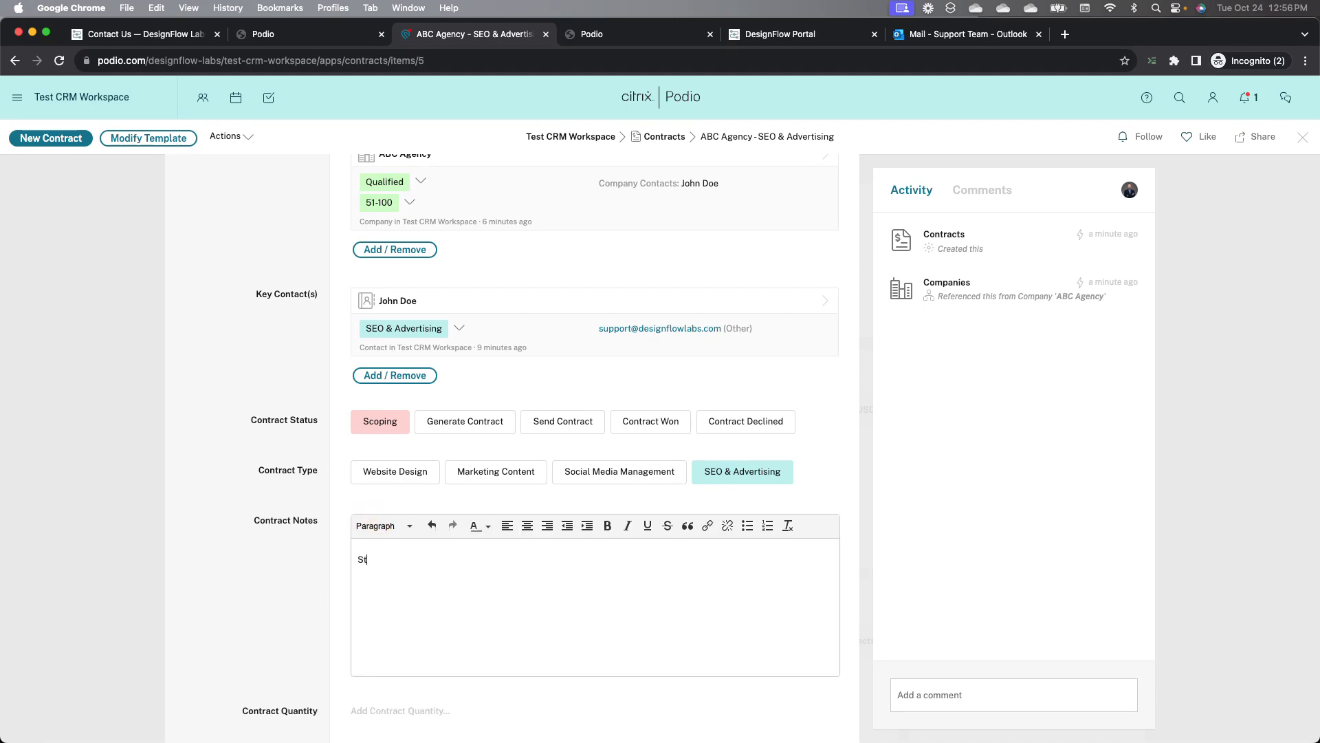
{"action": "type", "text": "andar contract for 100 hours"}
{"action": "right_click", "coordinate": [365, 556]}
{"action": "left_click", "coordinate": [353, 557]}
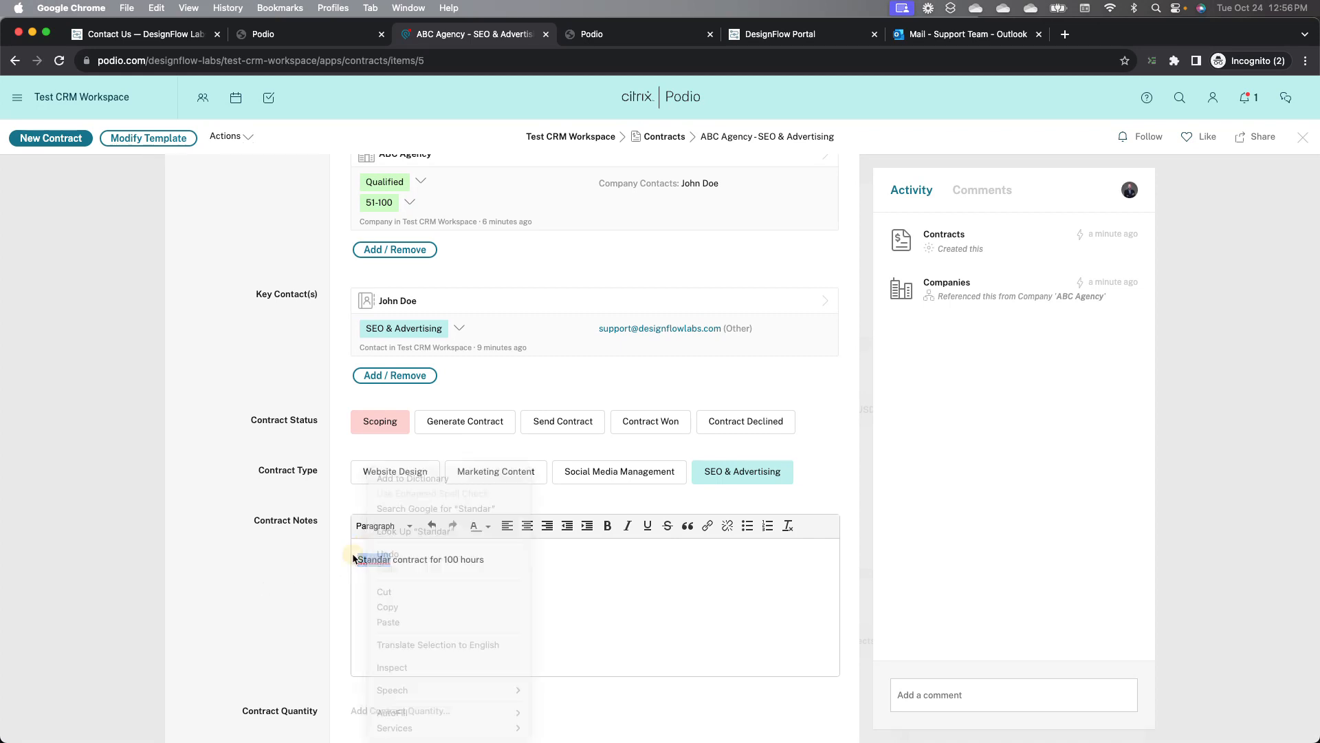
{"action": "key", "text": "Right"}
{"action": "type", "text": "d"}
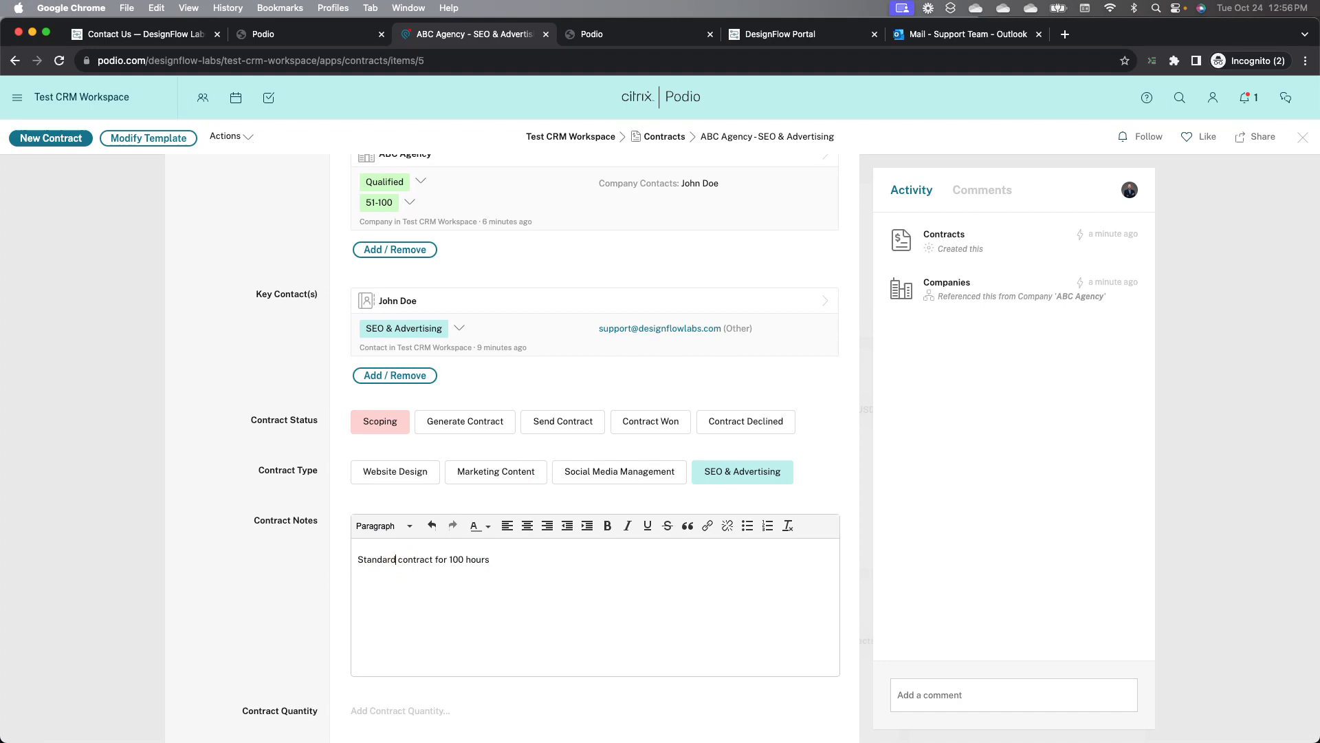
{"action": "left_click", "coordinate": [240, 547]}
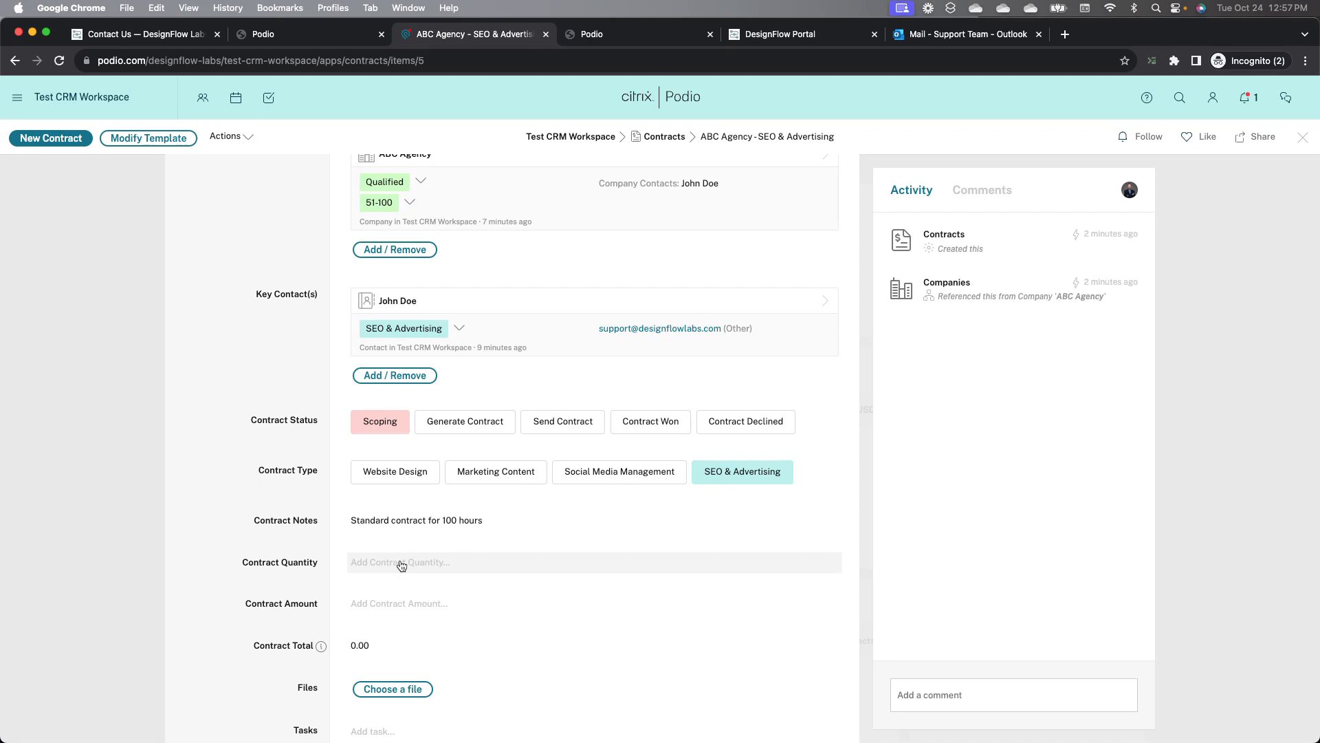
Step: Set the contract's Contract Quantity to 100 and Contract Amount to $200
{"action": "left_click", "coordinate": [402, 565]}
{"action": "type", "text": "100"}
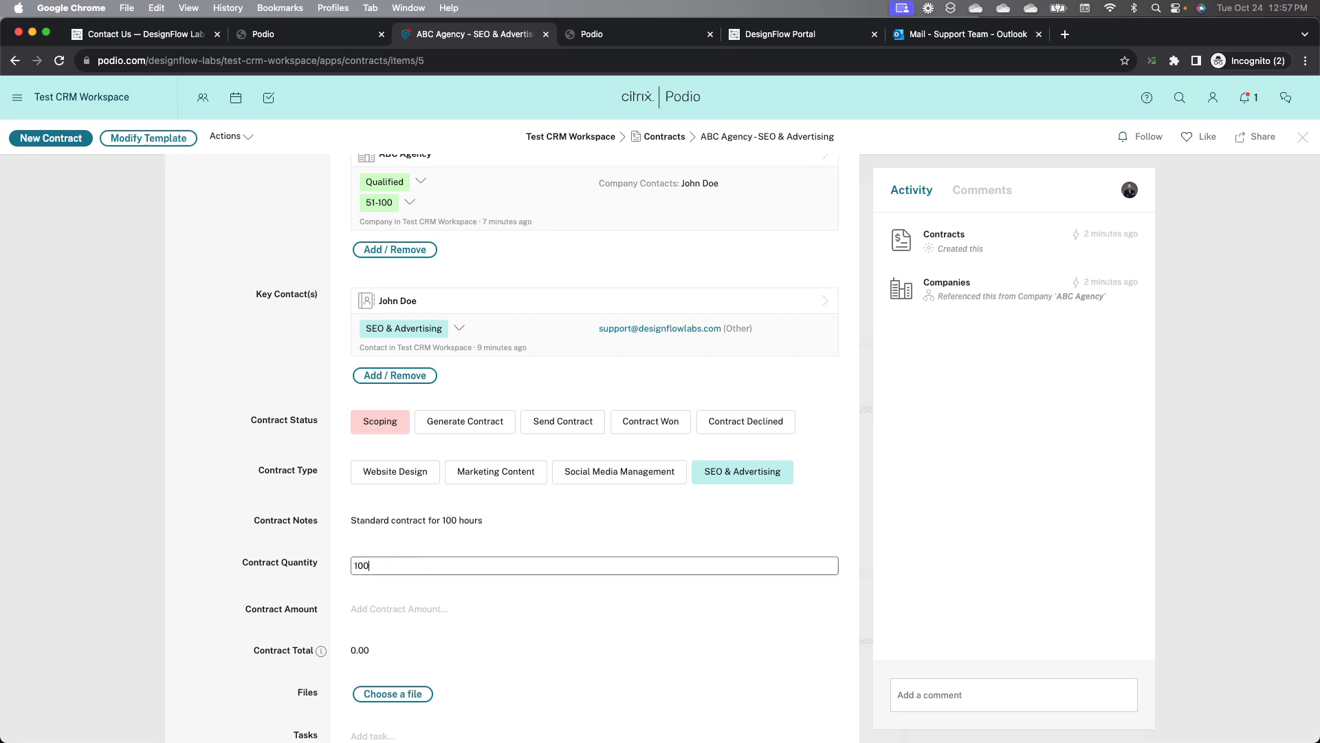
{"action": "scroll", "coordinate": [284, 557], "scroll_direction": "down", "scroll_amount": 1}
{"action": "scroll", "coordinate": [284, 557], "scroll_direction": "down", "scroll_amount": 1}
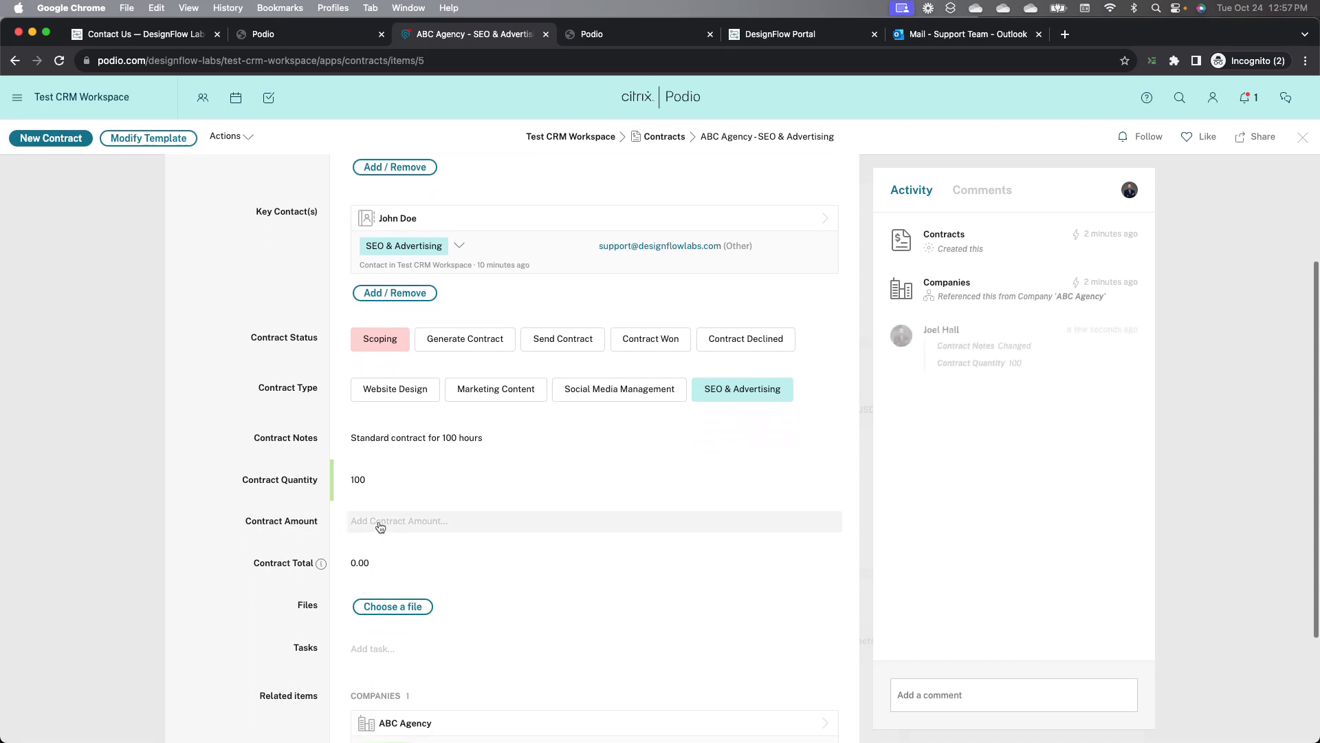
{"action": "left_click", "coordinate": [379, 524]}
{"action": "type", "text": "200"}
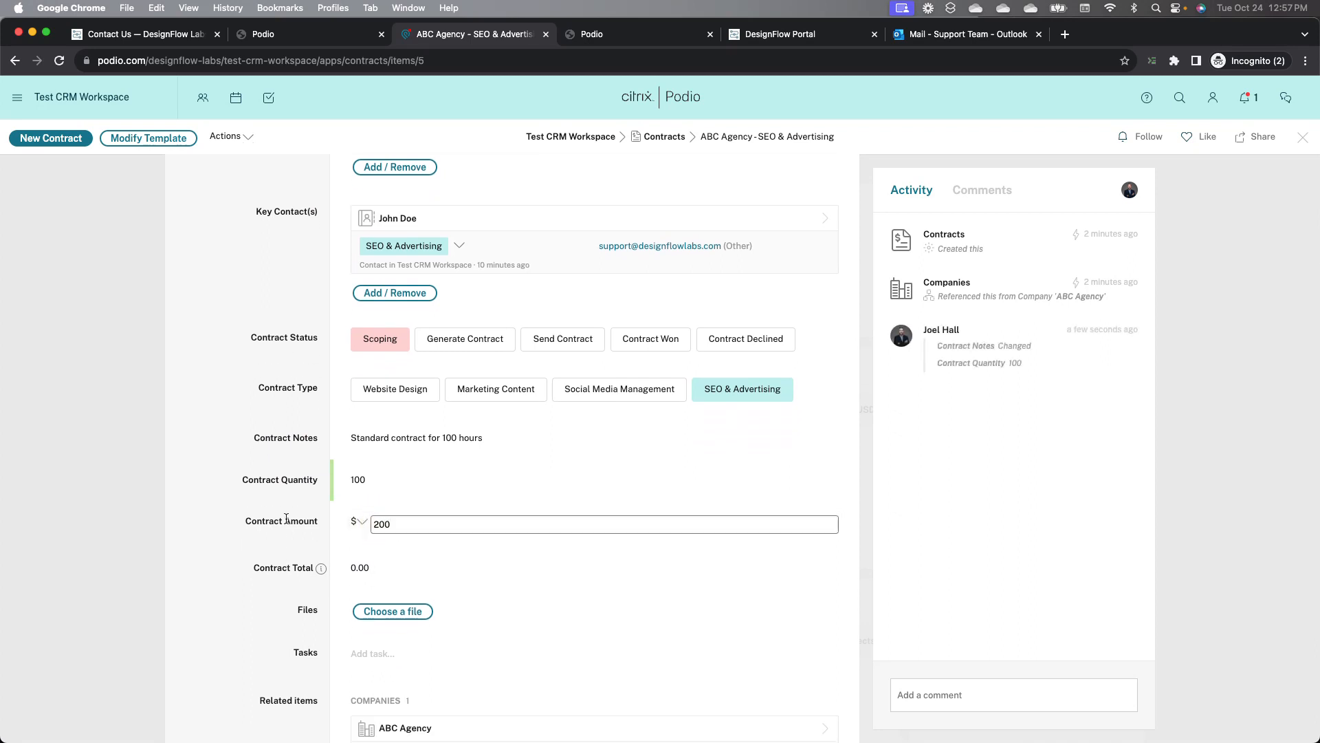
{"action": "left_click", "coordinate": [256, 512]}
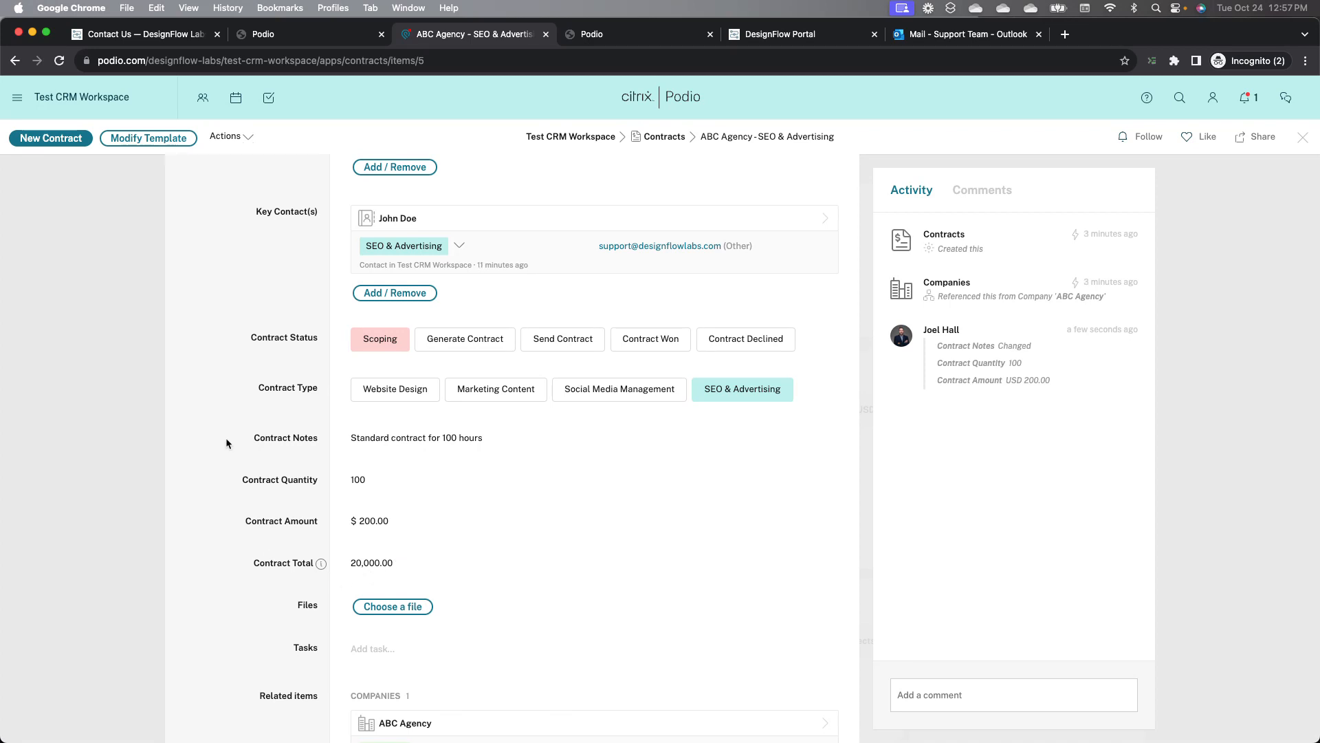
Step: Draft a task on the contract reminding to talk to the rep about it before sending, then dismiss the dialog
{"action": "scroll", "coordinate": [227, 444], "scroll_direction": "up", "scroll_amount": 2}
{"action": "scroll", "coordinate": [227, 437], "scroll_direction": "up", "scroll_amount": 3}
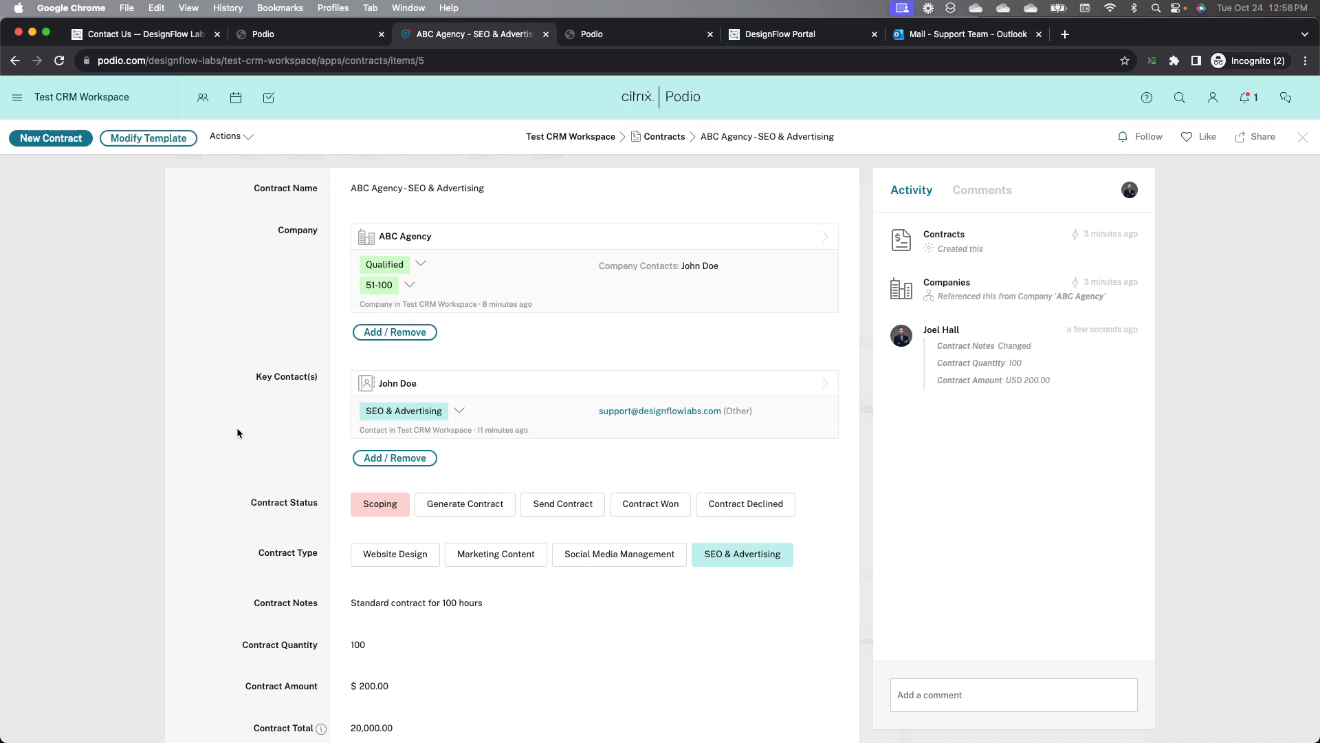
{"action": "type", "text": "t"}
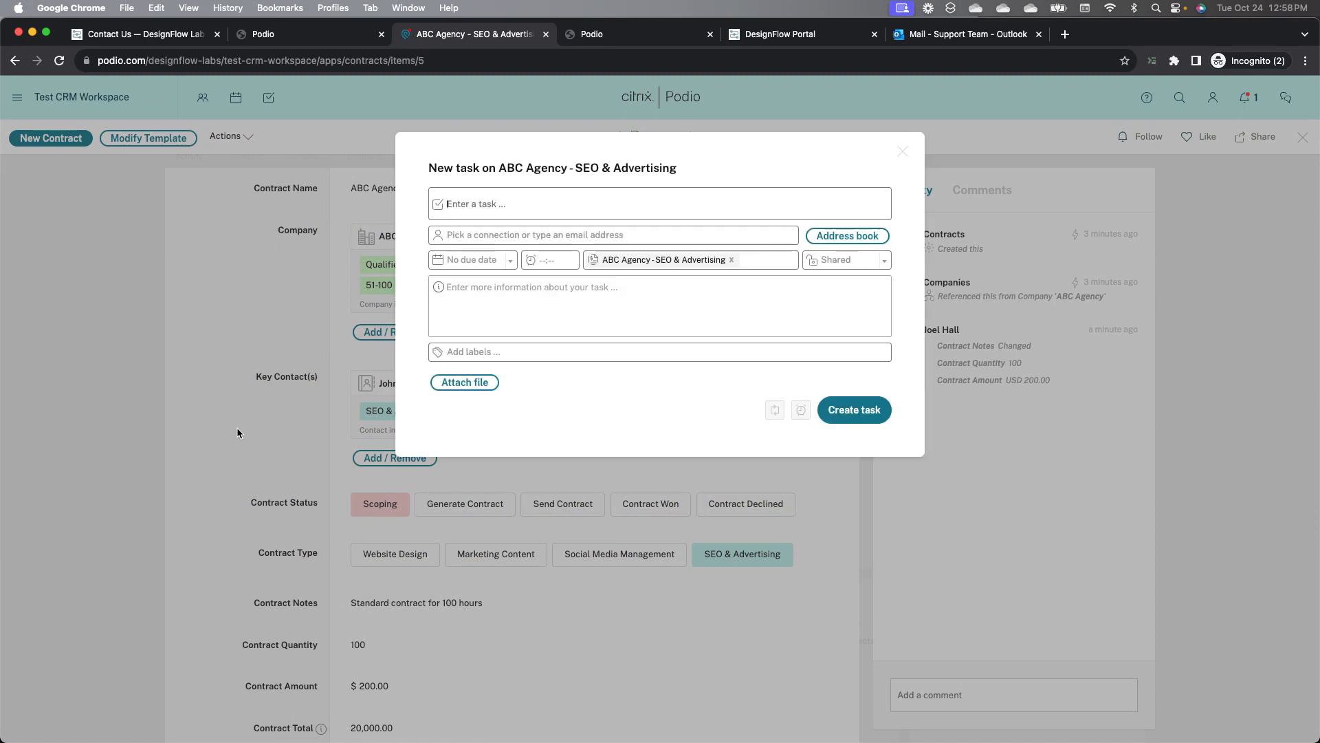
{"action": "type", "text": "Remember to talk to Joel about "}
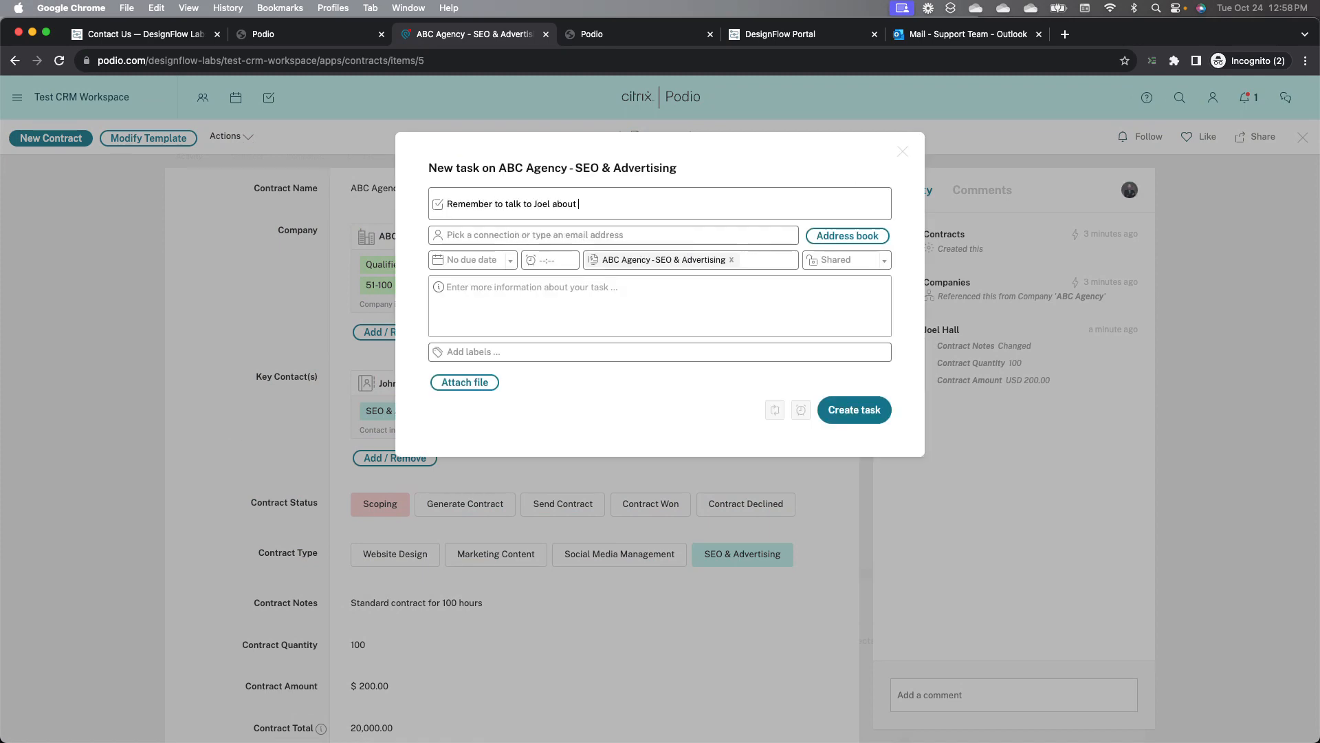
{"action": "type", "text": "this one before sending."}
{"action": "left_click", "coordinate": [707, 234]}
{"action": "left_click", "coordinate": [763, 165]}
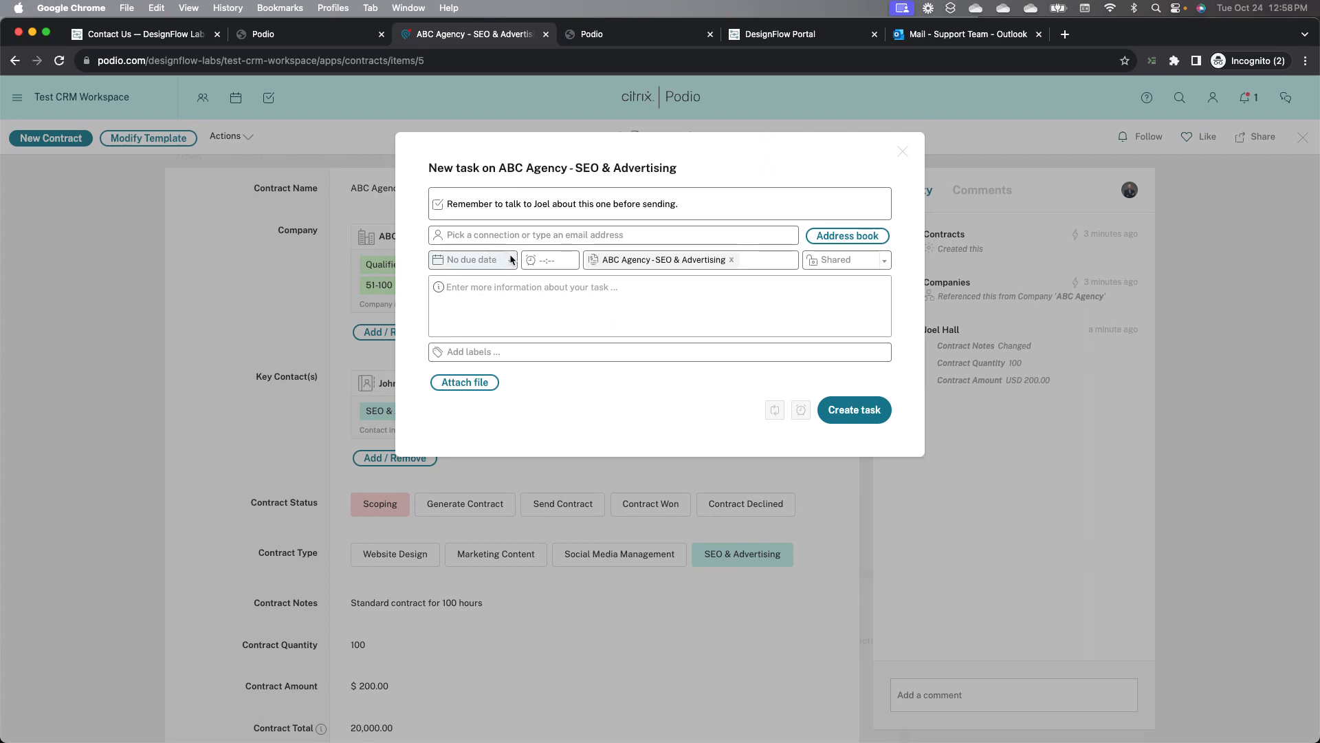
{"action": "left_click", "coordinate": [486, 352]}
{"action": "left_click", "coordinate": [417, 374]}
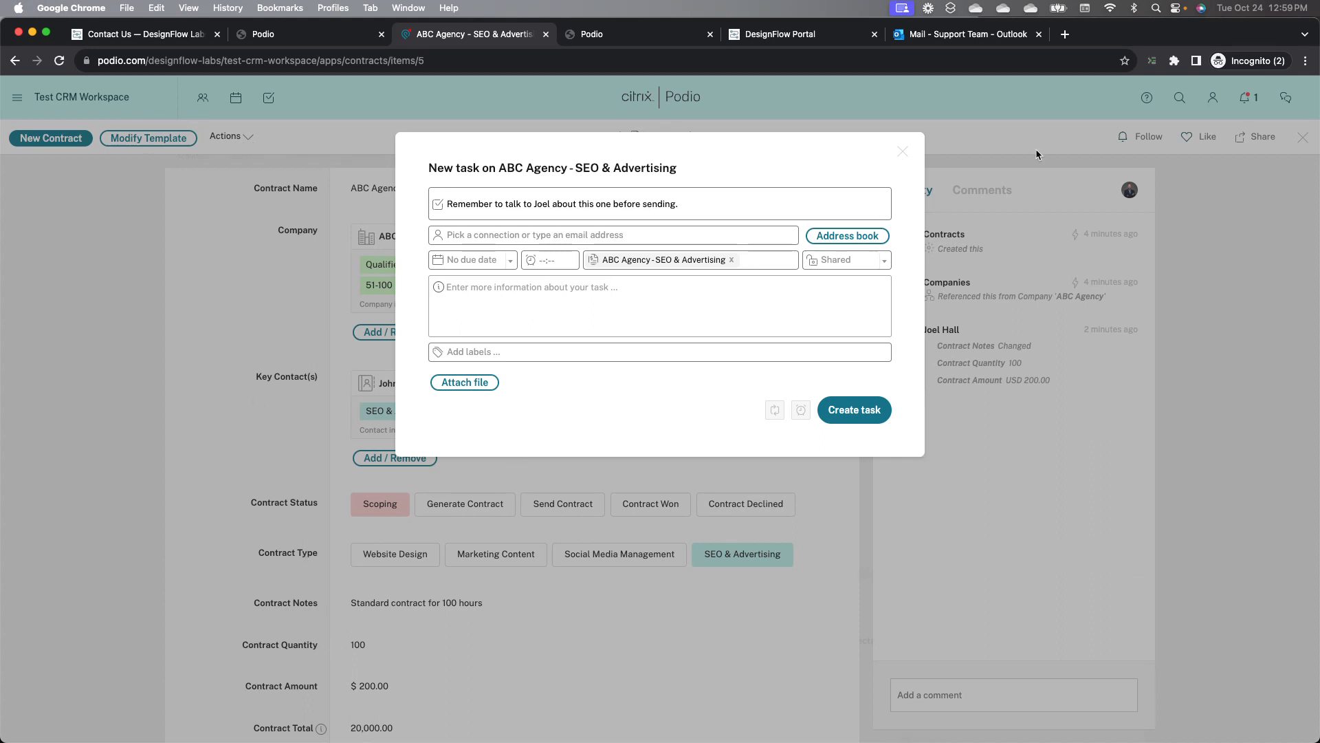
{"action": "left_click", "coordinate": [902, 150]}
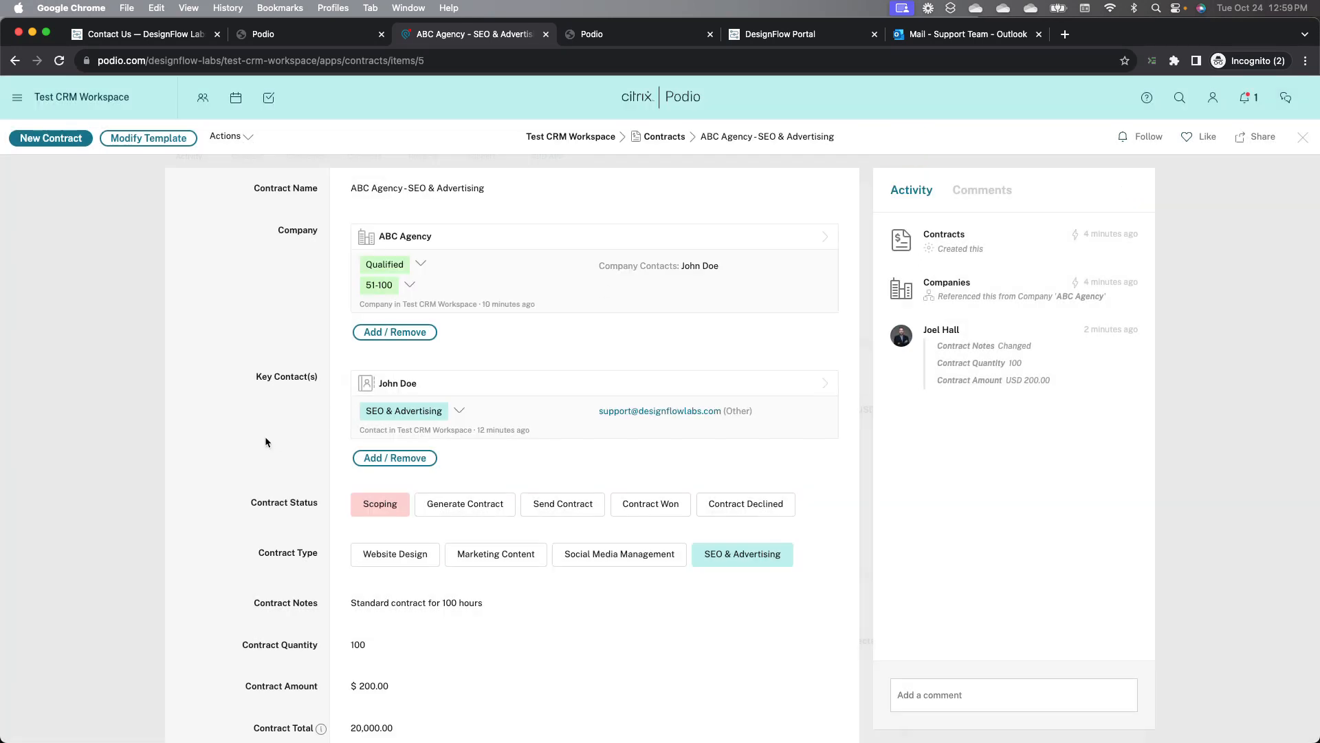
Step: Set the Contract Status to Generate Contract and reload the contract page
{"action": "scroll", "coordinate": [268, 441], "scroll_direction": "down", "scroll_amount": 1}
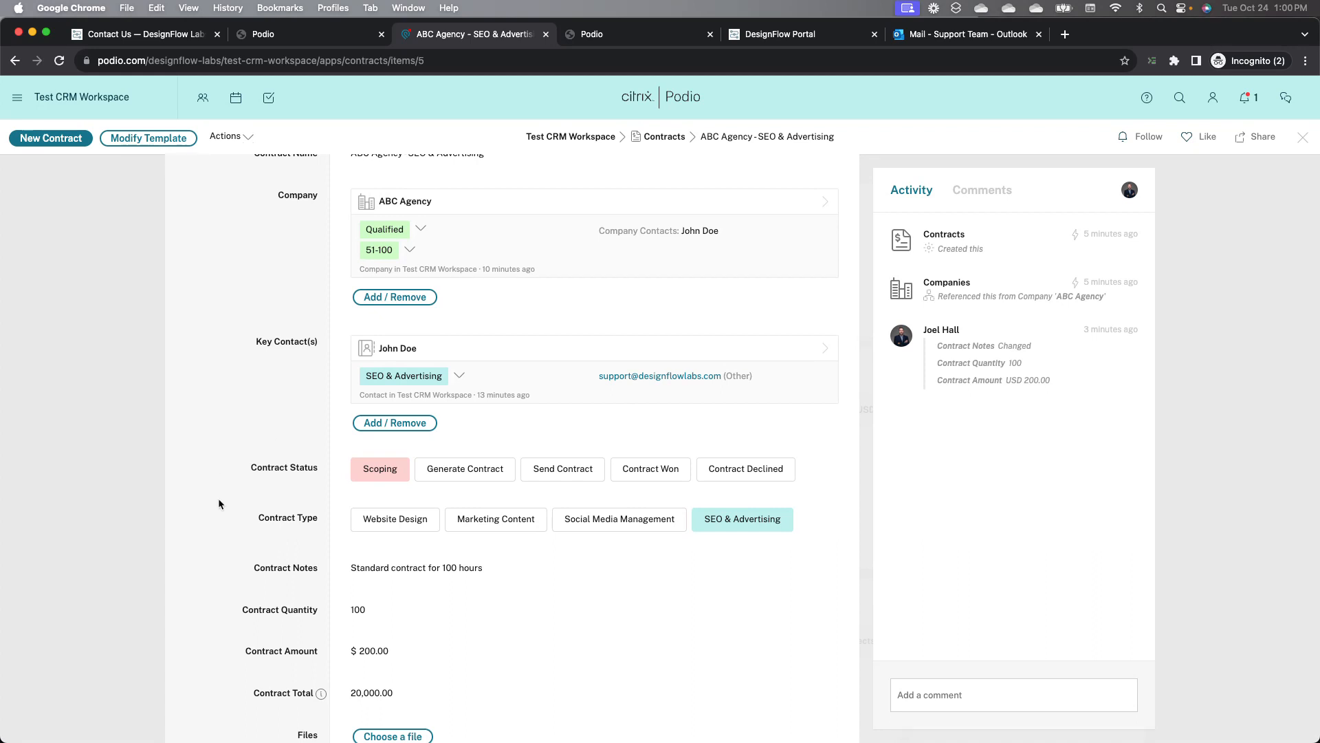
{"action": "scroll", "coordinate": [218, 499], "scroll_direction": "down", "scroll_amount": 1}
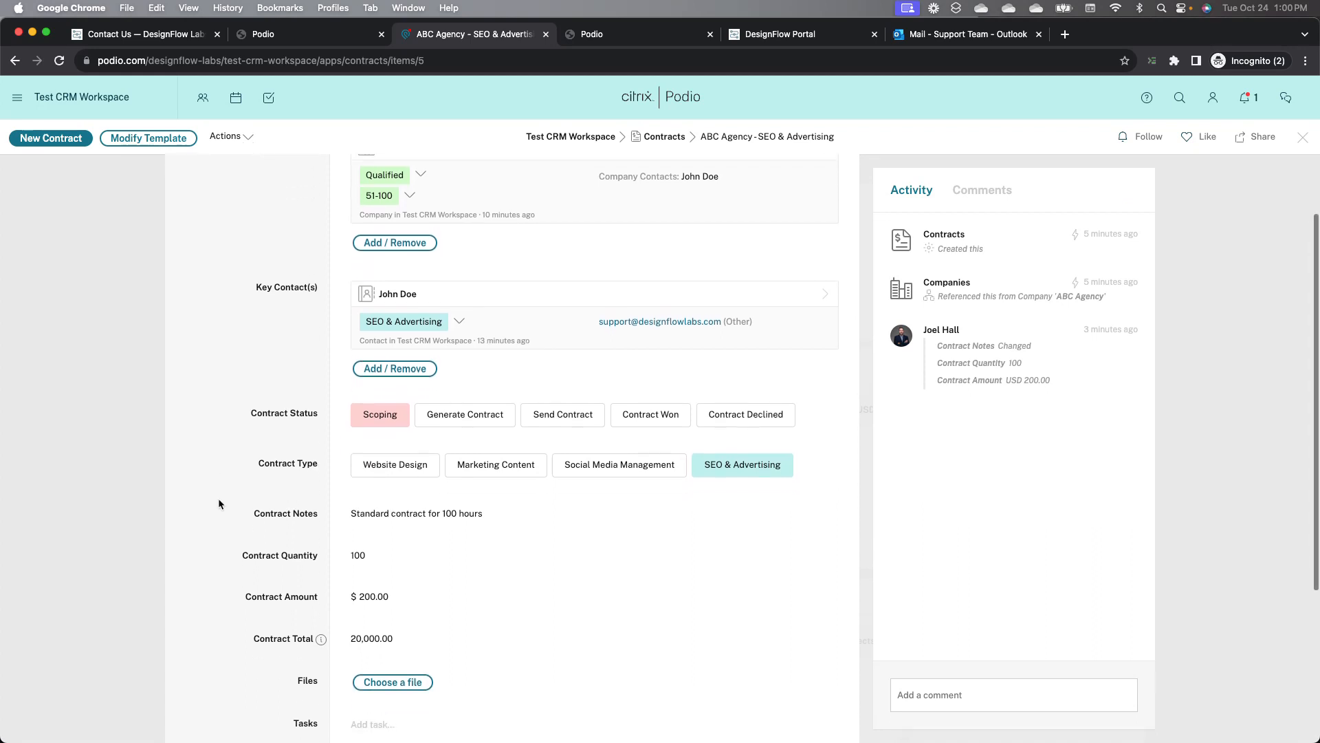
{"action": "left_click", "coordinate": [459, 440]}
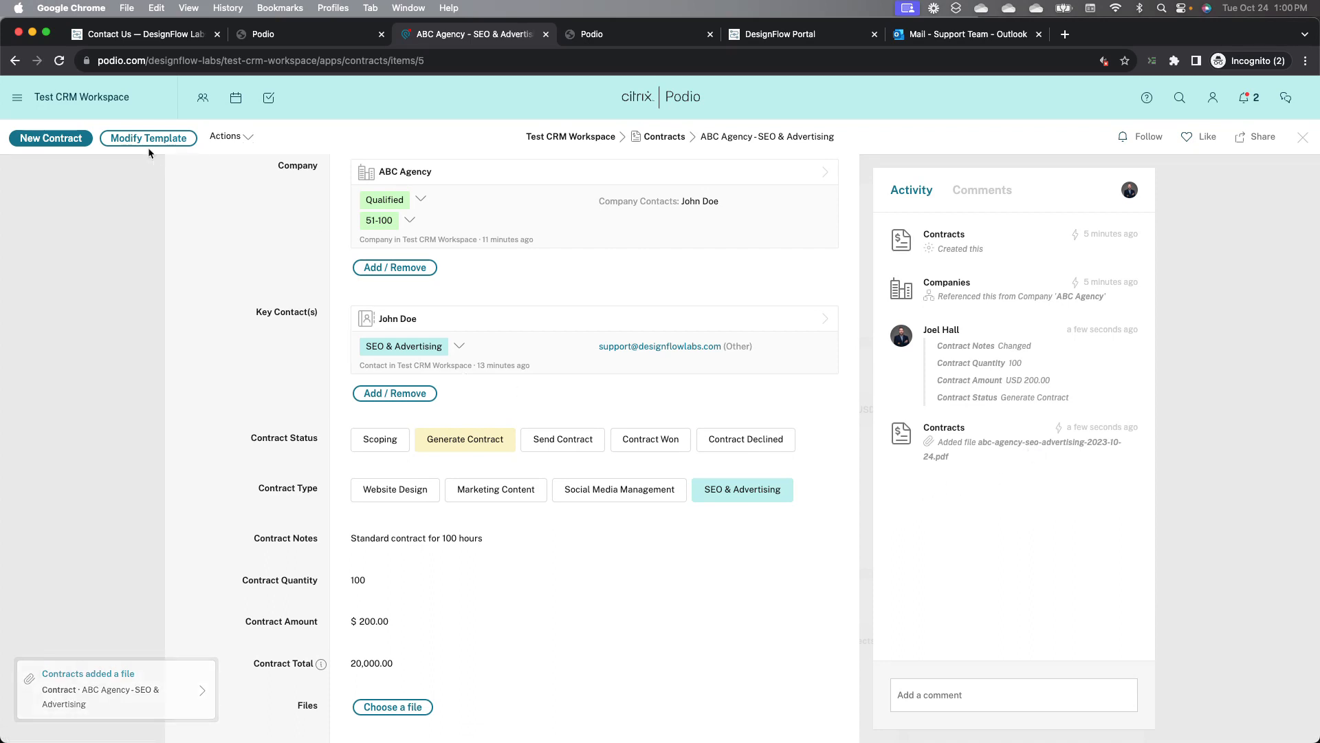
{"action": "left_click", "coordinate": [59, 61]}
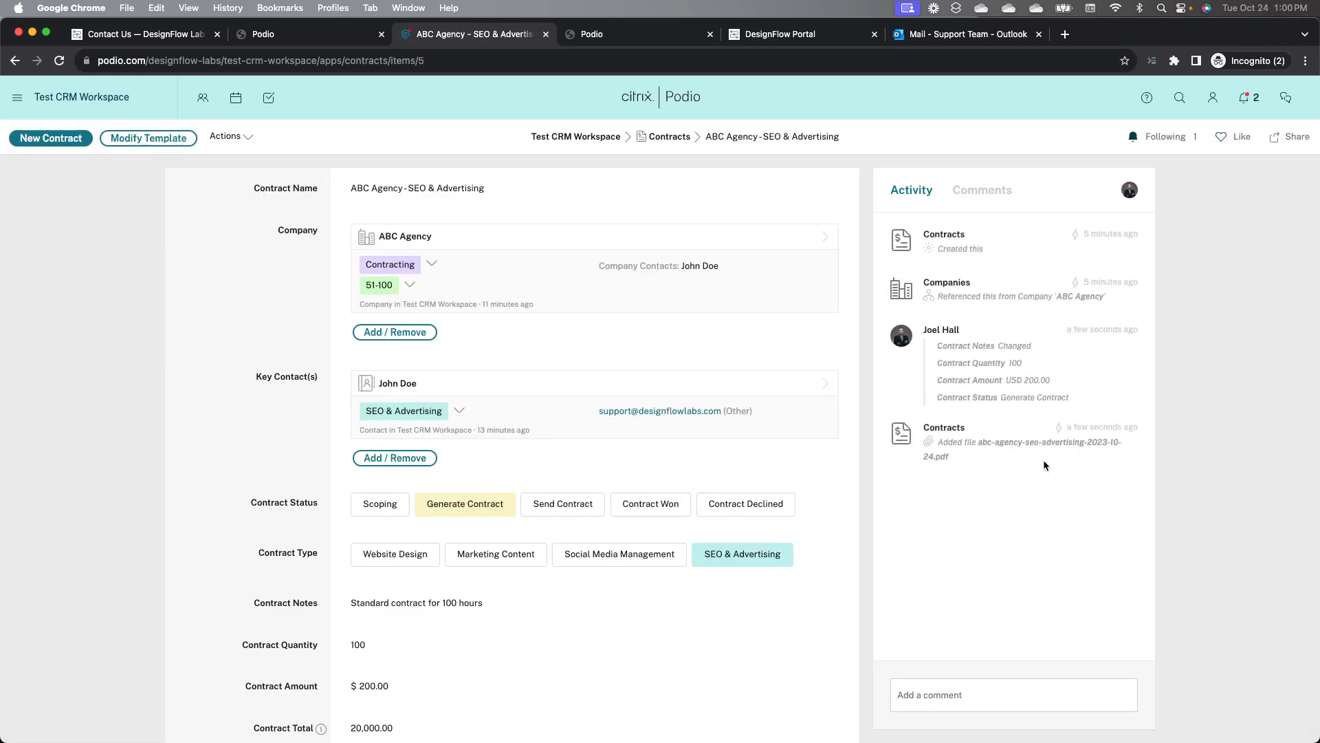
Step: Open the attached abc-agency-seo-advertising-2023-10-24.pdf statement of work and read through it
{"action": "scroll", "coordinate": [275, 546], "scroll_direction": "down", "scroll_amount": 3}
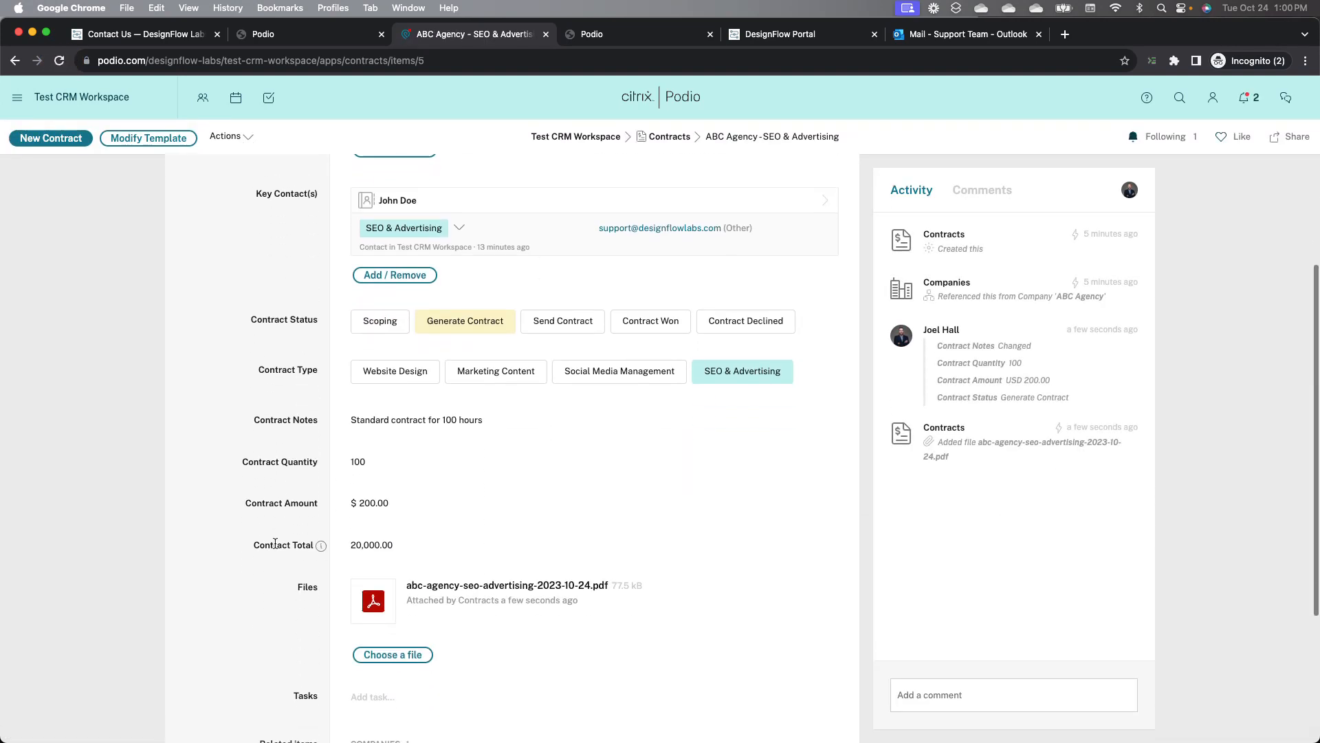
{"action": "left_click", "coordinate": [516, 586]}
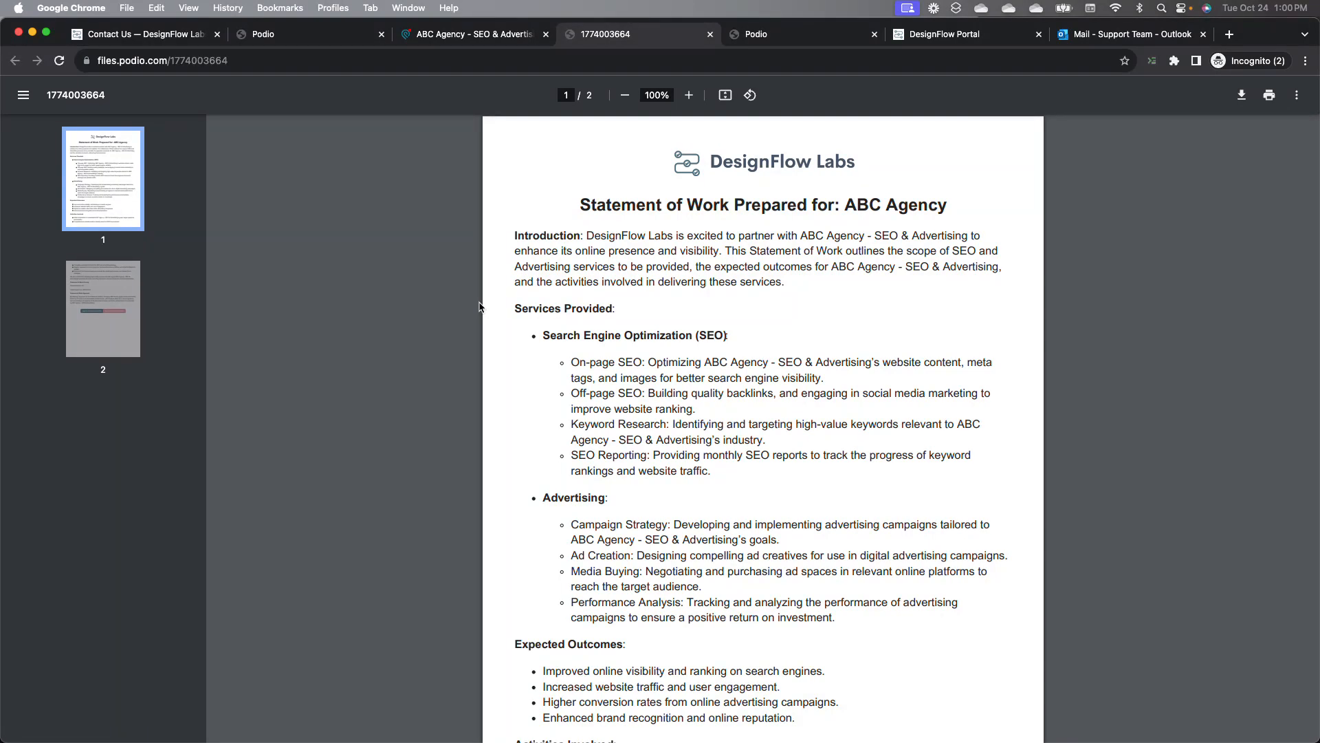
{"action": "left_click", "coordinate": [467, 34]}
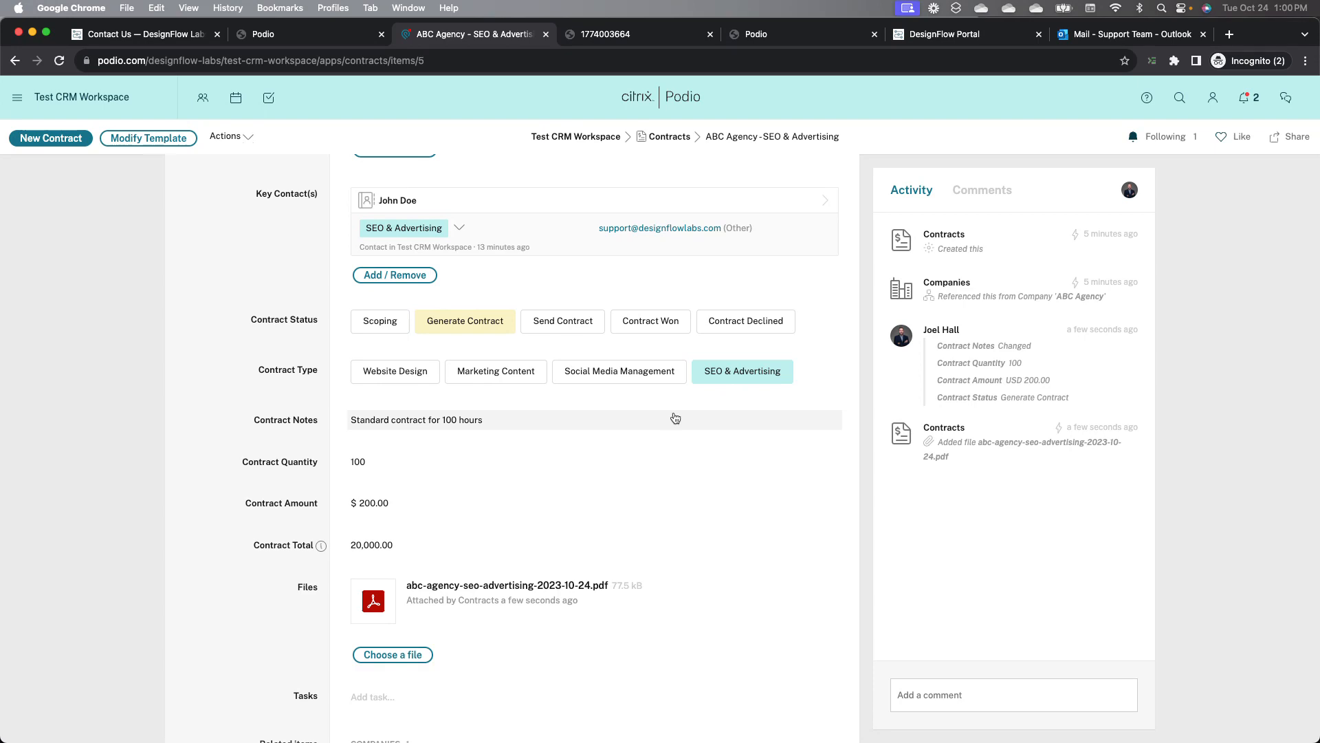
{"action": "scroll", "coordinate": [301, 345], "scroll_direction": "up", "scroll_amount": 3}
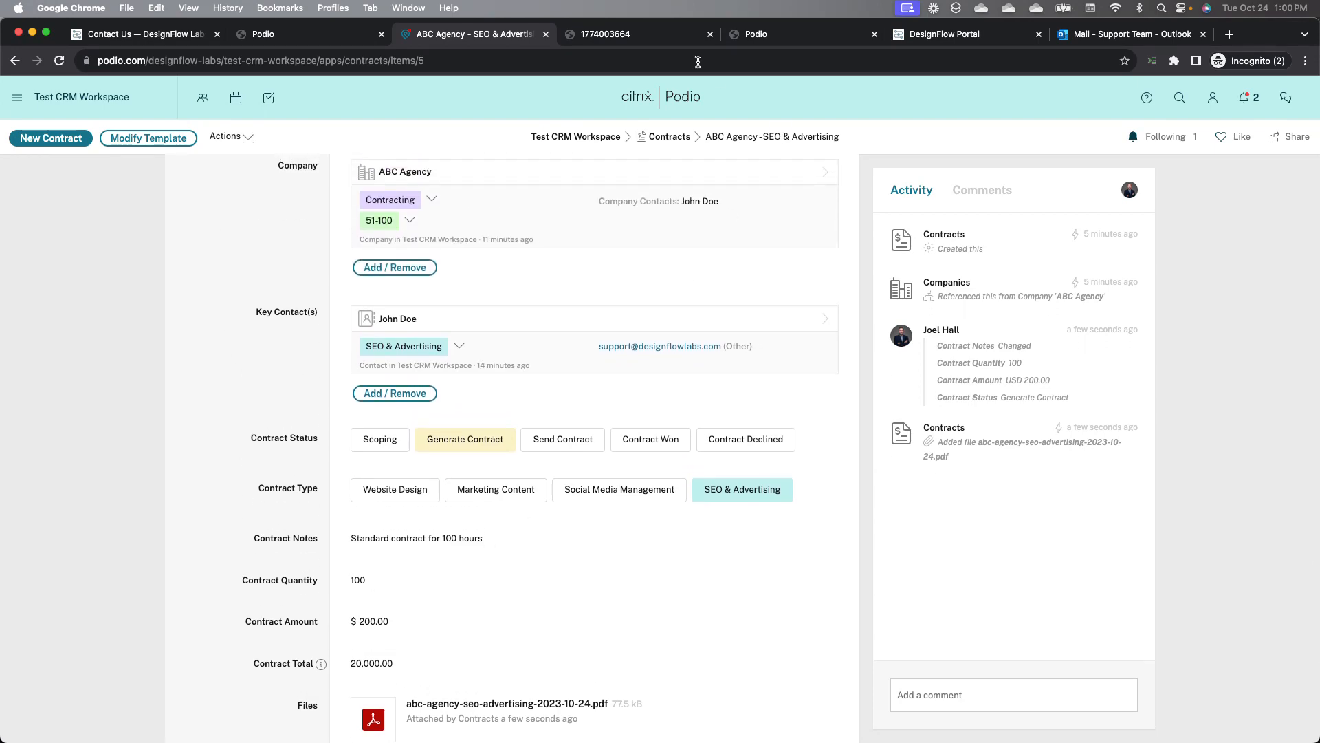
{"action": "left_click", "coordinate": [639, 33]}
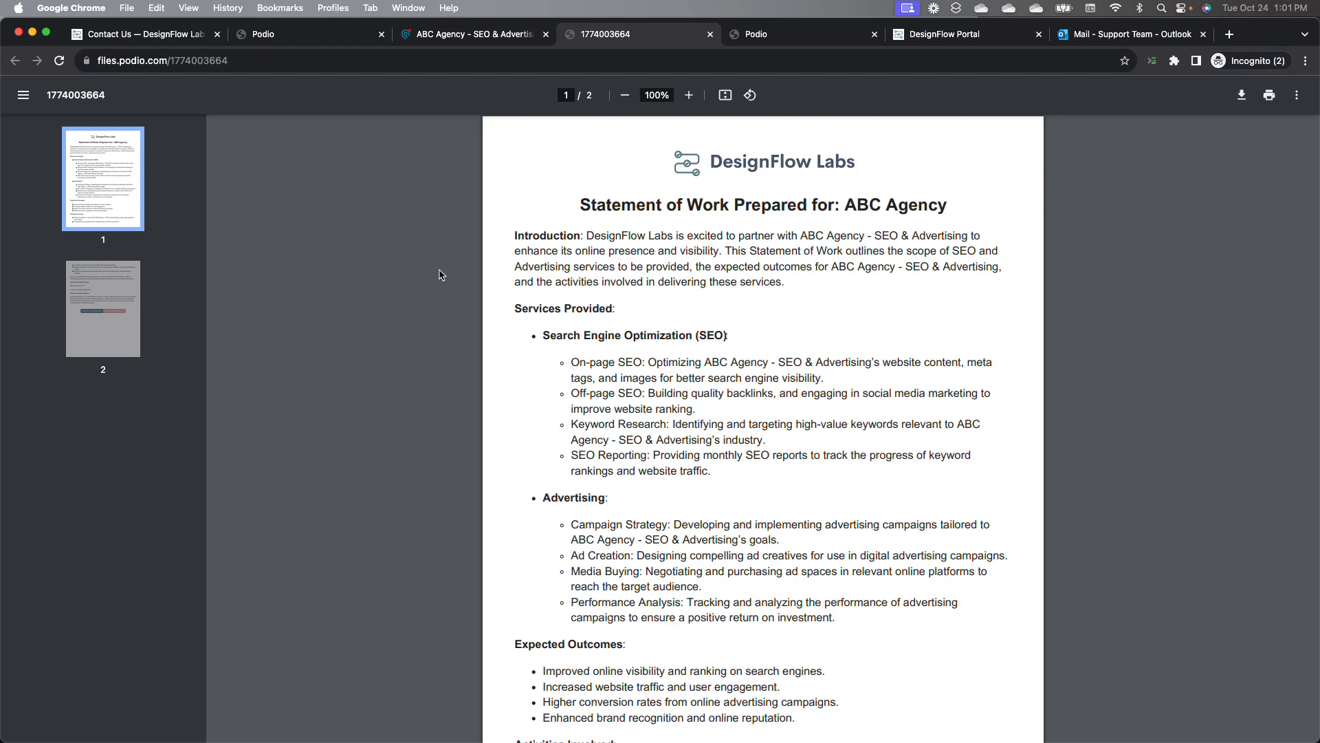
{"action": "scroll", "coordinate": [644, 344], "scroll_direction": "down", "scroll_amount": 2}
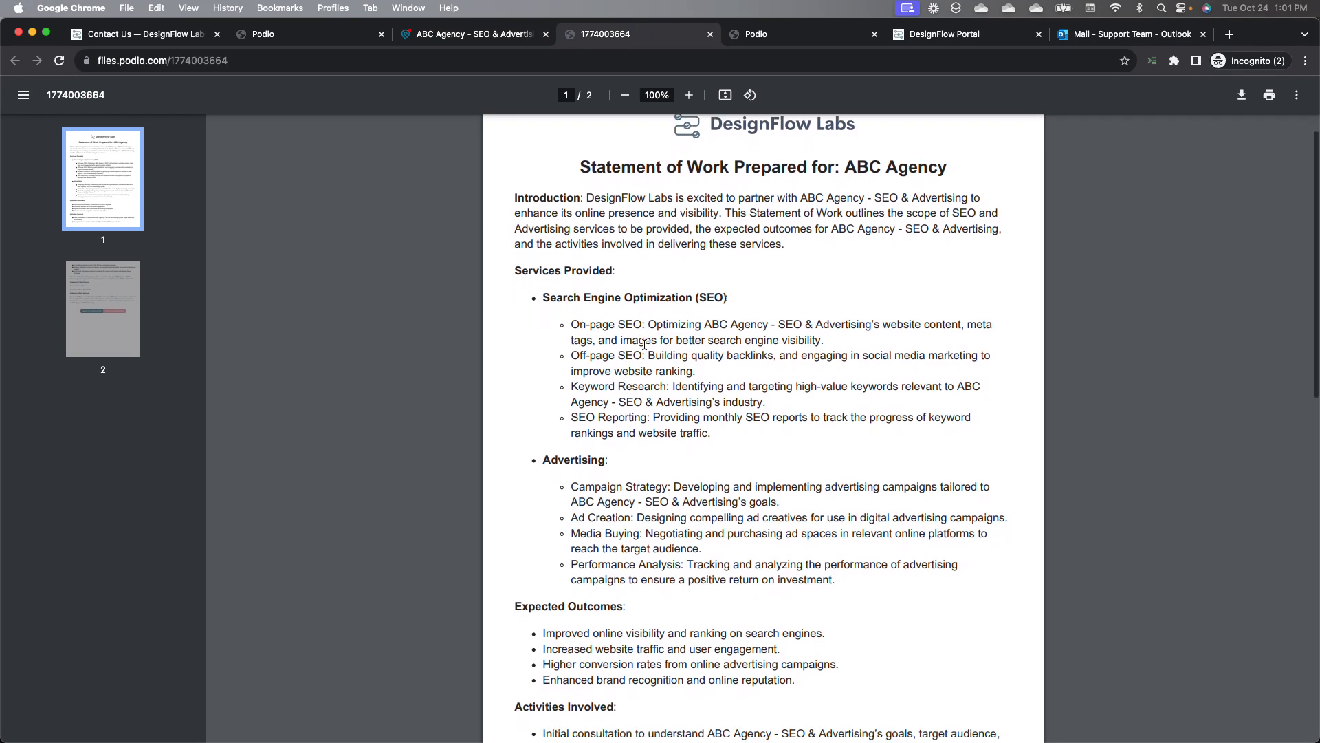
{"action": "scroll", "coordinate": [644, 344], "scroll_direction": "down", "scroll_amount": 1}
{"action": "scroll", "coordinate": [644, 345], "scroll_direction": "down", "scroll_amount": 1}
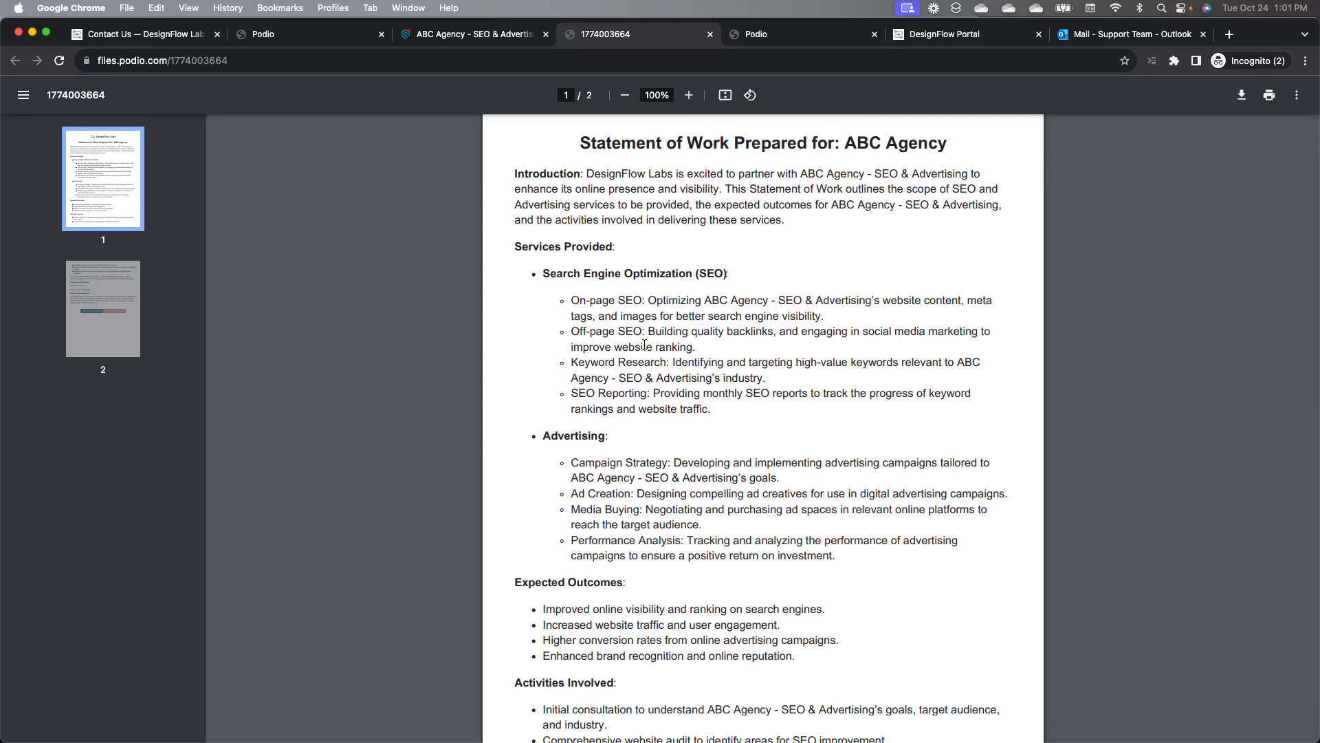
{"action": "scroll", "coordinate": [644, 344], "scroll_direction": "down", "scroll_amount": 4}
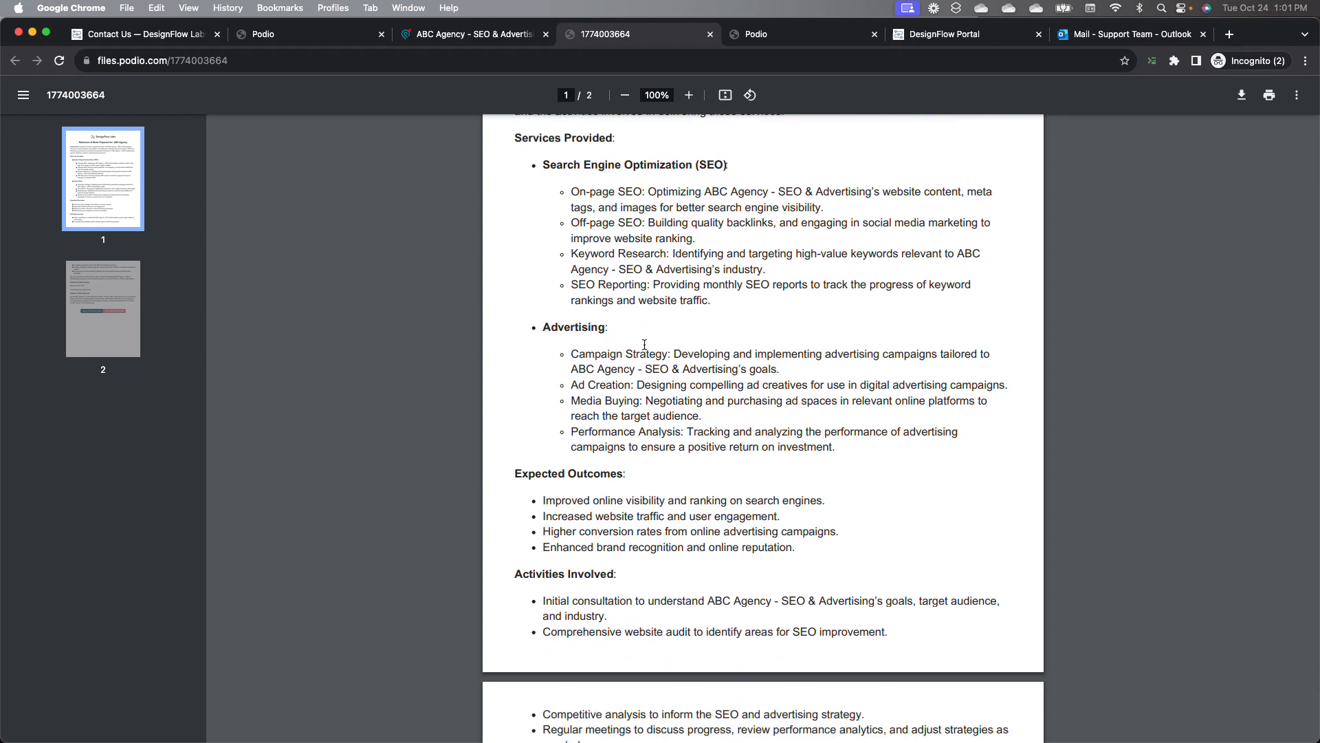
Step: Read through the rest of the statement of work, including pricing and approval, then return to the contract record
{"action": "scroll", "coordinate": [644, 343], "scroll_direction": "down", "scroll_amount": 4}
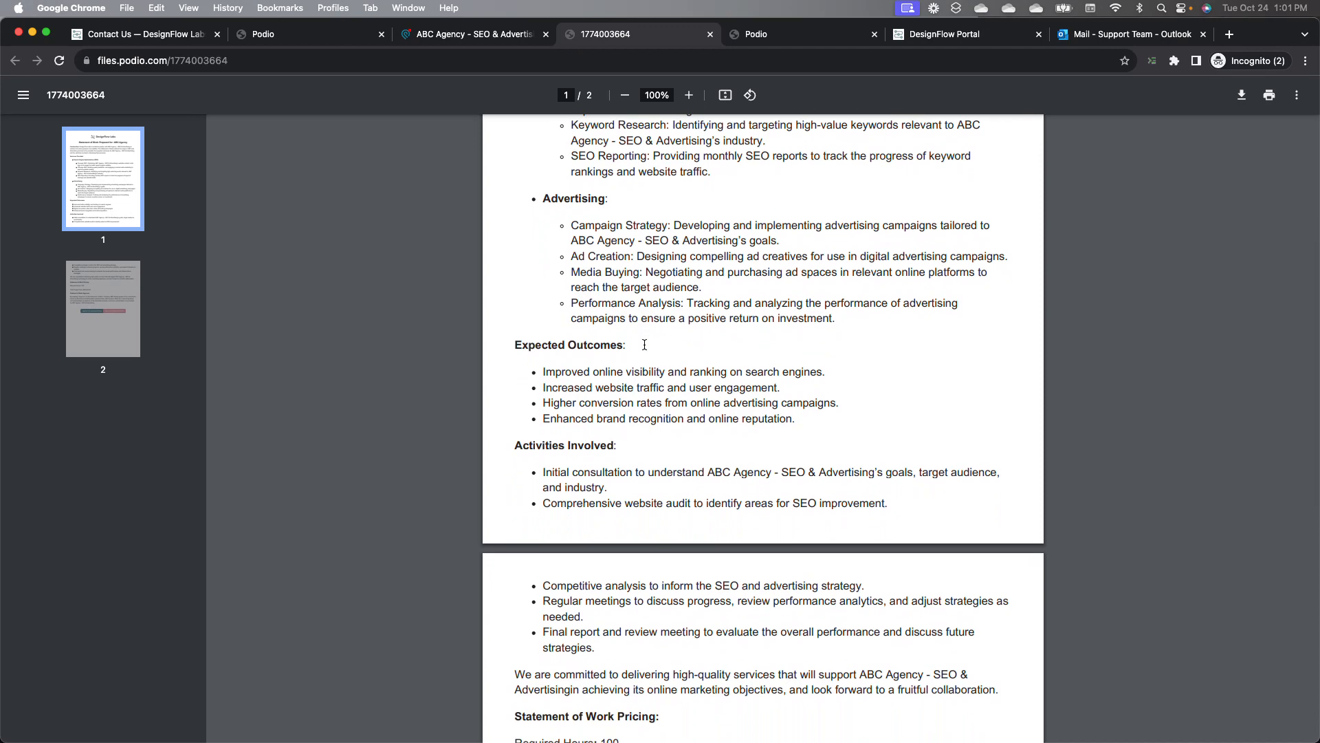
{"action": "scroll", "coordinate": [644, 344], "scroll_direction": "down", "scroll_amount": 1}
{"action": "scroll", "coordinate": [644, 343], "scroll_direction": "down", "scroll_amount": 9}
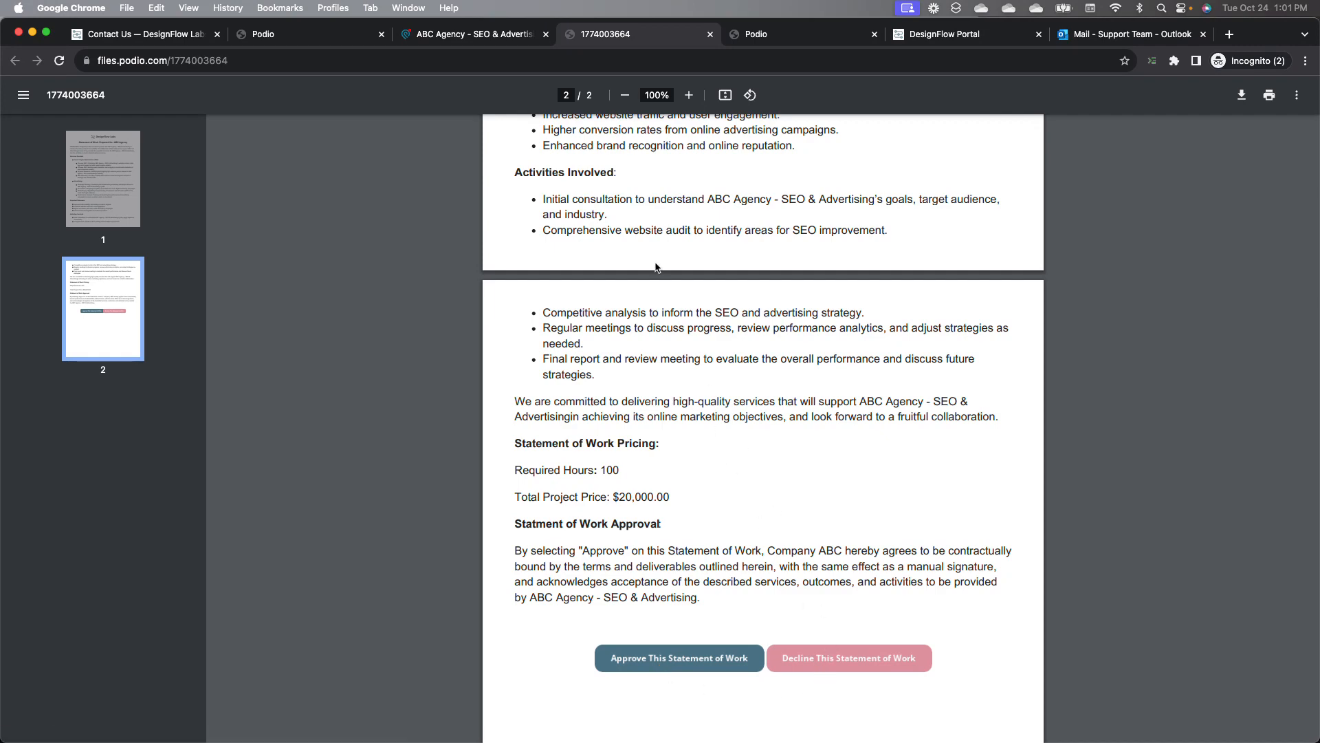
{"action": "left_click", "coordinate": [710, 34]}
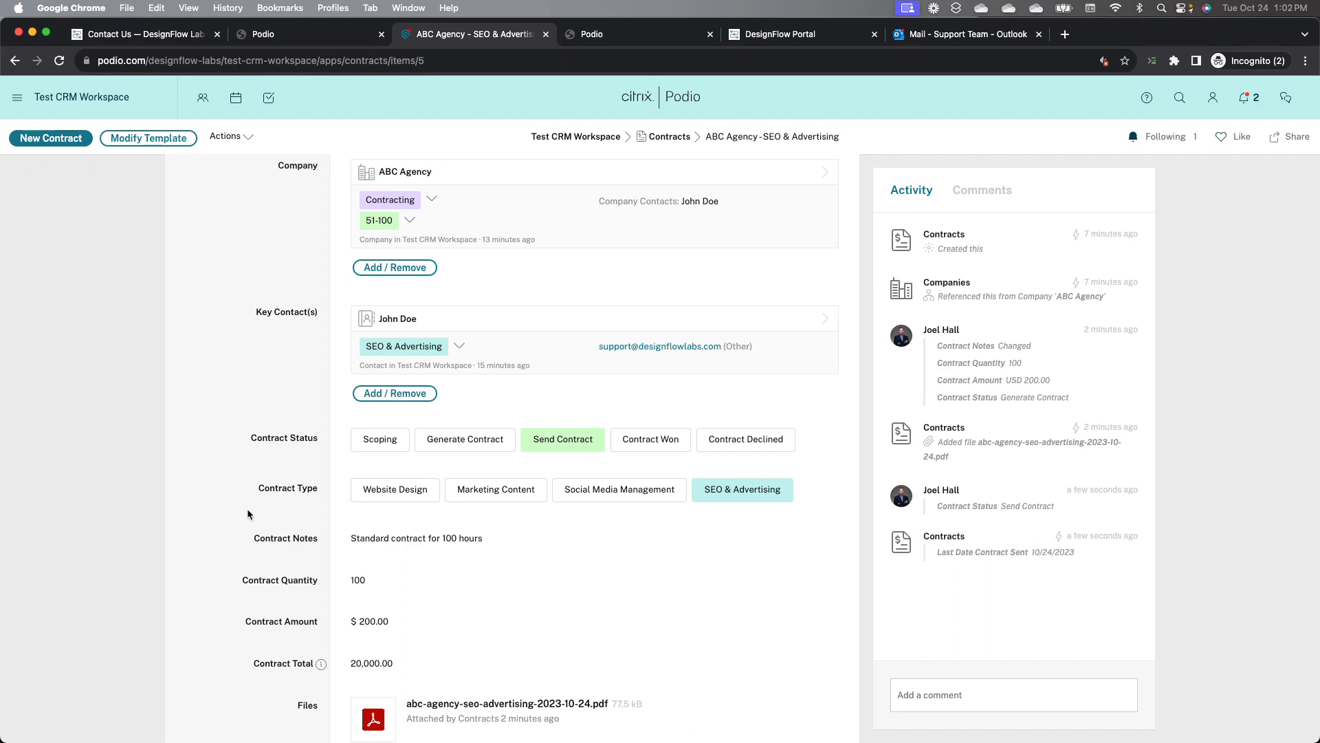
{"action": "scroll", "coordinate": [283, 440], "scroll_direction": "up", "scroll_amount": 2}
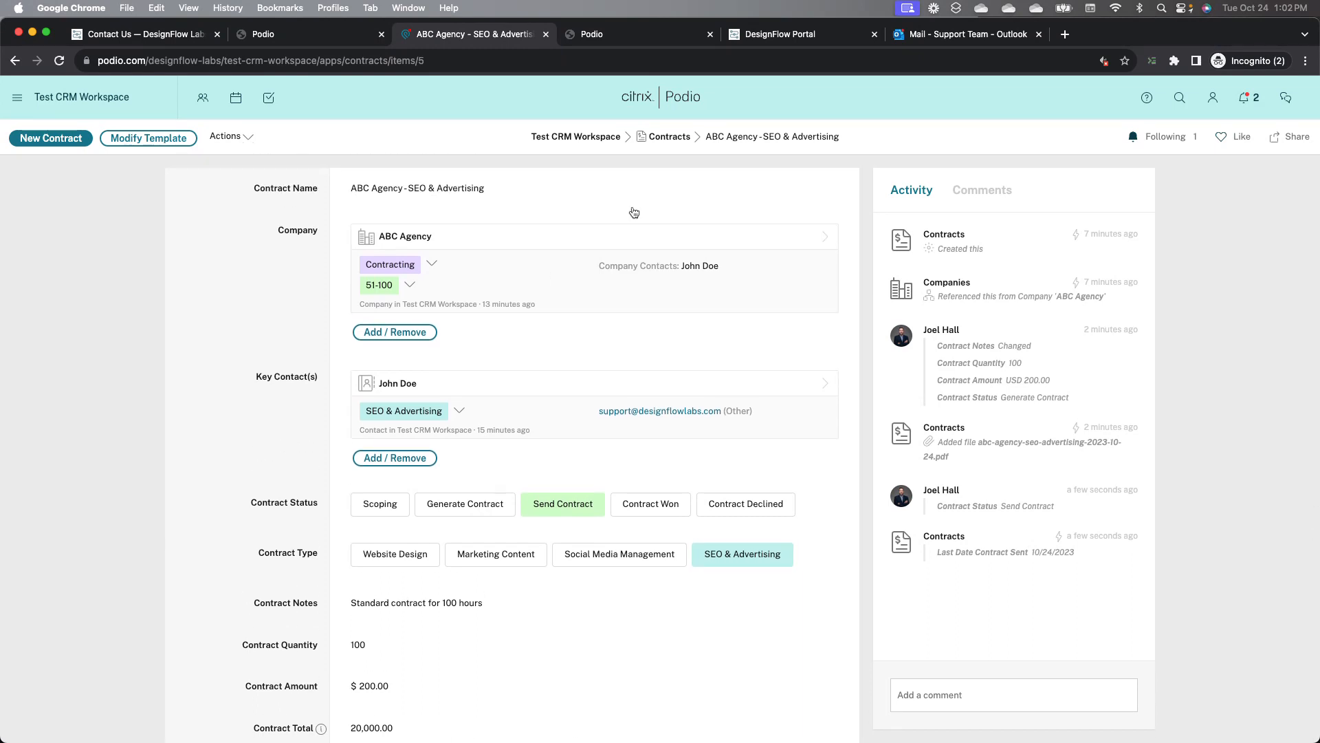
Step: Open the statement-of-work email in the Outlook inbox and review its attached PDF
{"action": "left_click", "coordinate": [948, 38]}
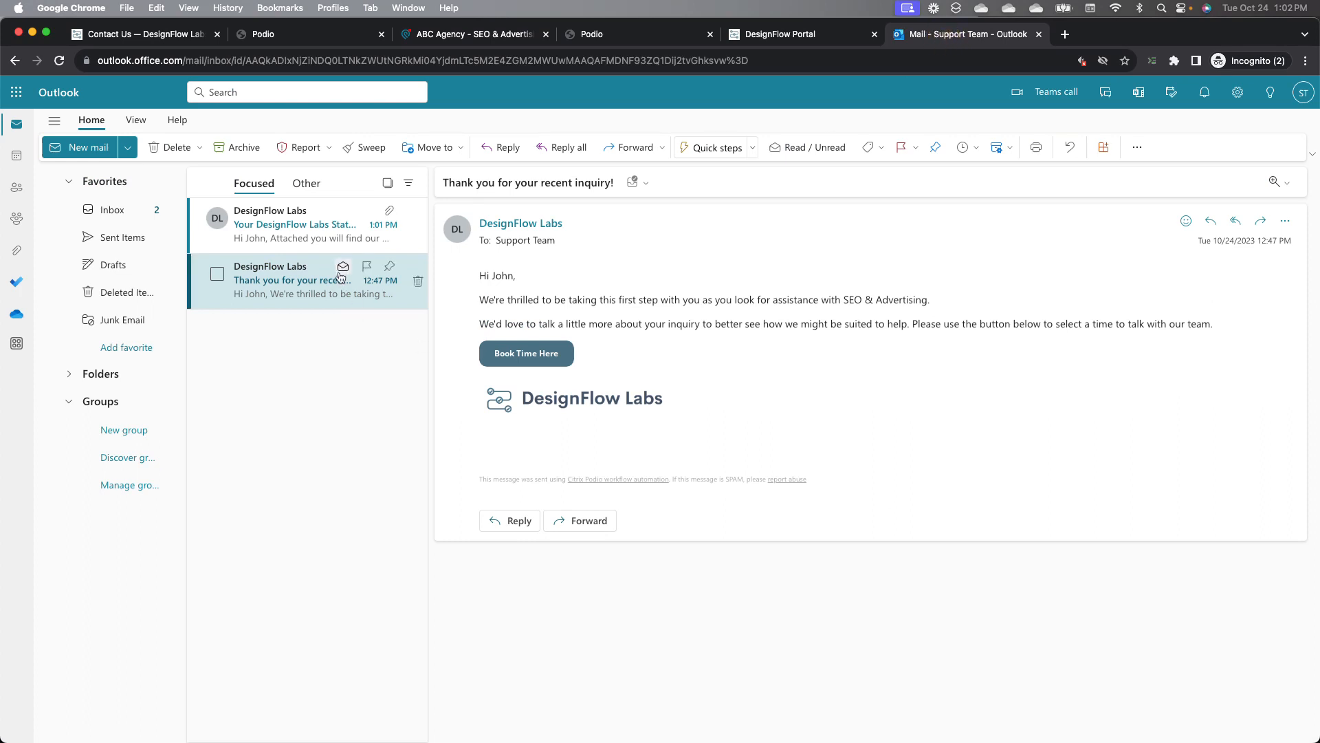
{"action": "left_click", "coordinate": [315, 241]}
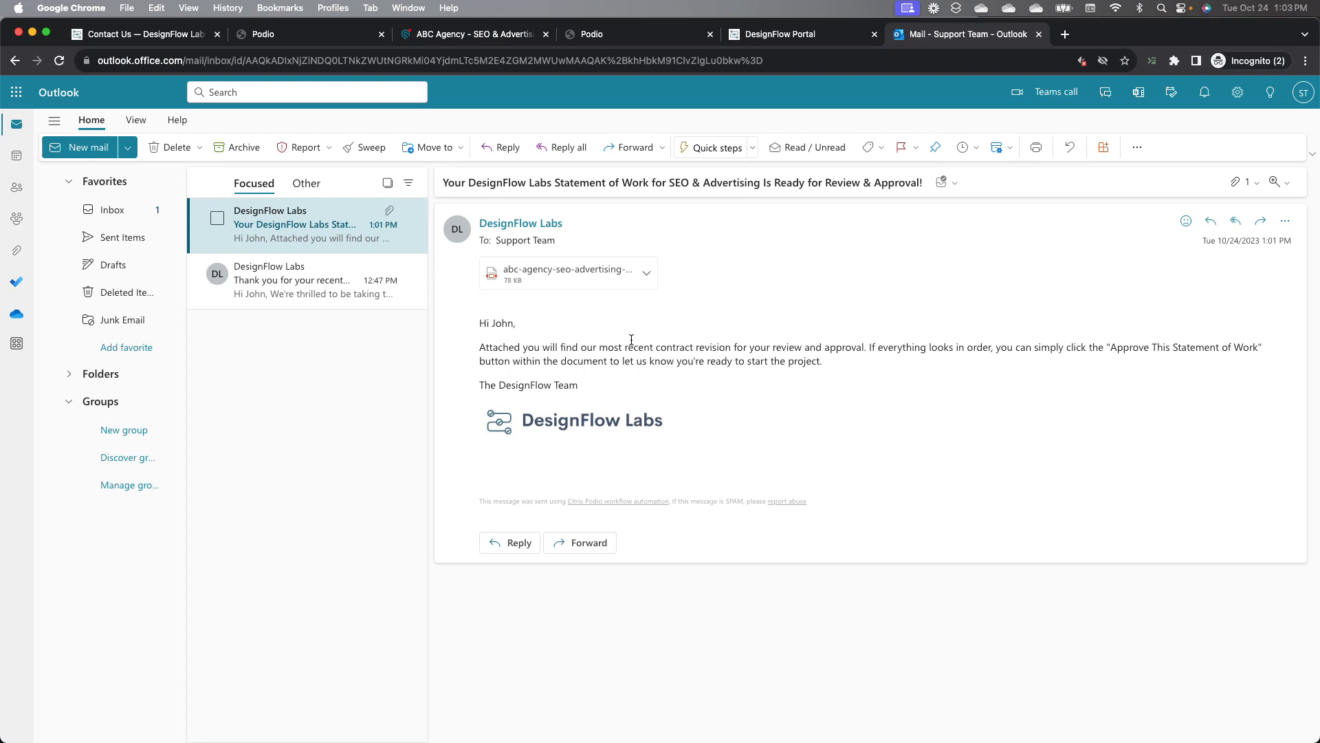
{"action": "left_click", "coordinate": [605, 274]}
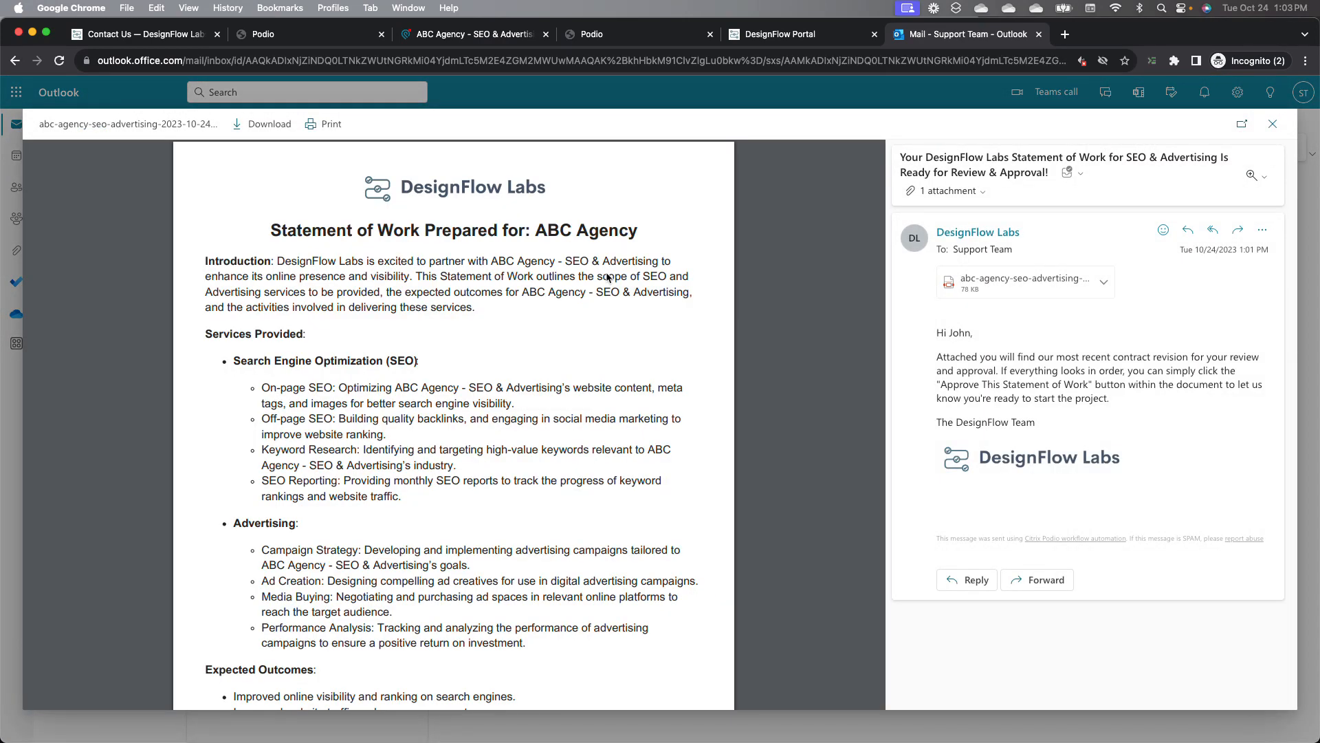
{"action": "scroll", "coordinate": [381, 504], "scroll_direction": "down", "scroll_amount": 15}
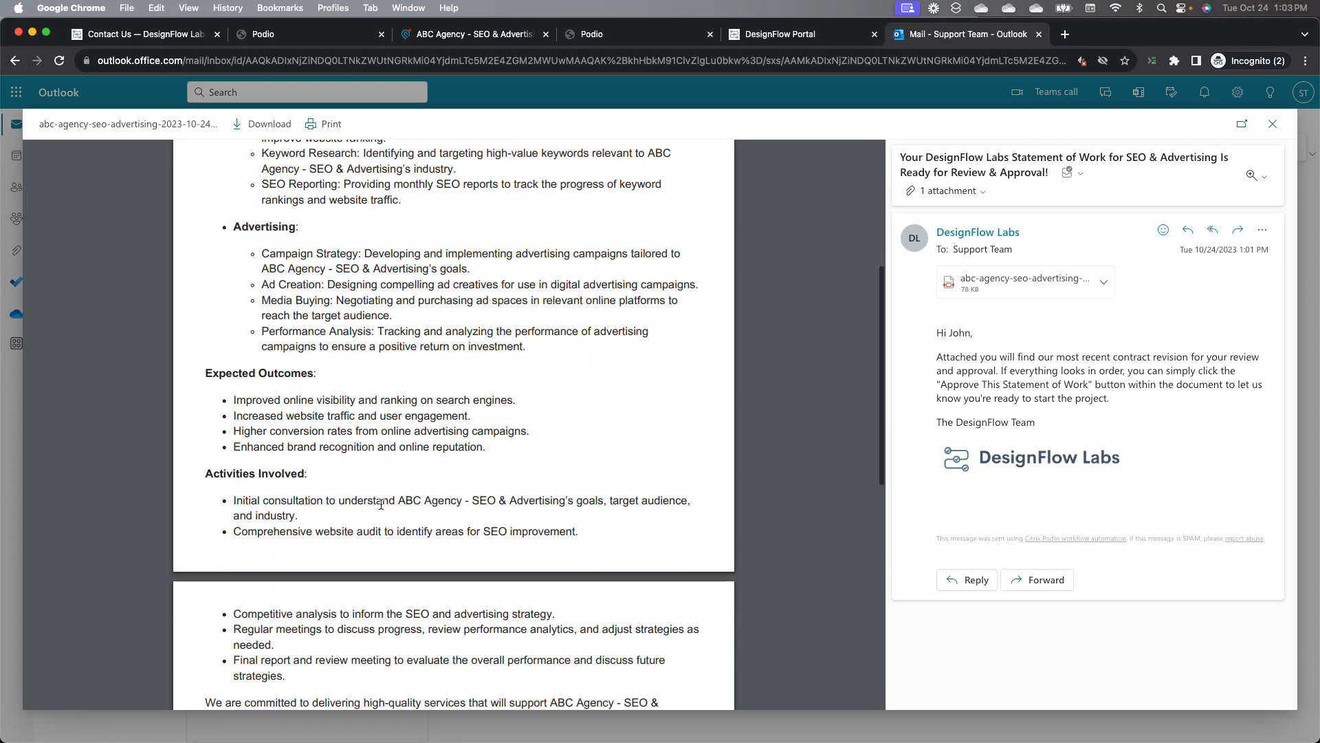
{"action": "scroll", "coordinate": [381, 504], "scroll_direction": "down", "scroll_amount": 2}
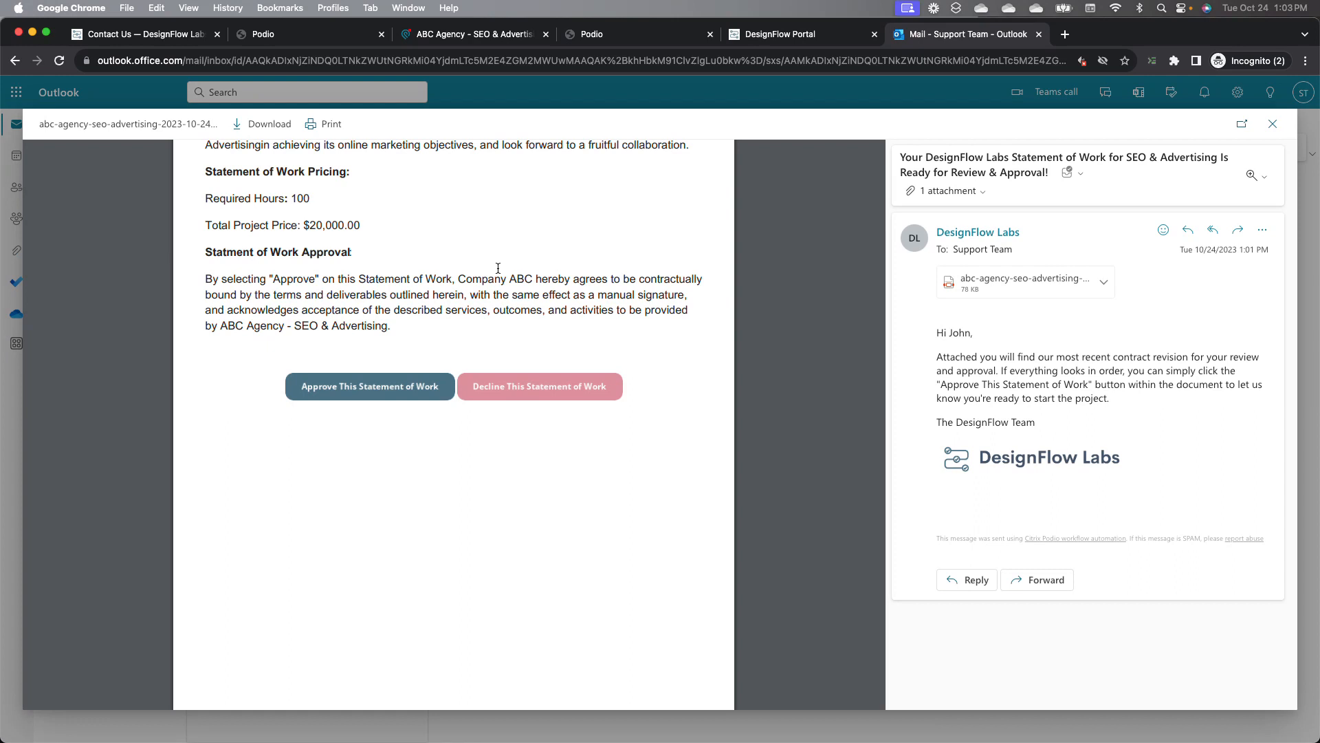
{"action": "scroll", "coordinate": [497, 267], "scroll_direction": "up", "scroll_amount": 5}
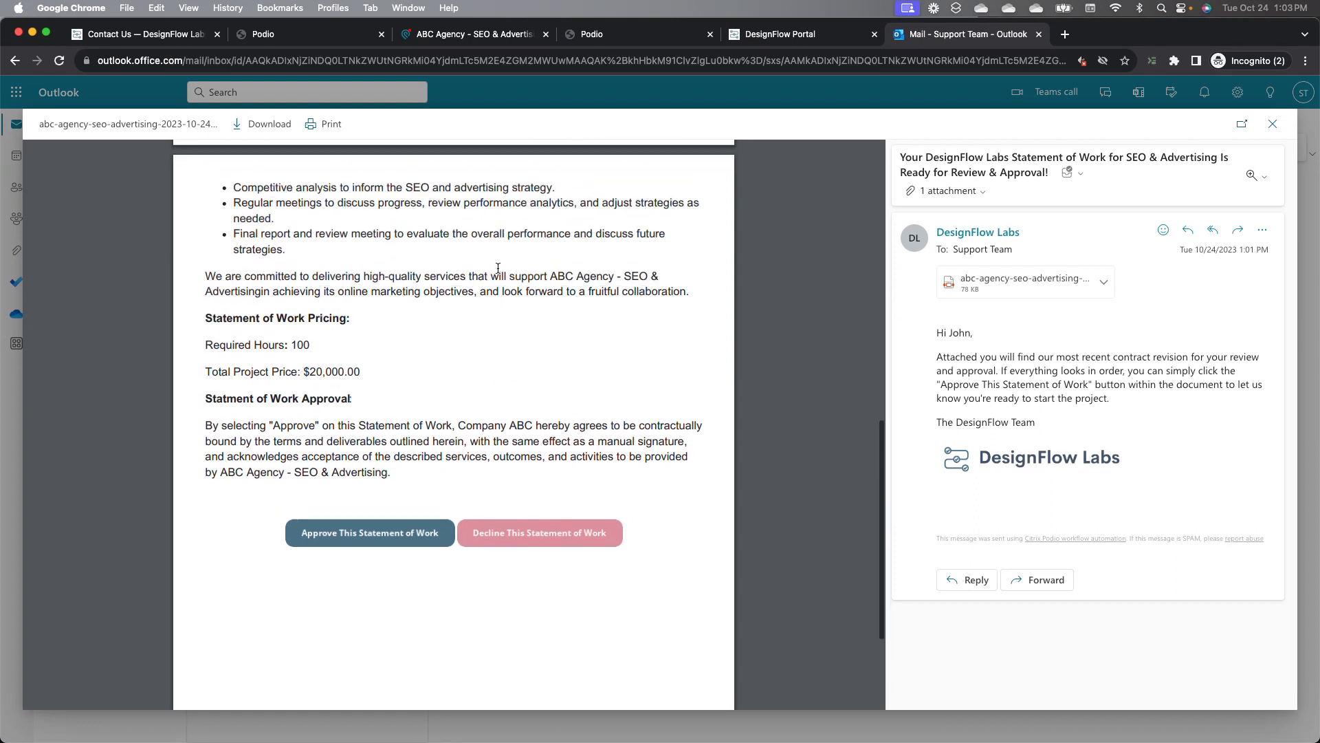
{"action": "scroll", "coordinate": [498, 267], "scroll_direction": "down", "scroll_amount": 2}
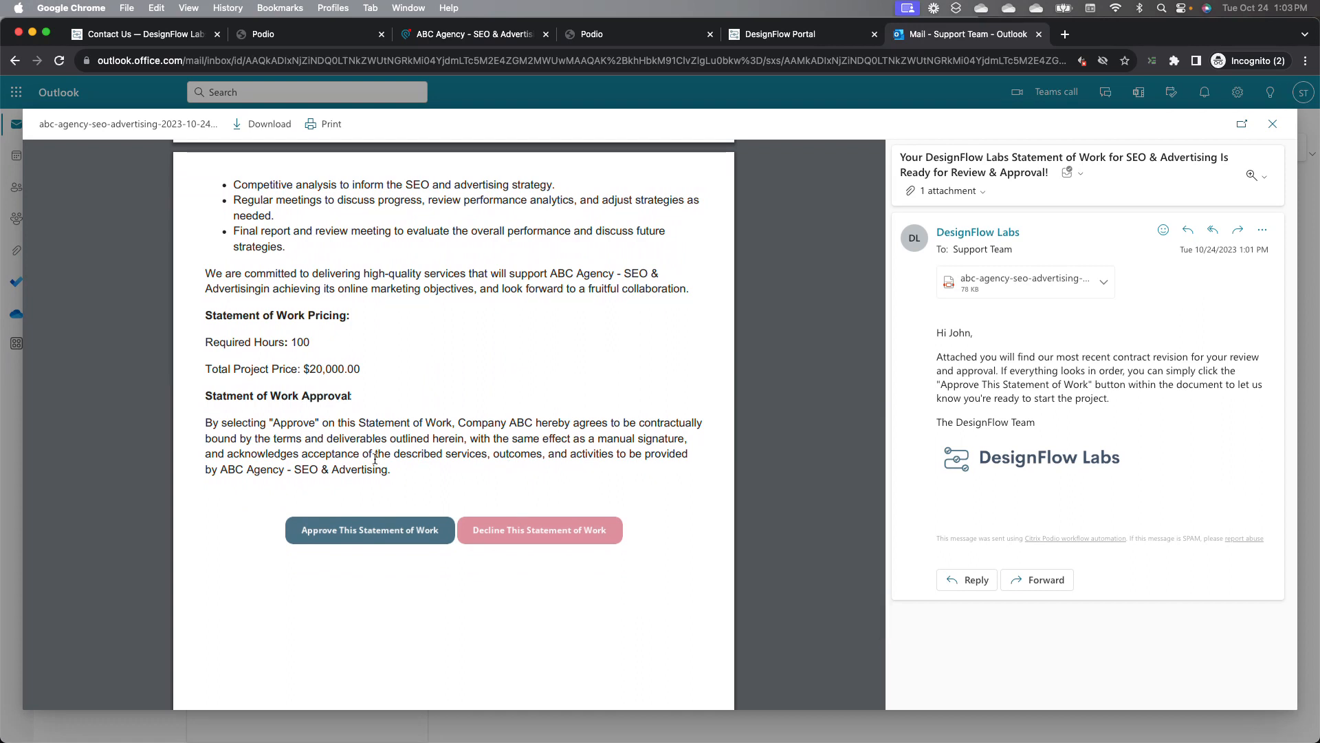
Step: Approve the statement of work from the emailed PDF, then return to the contract record and reload it
{"action": "left_click", "coordinate": [367, 540]}
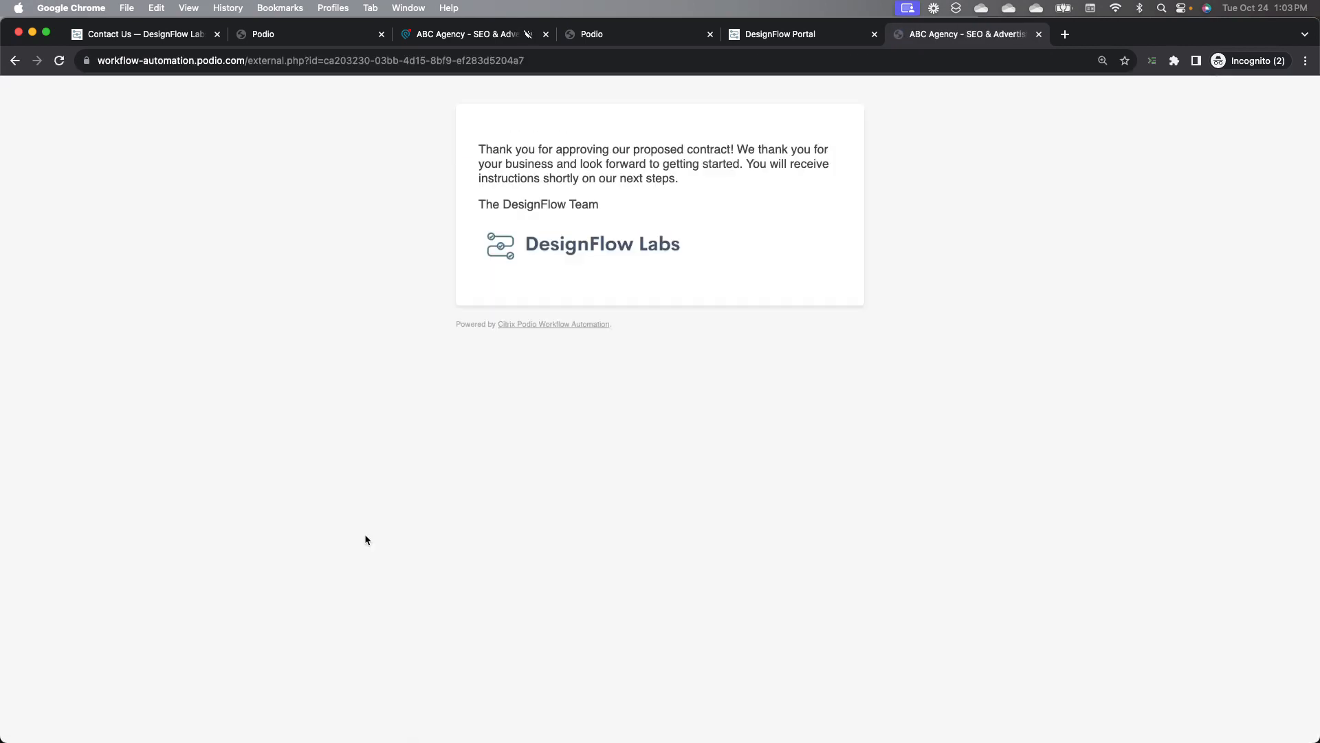
{"action": "left_click", "coordinate": [21, 66]}
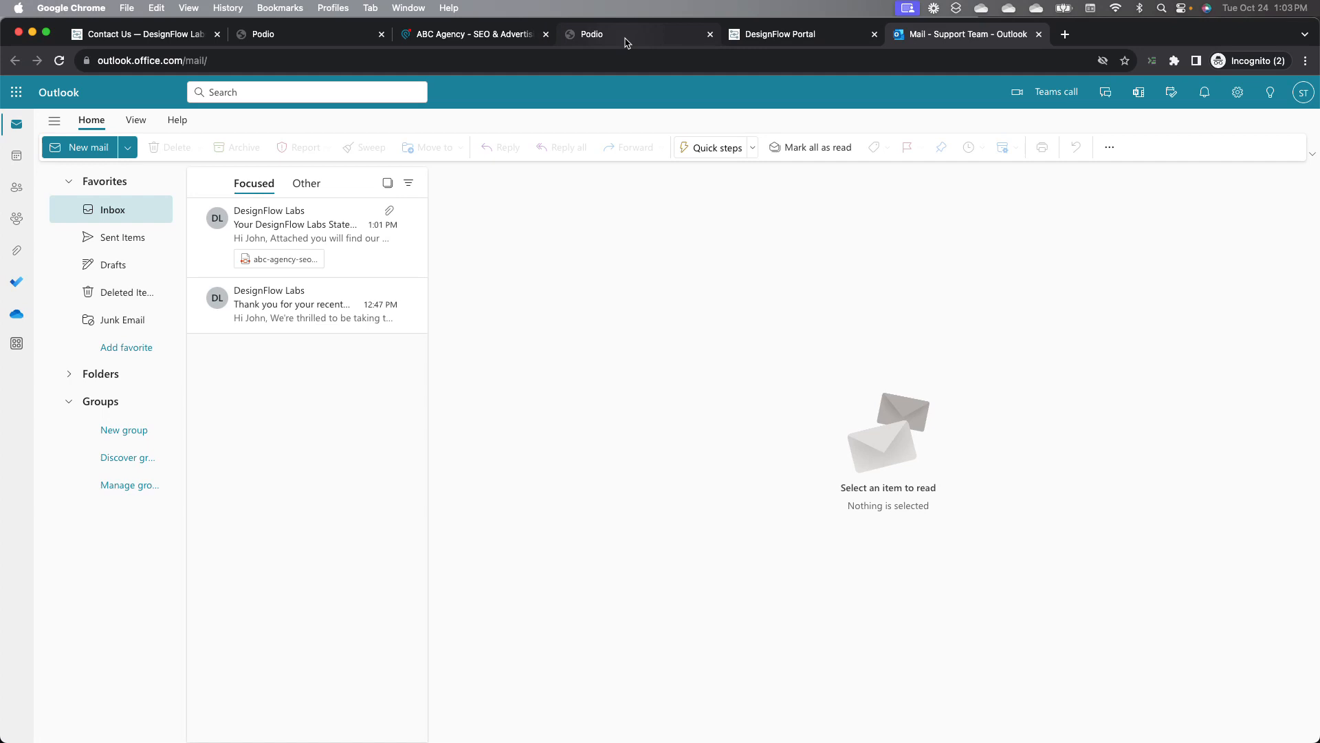
{"action": "left_click", "coordinate": [483, 38]}
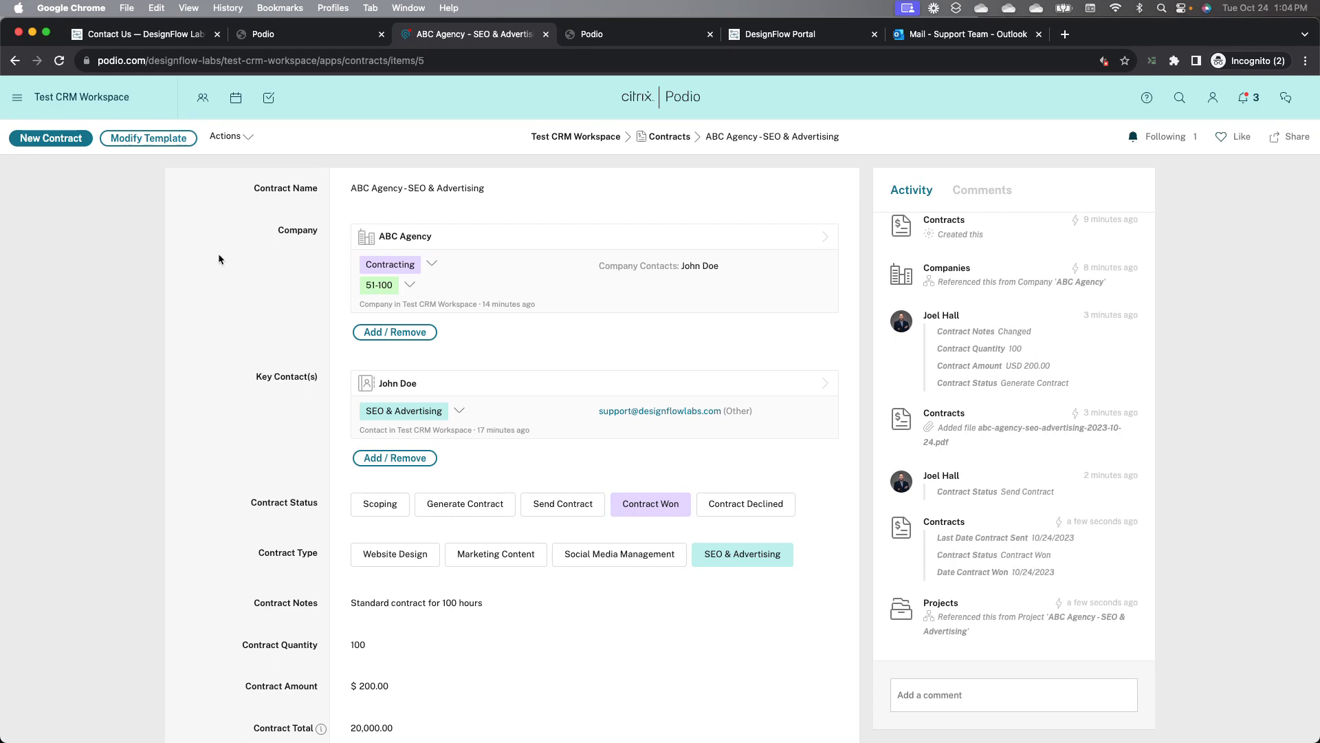
{"action": "left_click", "coordinate": [49, 62]}
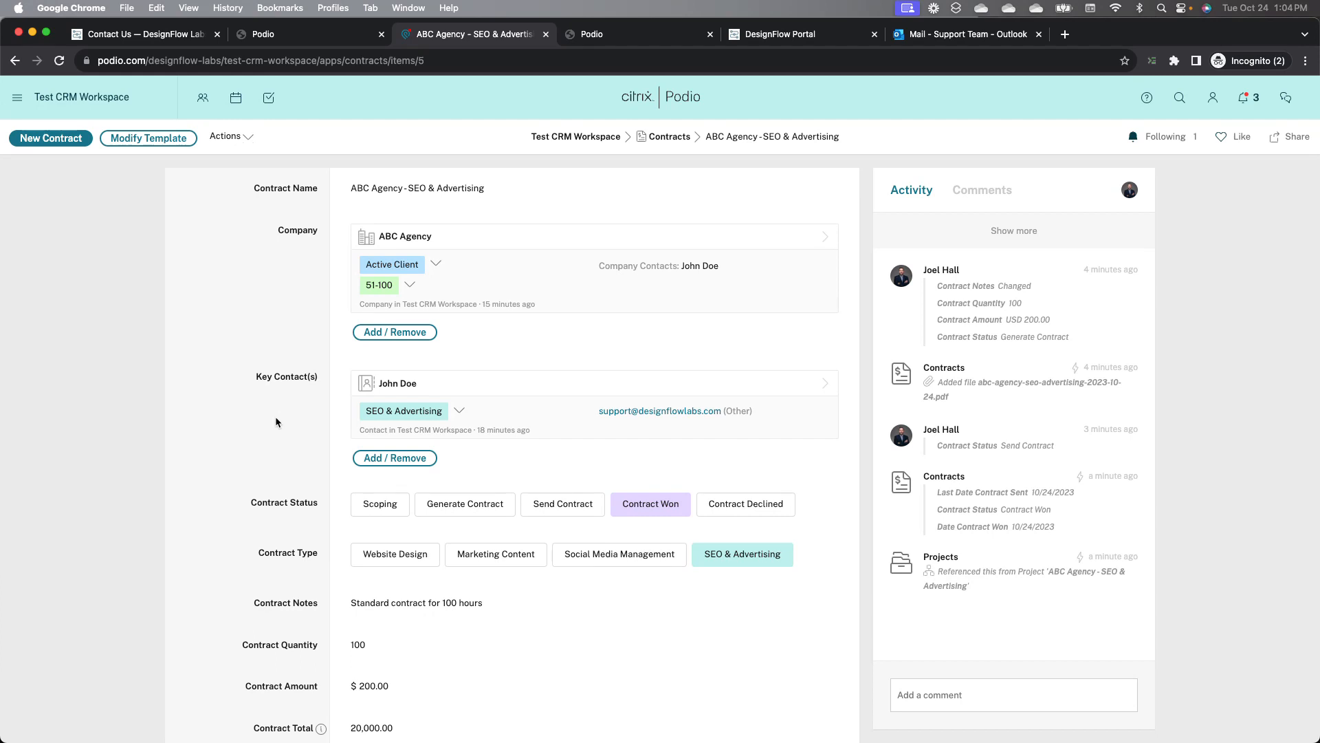
Step: Open the ABC Agency - SEO & Advertising project referenced in the contract's activity and review its fields
{"action": "scroll", "coordinate": [262, 481], "scroll_direction": "down", "scroll_amount": 2}
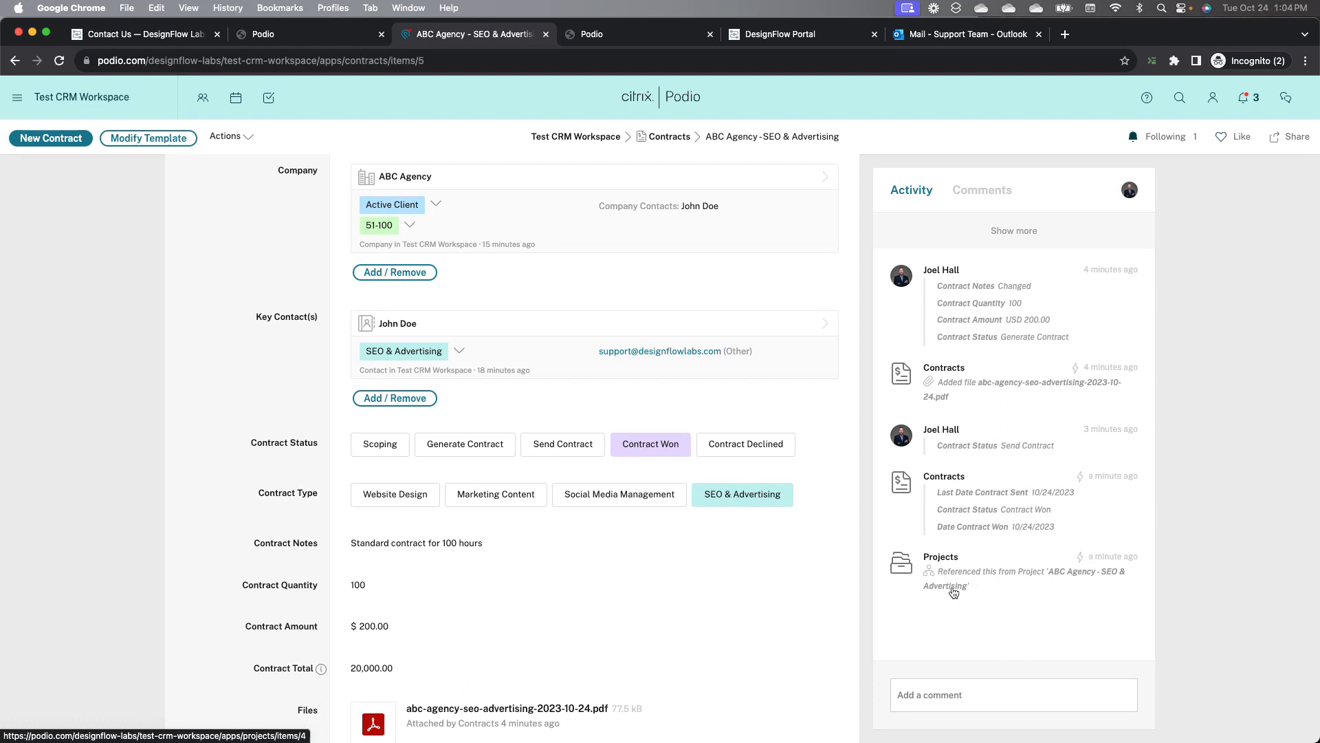
{"action": "left_click", "coordinate": [953, 588]}
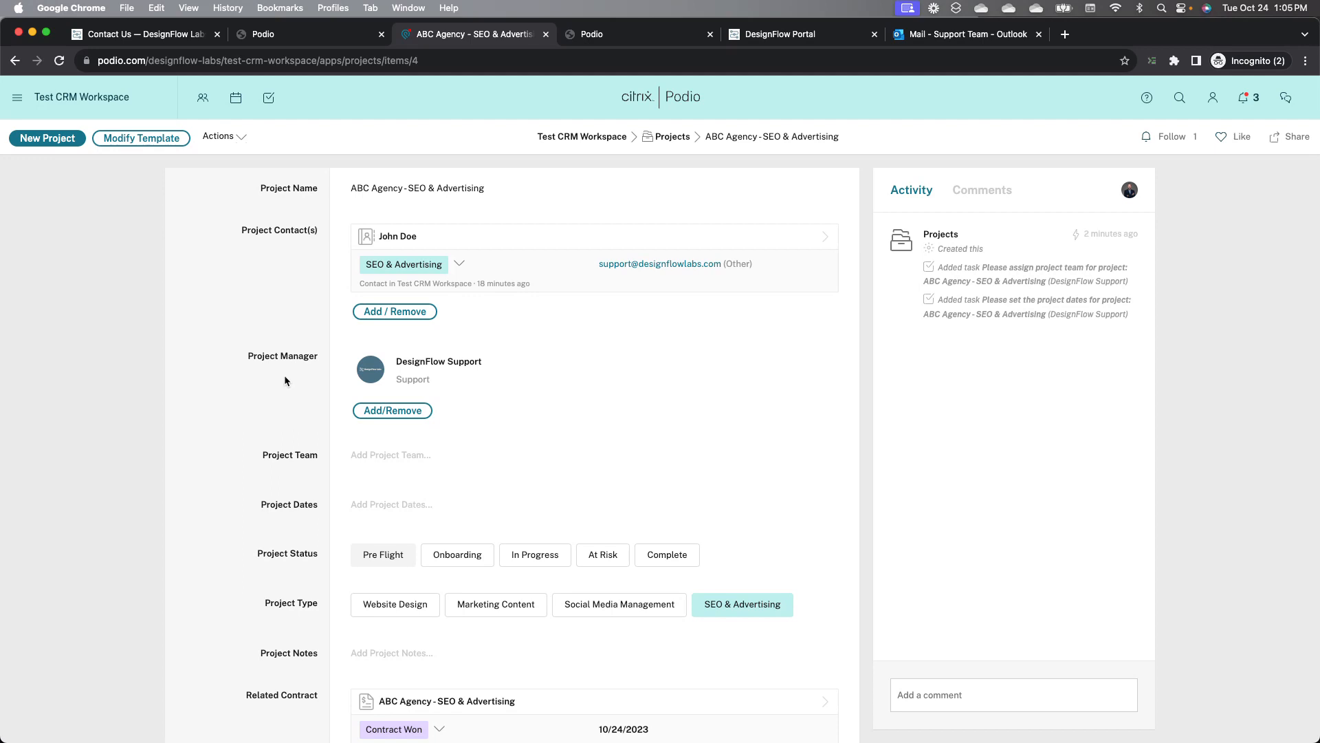
{"action": "scroll", "coordinate": [292, 393], "scroll_direction": "down", "scroll_amount": 1}
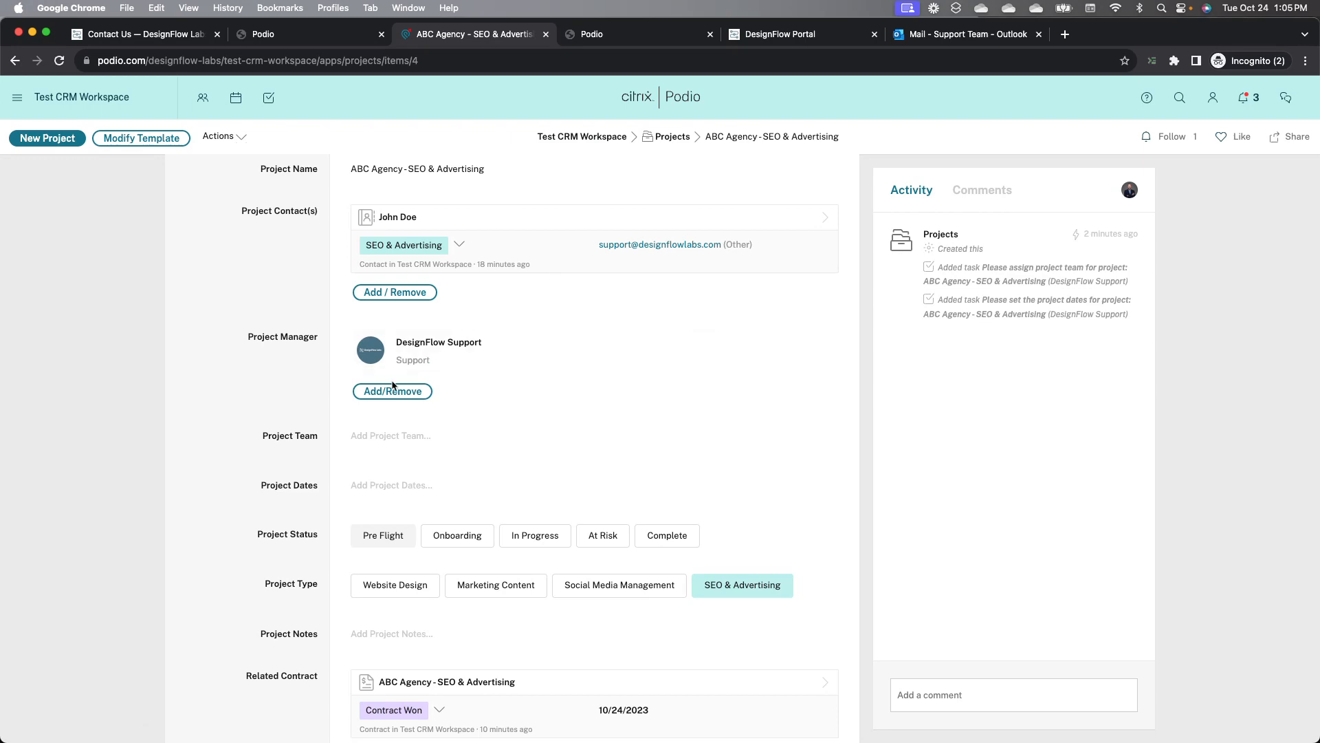
{"action": "scroll", "coordinate": [283, 416], "scroll_direction": "down", "scroll_amount": 6}
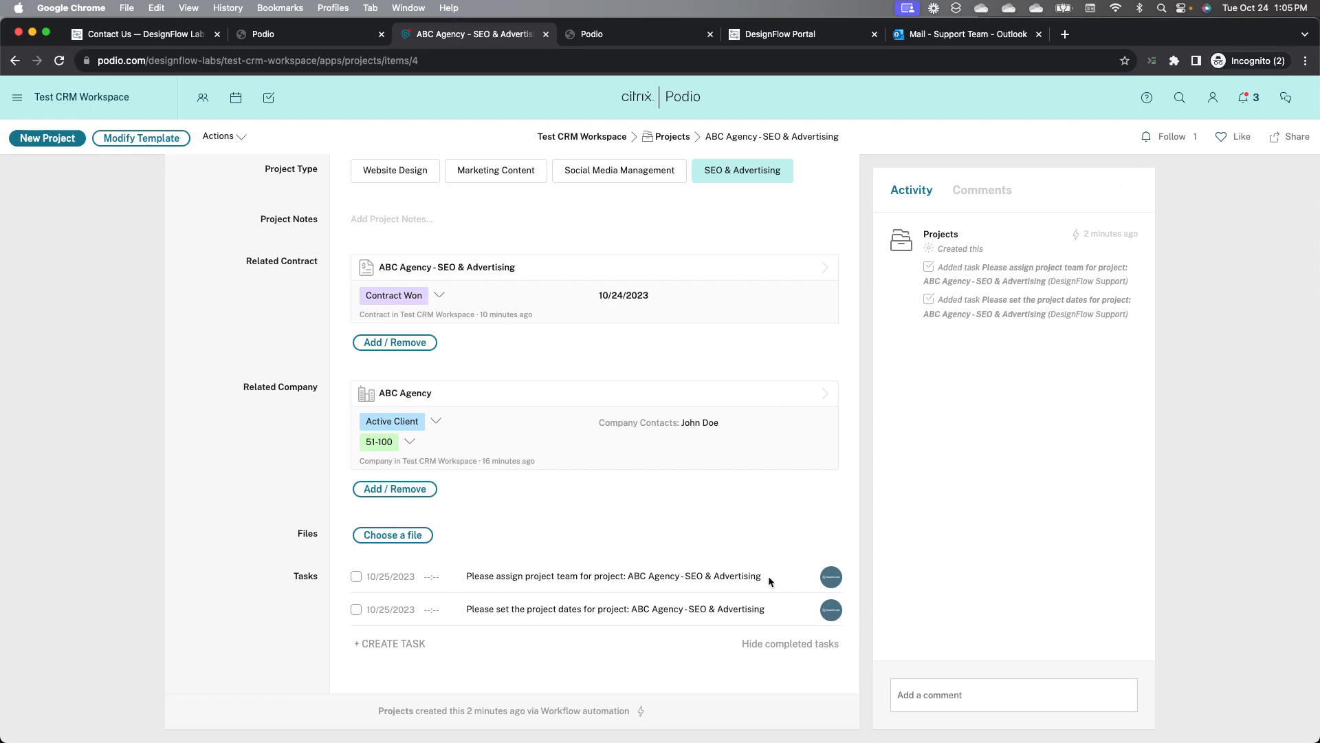
{"action": "scroll", "coordinate": [697, 617], "scroll_direction": "up", "scroll_amount": 6}
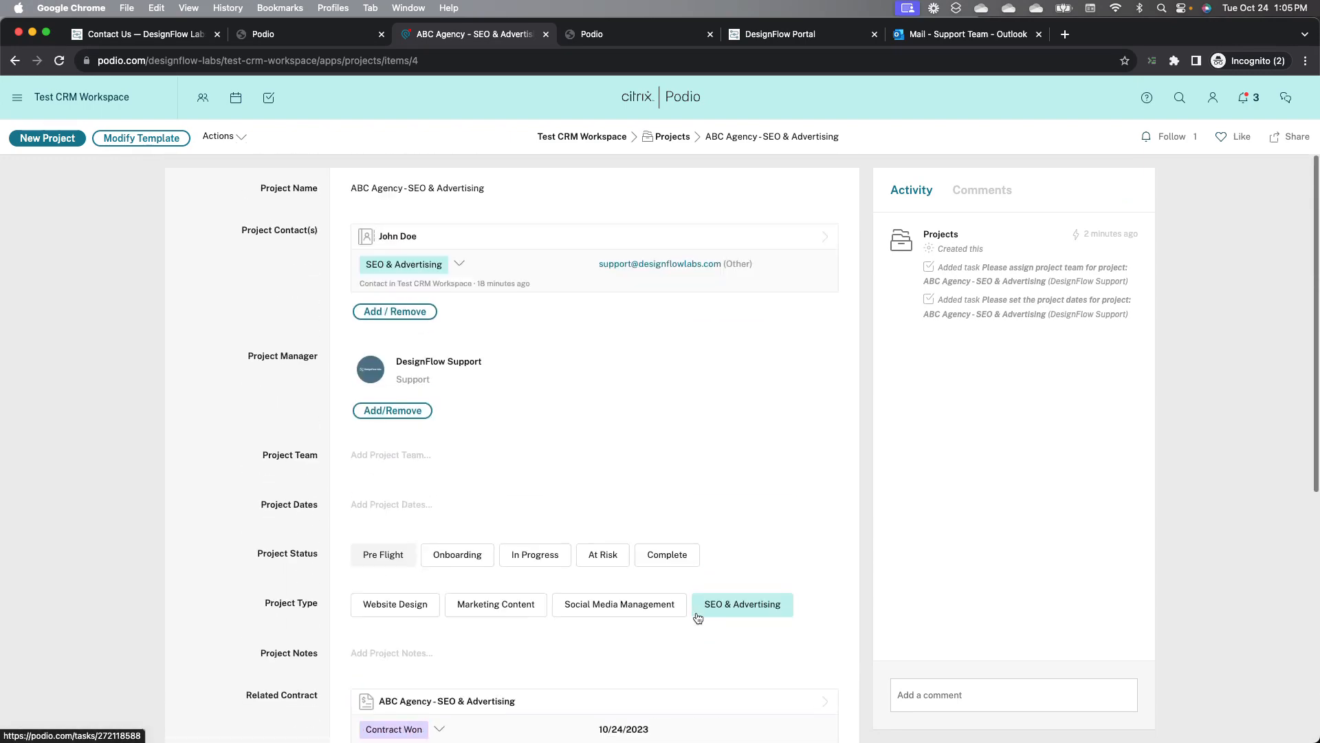
Step: Add the workspace member to the project's Project Team
{"action": "left_click", "coordinate": [390, 457]}
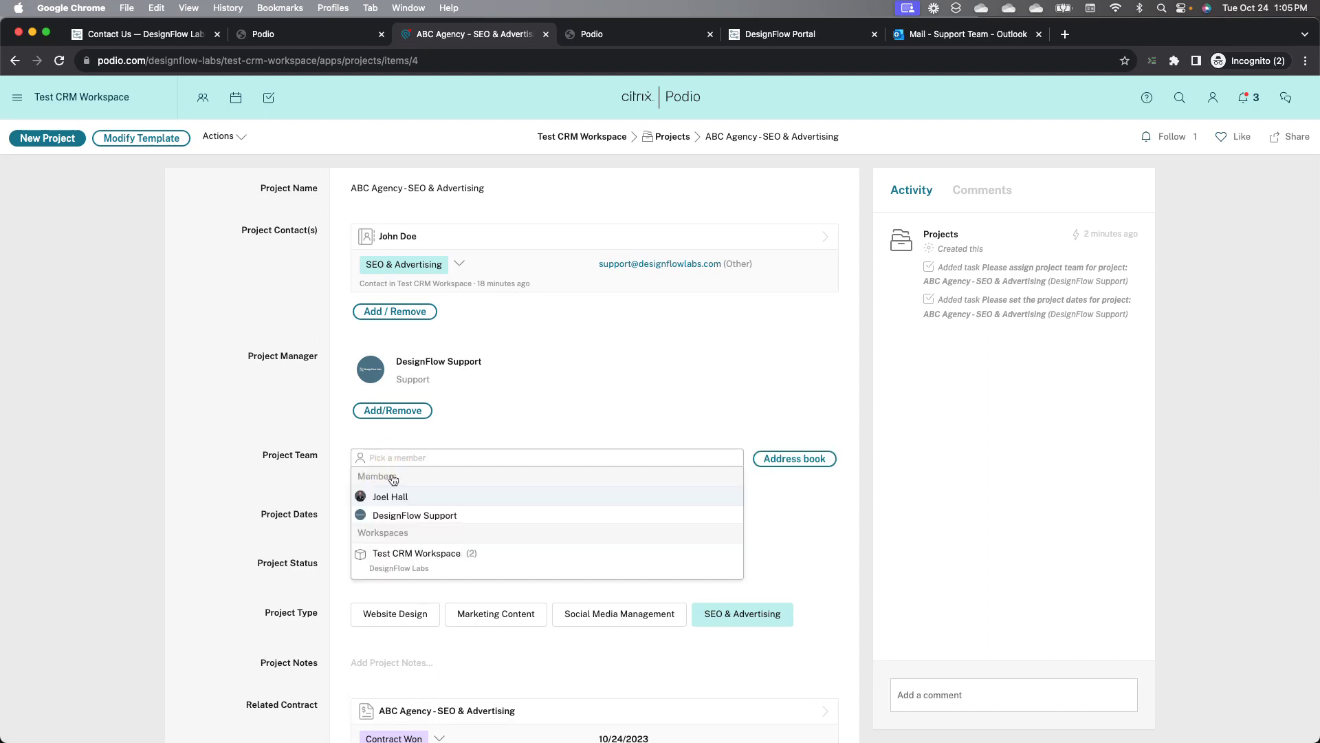
{"action": "left_click", "coordinate": [393, 498]}
{"action": "left_click", "coordinate": [278, 473]}
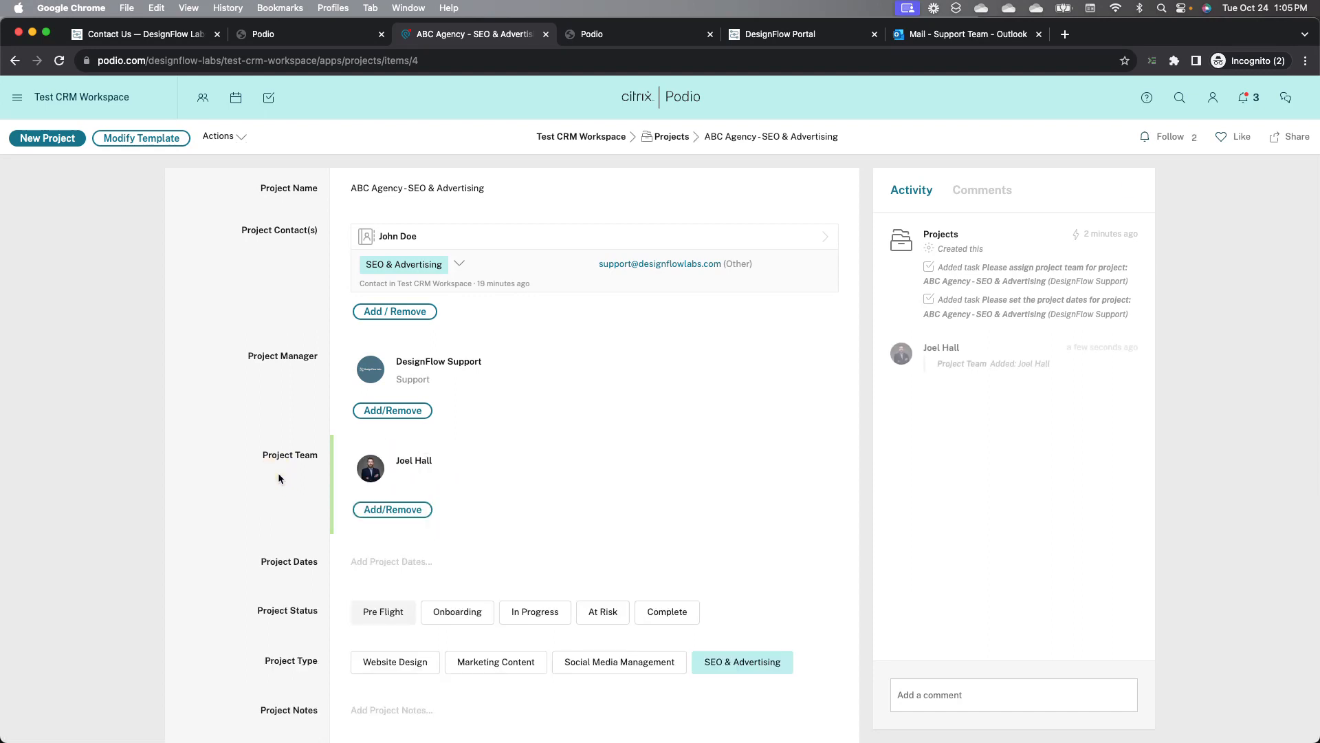
Step: Set the Project Dates from 11/01/2023 to 11/30/2023
{"action": "left_click", "coordinate": [389, 561]}
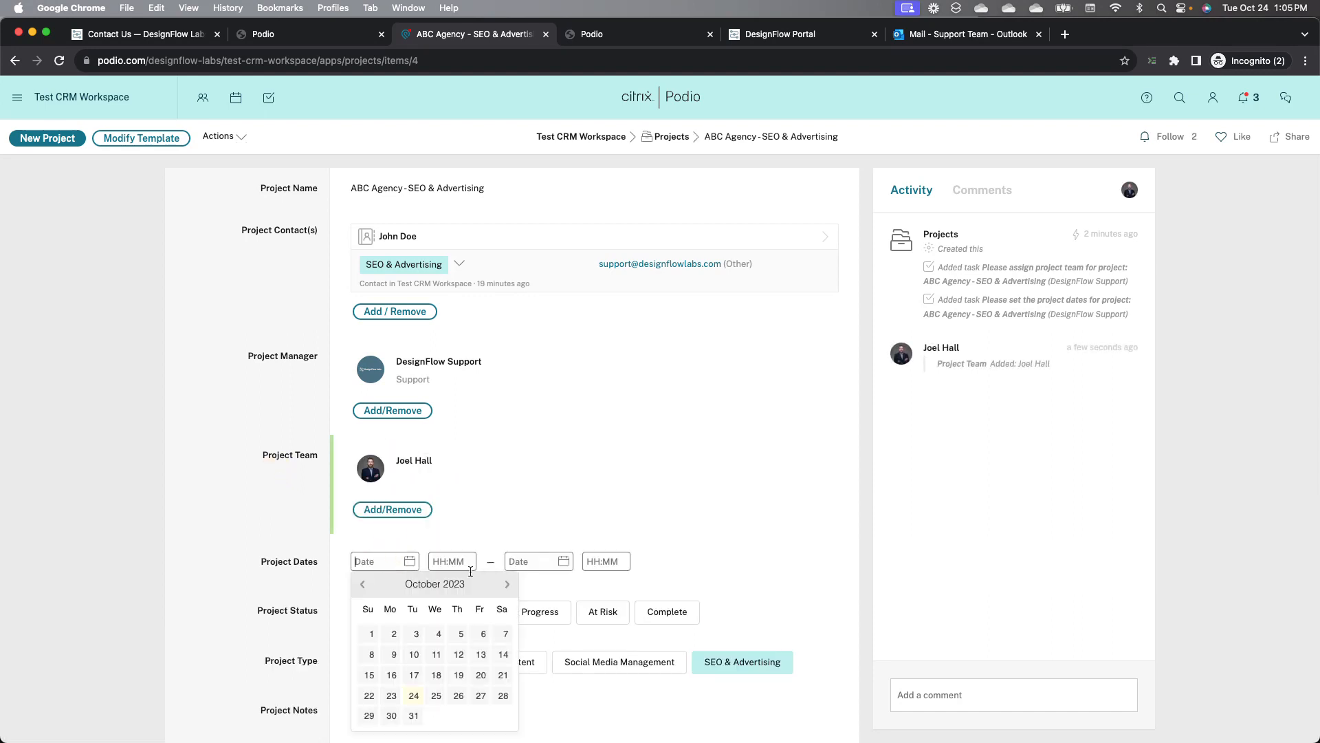
{"action": "left_click", "coordinate": [507, 584]}
{"action": "left_click", "coordinate": [436, 633]}
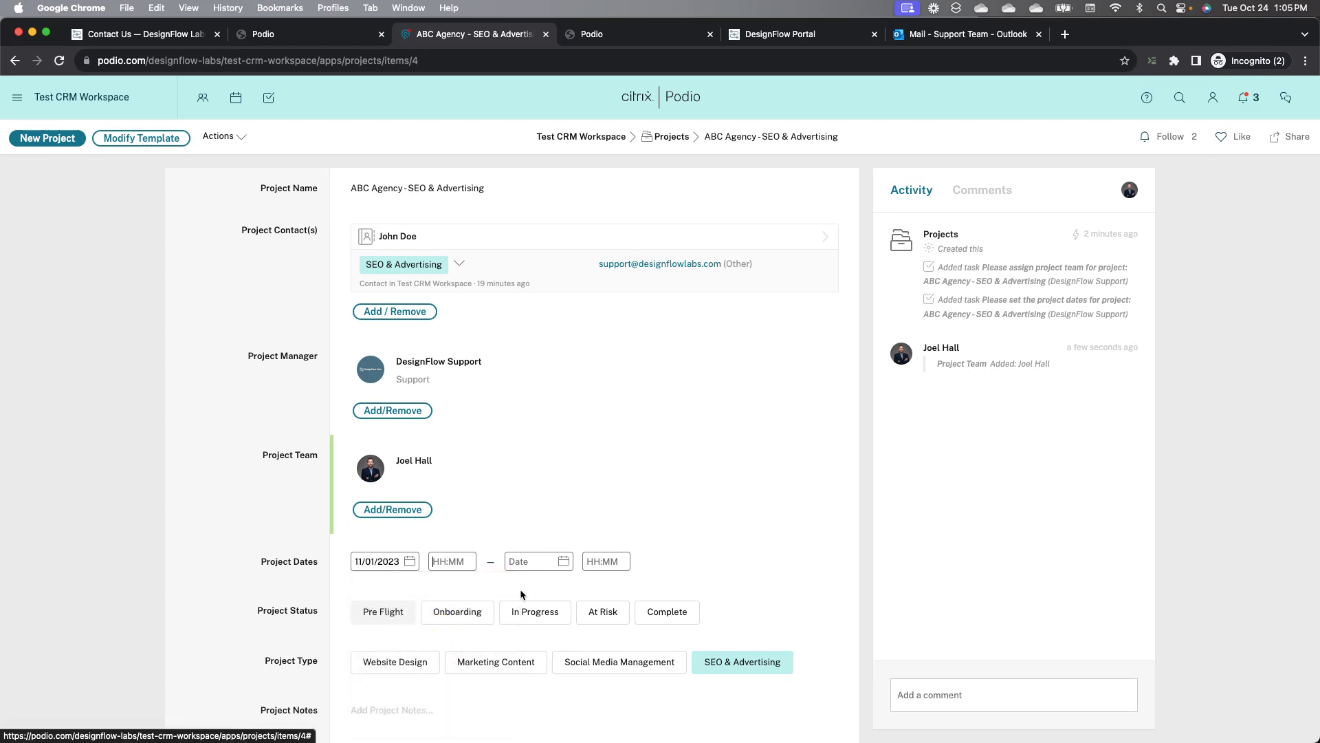
{"action": "left_click", "coordinate": [564, 561]}
{"action": "left_click", "coordinate": [610, 715]}
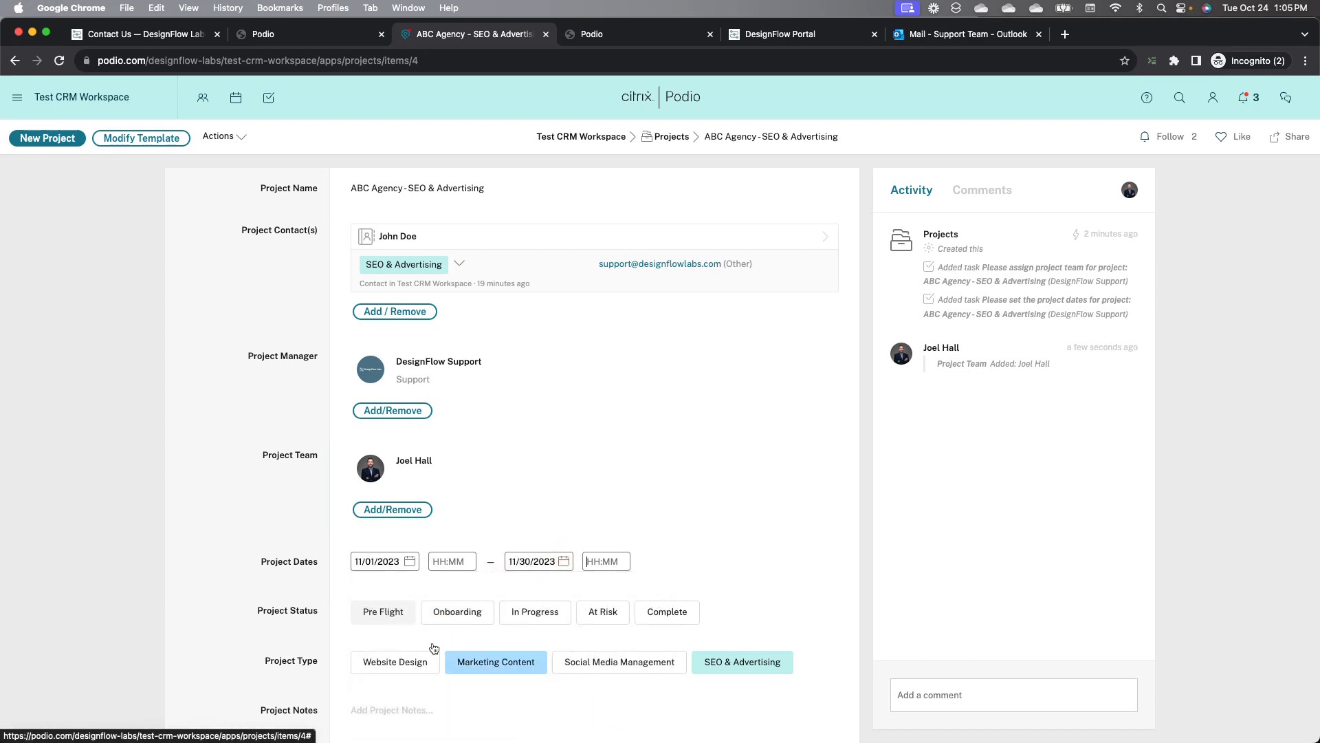
{"action": "left_click", "coordinate": [256, 537]}
Step: Mark both project tasks, assigning the team and setting the dates, as completed
{"action": "scroll", "coordinate": [256, 533], "scroll_direction": "down", "scroll_amount": 2}
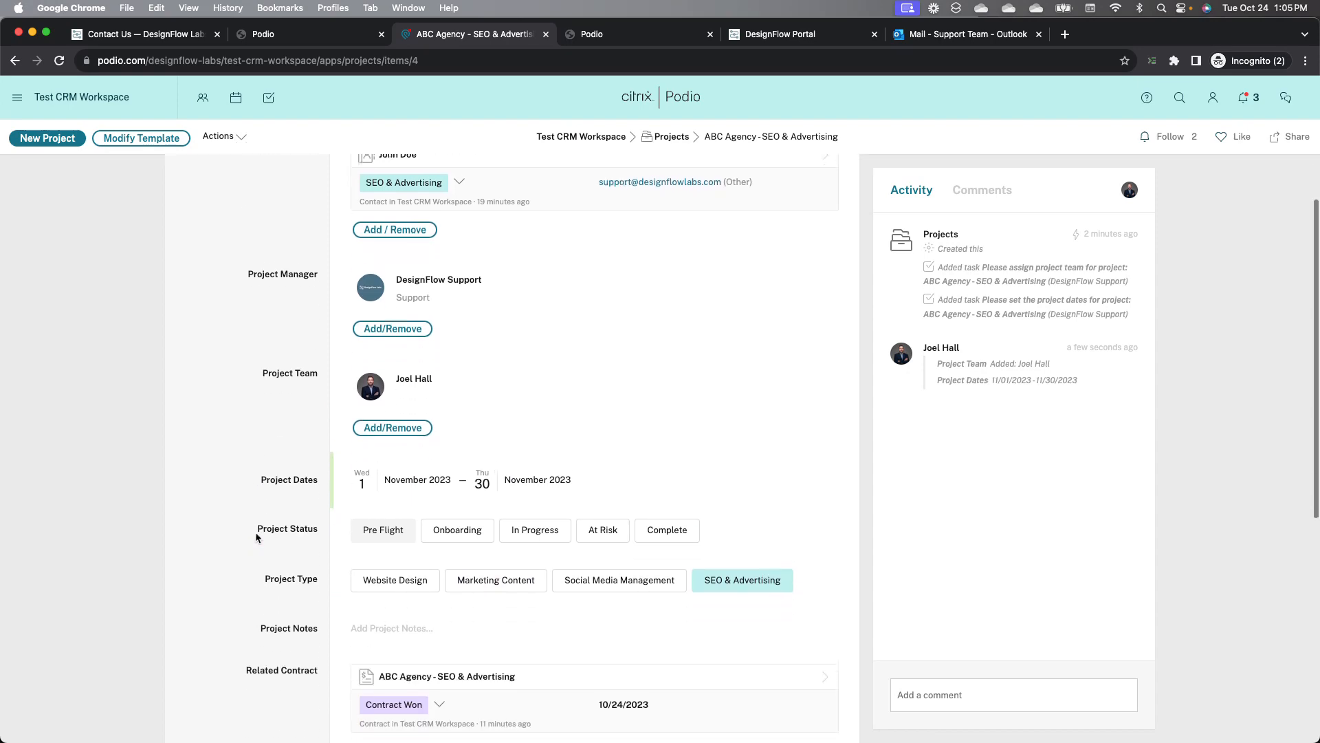
{"action": "scroll", "coordinate": [256, 537], "scroll_direction": "down", "scroll_amount": 6}
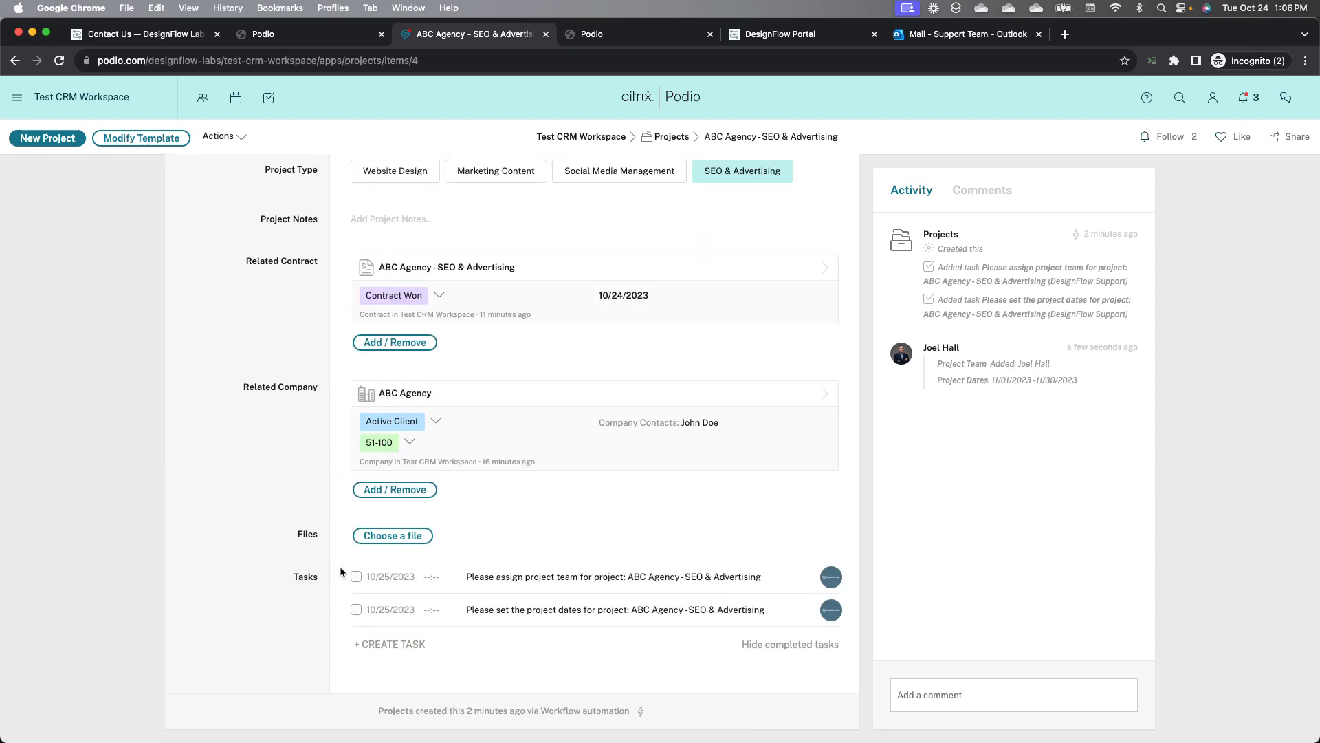
{"action": "left_click", "coordinate": [356, 576]}
{"action": "left_click", "coordinate": [356, 610]}
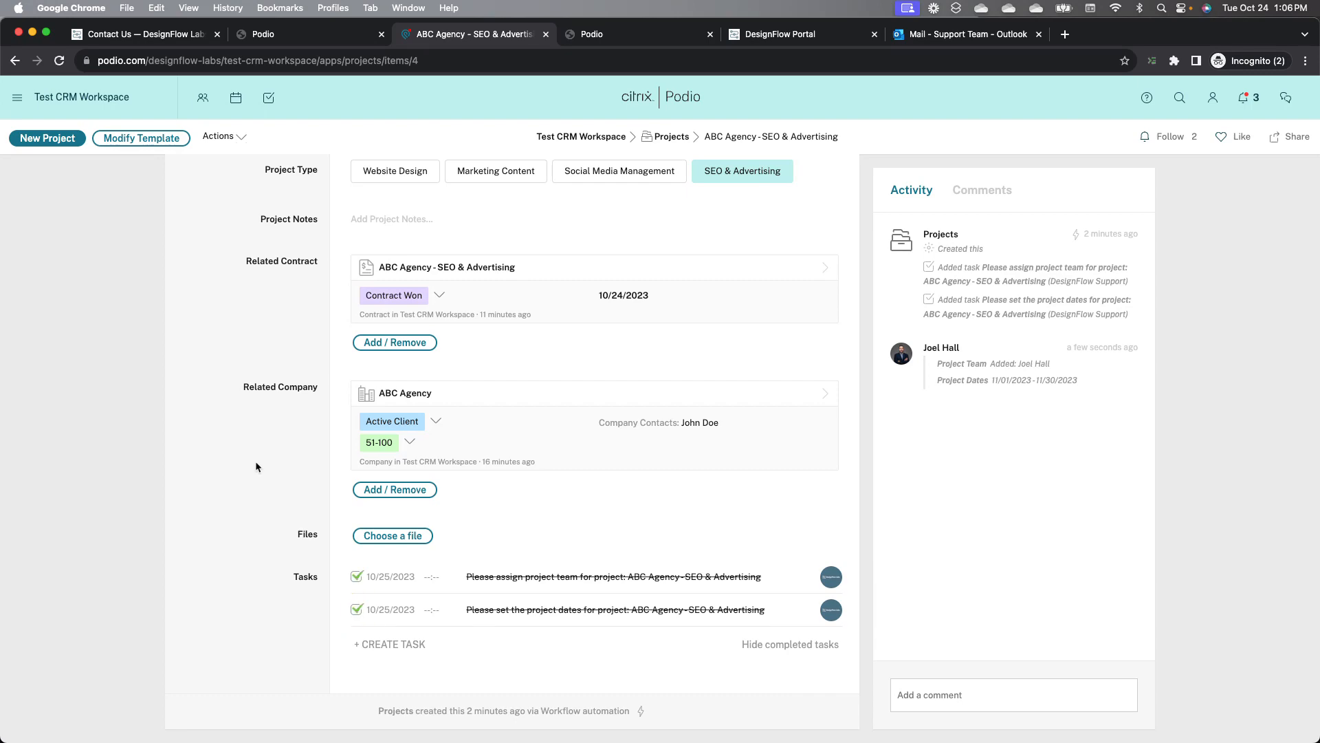
Step: Set the Project Status to Onboarding
{"action": "scroll", "coordinate": [256, 467], "scroll_direction": "up", "scroll_amount": 2}
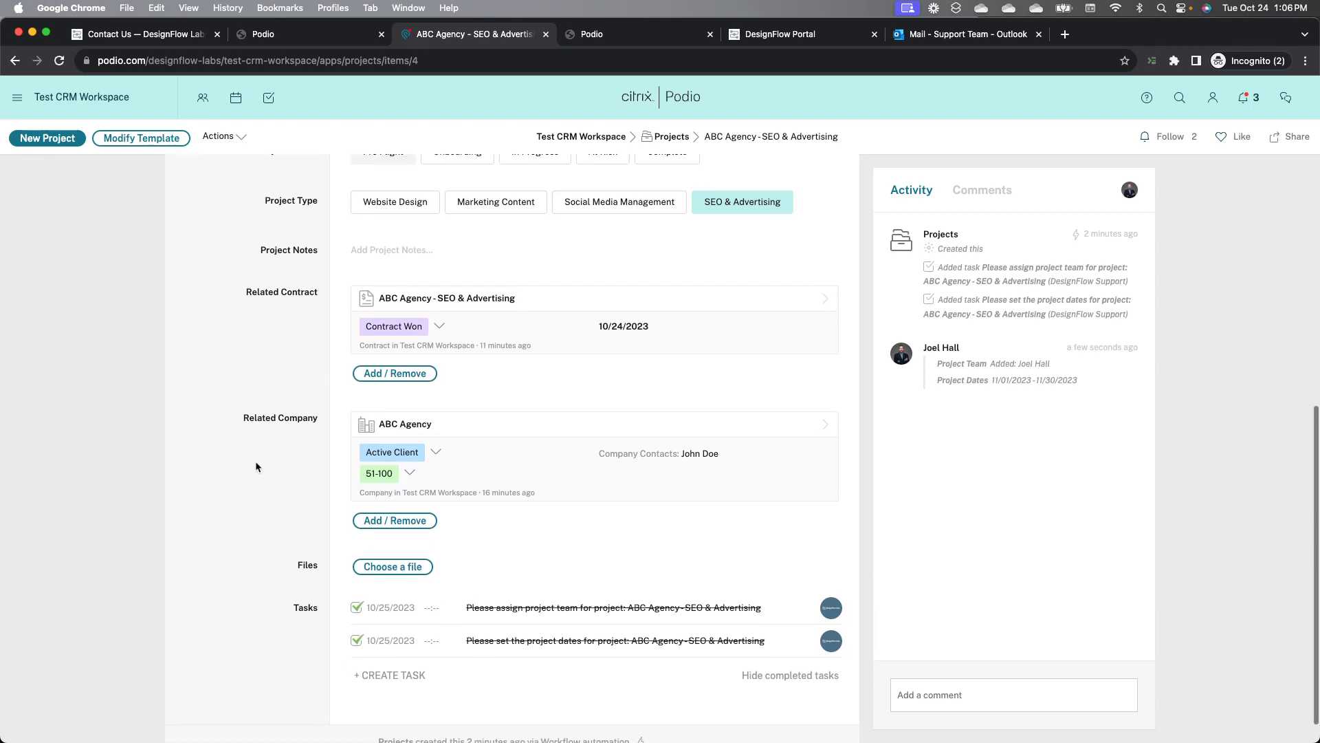
{"action": "scroll", "coordinate": [255, 467], "scroll_direction": "up", "scroll_amount": 10}
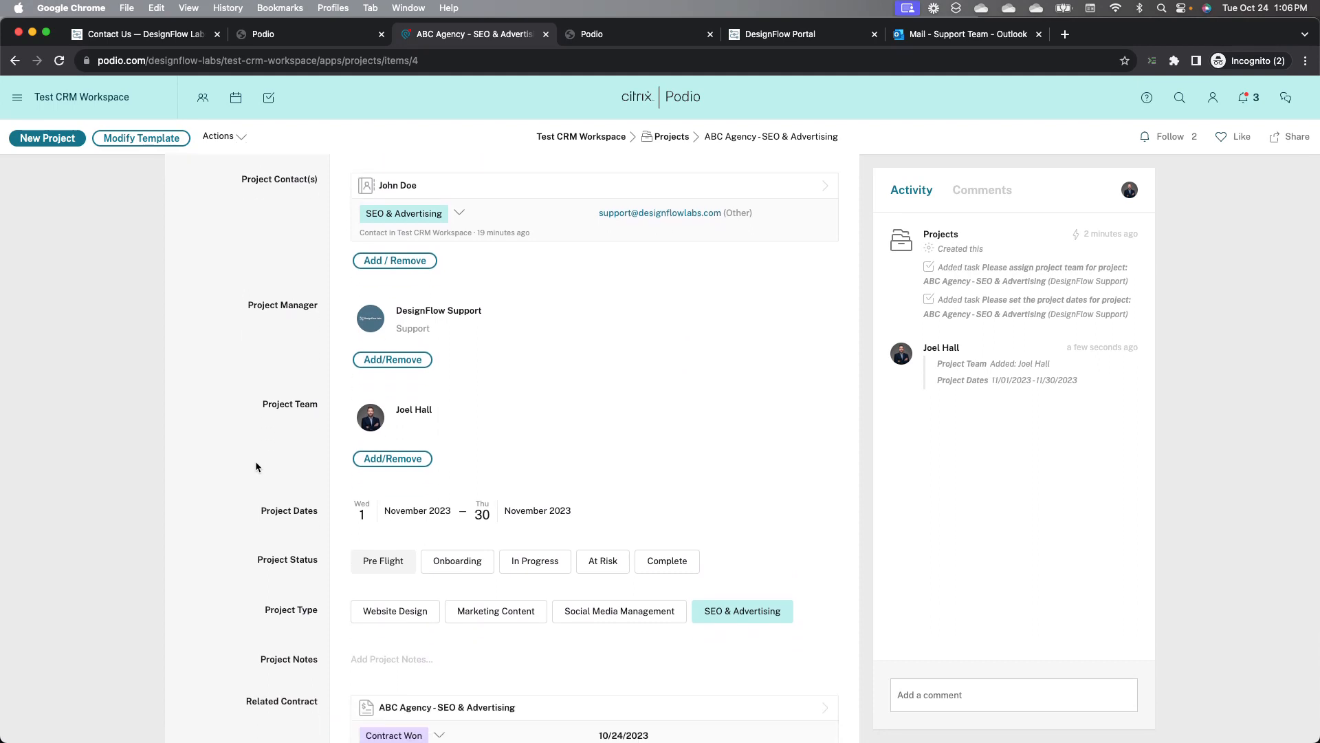
{"action": "left_click", "coordinate": [453, 560]}
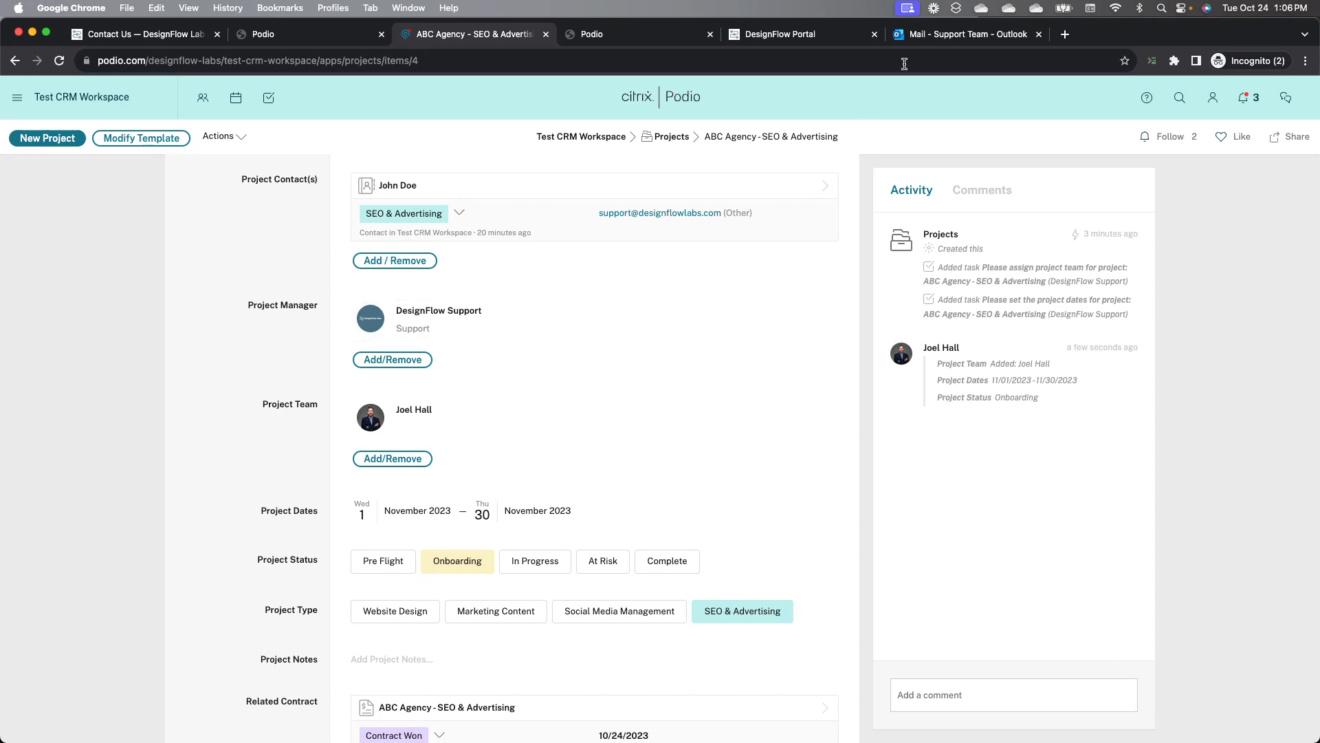
Step: Open the new project-ready email in the Outlook inbox
{"action": "left_click", "coordinate": [925, 40]}
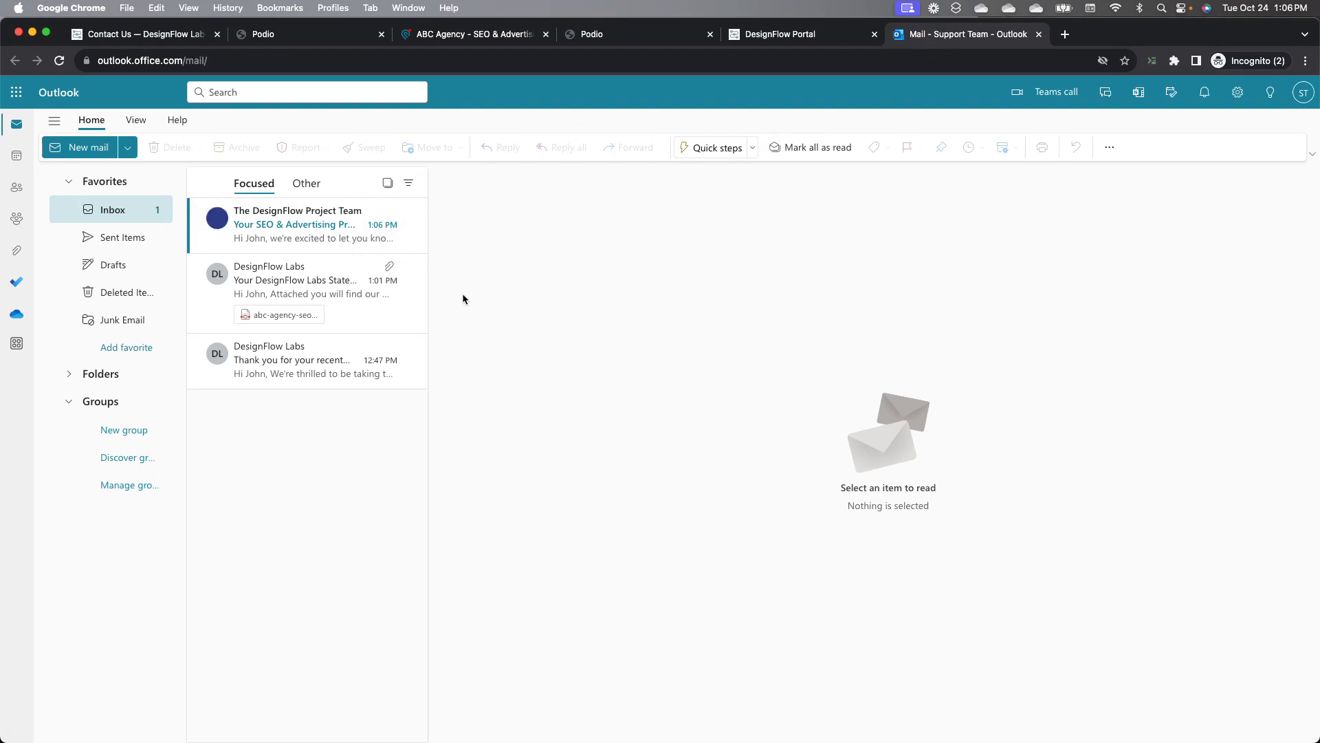
{"action": "left_click", "coordinate": [282, 240]}
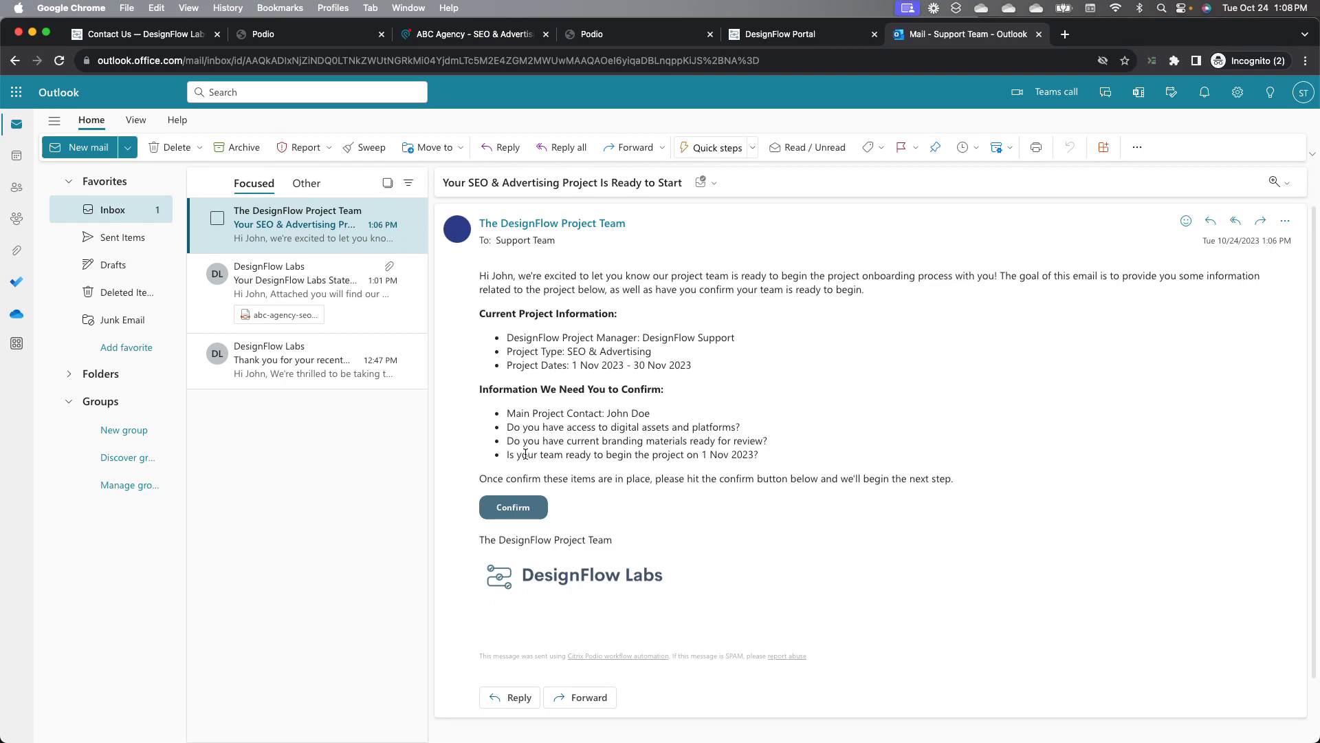
Step: Confirm the client's readiness from the project-ready email and close the confirmation page
{"action": "left_click", "coordinate": [475, 34]}
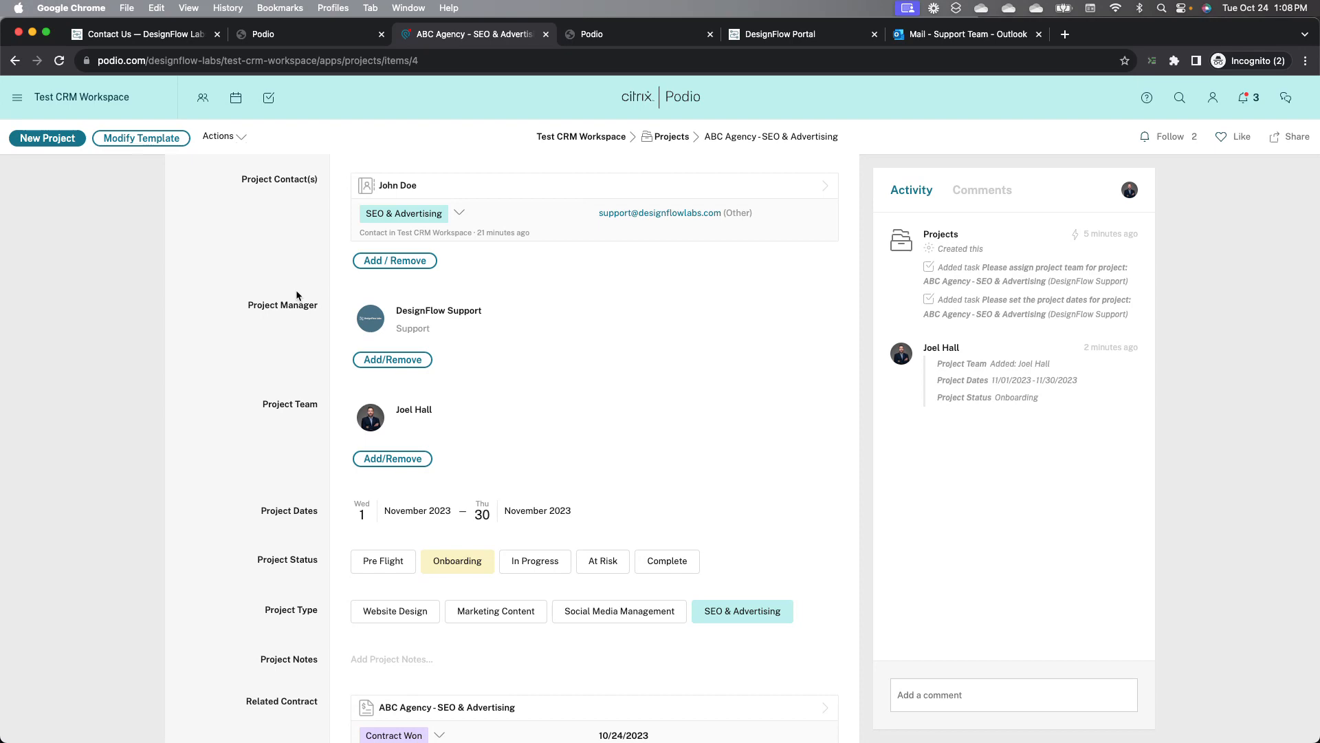
{"action": "left_click", "coordinate": [976, 34]}
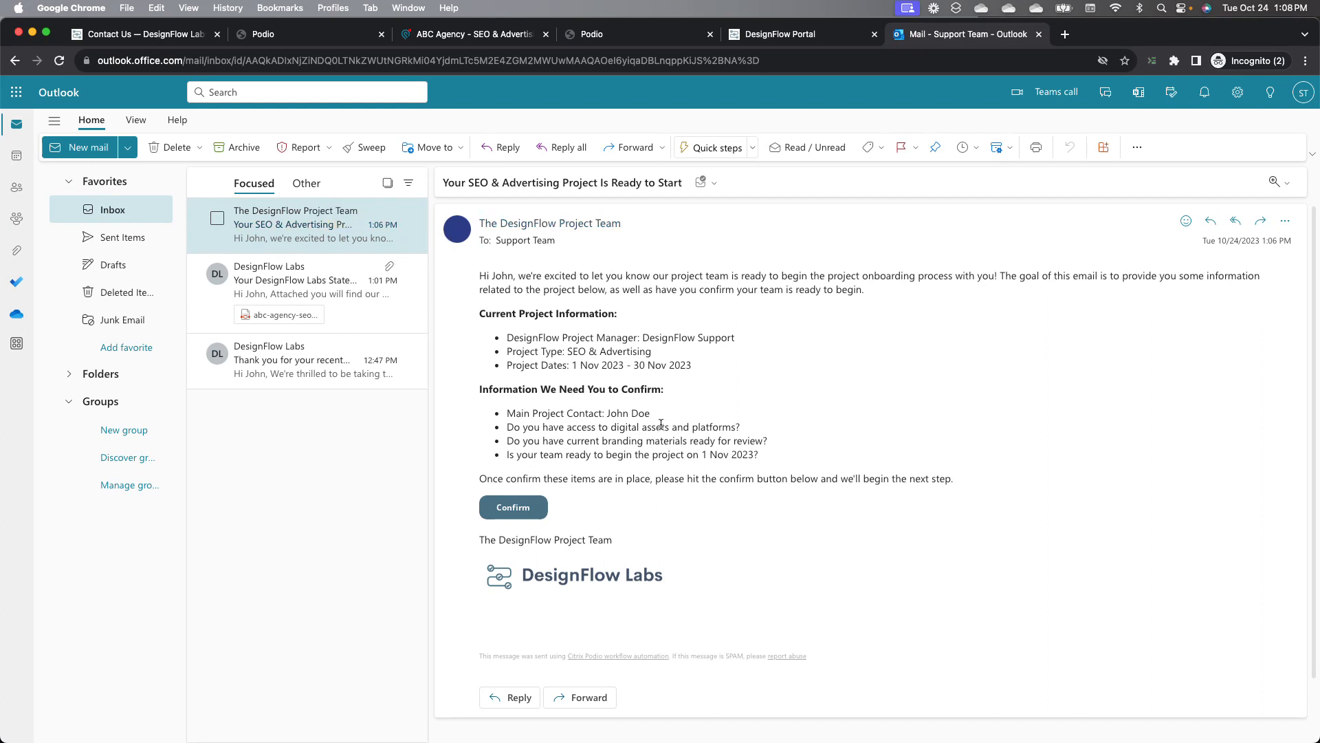
{"action": "left_click", "coordinate": [527, 506]}
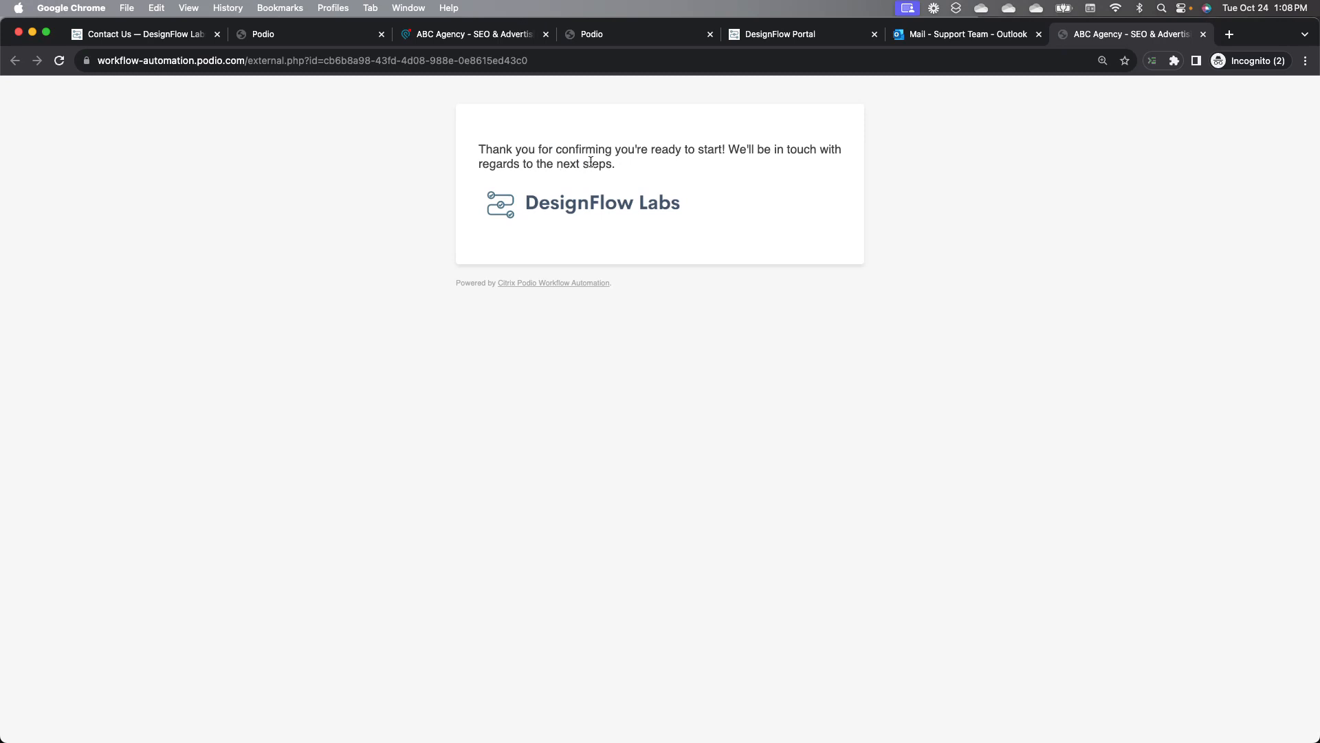
{"action": "left_click", "coordinate": [1203, 35]}
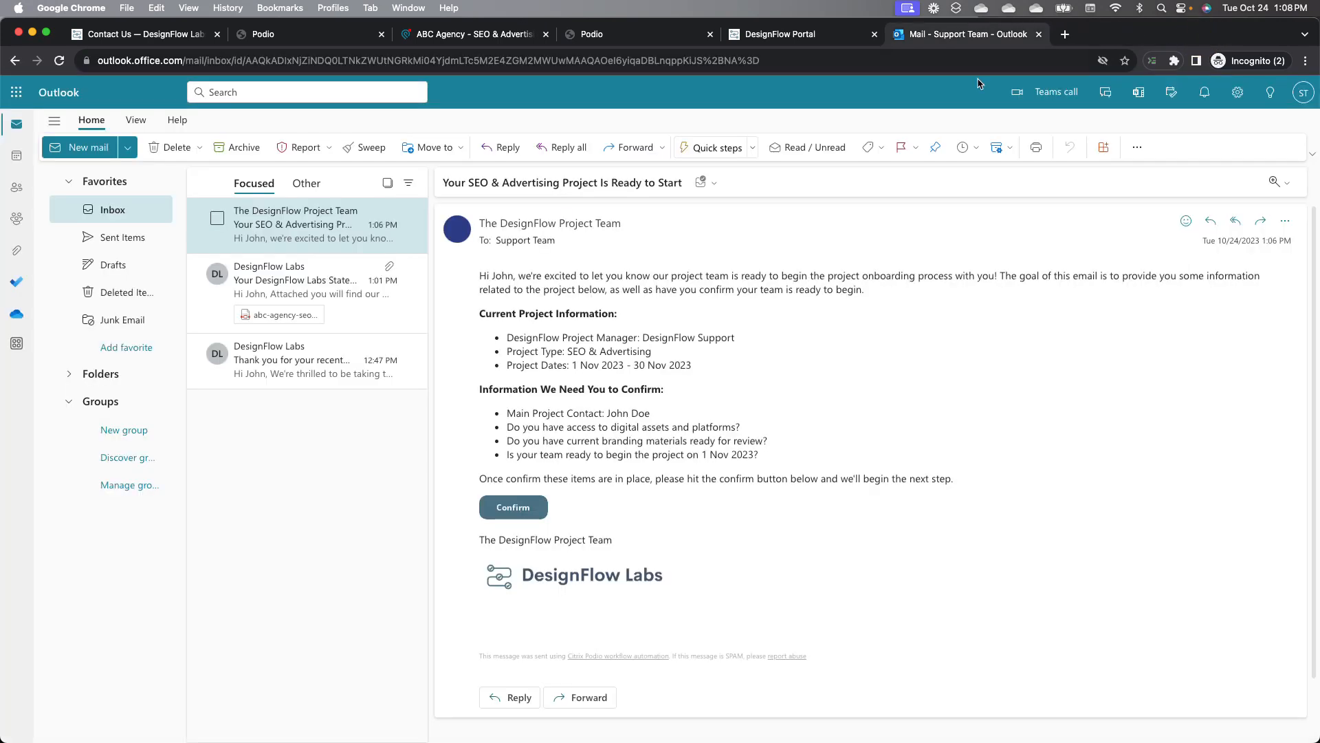
Step: Set the ABC Agency project's status to Complete and return to the workspace activity stream
{"action": "left_click", "coordinate": [502, 35]}
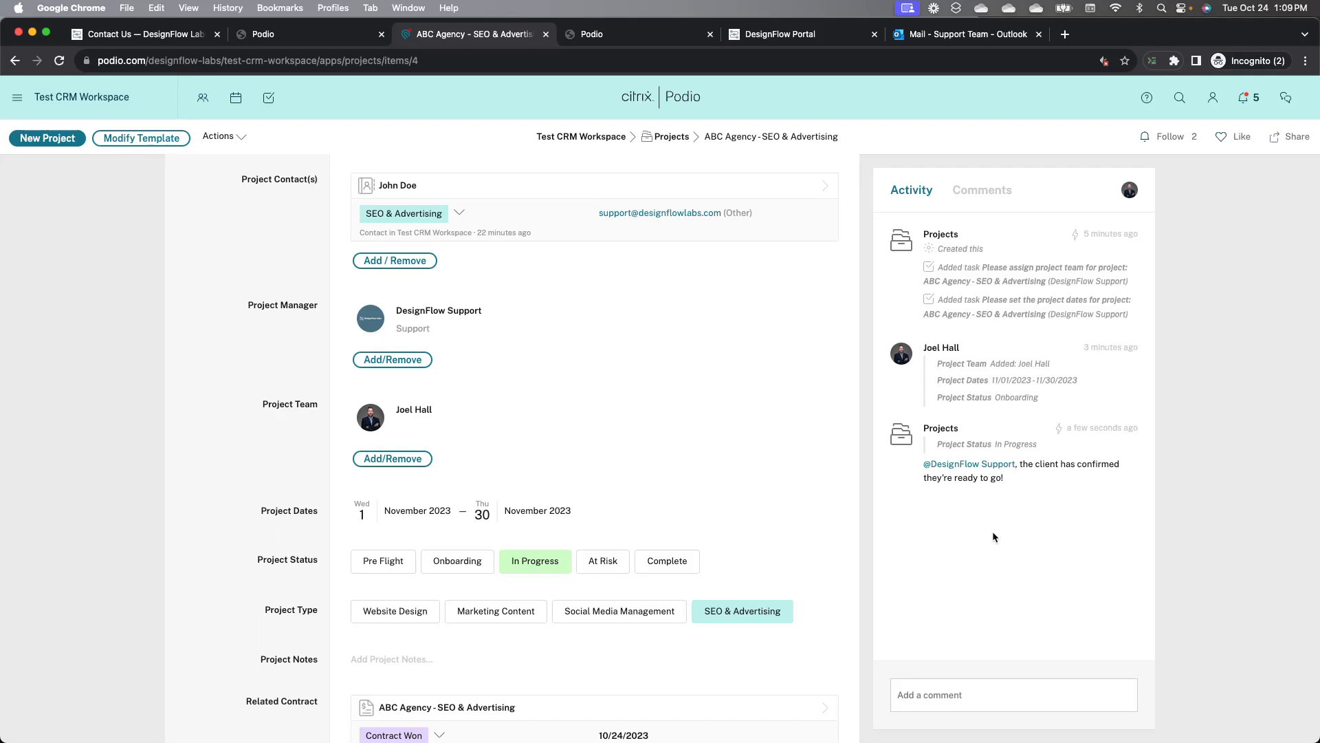
{"action": "left_click", "coordinate": [666, 560]}
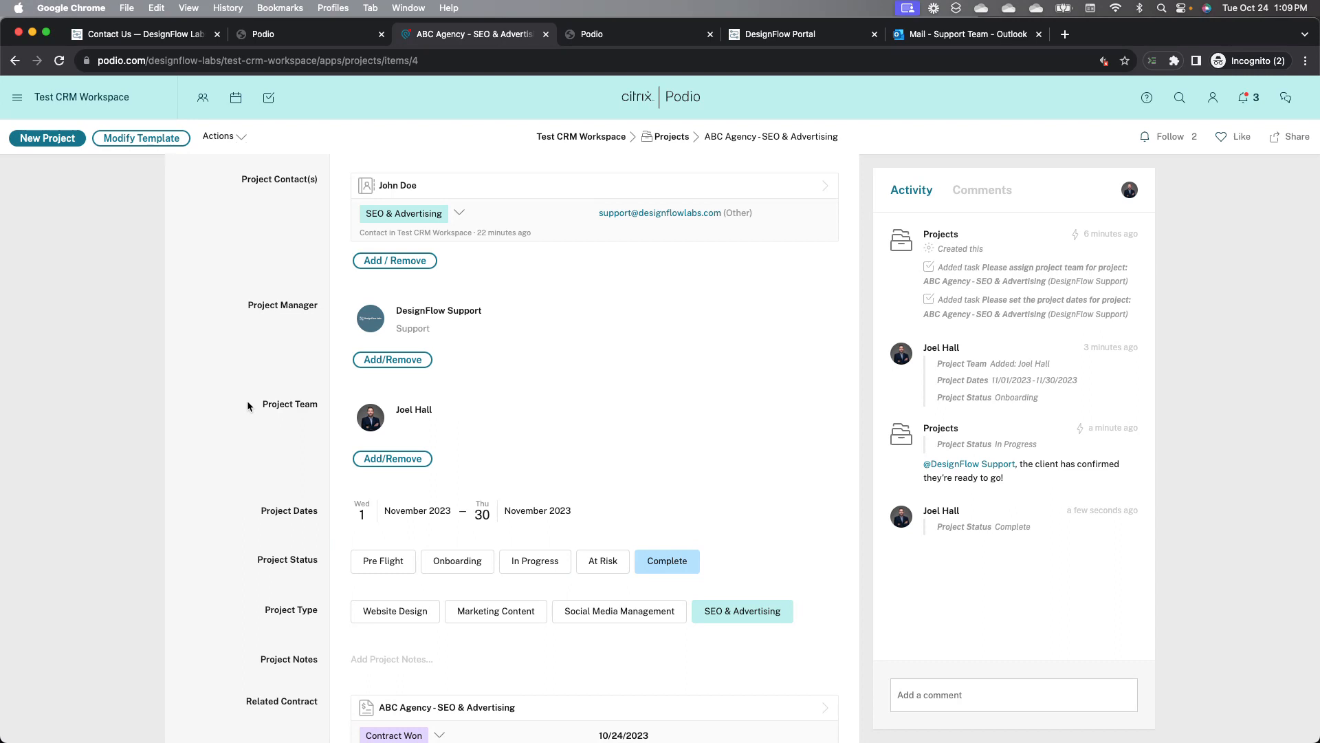
{"action": "left_click", "coordinate": [604, 138]}
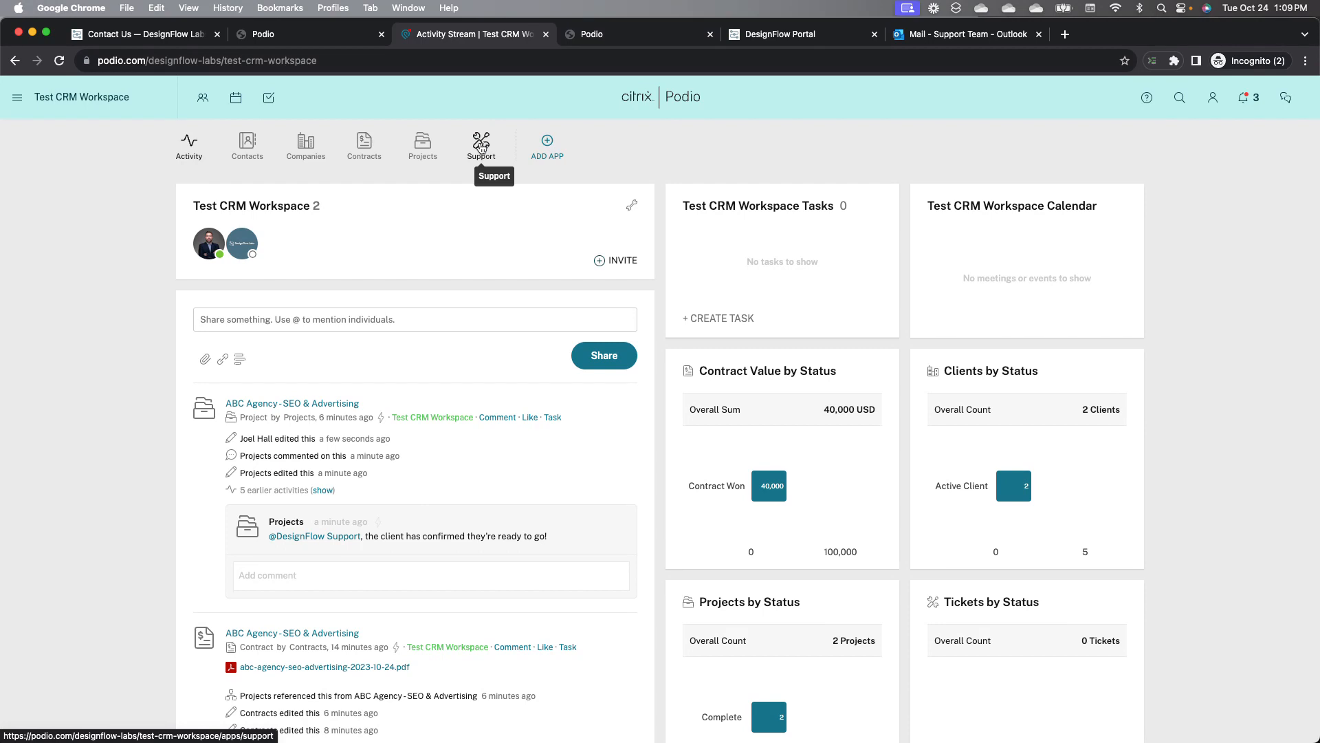
Step: Reload the DesignFlow Labs support request web form
{"action": "left_click", "coordinate": [598, 38]}
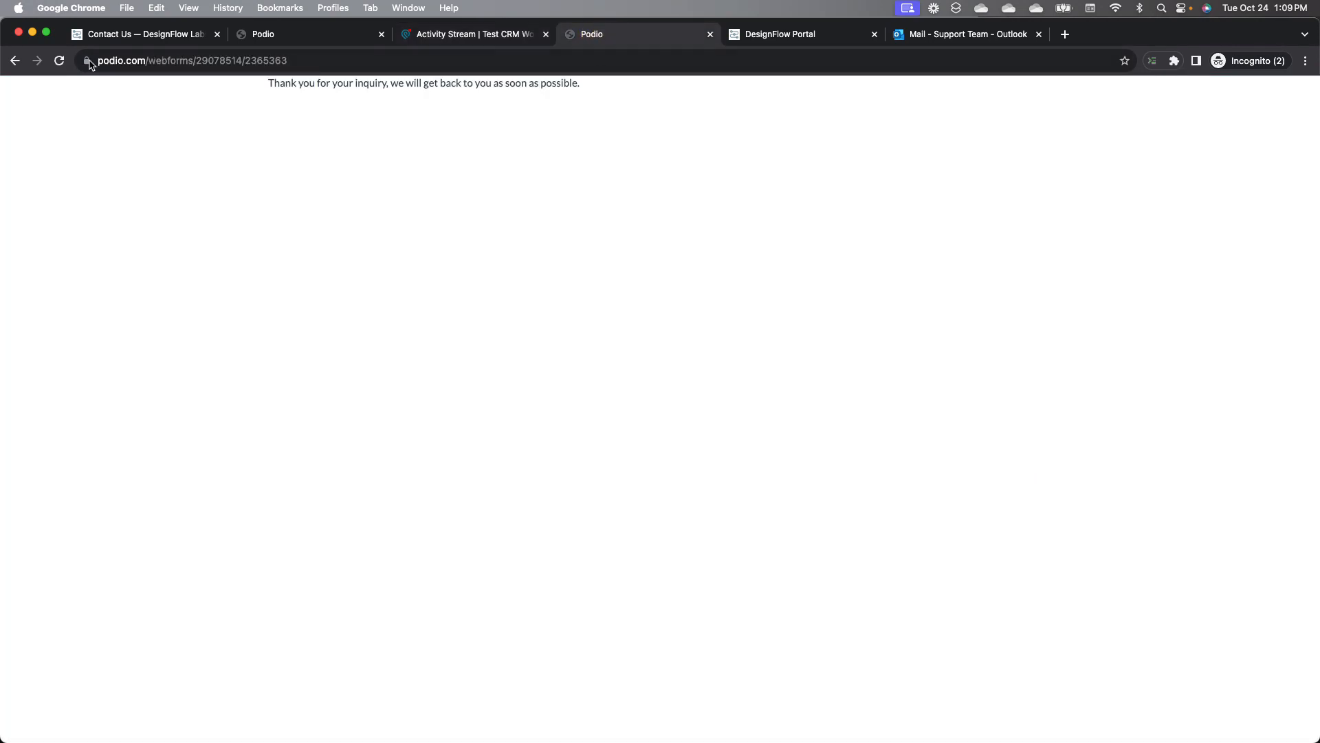
{"action": "left_click", "coordinate": [14, 61]}
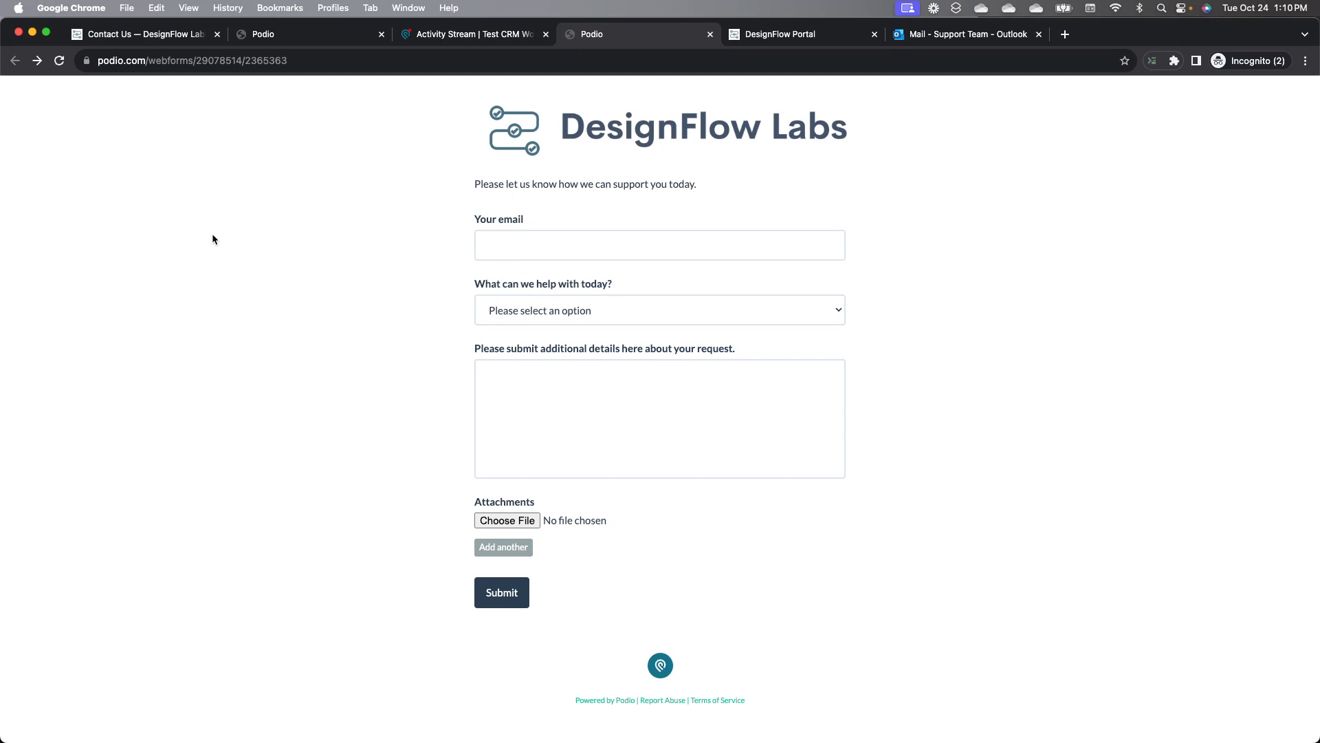
{"action": "left_click", "coordinate": [820, 37]}
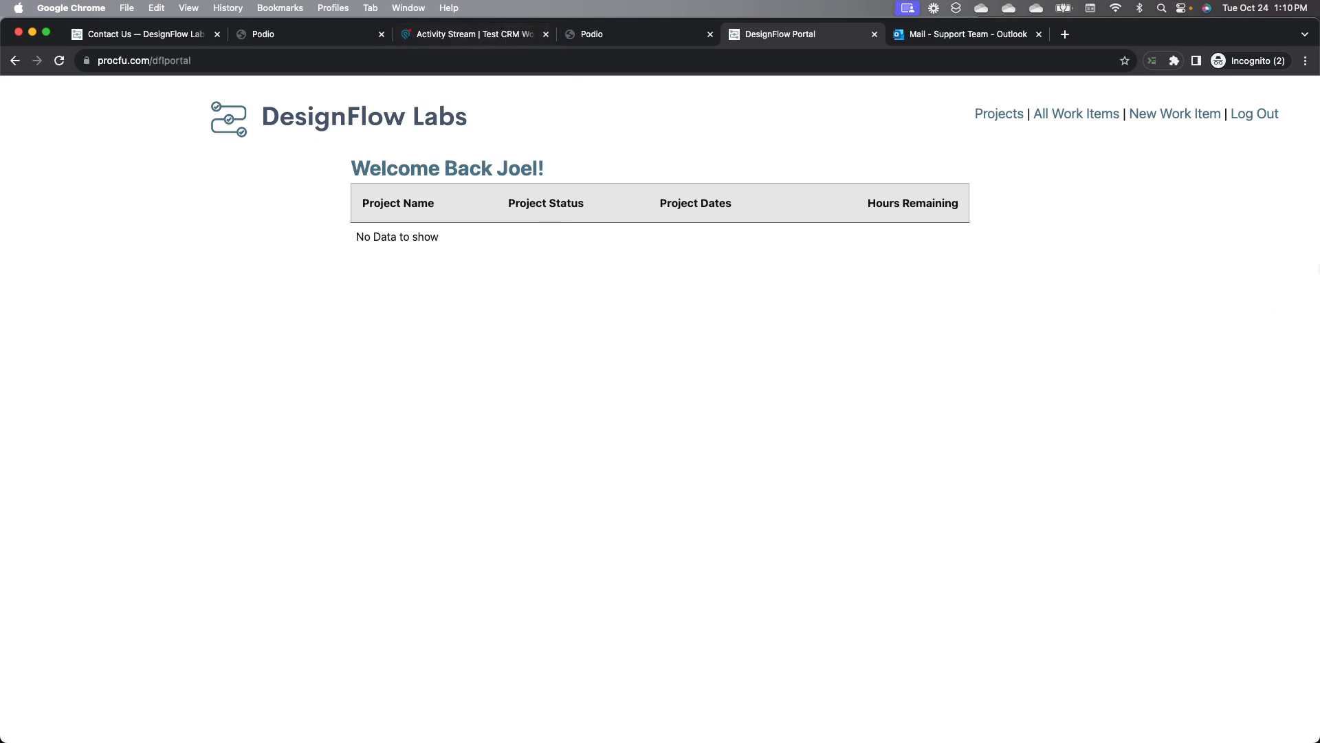
{"action": "left_click", "coordinate": [1173, 113]}
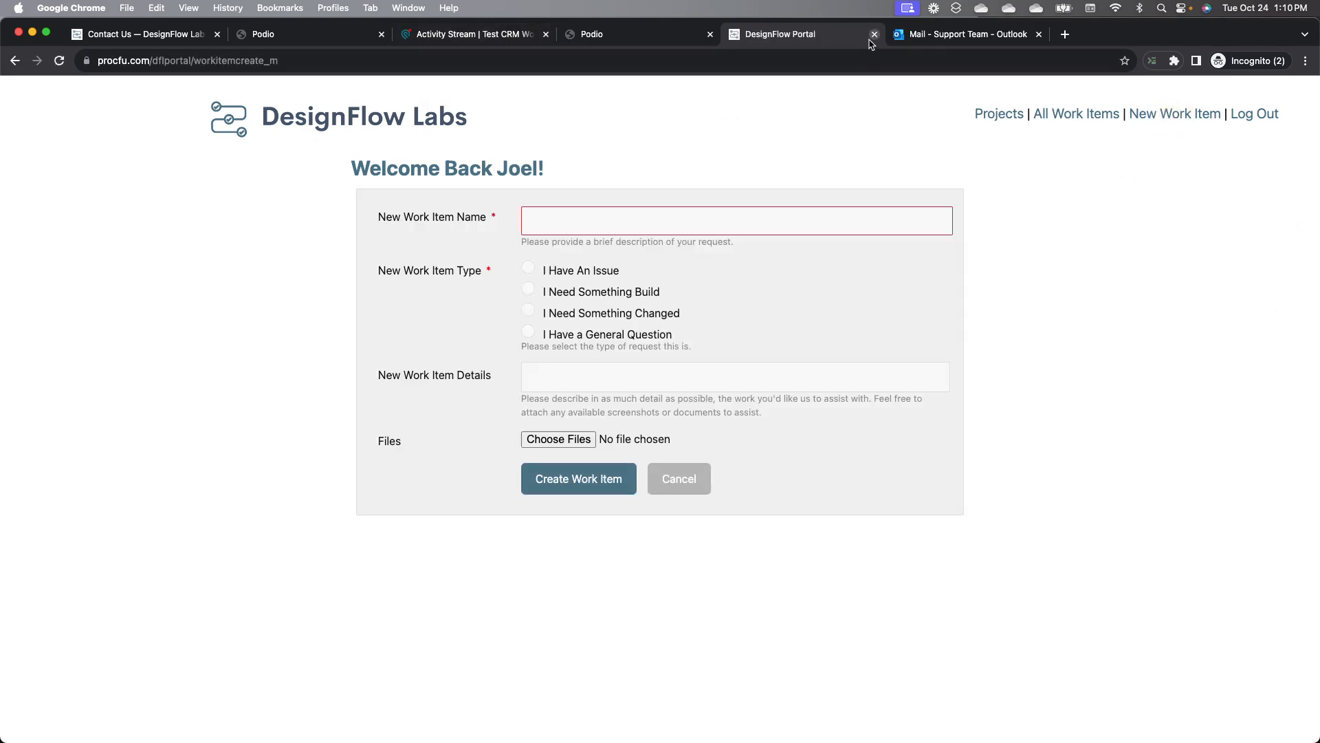
{"action": "left_click", "coordinate": [640, 39]}
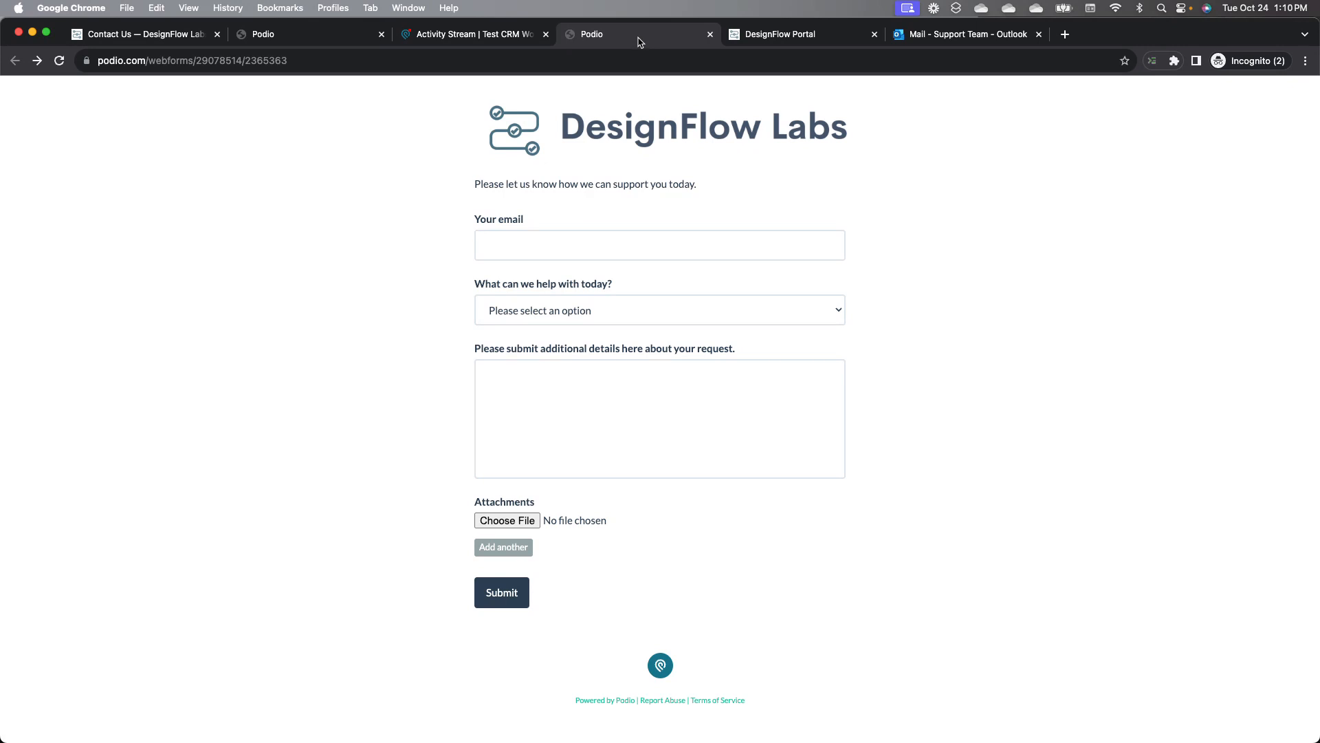
Step: Submit the support form with the support e-mail address, 'I have an issue.', and the pasted duplicate-URL issue description
{"action": "left_click", "coordinate": [555, 240]}
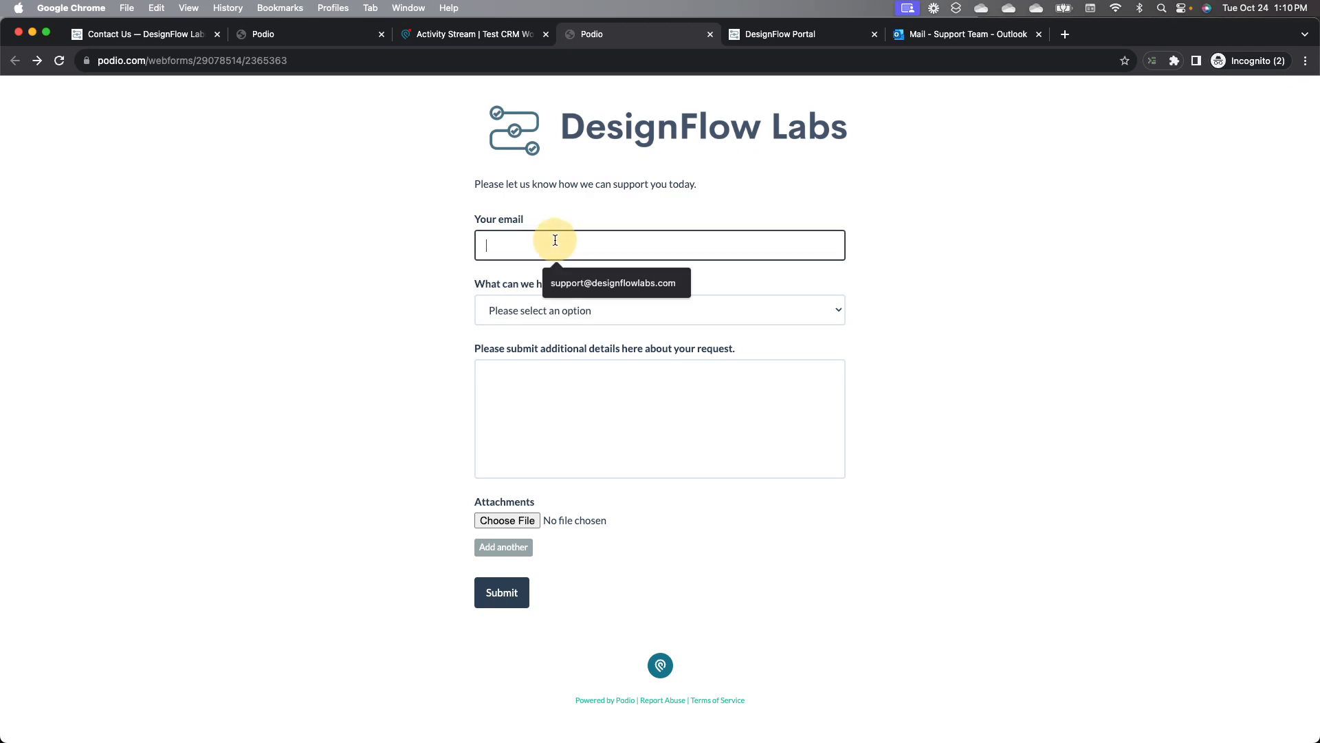
{"action": "left_click", "coordinate": [573, 289]}
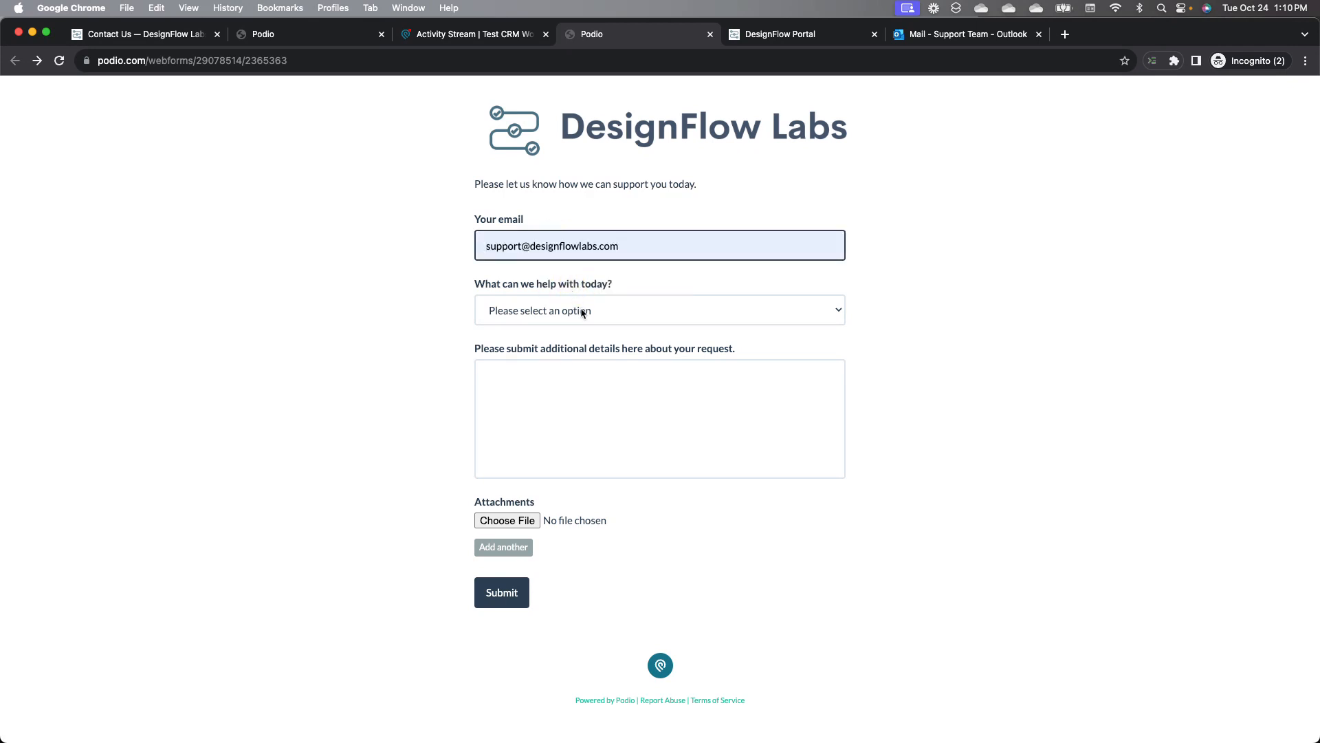
{"action": "left_click", "coordinate": [582, 310]}
{"action": "left_click", "coordinate": [576, 330]}
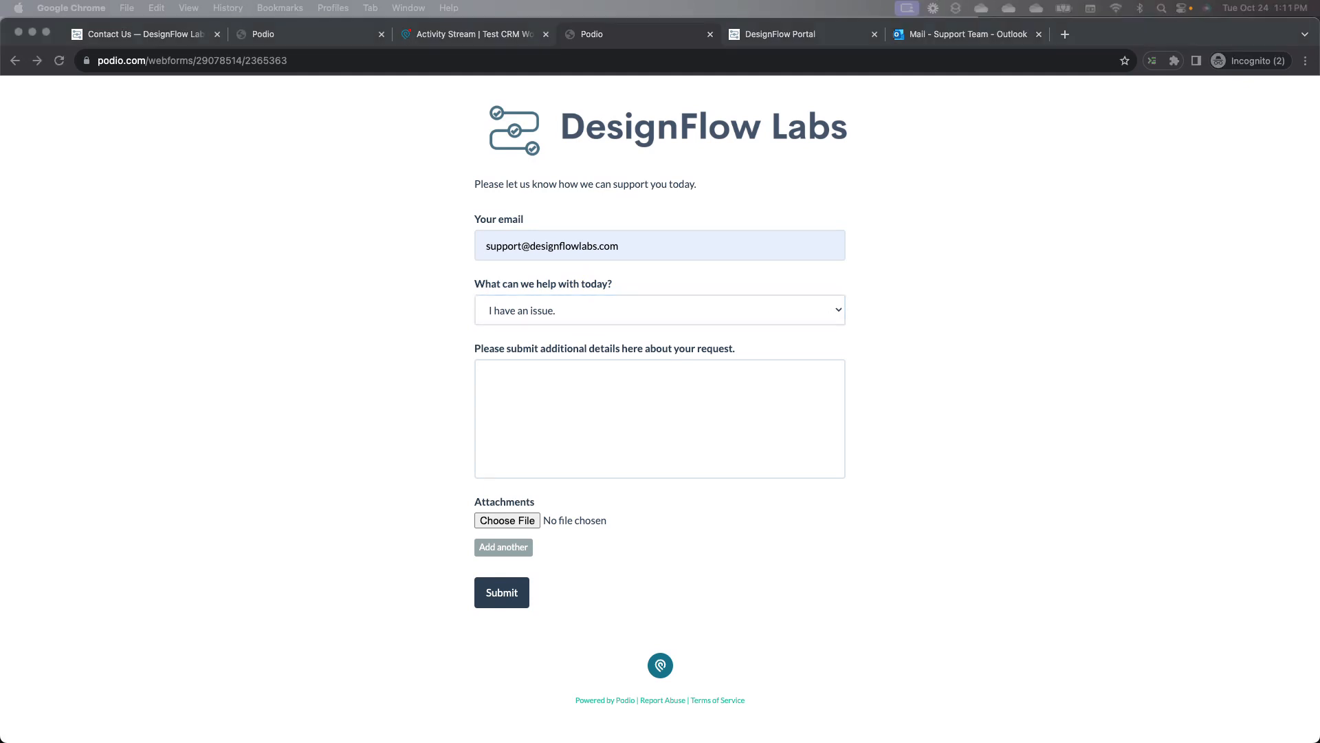
{"action": "left_click", "coordinate": [617, 433]}
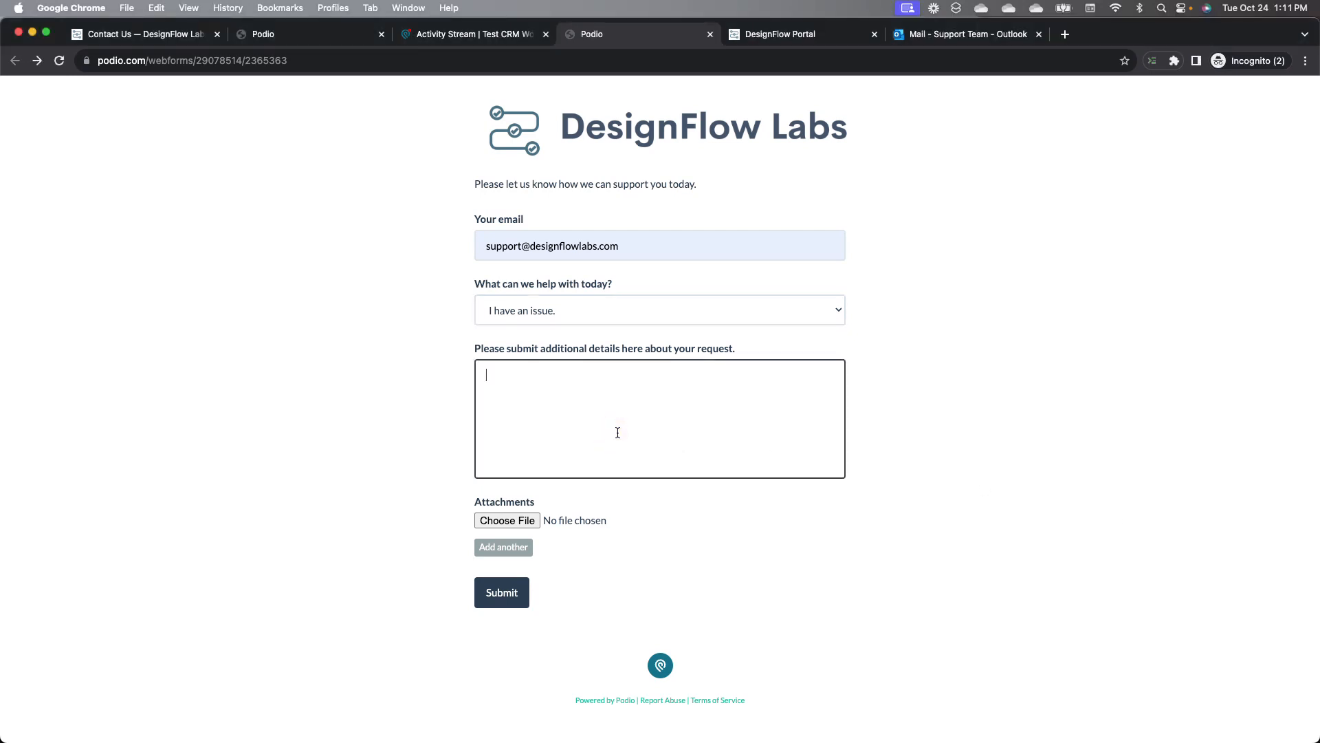
{"action": "type", "text": "Search engines are seeing multiple URLs hosting identical or very similar content as separate pages, which are diluting the page rank and authority as it gets distributed across these duplicate pages."}
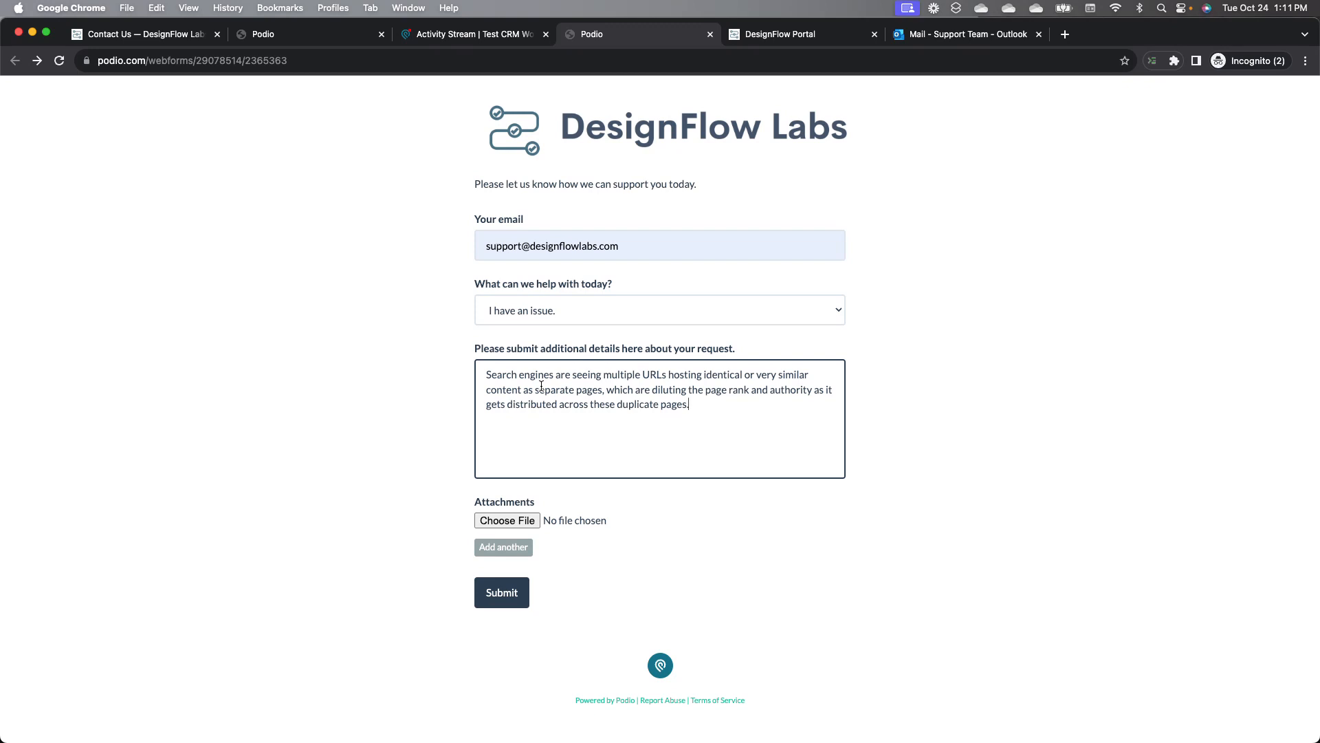
{"action": "left_click", "coordinate": [411, 343]}
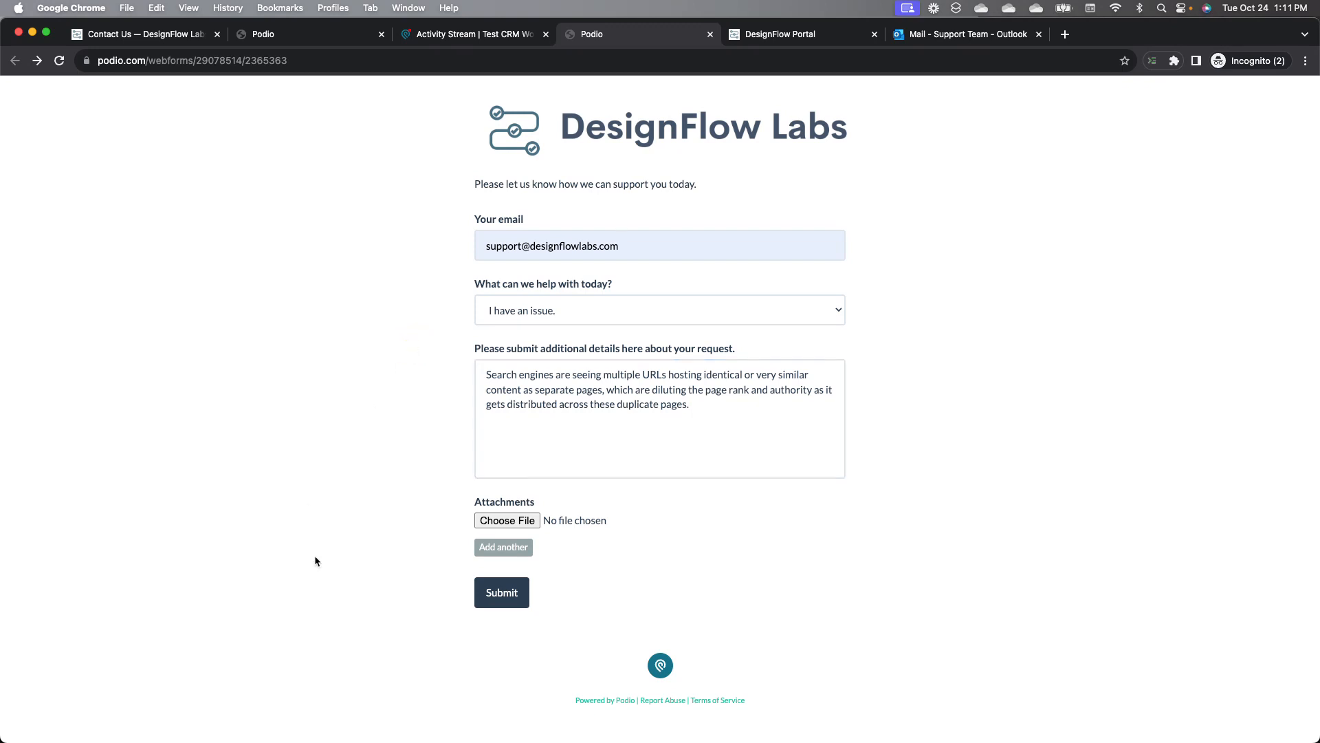
{"action": "left_click", "coordinate": [503, 595]}
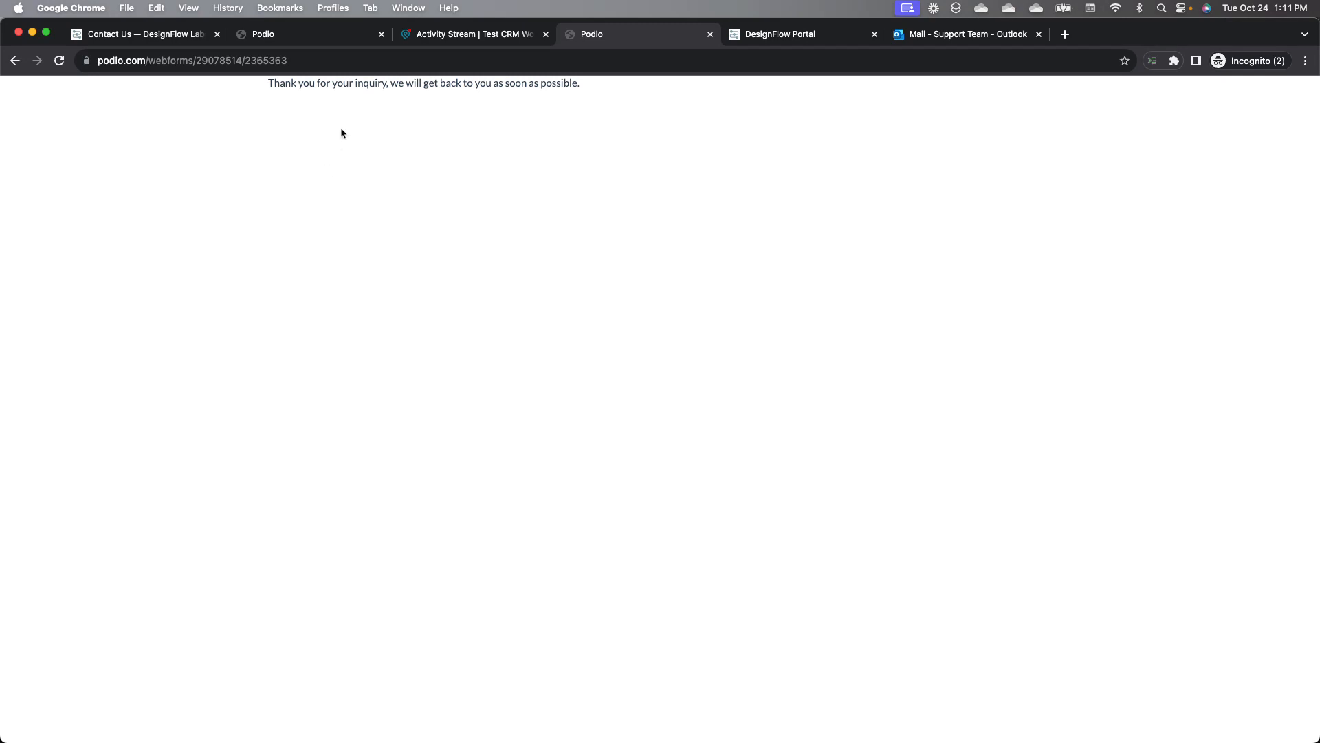
Step: Refresh the workspace activity stream and check the new support ticket and ticket dashboard
{"action": "left_click", "coordinate": [471, 40]}
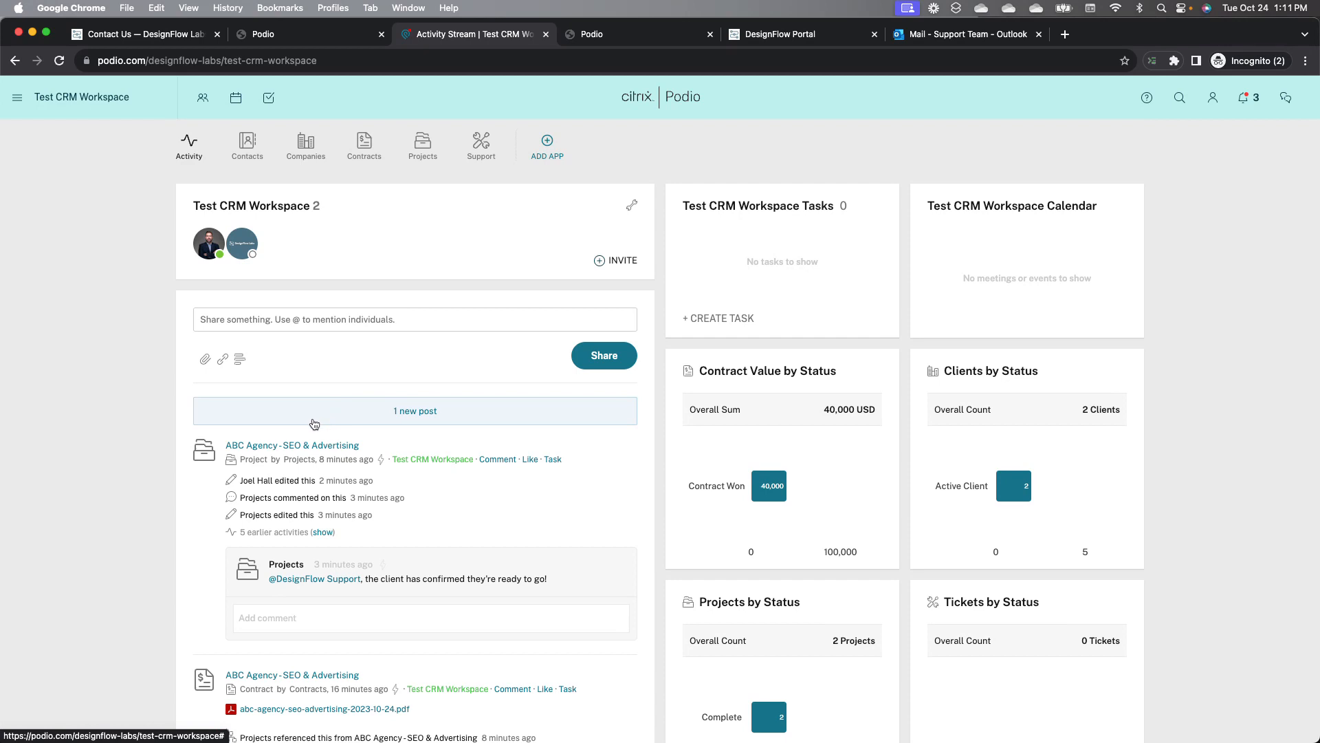
{"action": "left_click", "coordinate": [314, 420]}
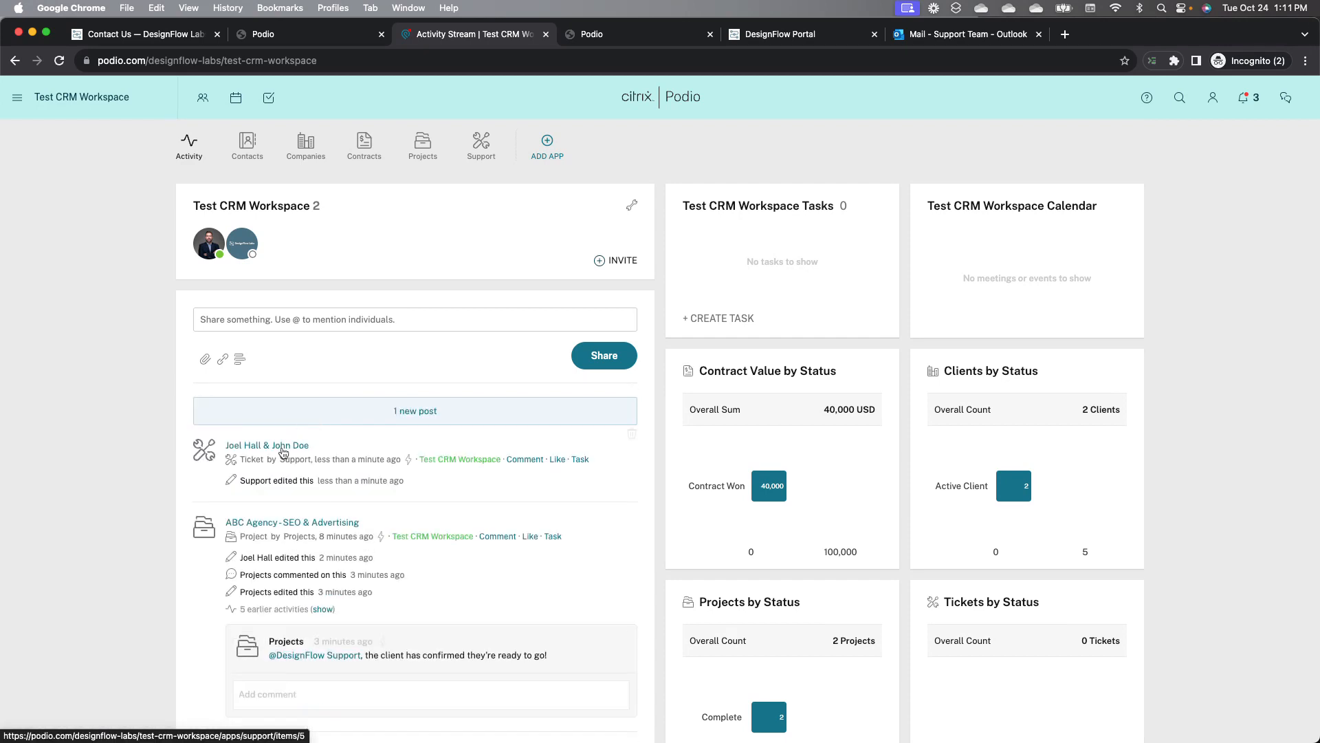
{"action": "left_click", "coordinate": [59, 60]}
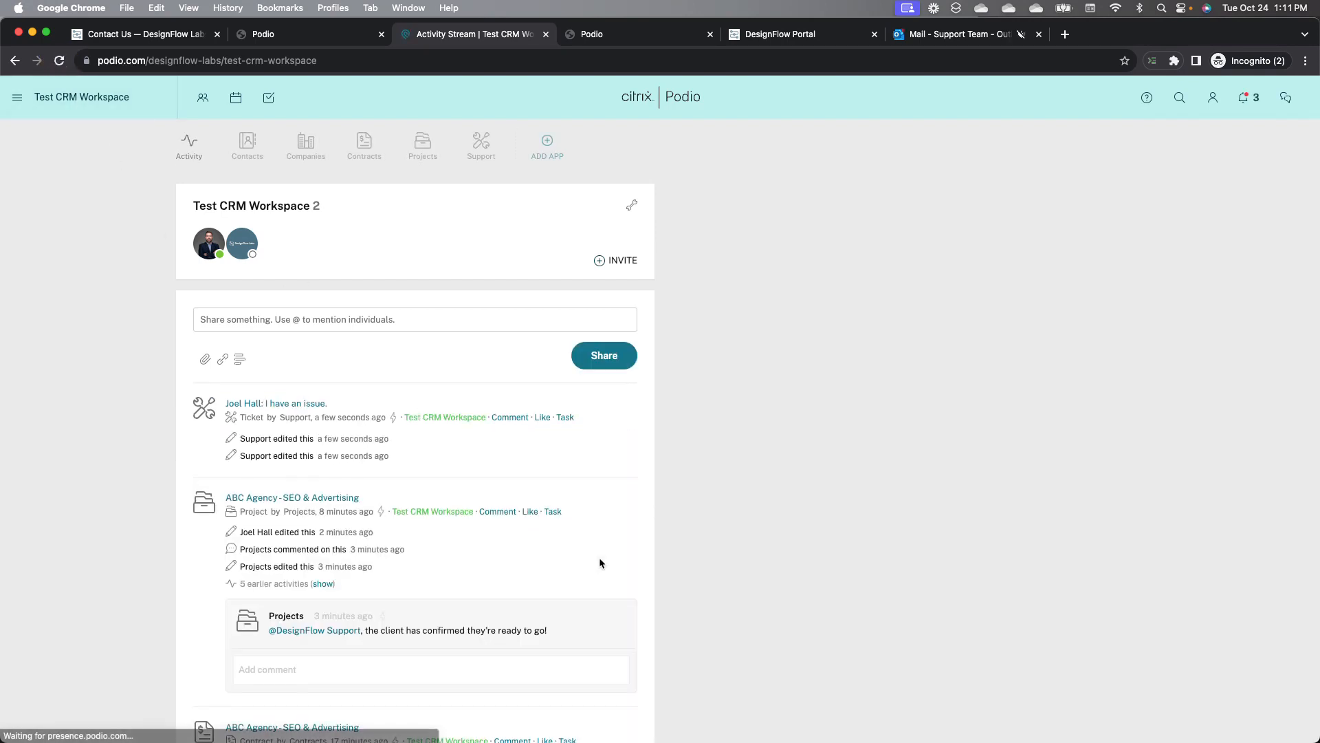
{"action": "scroll", "coordinate": [909, 616], "scroll_direction": "down", "scroll_amount": 1}
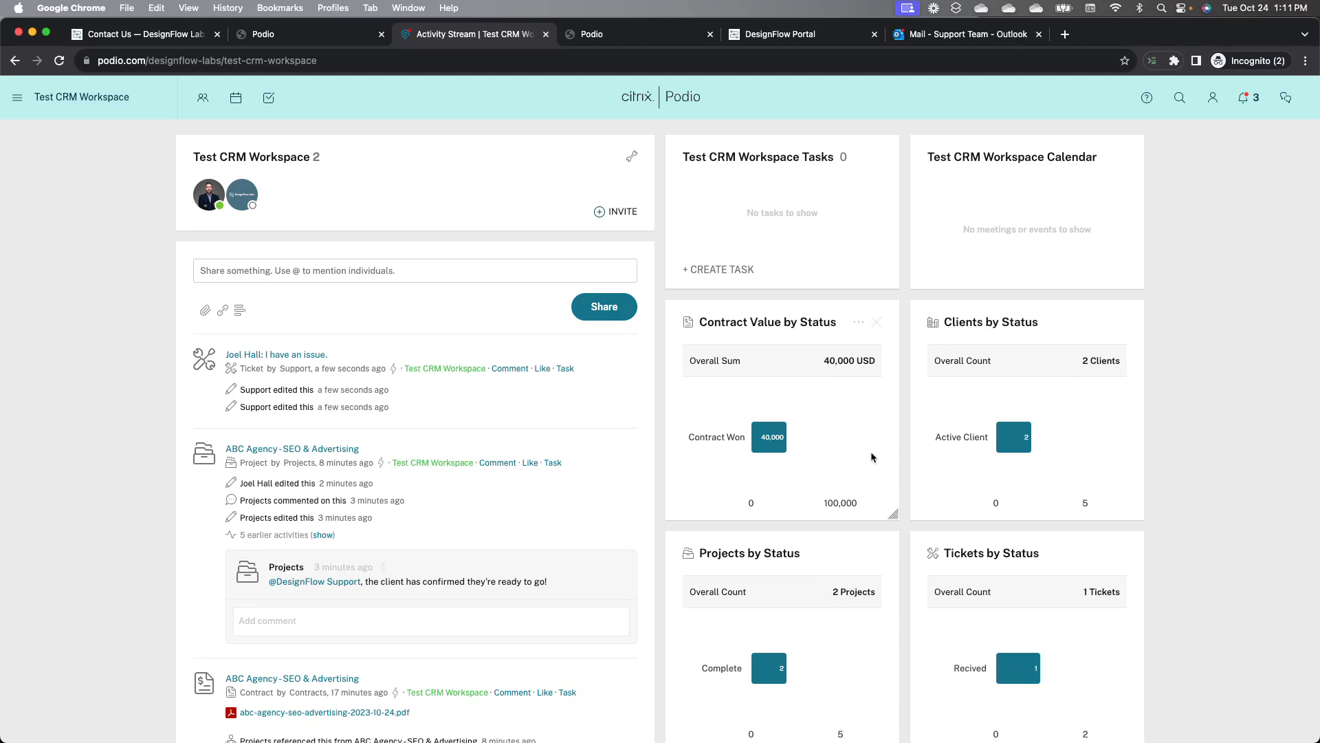
{"action": "scroll", "coordinate": [870, 451], "scroll_direction": "up", "scroll_amount": 1}
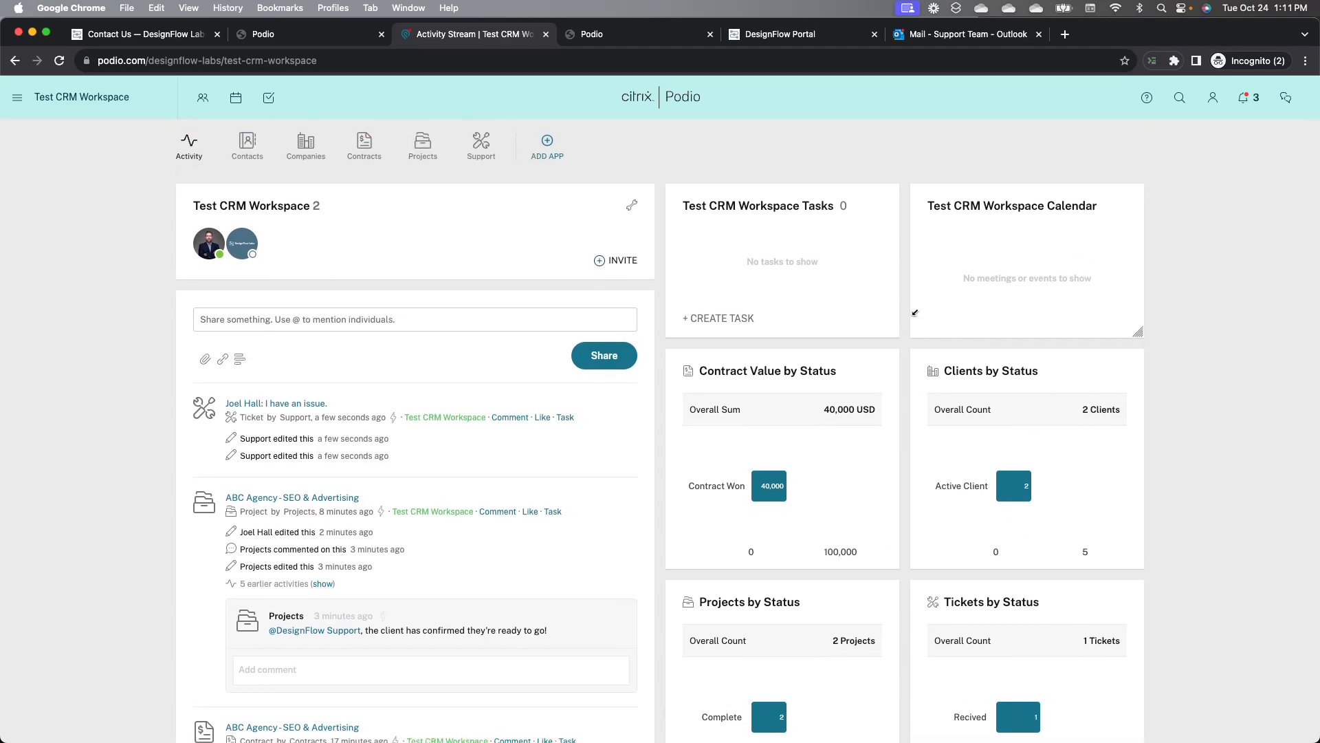
Step: Open the support-request received email in the Outlook inbox
{"action": "left_click", "coordinate": [953, 35]}
{"action": "left_click", "coordinate": [314, 239]}
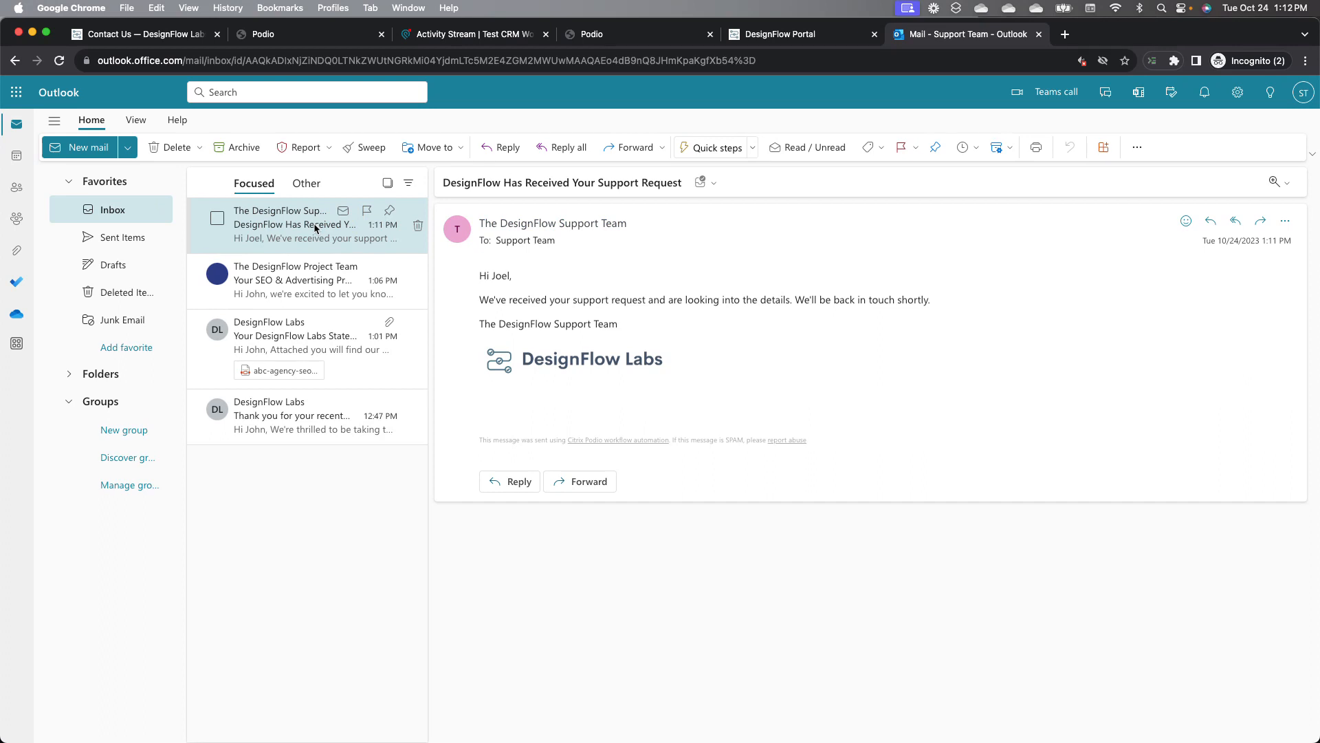
Step: Open the new support ticket and set its Related Project to ABC Agency - SEO & Advertising
{"action": "left_click", "coordinate": [474, 37]}
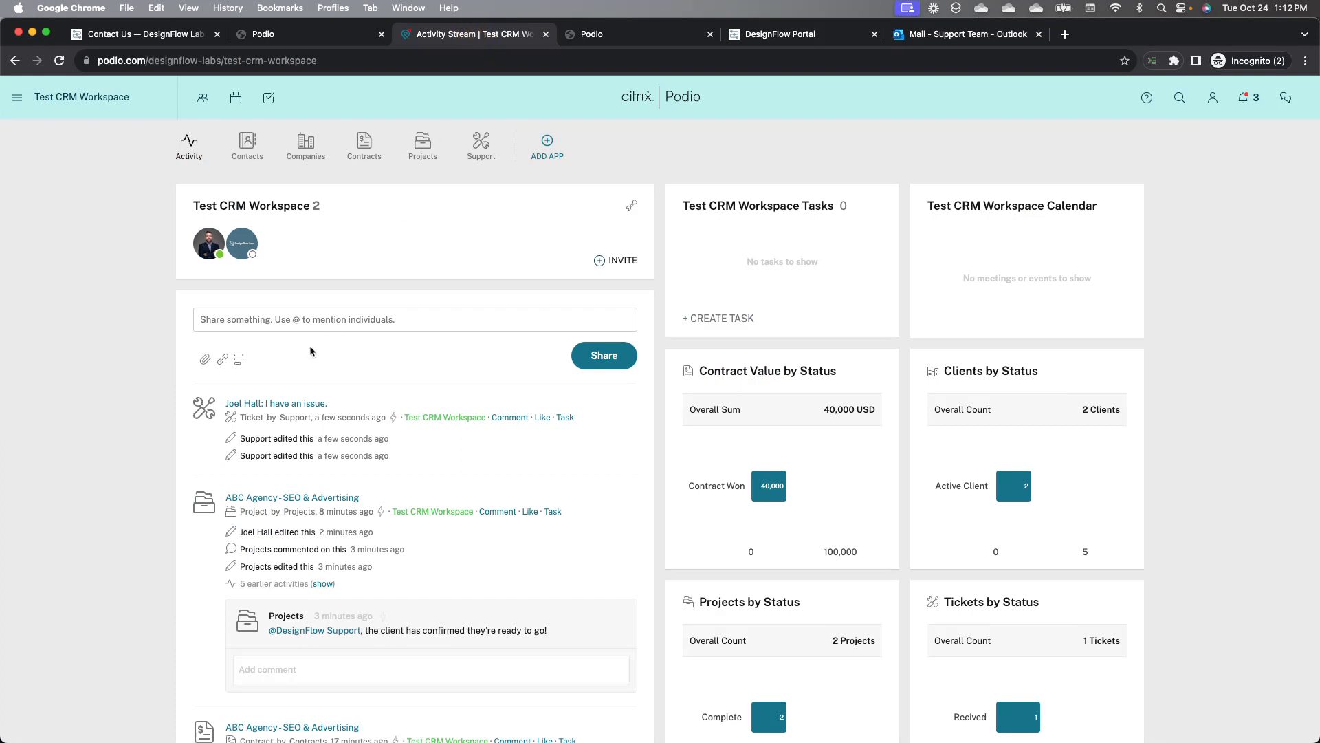
{"action": "left_click", "coordinate": [288, 404]}
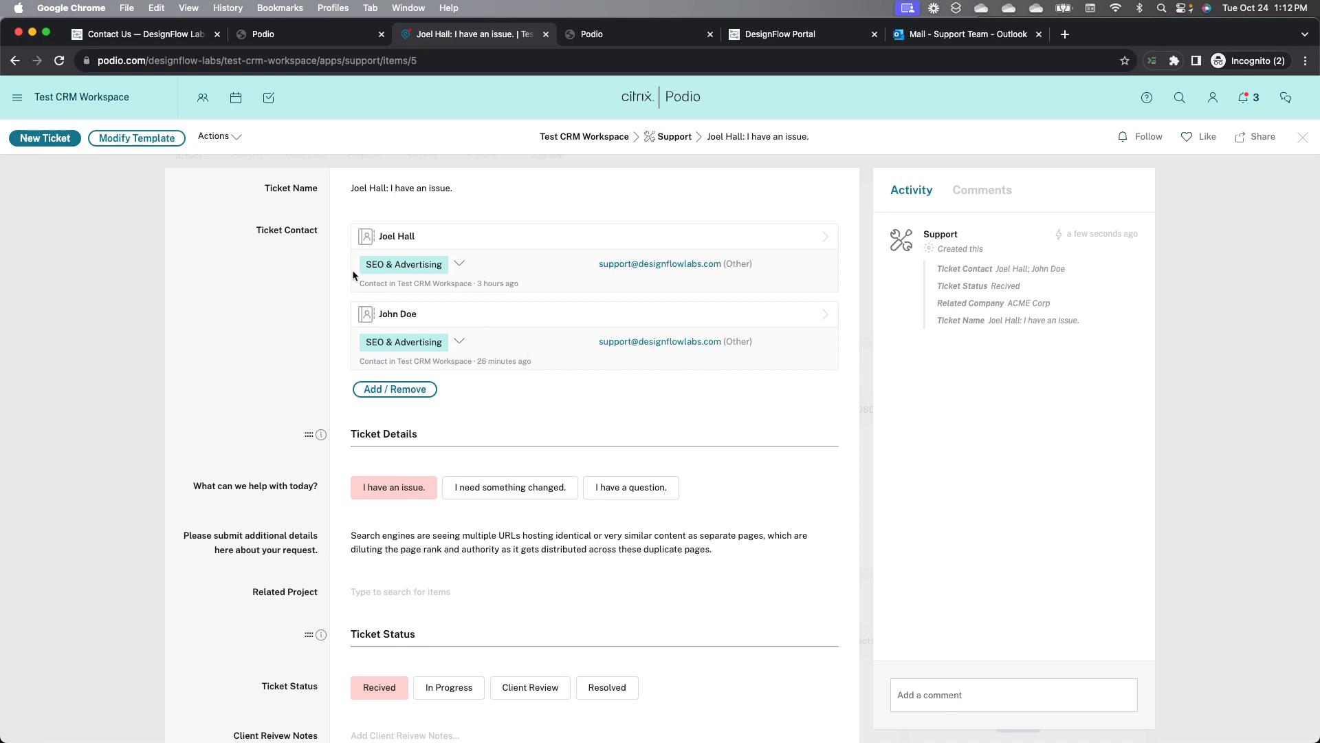
{"action": "scroll", "coordinate": [281, 281], "scroll_direction": "down", "scroll_amount": 1}
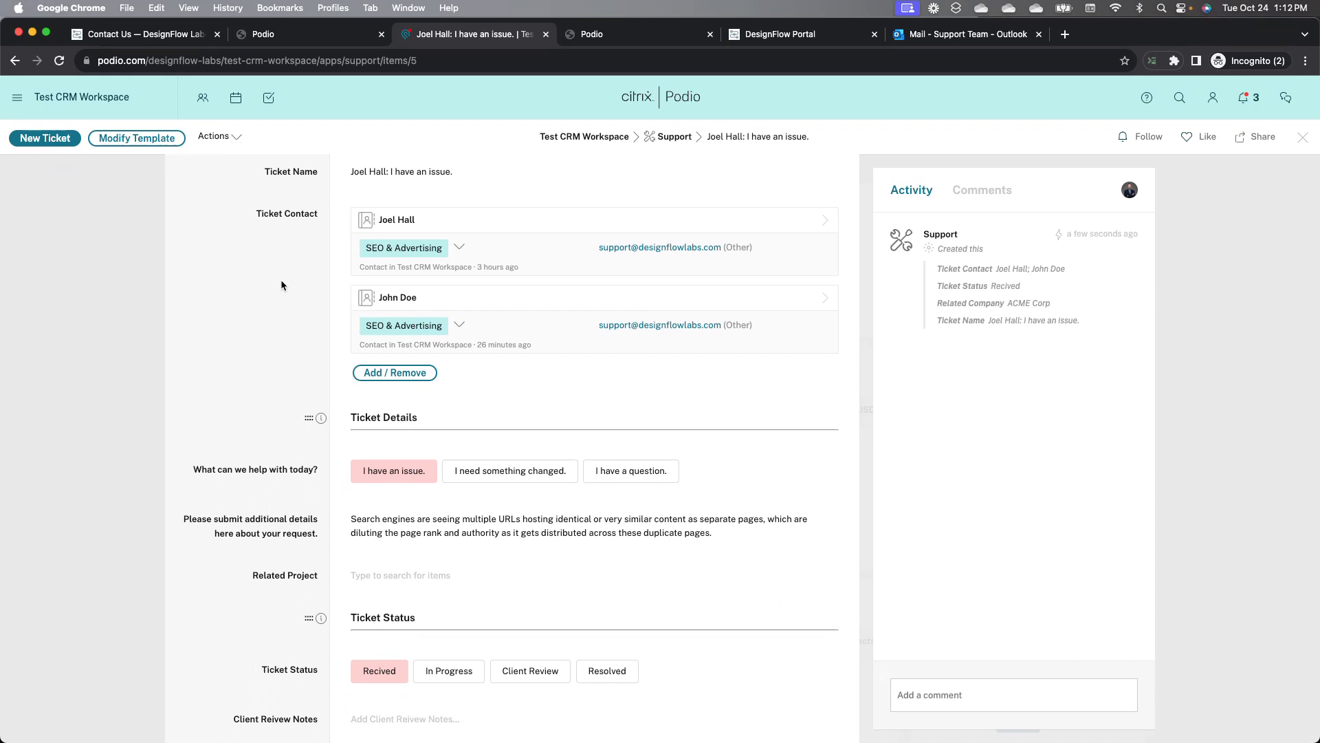
{"action": "scroll", "coordinate": [280, 279], "scroll_direction": "down", "scroll_amount": 1}
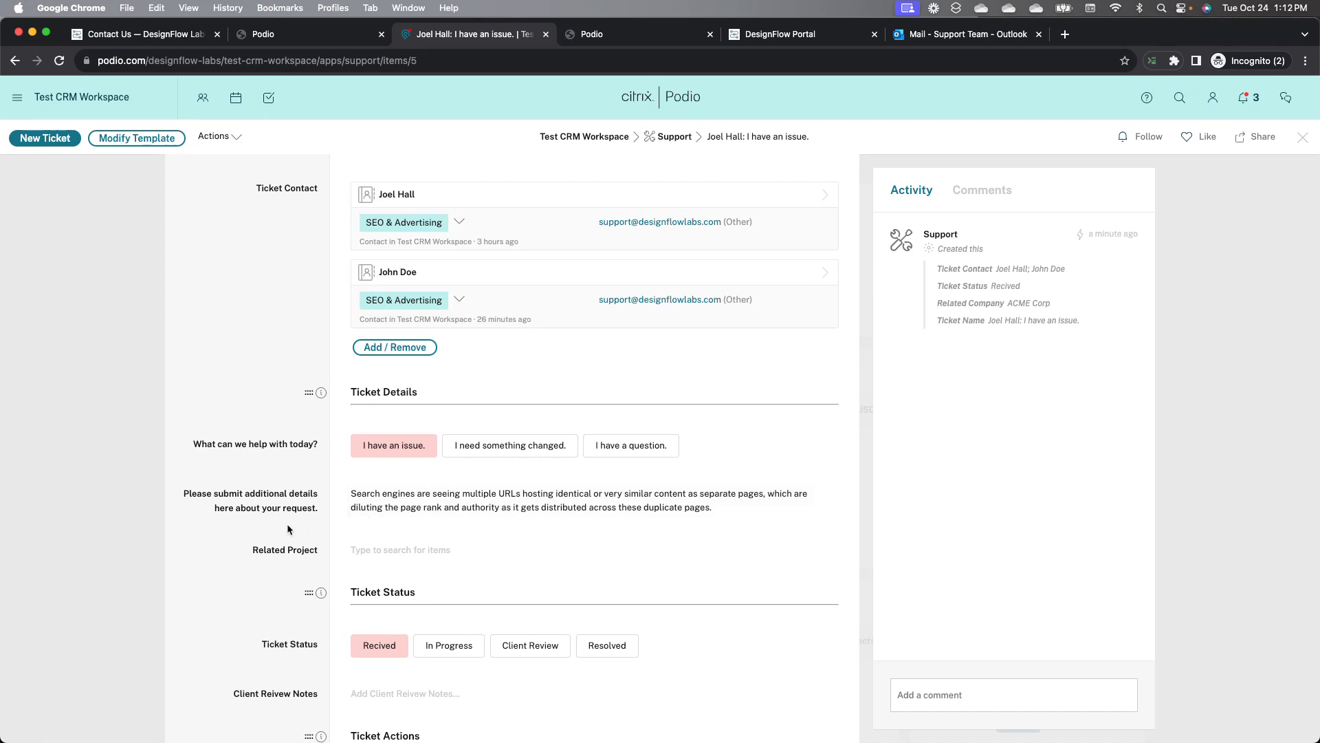
{"action": "scroll", "coordinate": [288, 526], "scroll_direction": "down", "scroll_amount": 2}
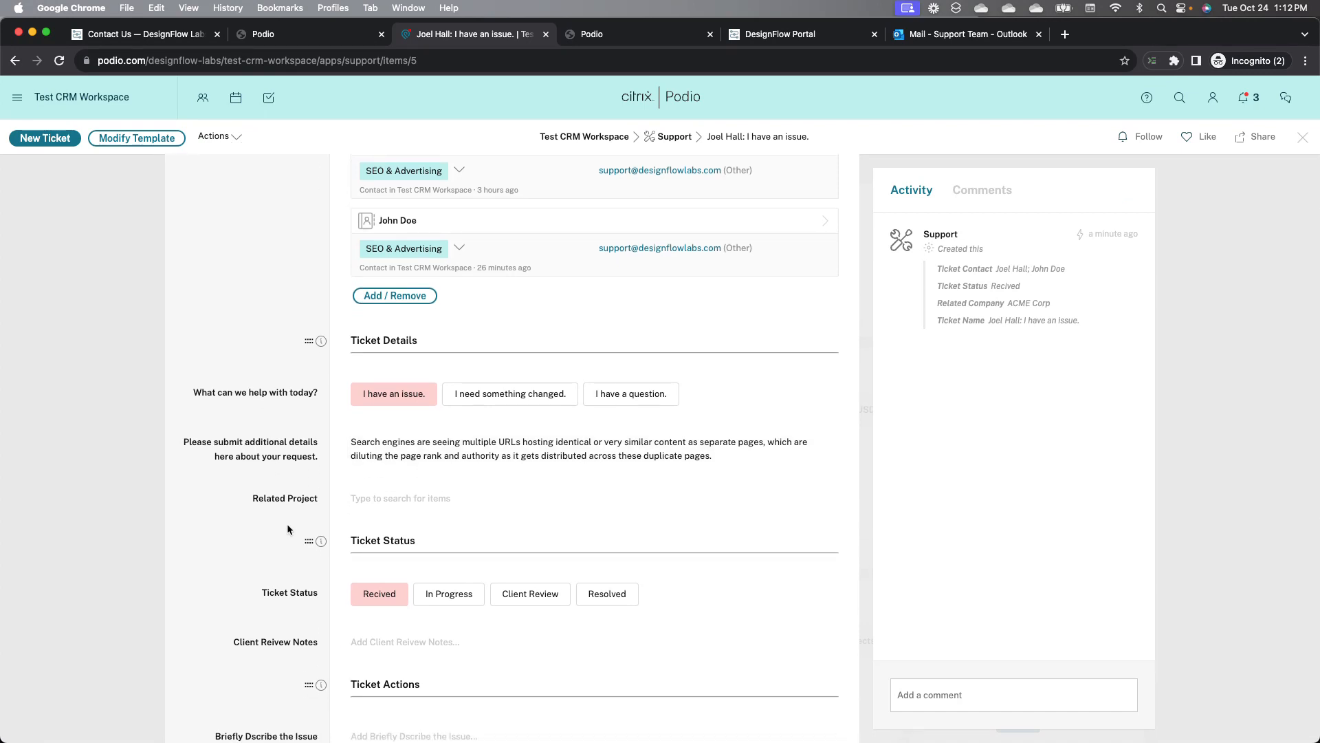
{"action": "left_click", "coordinate": [383, 505]}
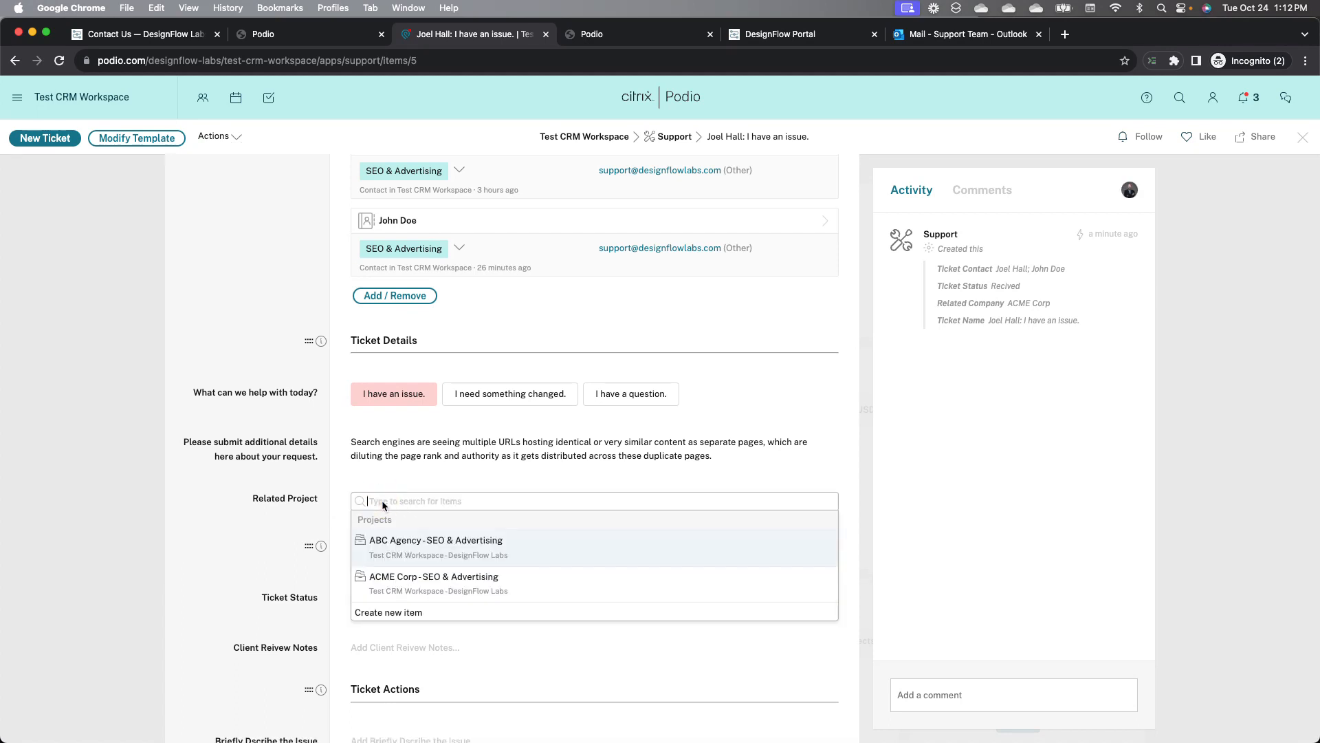
{"action": "left_click", "coordinate": [385, 542]}
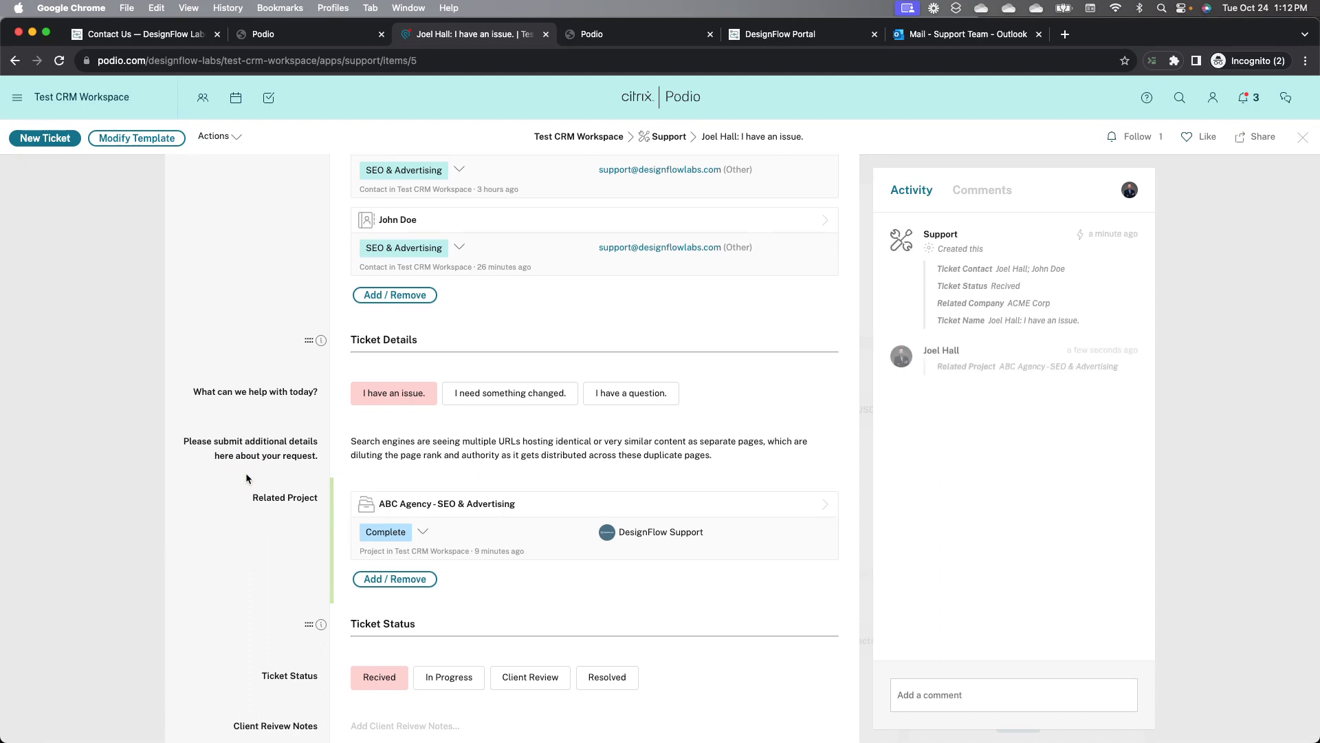
Step: Set the ticket's status to In Progress
{"action": "scroll", "coordinate": [246, 473], "scroll_direction": "down", "scroll_amount": 5}
{"action": "scroll", "coordinate": [246, 475], "scroll_direction": "down", "scroll_amount": 1}
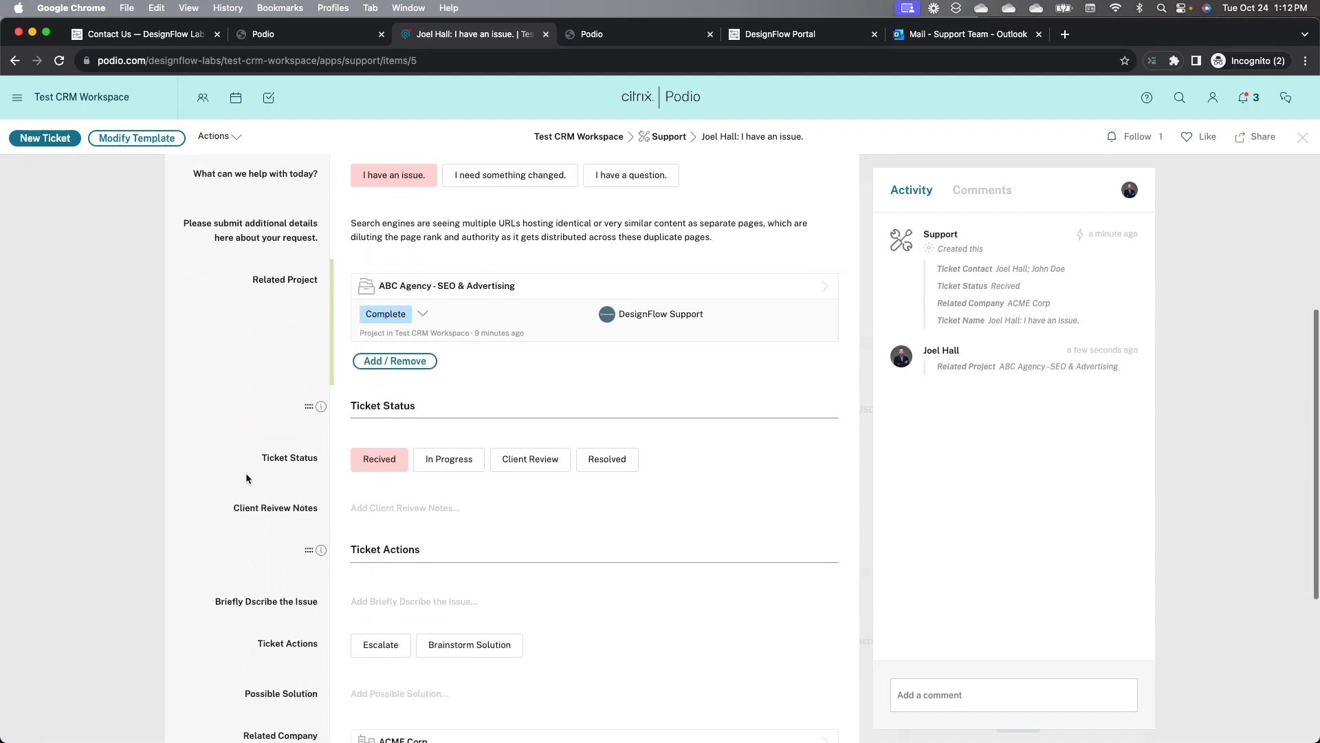
{"action": "left_click", "coordinate": [445, 466]}
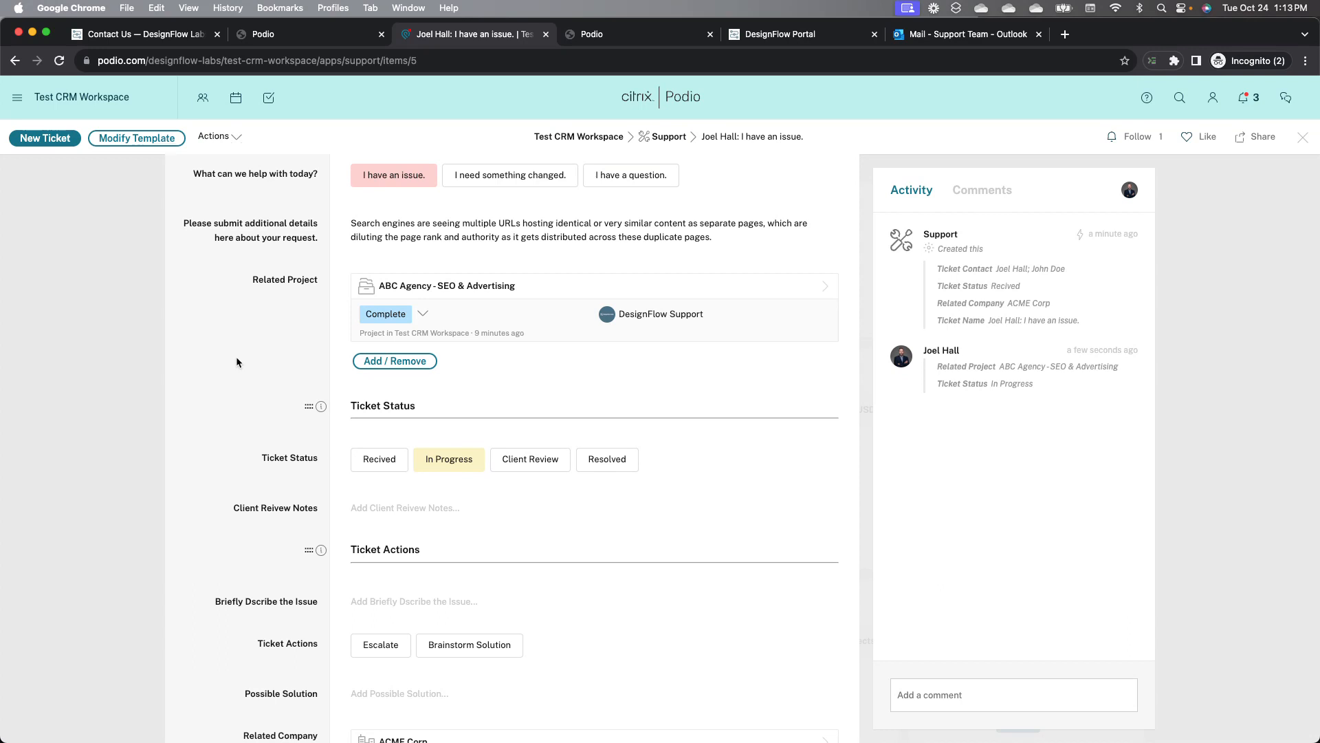
{"action": "scroll", "coordinate": [237, 357], "scroll_direction": "up", "scroll_amount": 5}
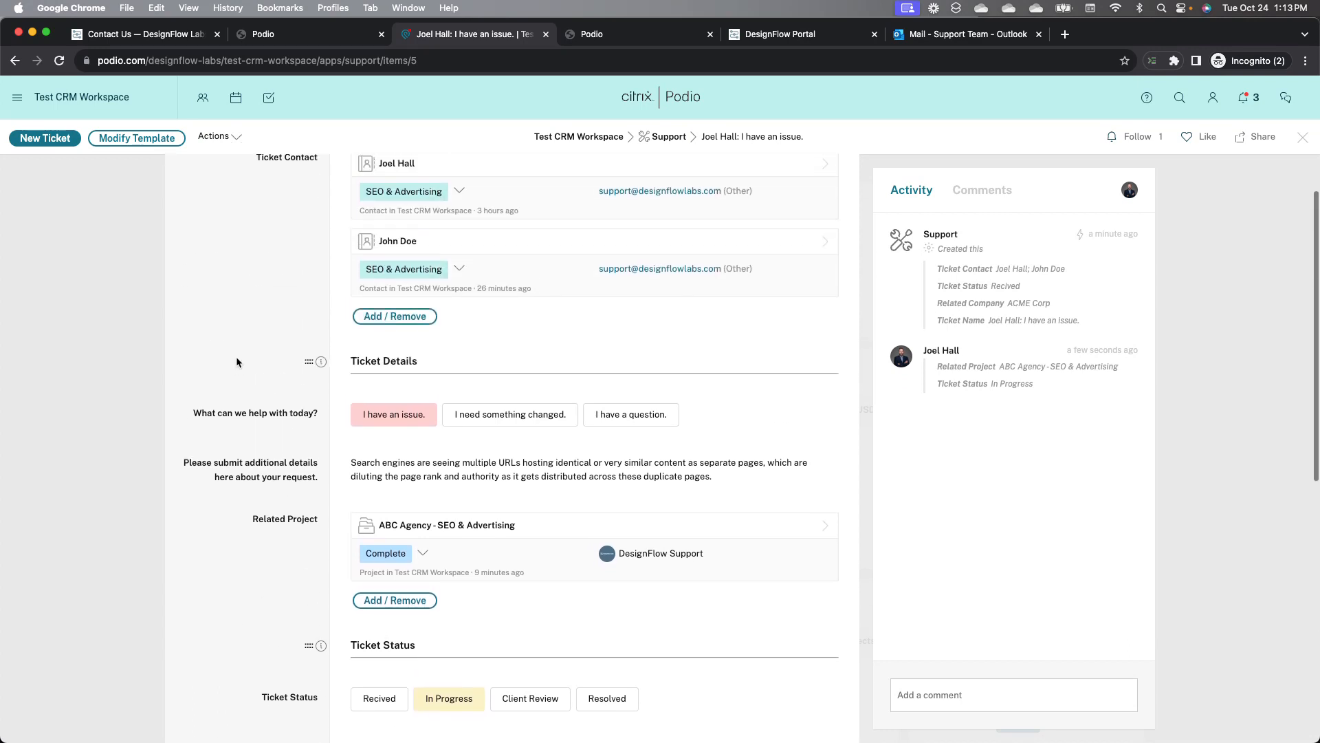
Step: Copy the ticket's request details text into the Briefly Describe the Issue field
{"action": "scroll", "coordinate": [236, 359], "scroll_direction": "up", "scroll_amount": 2}
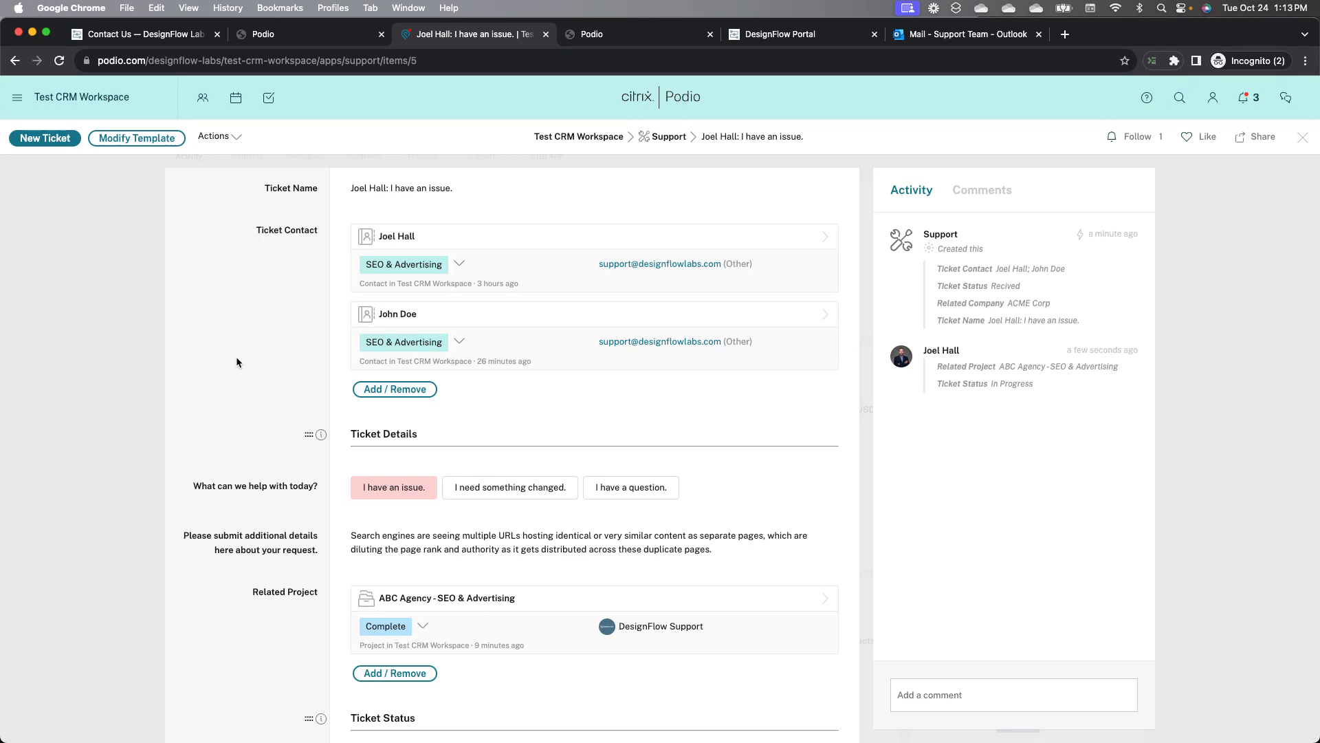
{"action": "scroll", "coordinate": [236, 359], "scroll_direction": "down", "scroll_amount": 1}
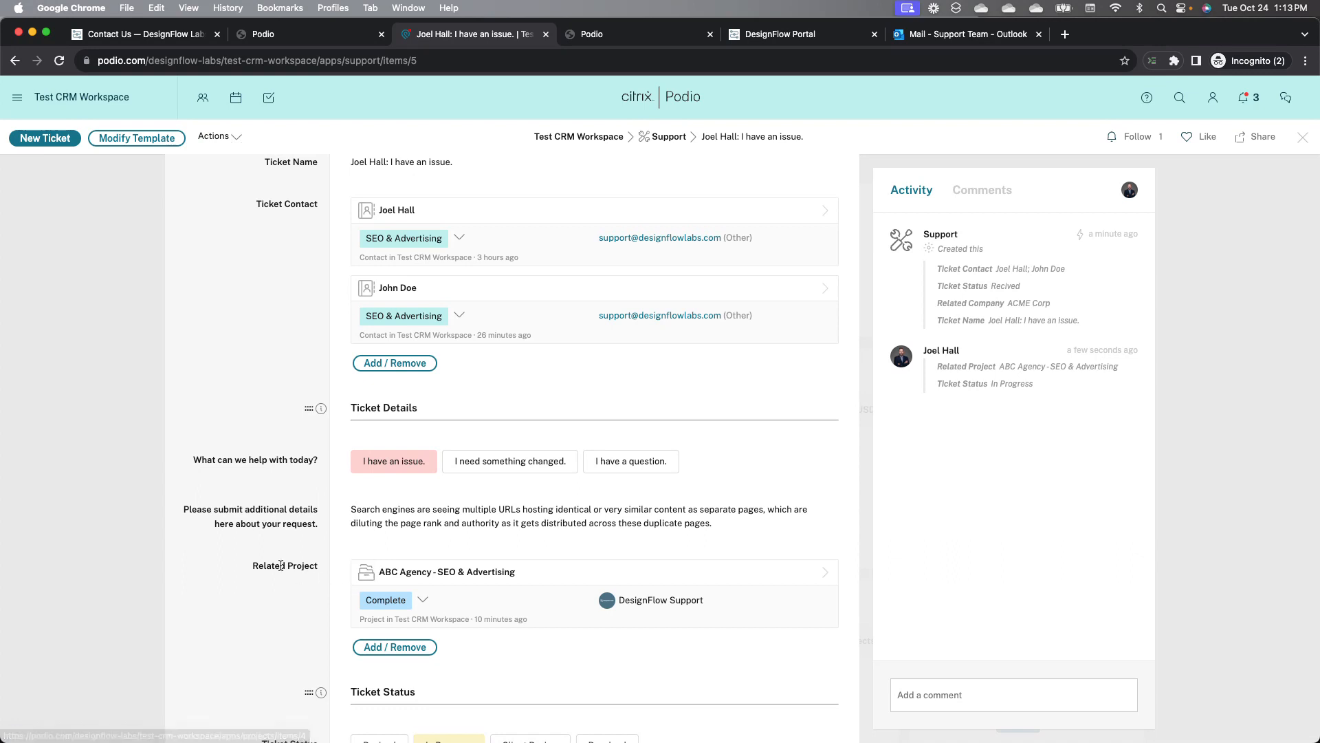
{"action": "scroll", "coordinate": [280, 565], "scroll_direction": "down", "scroll_amount": 5}
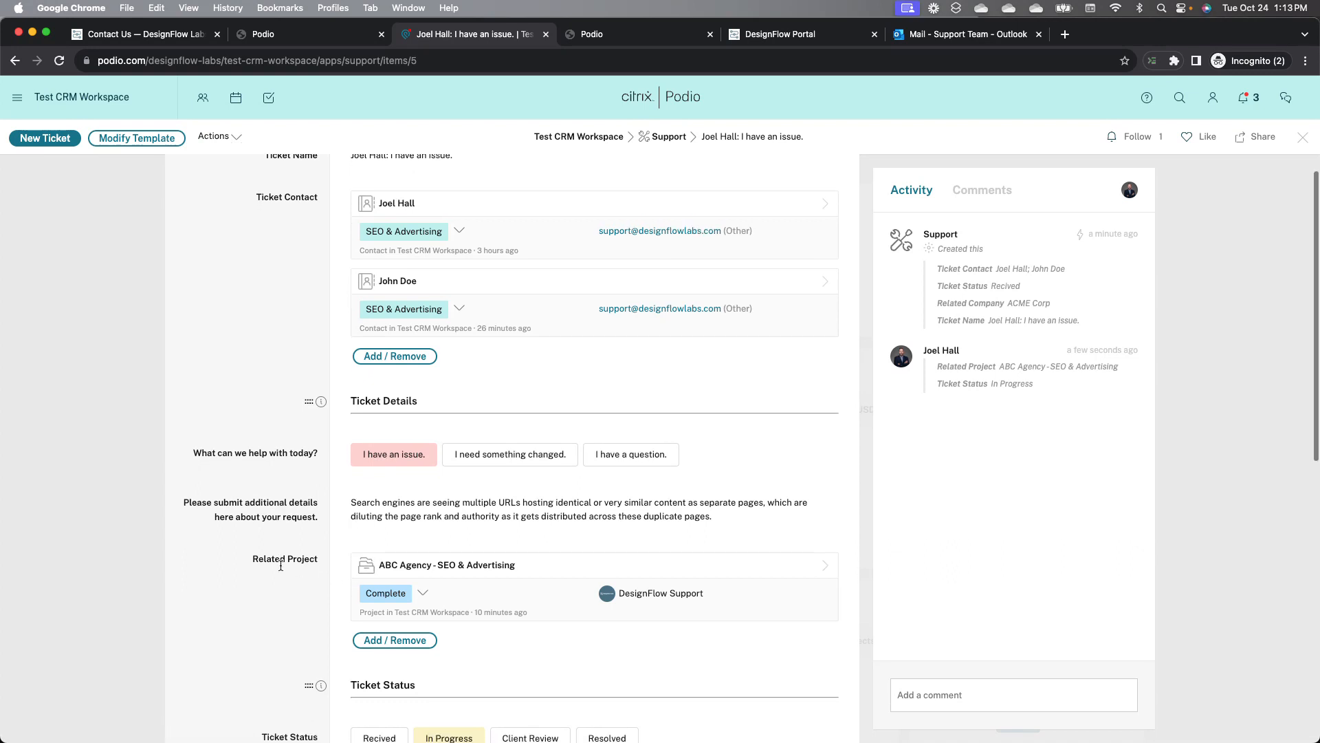
{"action": "scroll", "coordinate": [281, 569], "scroll_direction": "down", "scroll_amount": 8}
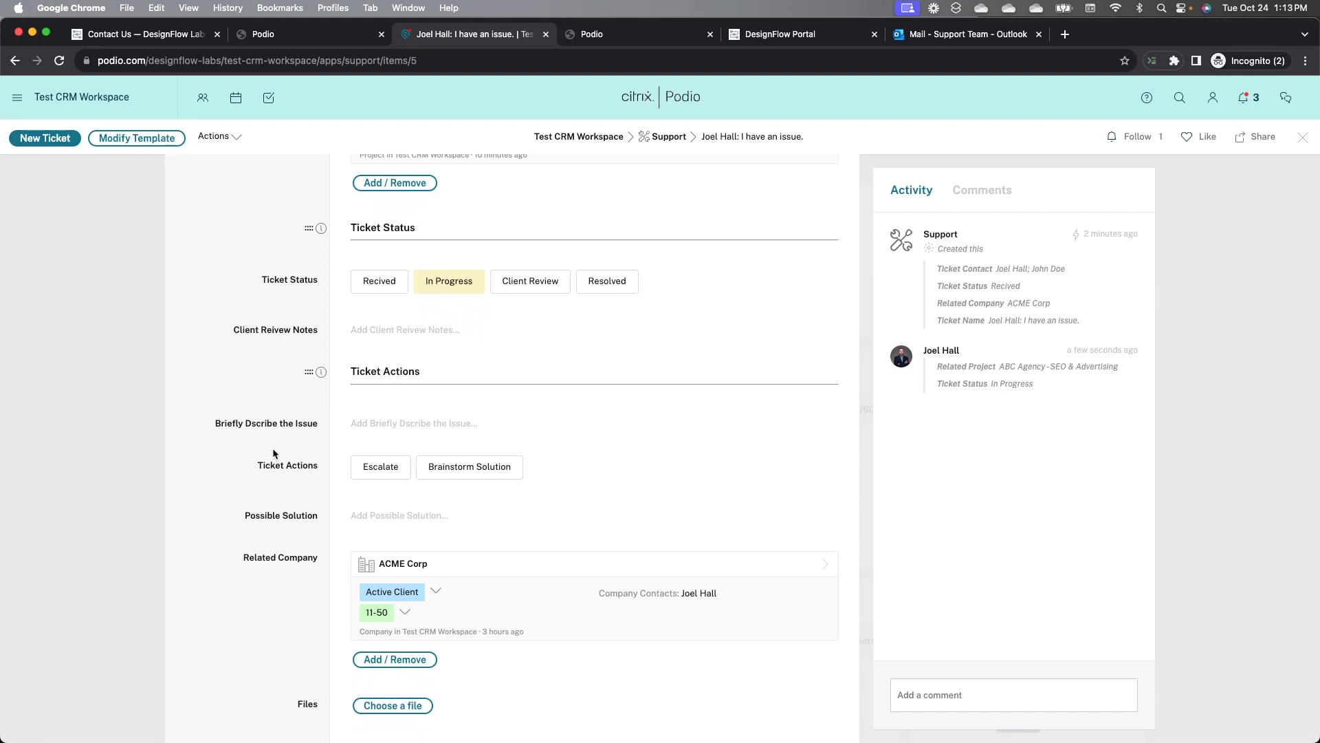
{"action": "scroll", "coordinate": [272, 447], "scroll_direction": "up", "scroll_amount": 5}
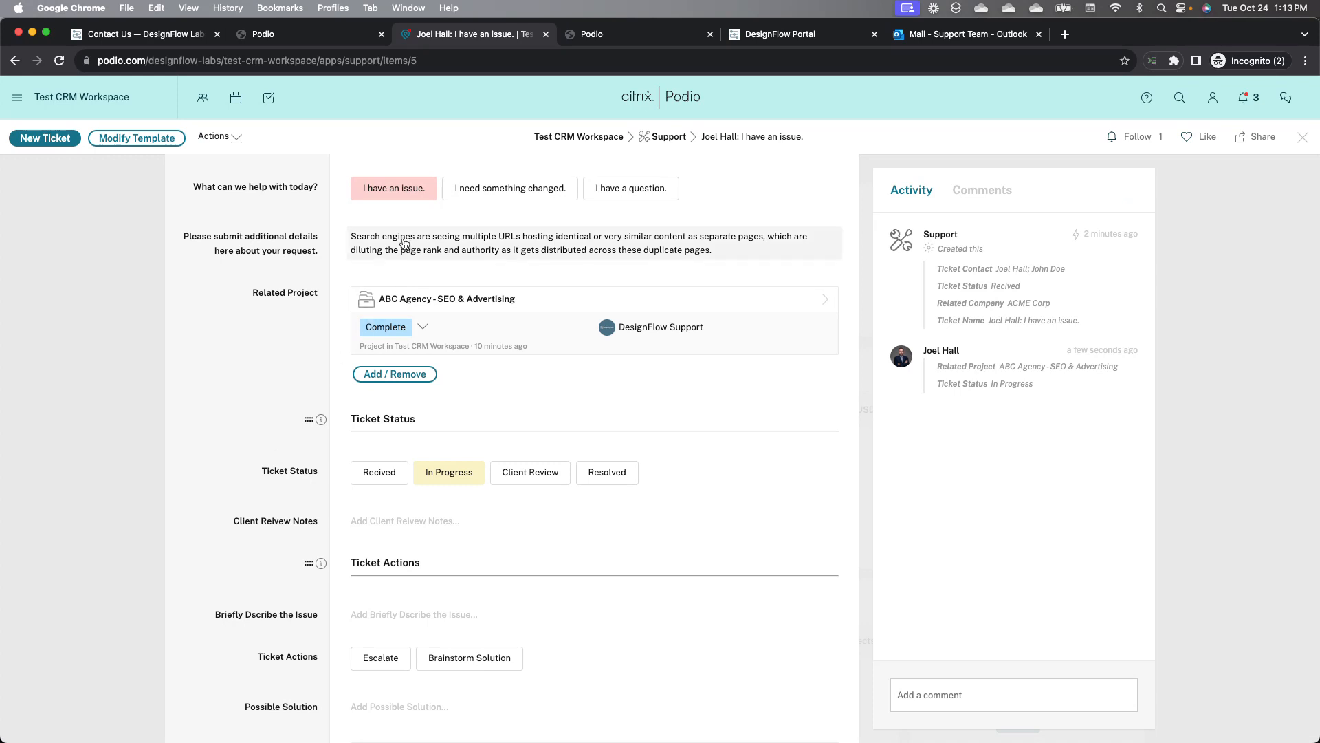
{"action": "scroll", "coordinate": [266, 257], "scroll_direction": "up", "scroll_amount": 3}
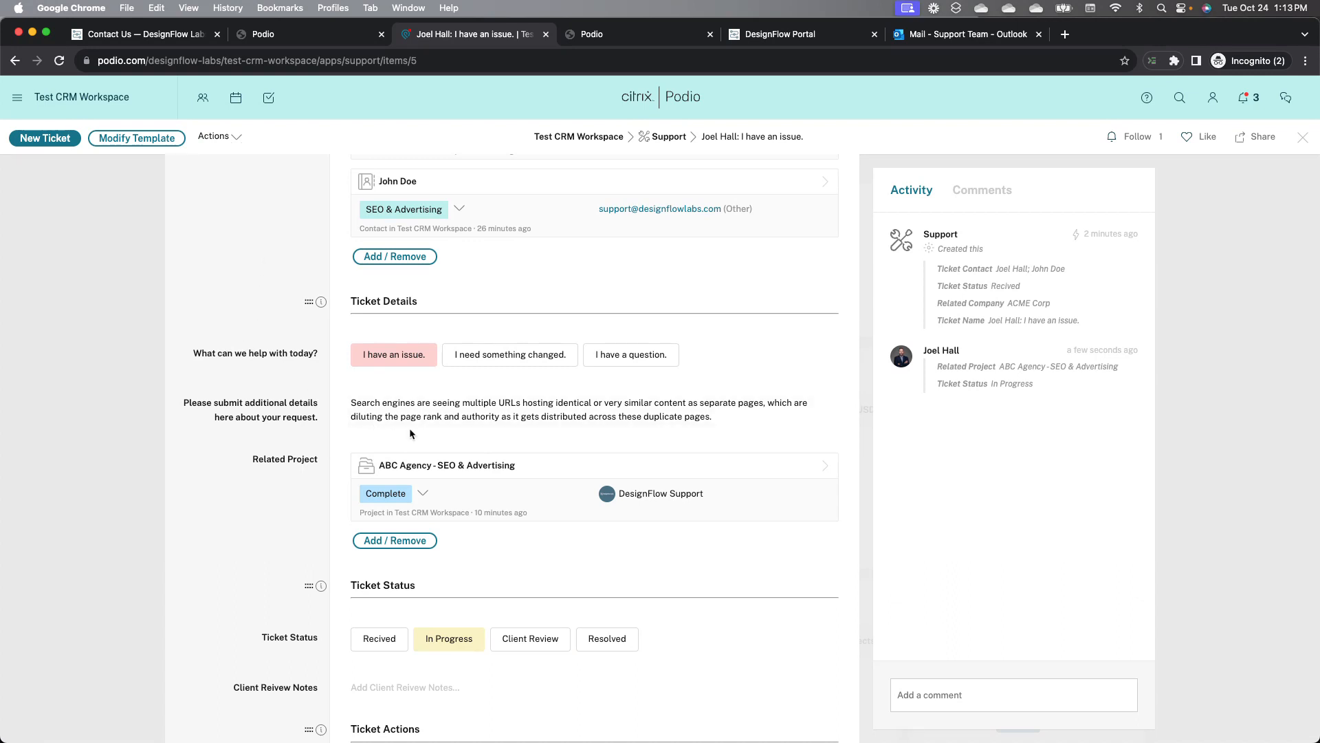
{"action": "left_click", "coordinate": [418, 412]}
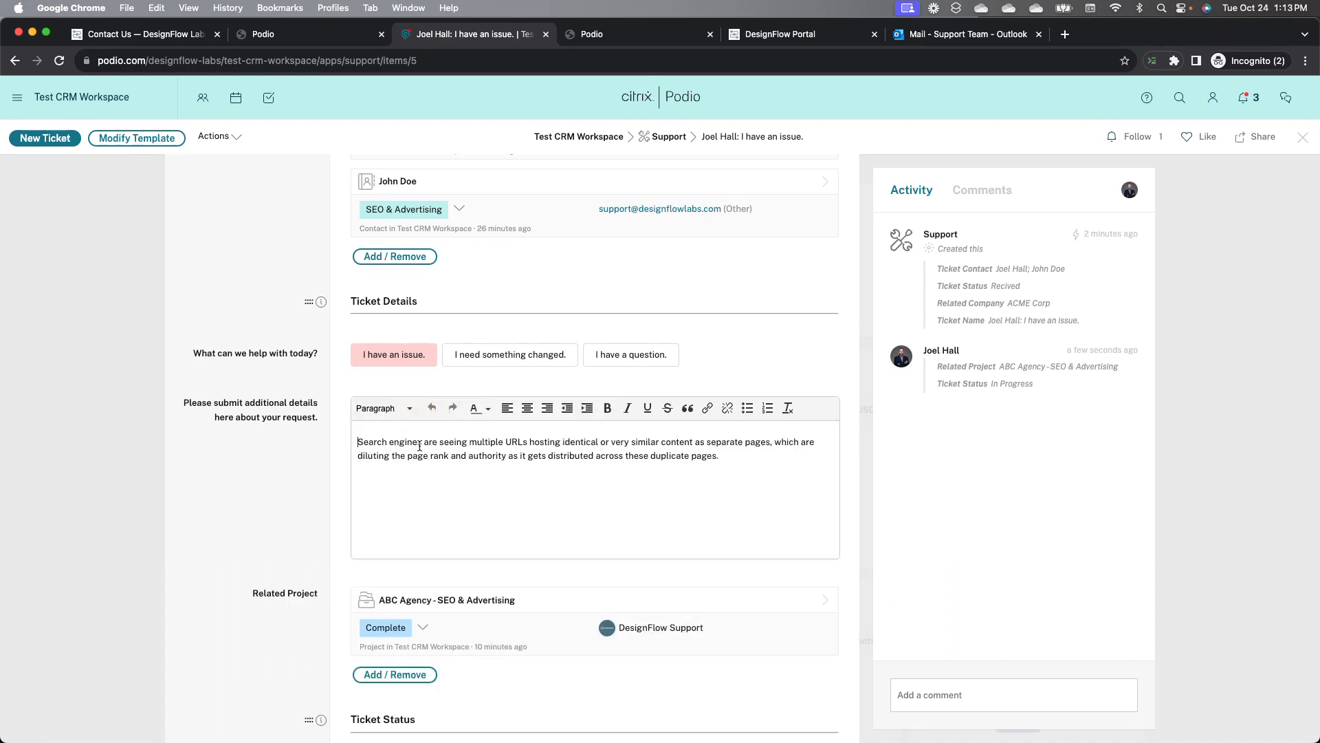
{"action": "key", "text": "super+a"}
{"action": "key", "text": "super+c"}
{"action": "left_click", "coordinate": [258, 448]}
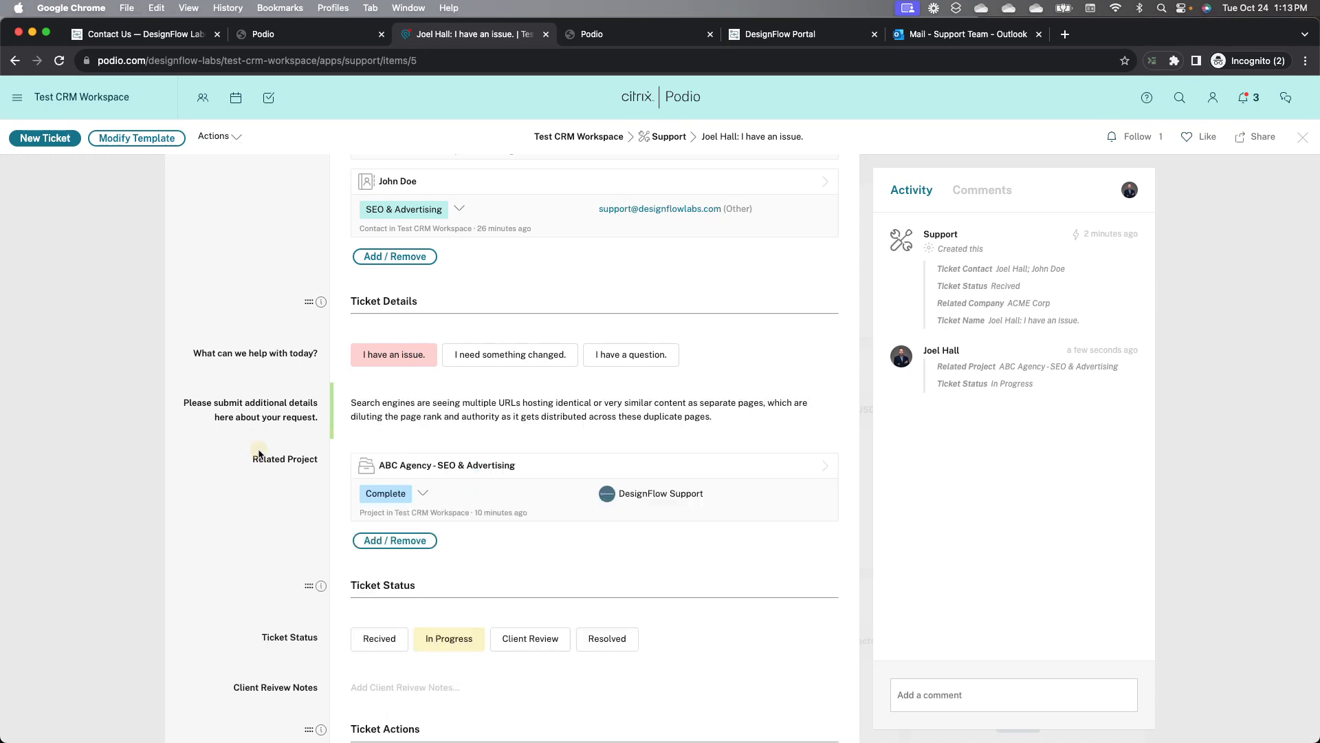
{"action": "scroll", "coordinate": [260, 453], "scroll_direction": "down", "scroll_amount": 5}
{"action": "left_click", "coordinate": [426, 511]}
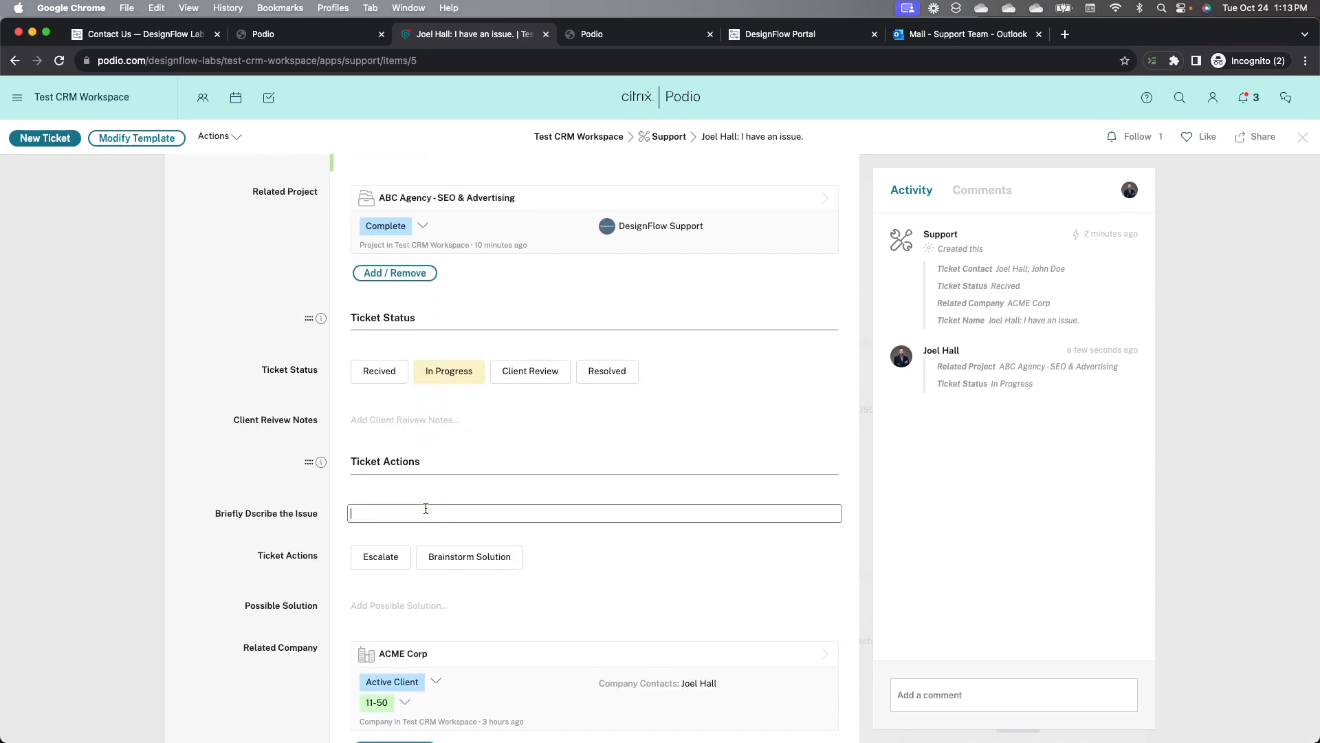
{"action": "key", "text": "super+v"}
{"action": "left_click", "coordinate": [261, 480]}
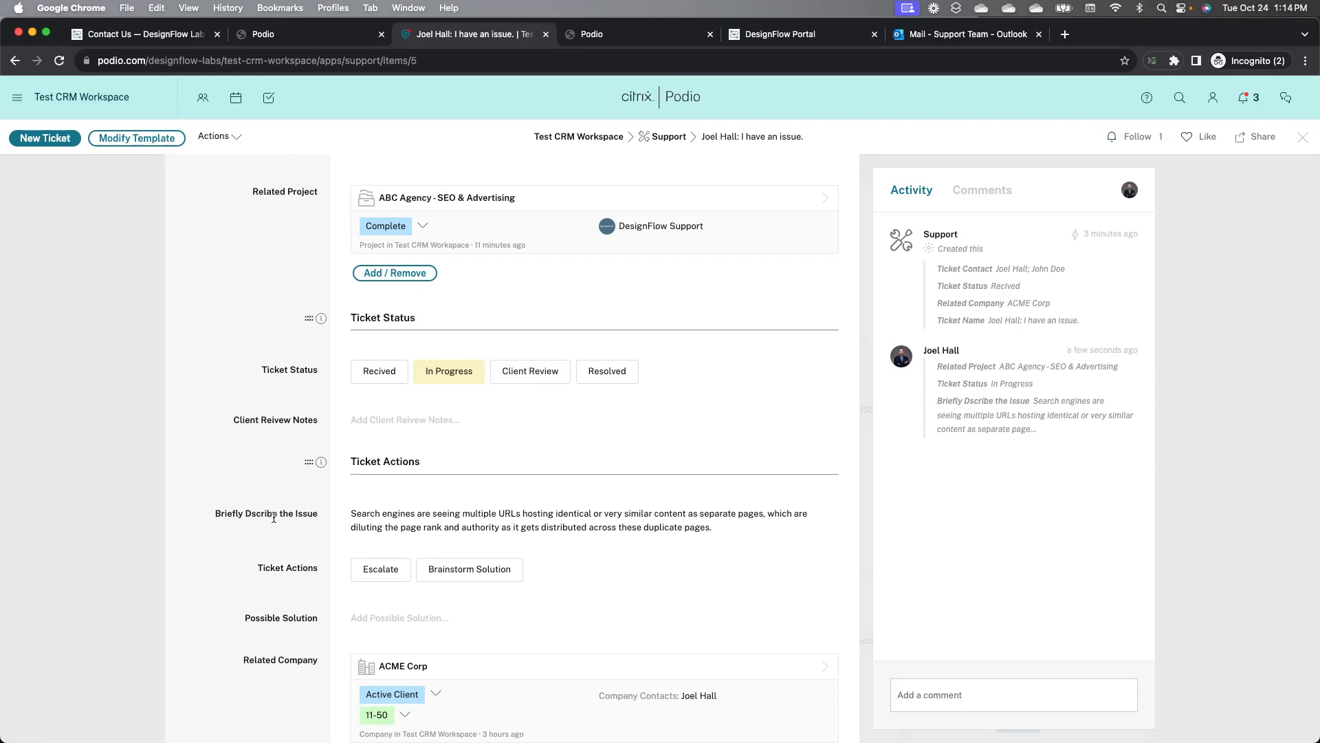
Step: Set the ticket action to Brainstorm Solution and review the generated Possible Solution list
{"action": "scroll", "coordinate": [211, 512], "scroll_direction": "down", "scroll_amount": 3}
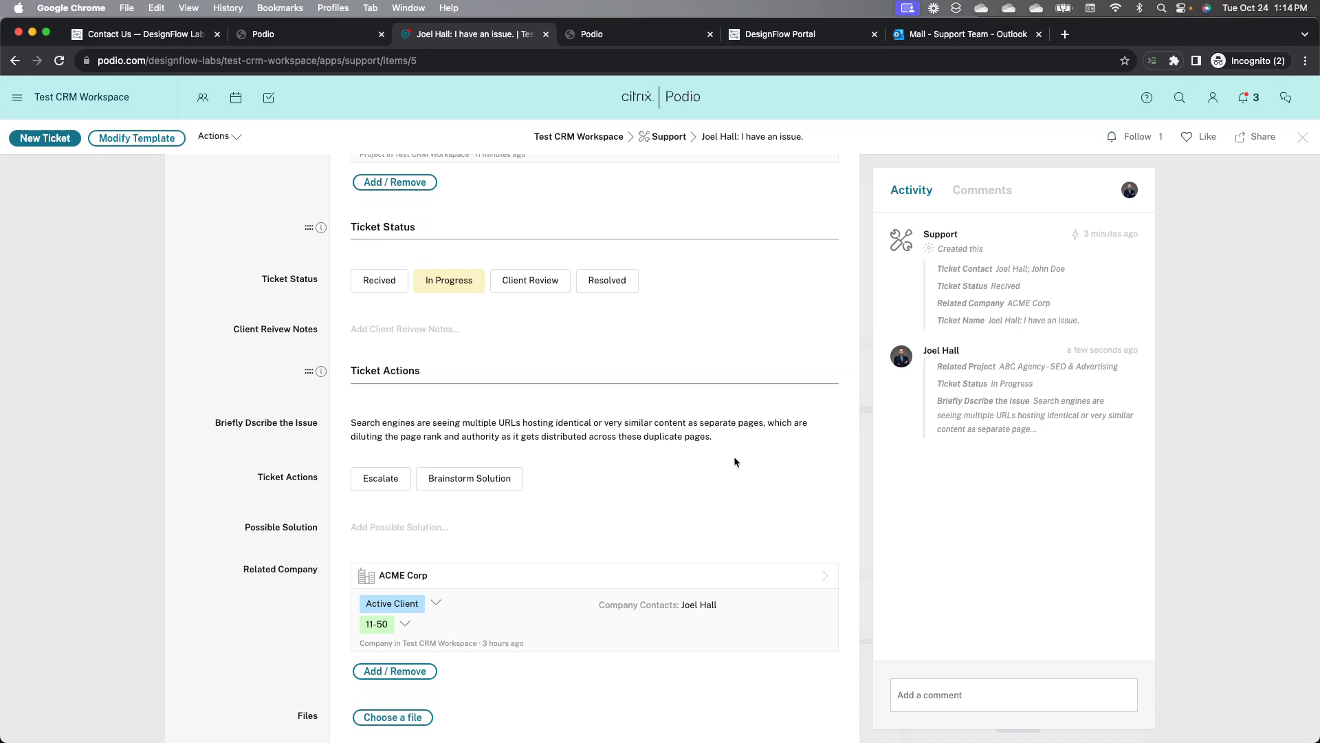
{"action": "left_click", "coordinate": [486, 485]}
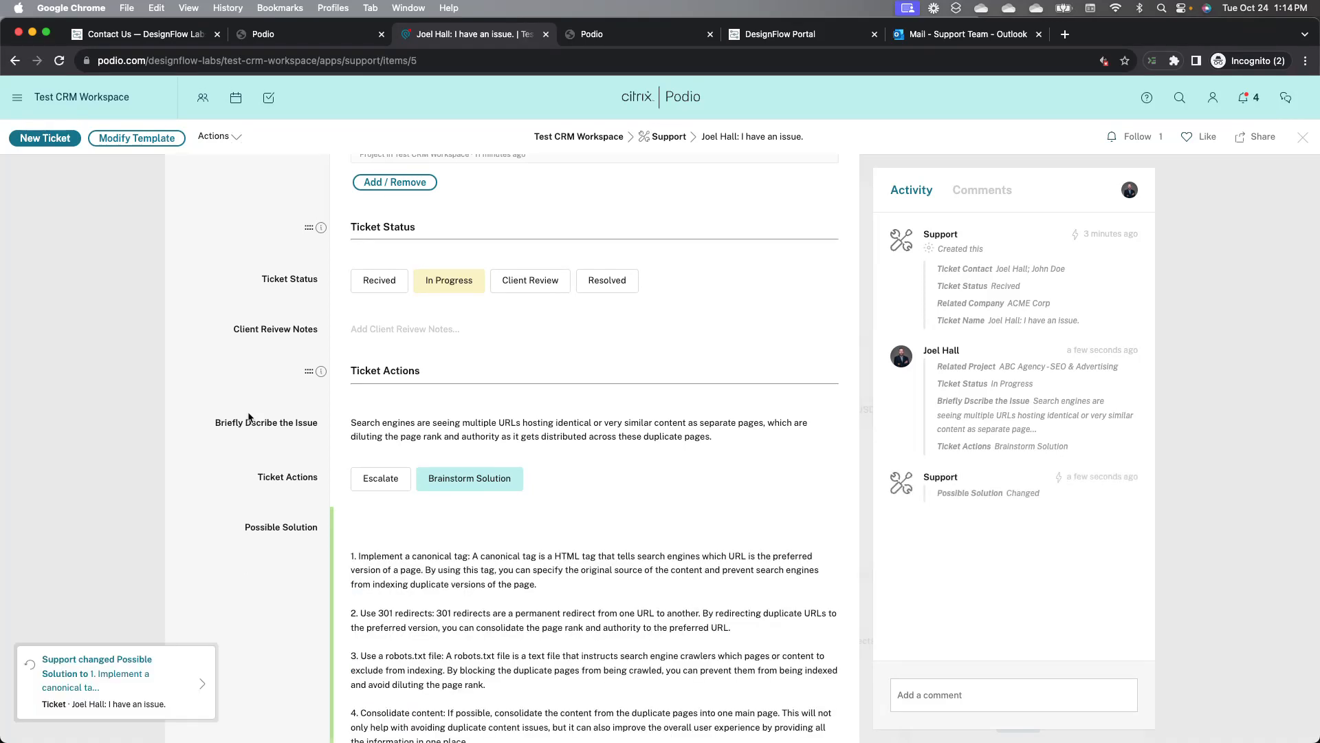
{"action": "scroll", "coordinate": [249, 416], "scroll_direction": "down", "scroll_amount": 3}
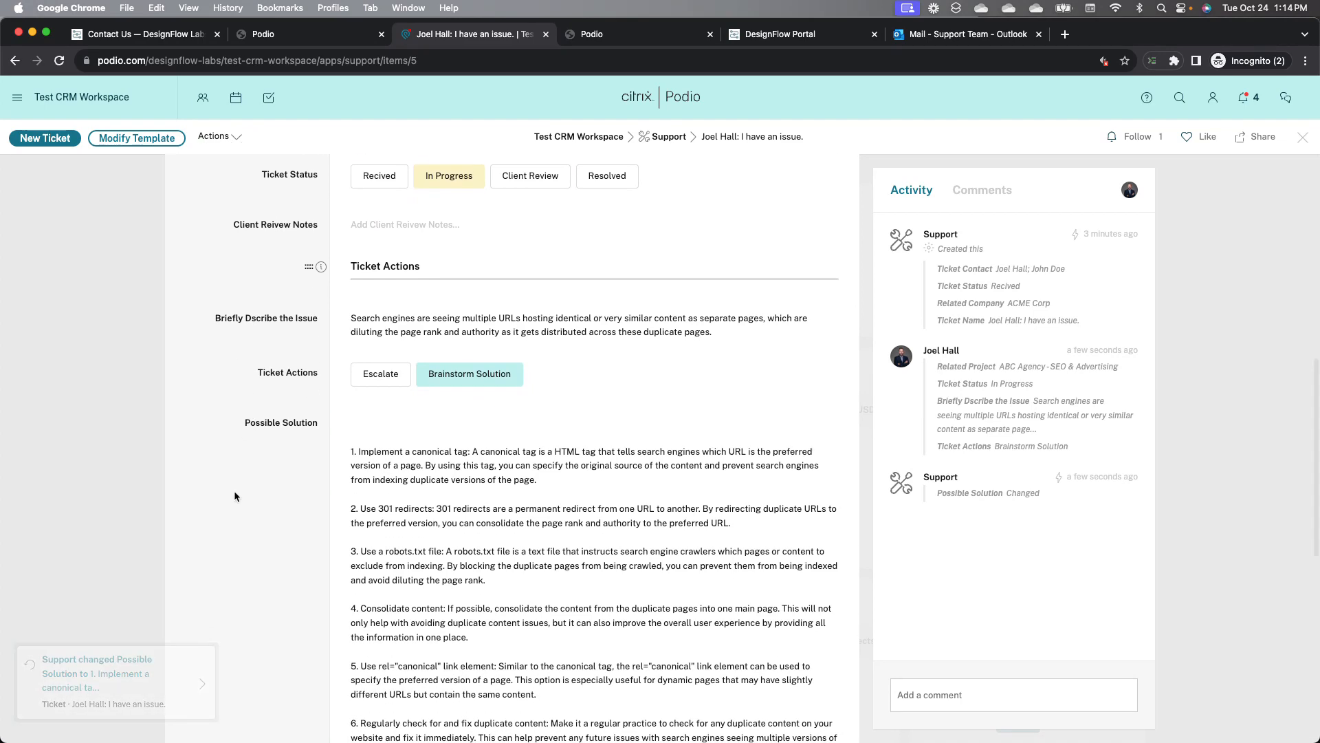
{"action": "scroll", "coordinate": [235, 494], "scroll_direction": "down", "scroll_amount": 2}
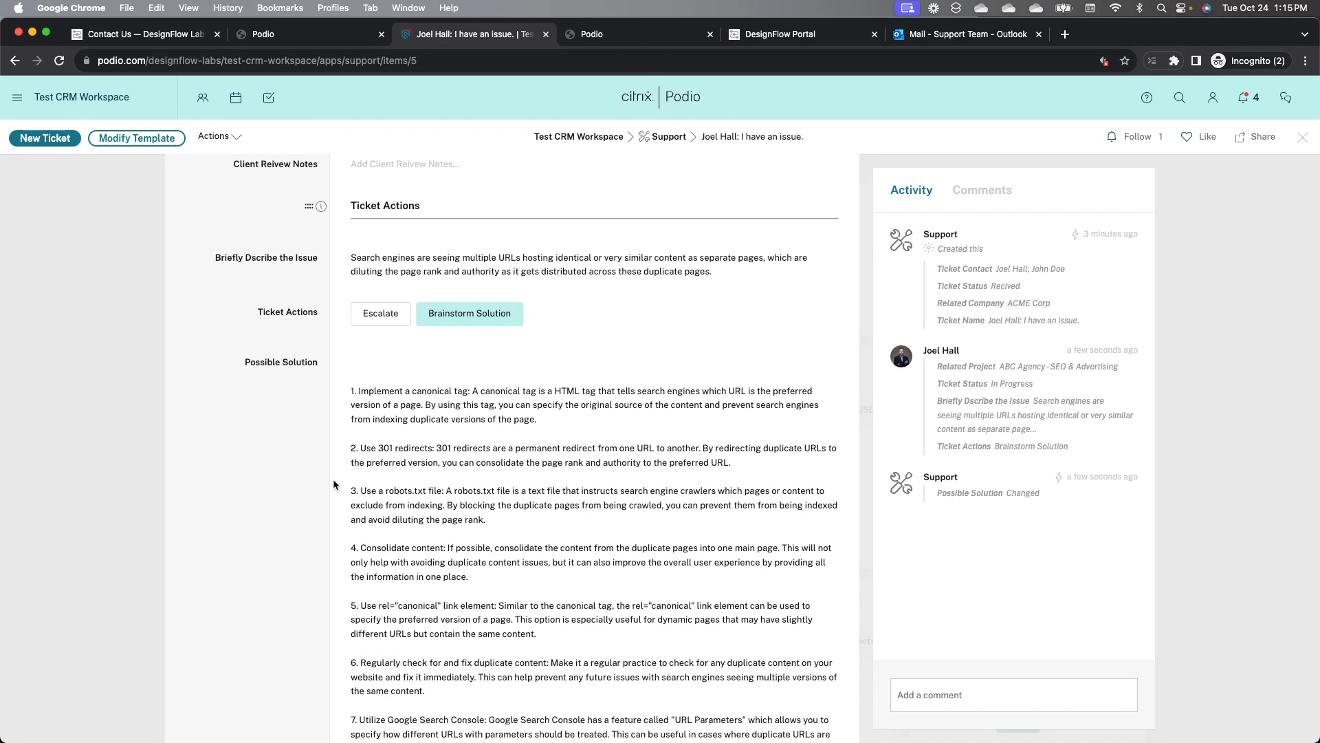
{"action": "scroll", "coordinate": [433, 498], "scroll_direction": "down", "scroll_amount": 1}
{"action": "scroll", "coordinate": [432, 501], "scroll_direction": "down", "scroll_amount": 1}
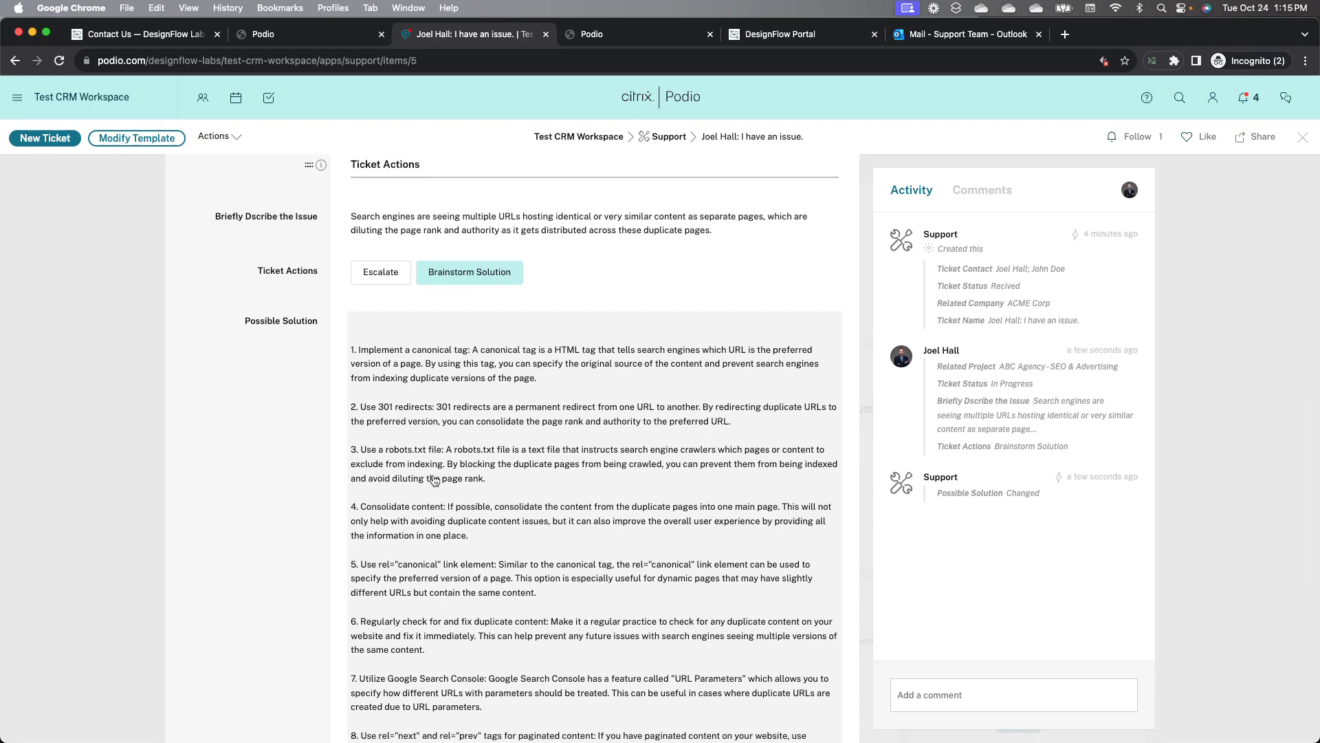
Step: Copy the 301 redirects suggestion into Client Review Notes and set the ticket status to Client Review
{"action": "left_click", "coordinate": [416, 420]}
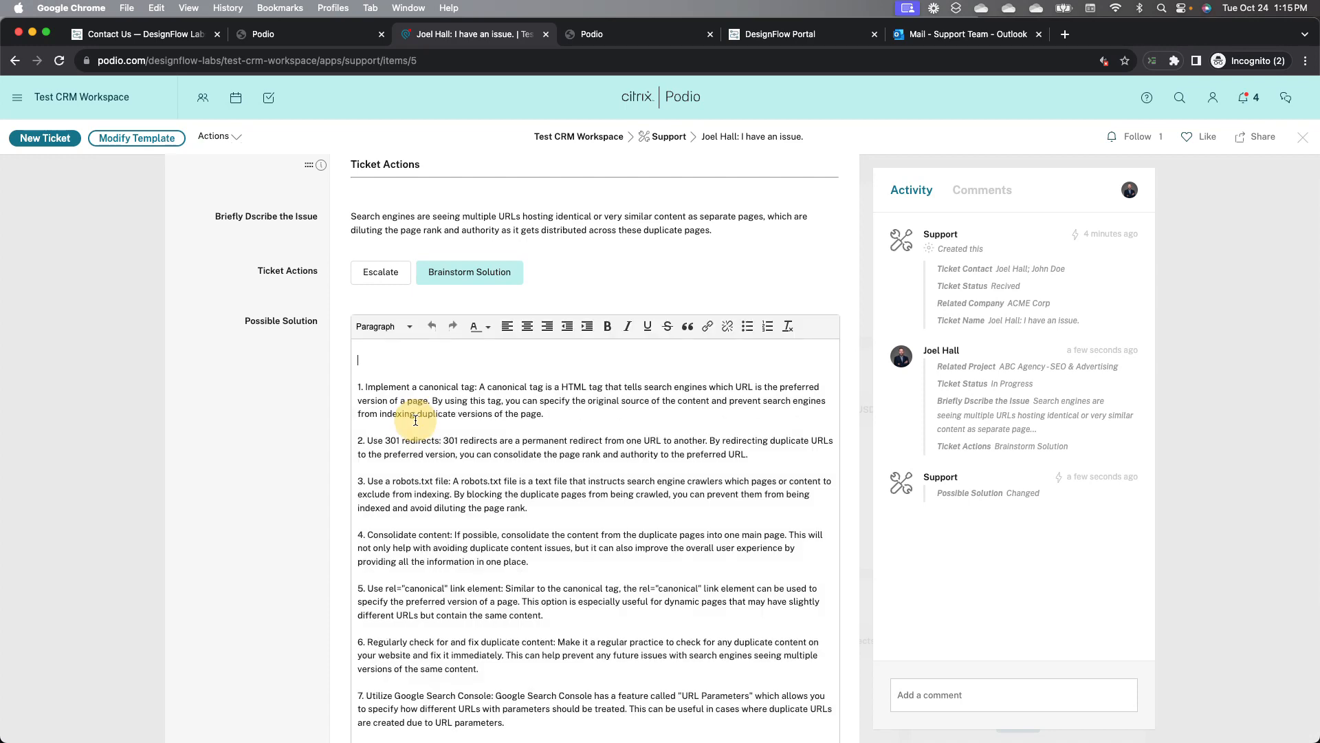
{"action": "left_click_drag", "start_coordinate": [366, 441], "coordinate": [718, 450]}
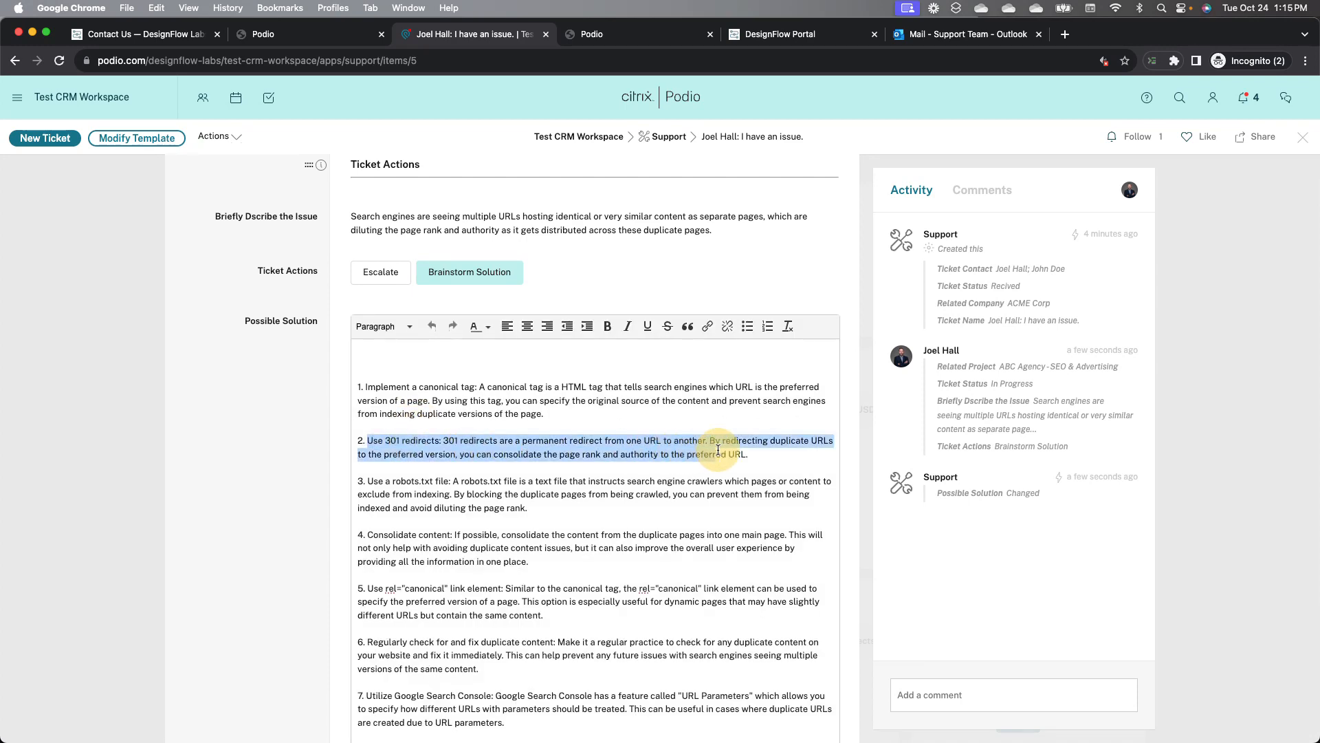
{"action": "right_click", "coordinate": [655, 452]}
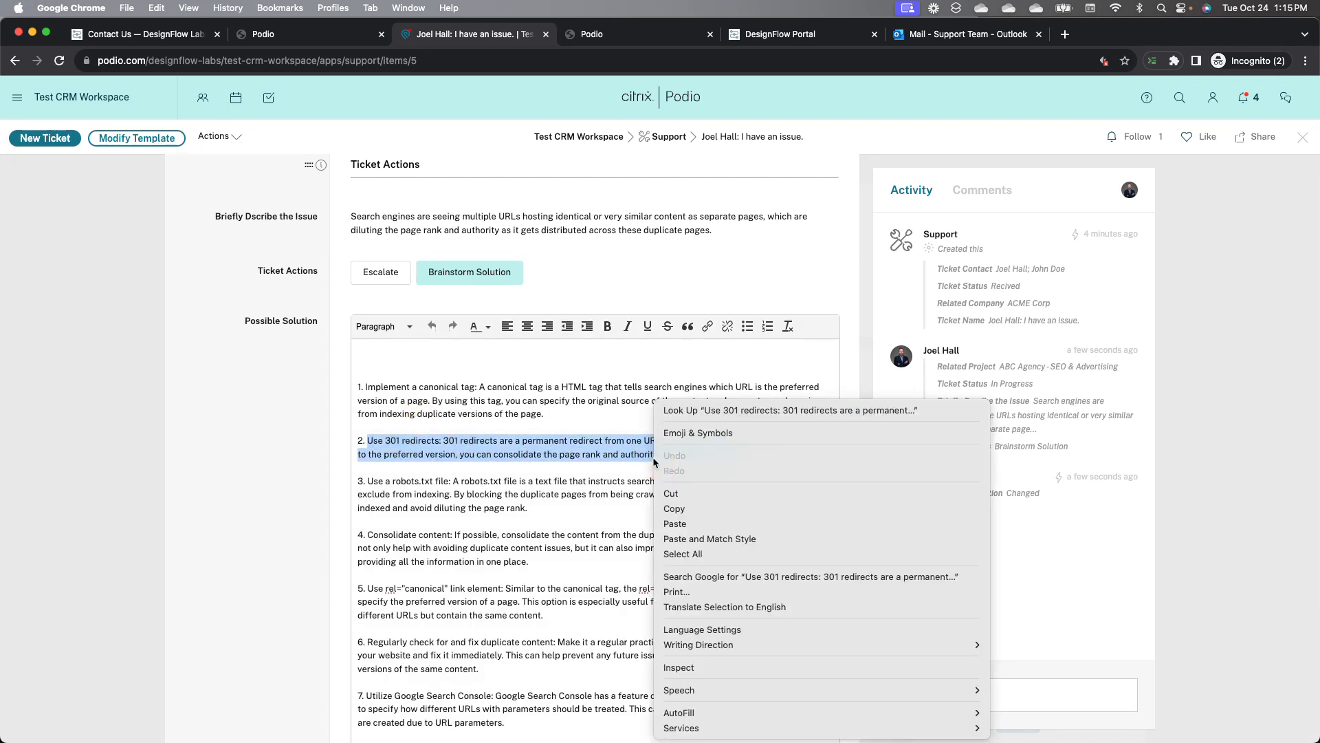
{"action": "left_click", "coordinate": [672, 511]}
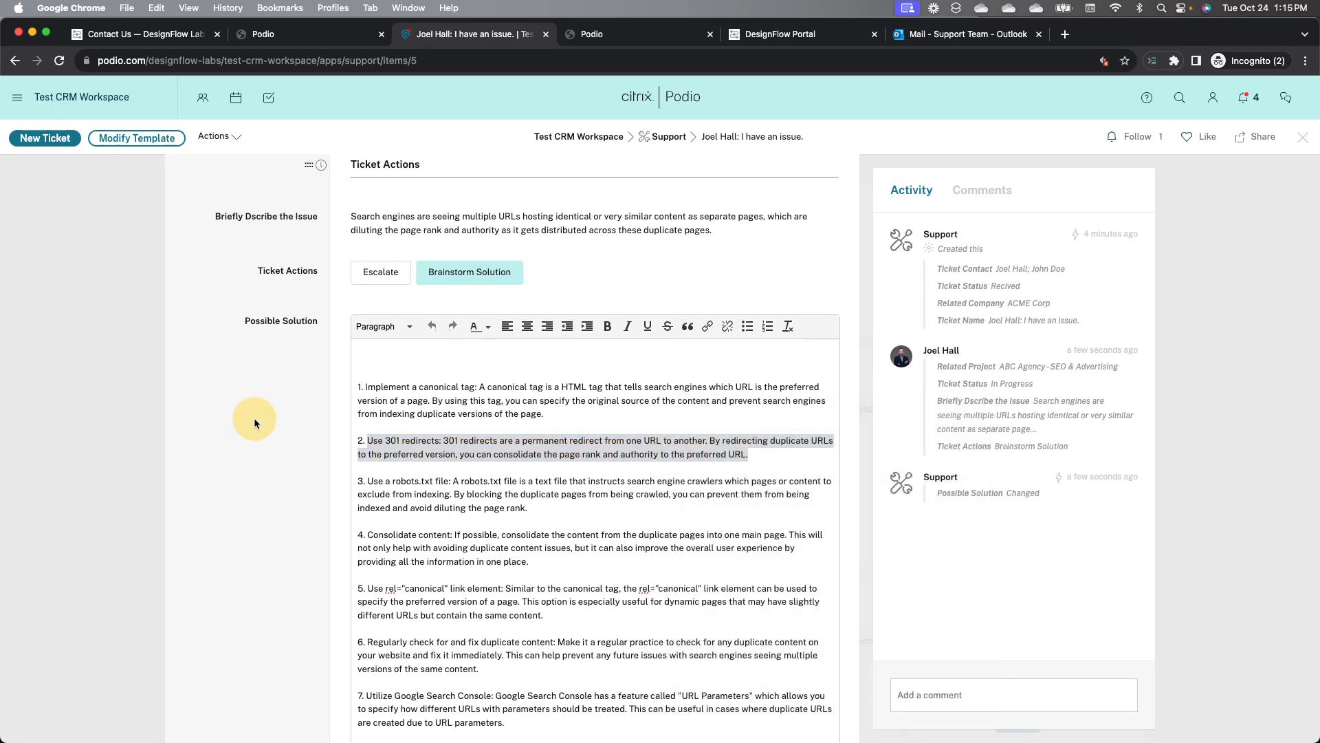
{"action": "left_click", "coordinate": [254, 418]}
{"action": "scroll", "coordinate": [255, 414], "scroll_direction": "up", "scroll_amount": 4}
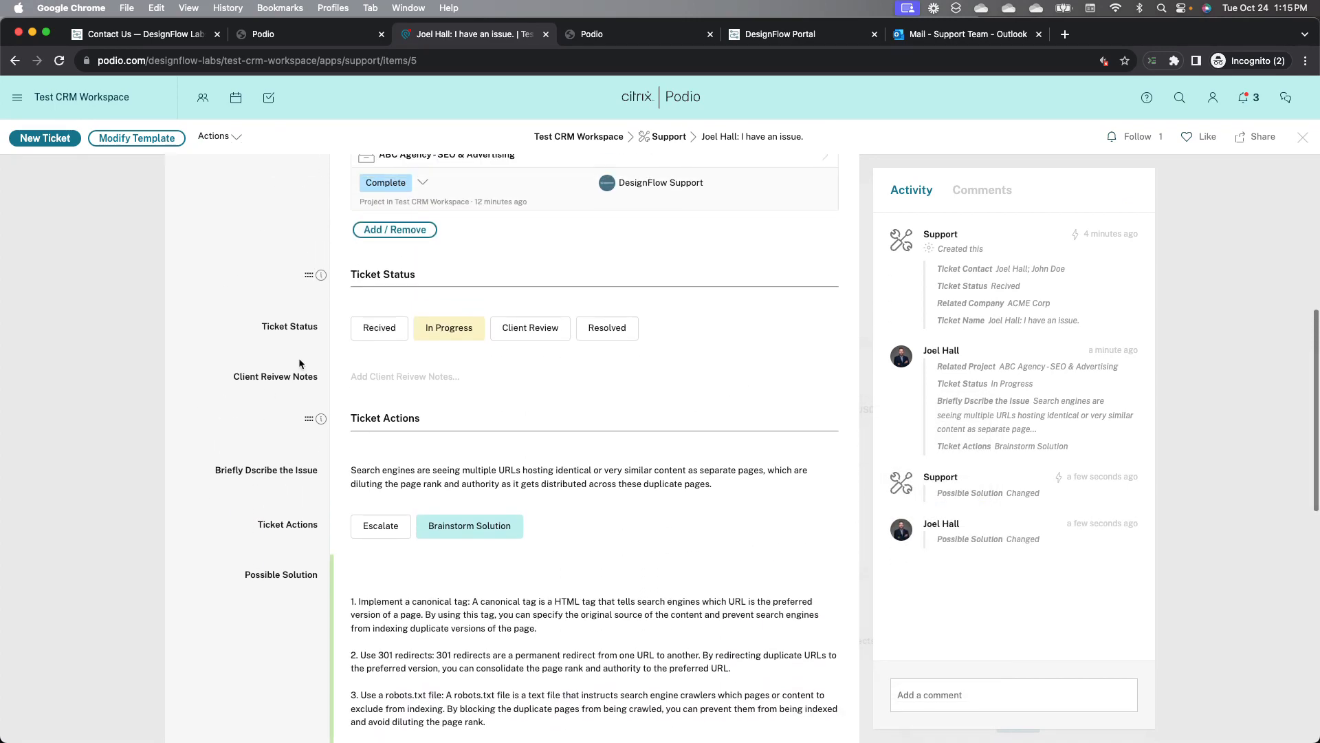
{"action": "left_click", "coordinate": [375, 378]}
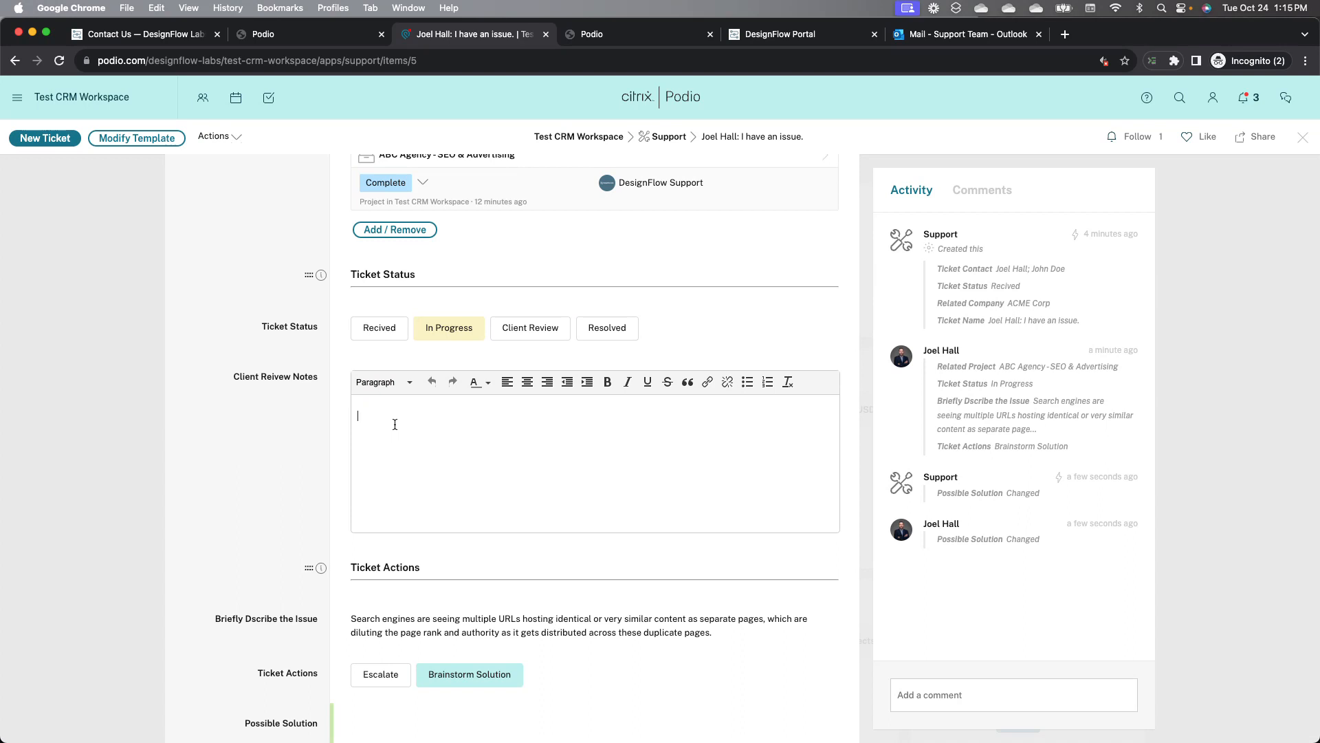
{"action": "key", "text": "super+v"}
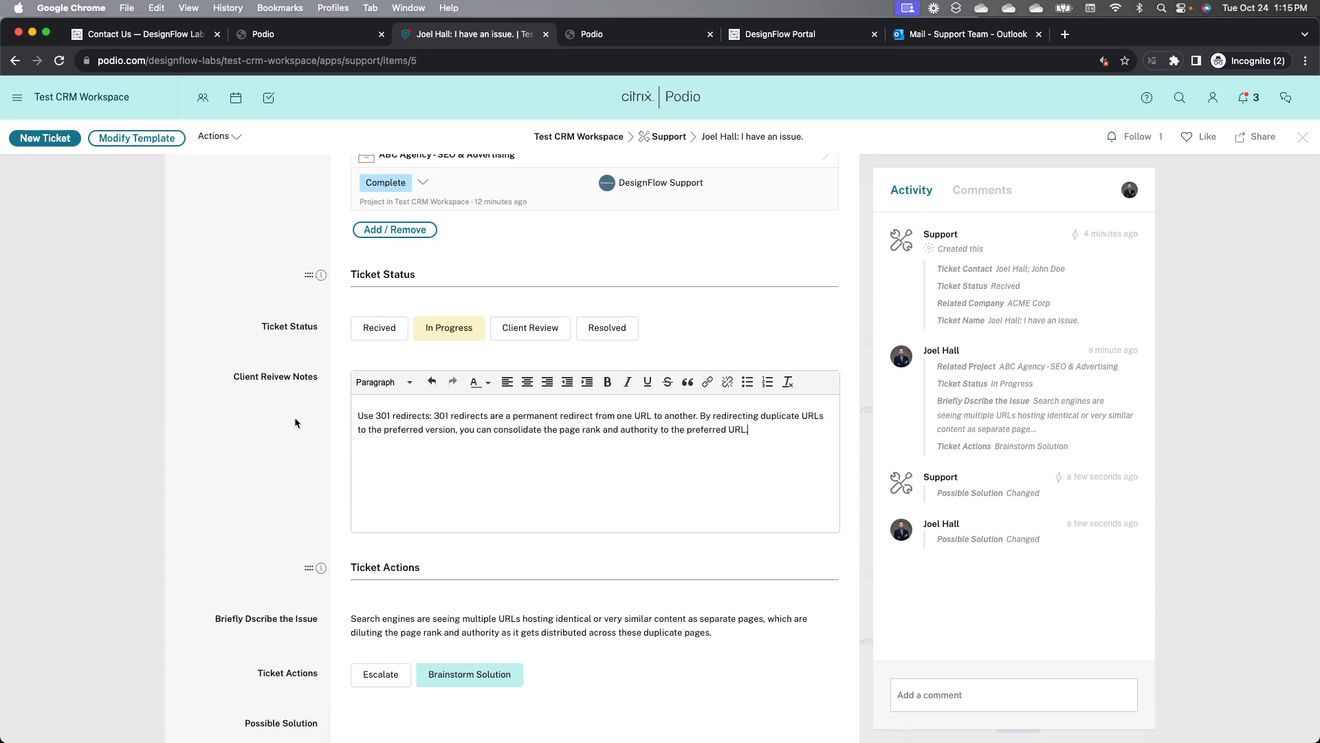
{"action": "left_click", "coordinate": [295, 418]}
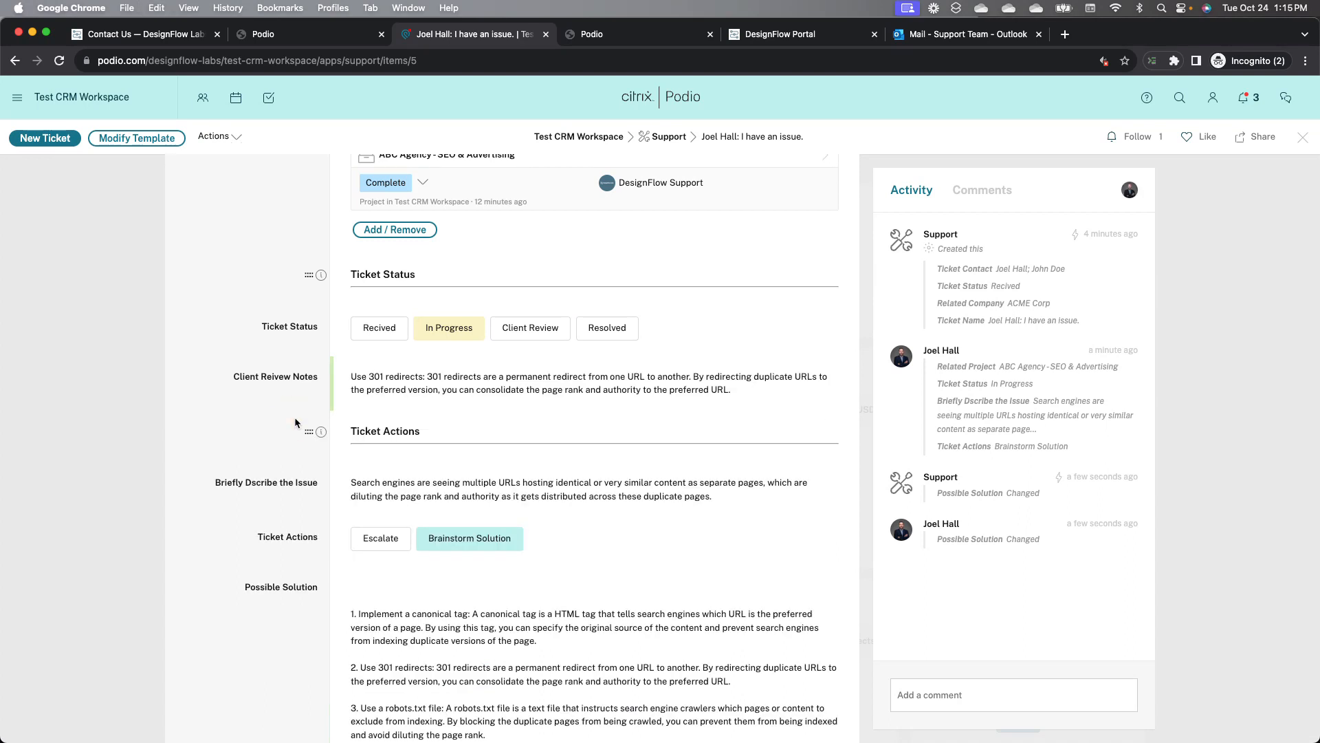
{"action": "left_click", "coordinate": [511, 331]}
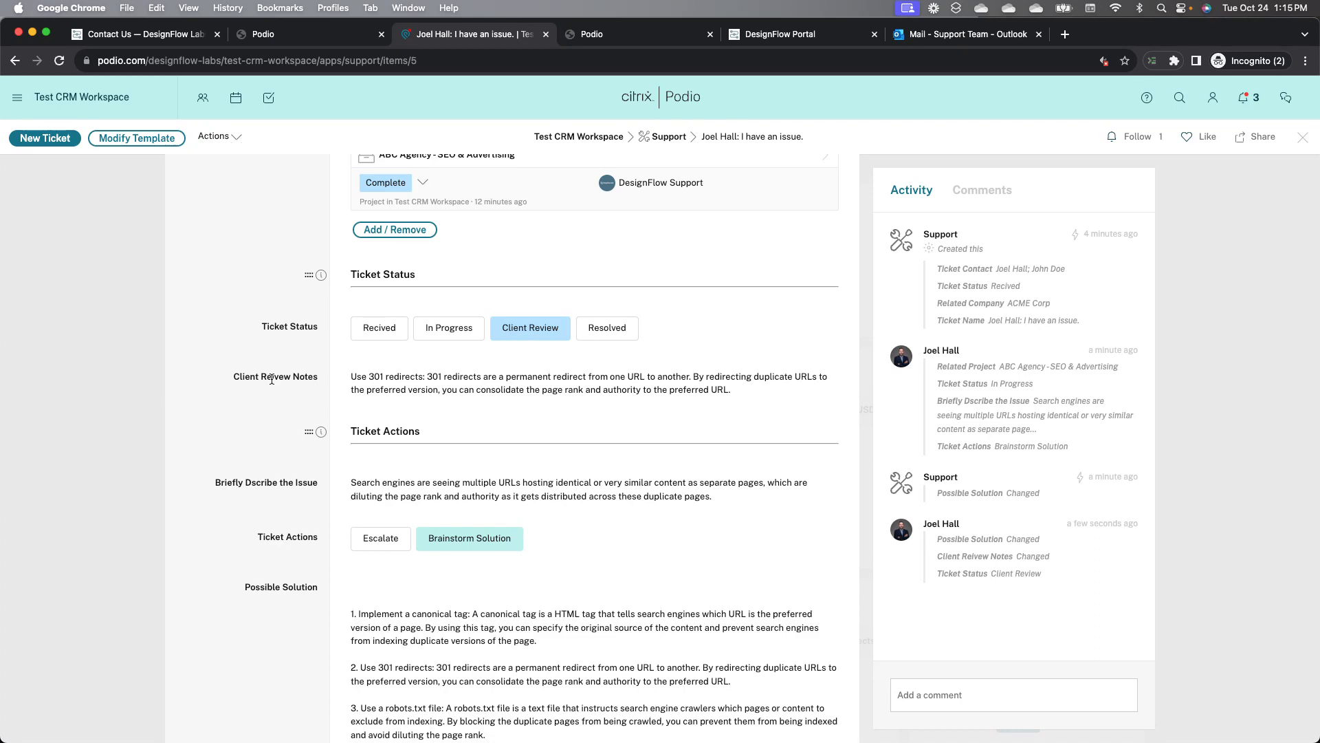
Step: Open the support-update email in Outlook and compare it with the ticket's Client Review Notes
{"action": "left_click", "coordinate": [921, 36]}
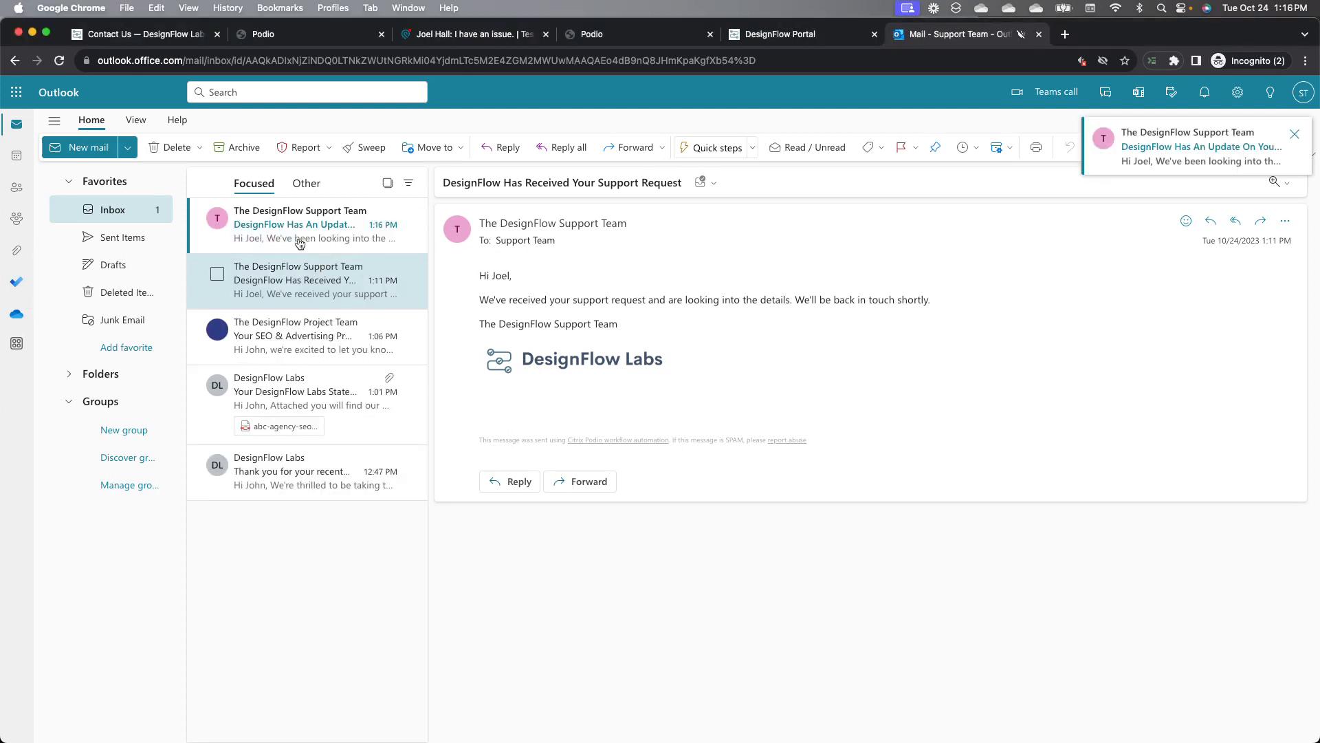
{"action": "left_click", "coordinate": [300, 241]}
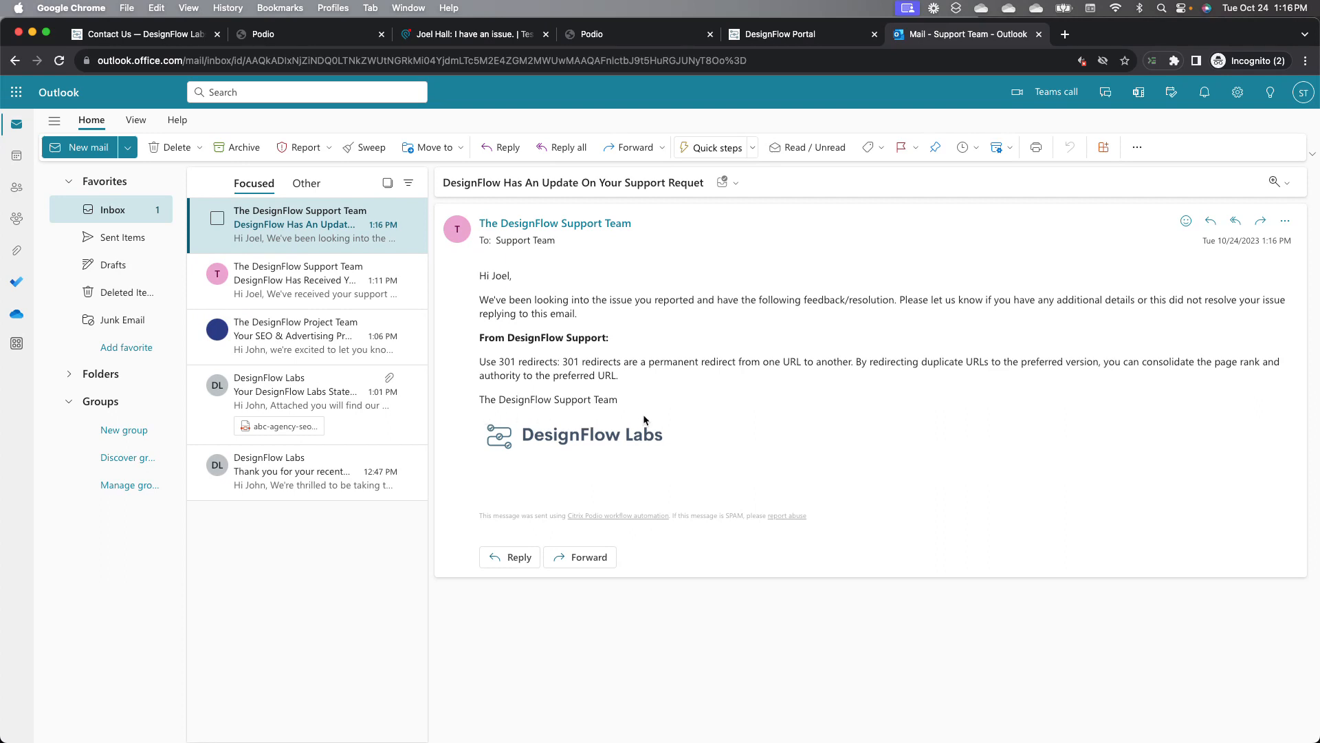
{"action": "left_click", "coordinate": [491, 37]}
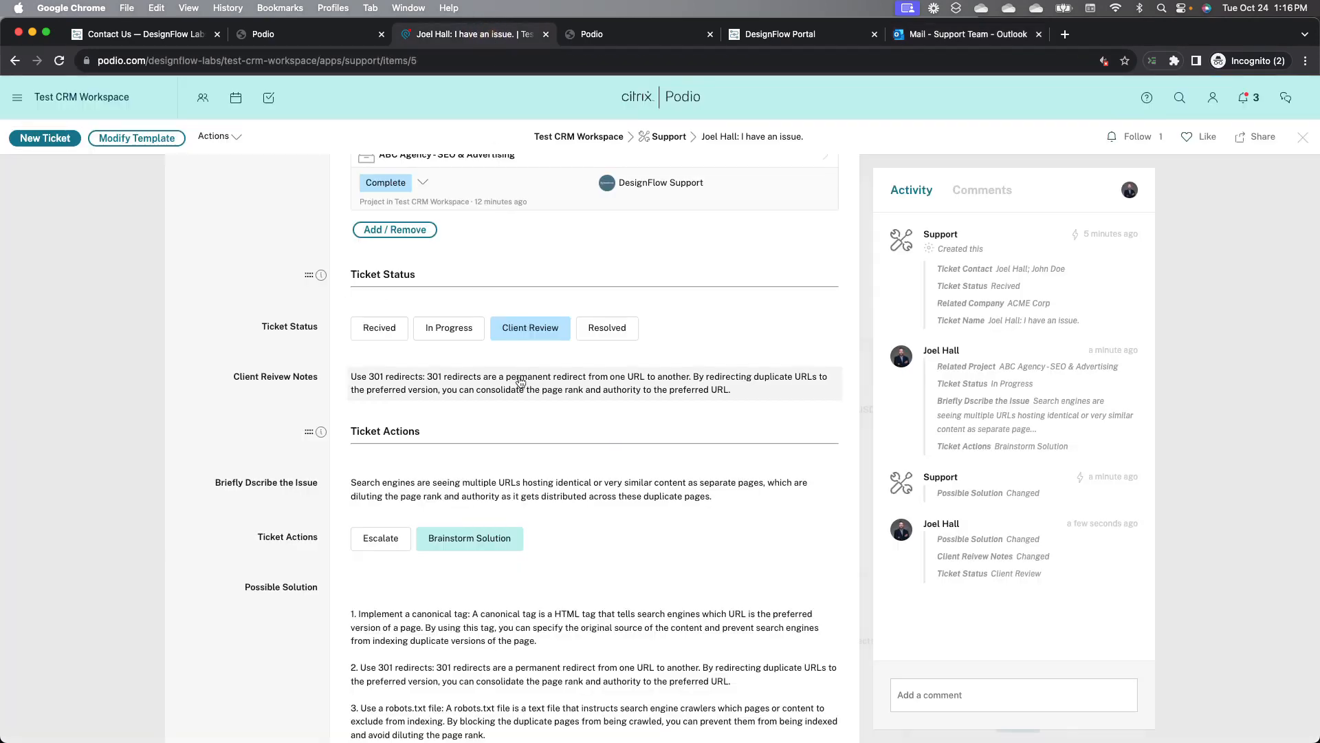
{"action": "left_click", "coordinate": [615, 331]}
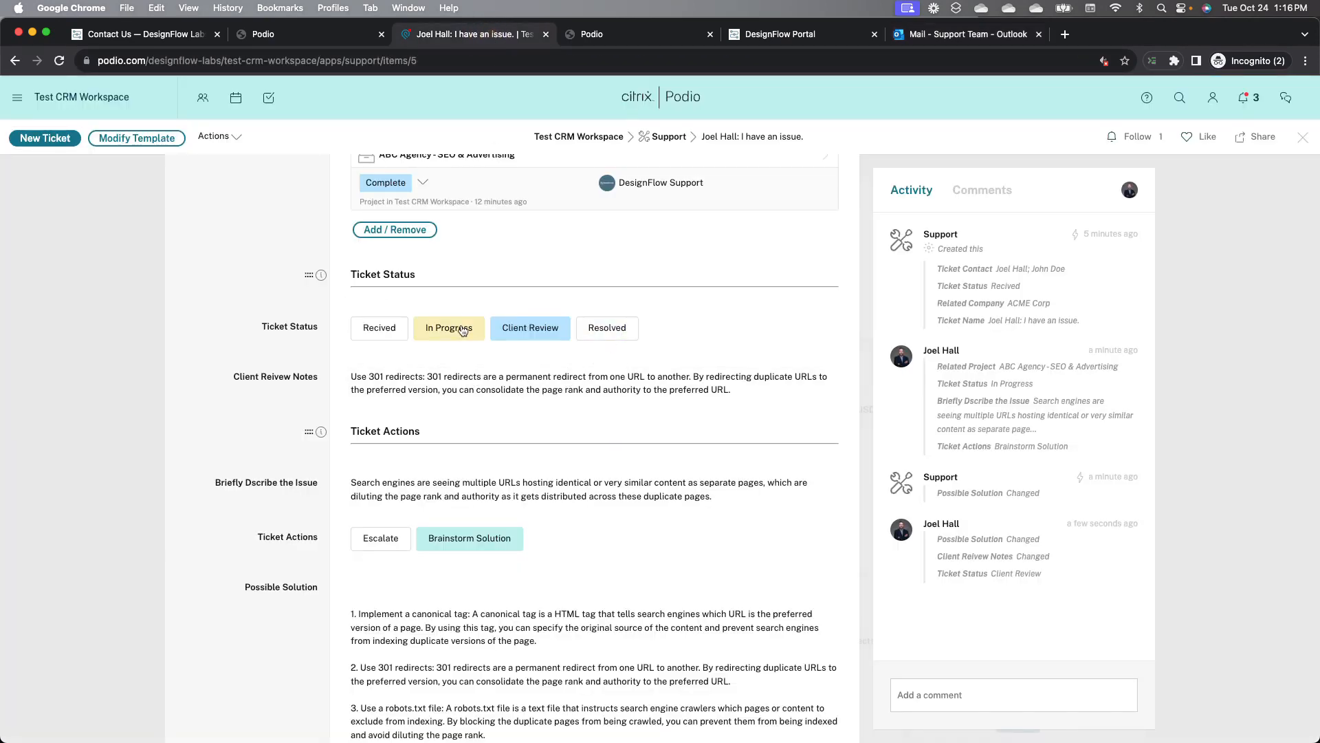
Step: Reply to all on the support-update email with "Yep fixed" and send it
{"action": "left_click", "coordinate": [955, 34]}
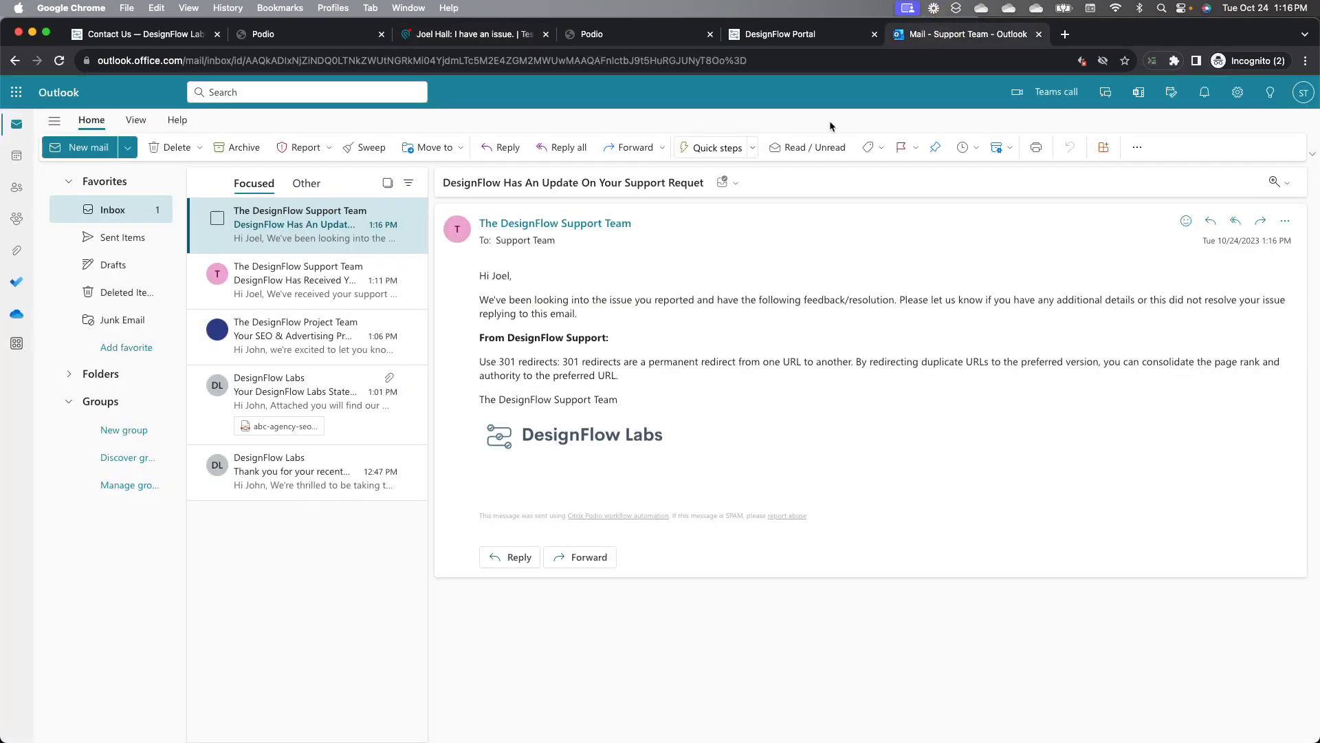
{"action": "left_click", "coordinate": [1235, 220]}
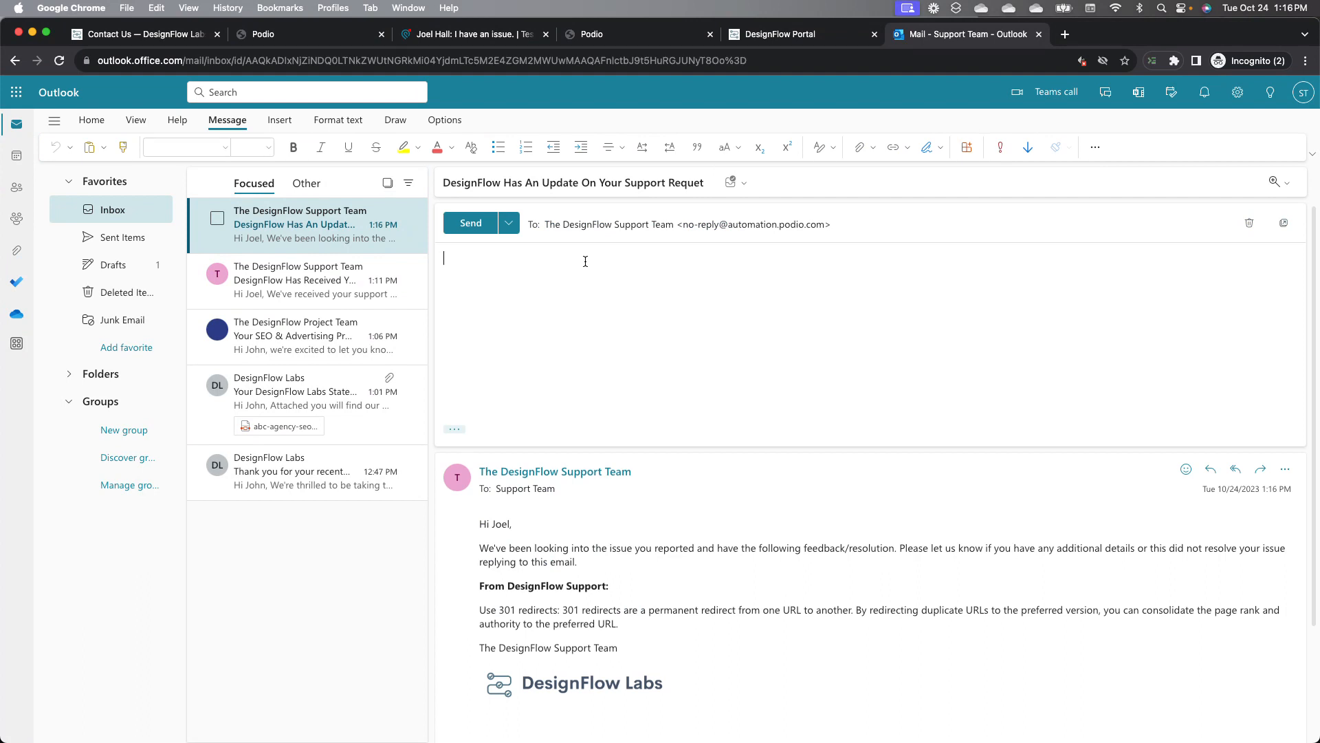
{"action": "type", "text": "Yep fixed"}
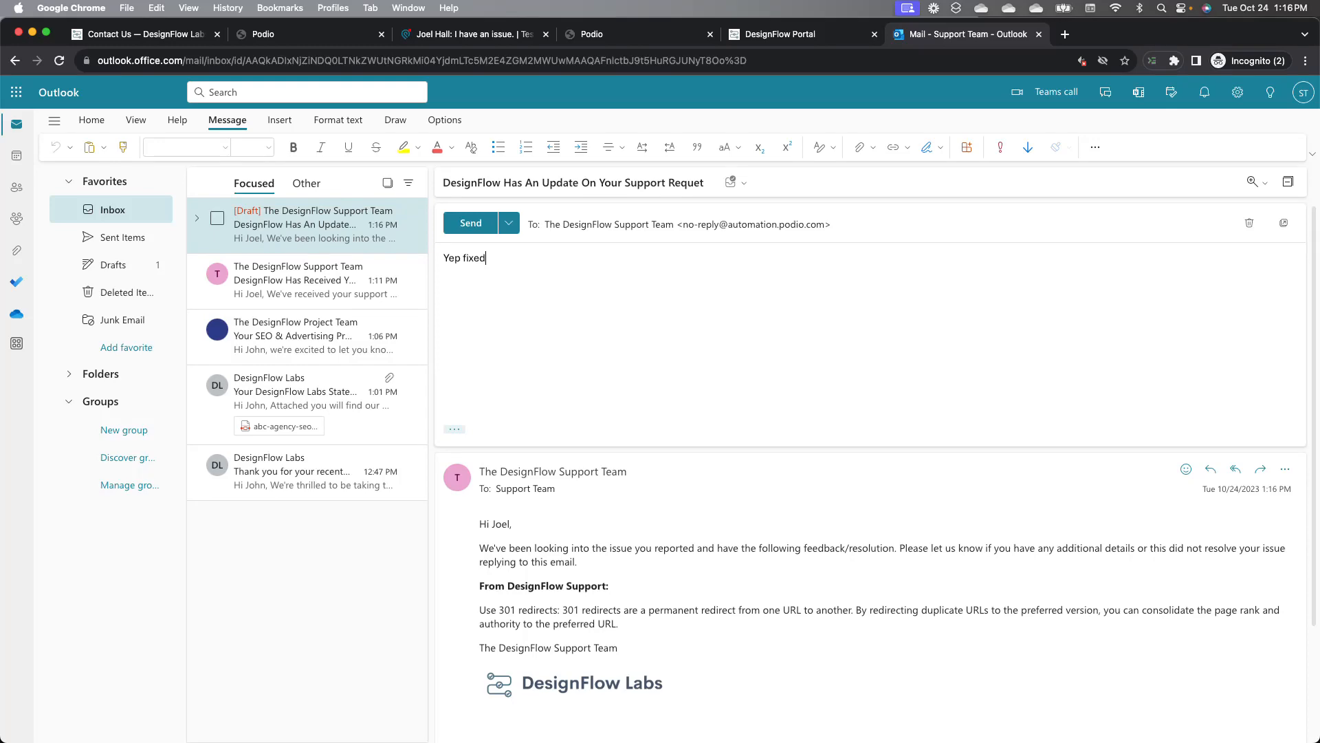
{"action": "left_click", "coordinate": [470, 223]}
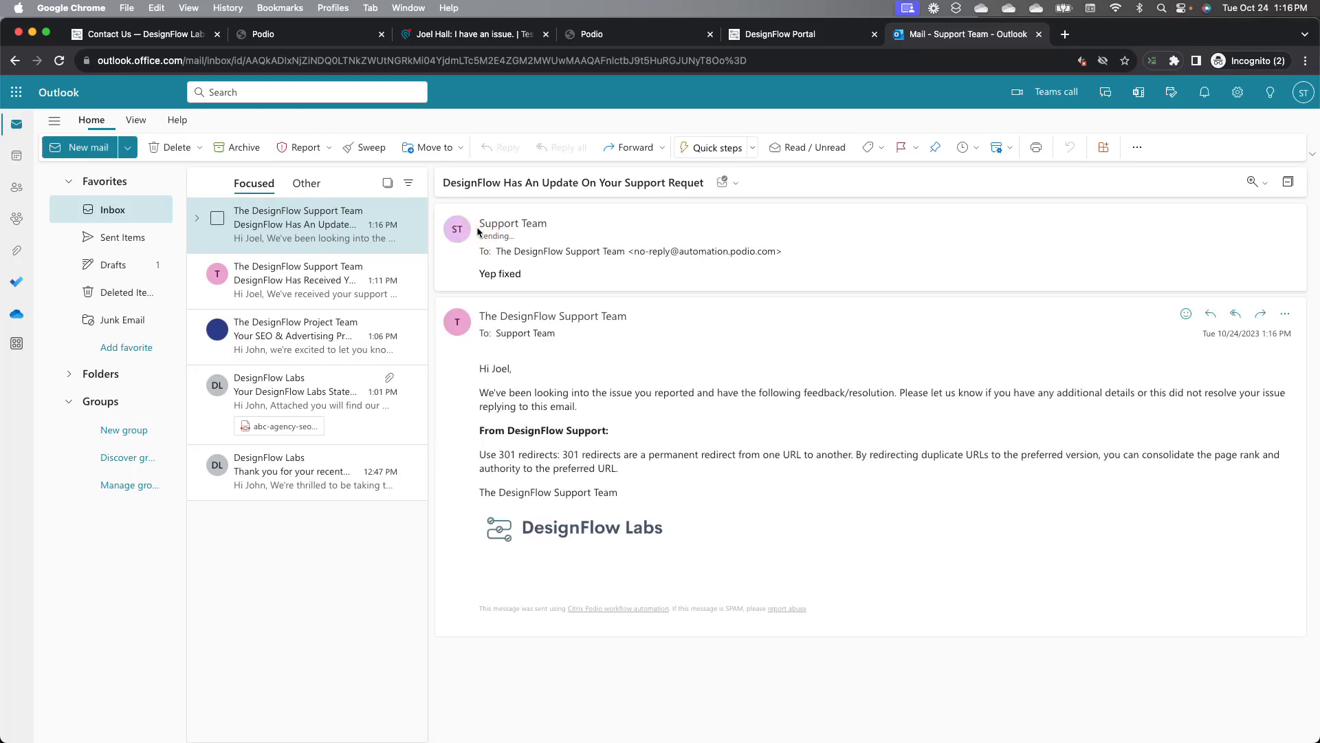
Step: Return to the ticket and open the Test CRM Workspace activity stream
{"action": "left_click", "coordinate": [497, 38]}
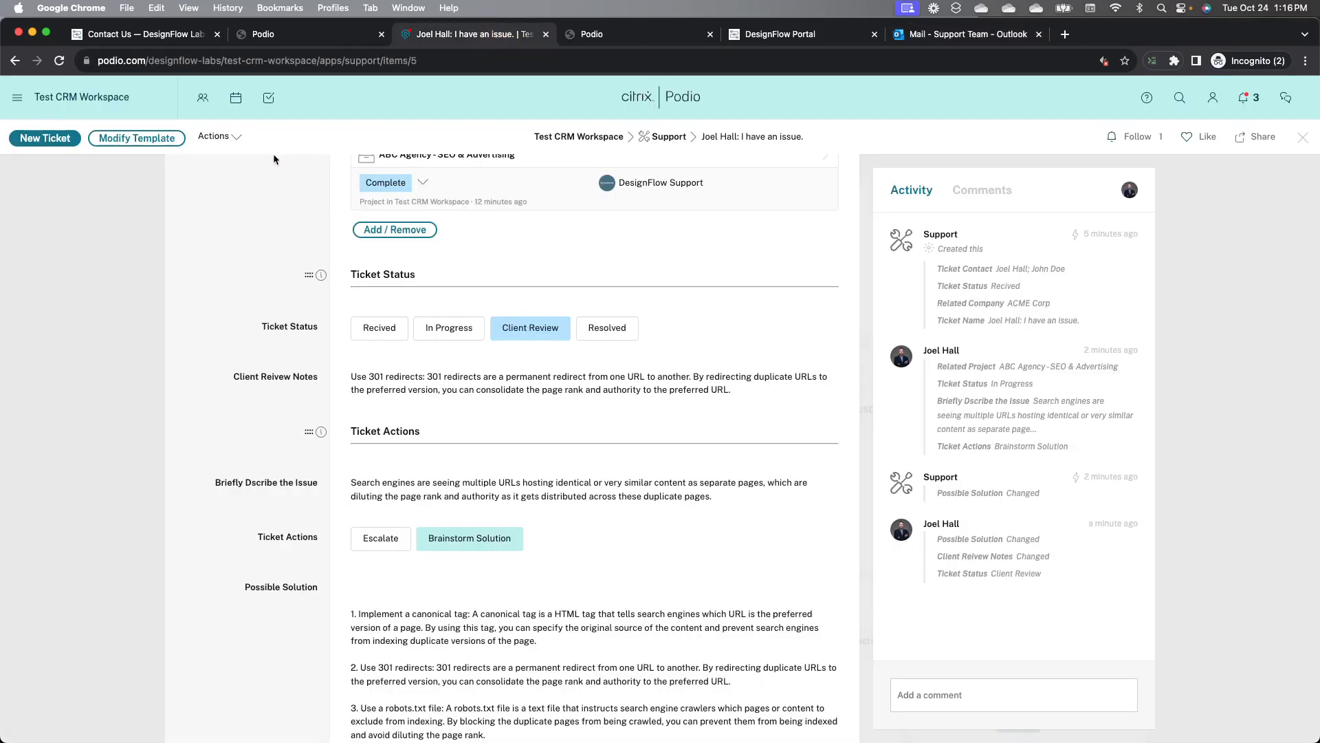
{"action": "scroll", "coordinate": [274, 159], "scroll_direction": "up", "scroll_amount": 5}
{"action": "scroll", "coordinate": [274, 158], "scroll_direction": "up", "scroll_amount": 1}
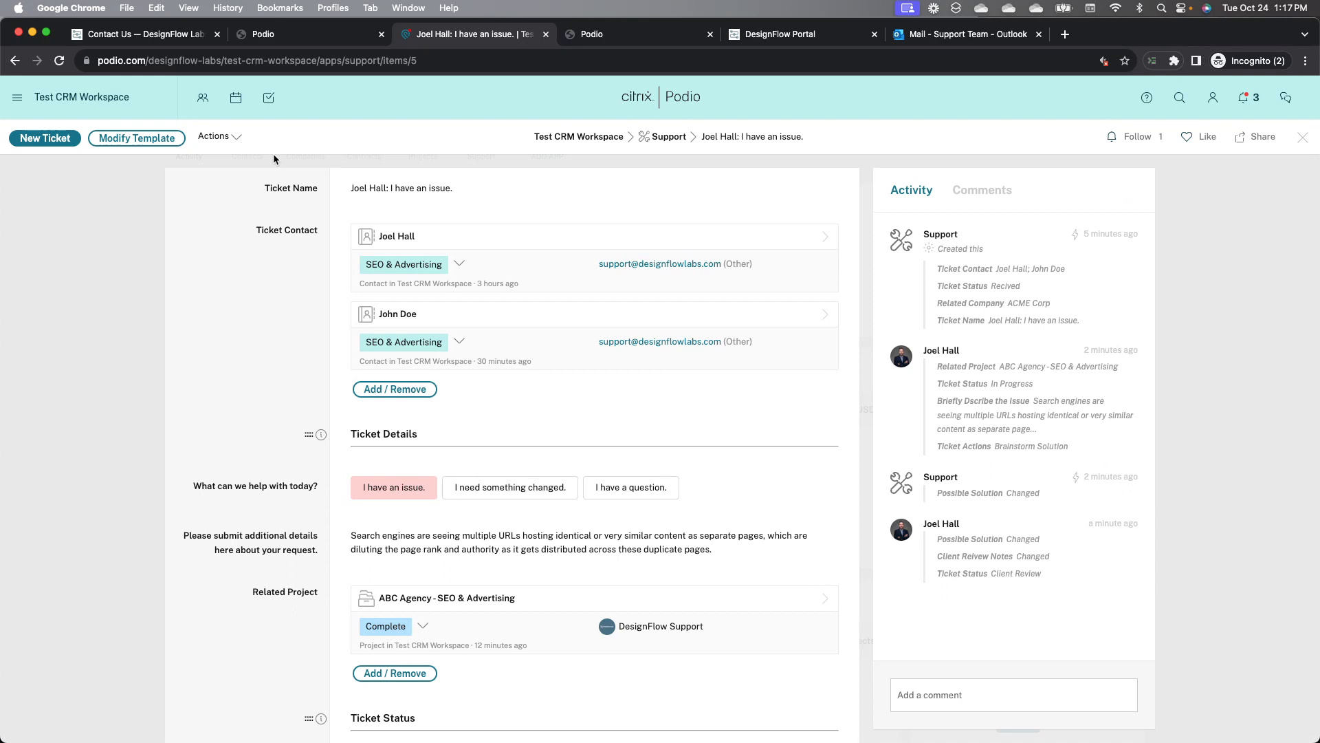
{"action": "left_click", "coordinate": [576, 137]}
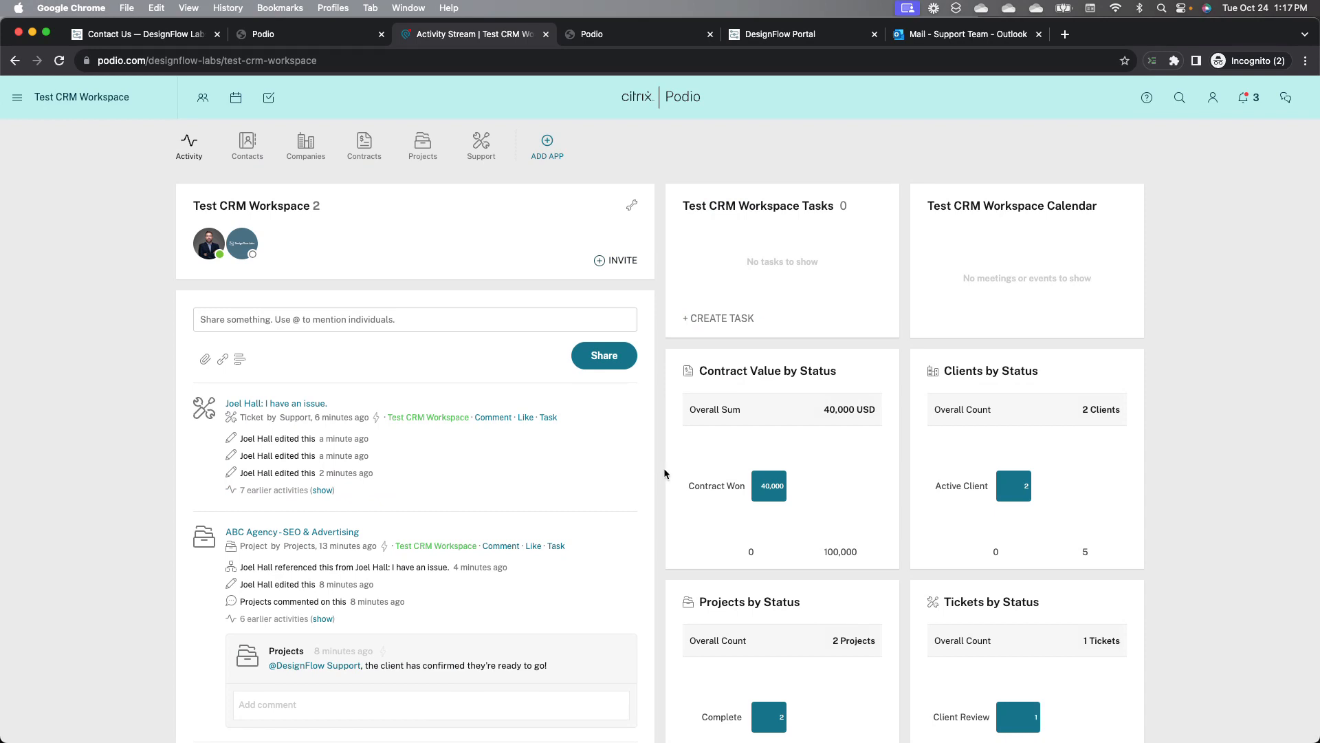
{"action": "scroll", "coordinate": [665, 473], "scroll_direction": "down", "scroll_amount": 2}
{"action": "key", "text": "ctrl+Left"}
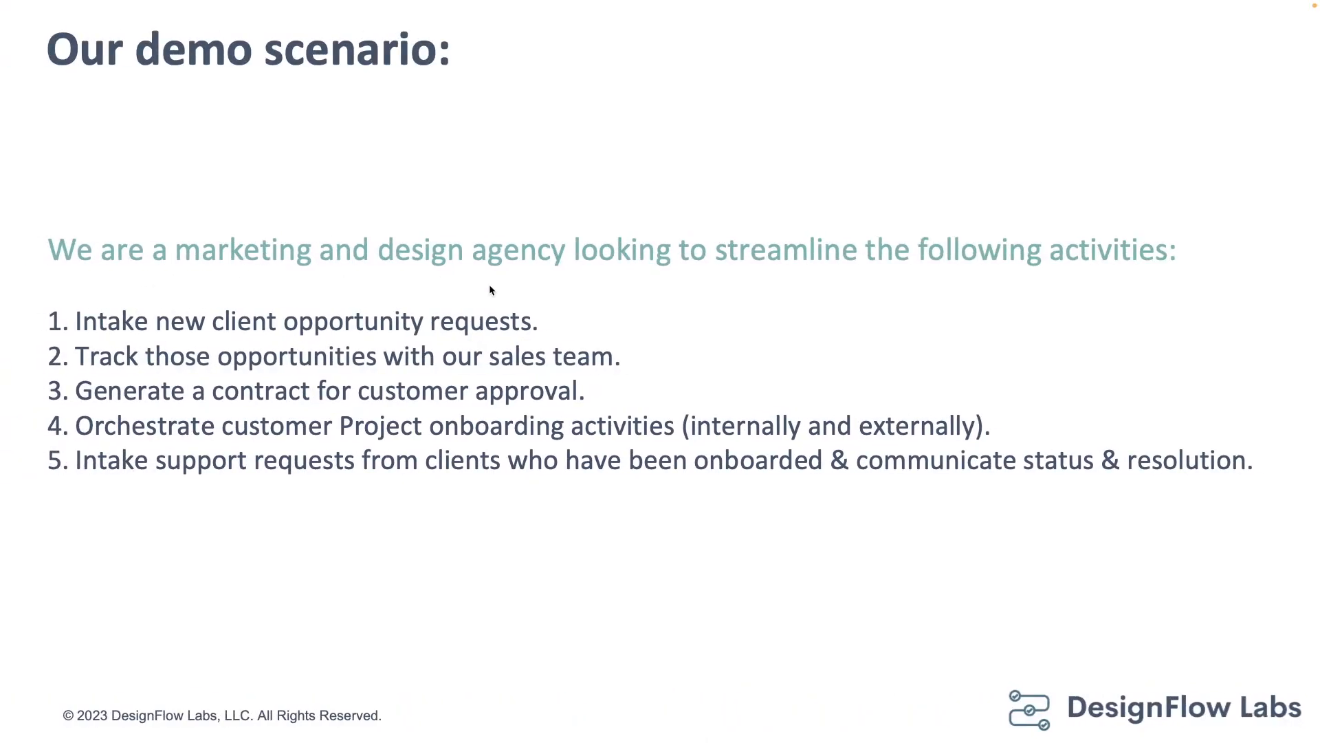
{"action": "key", "text": "Right"}
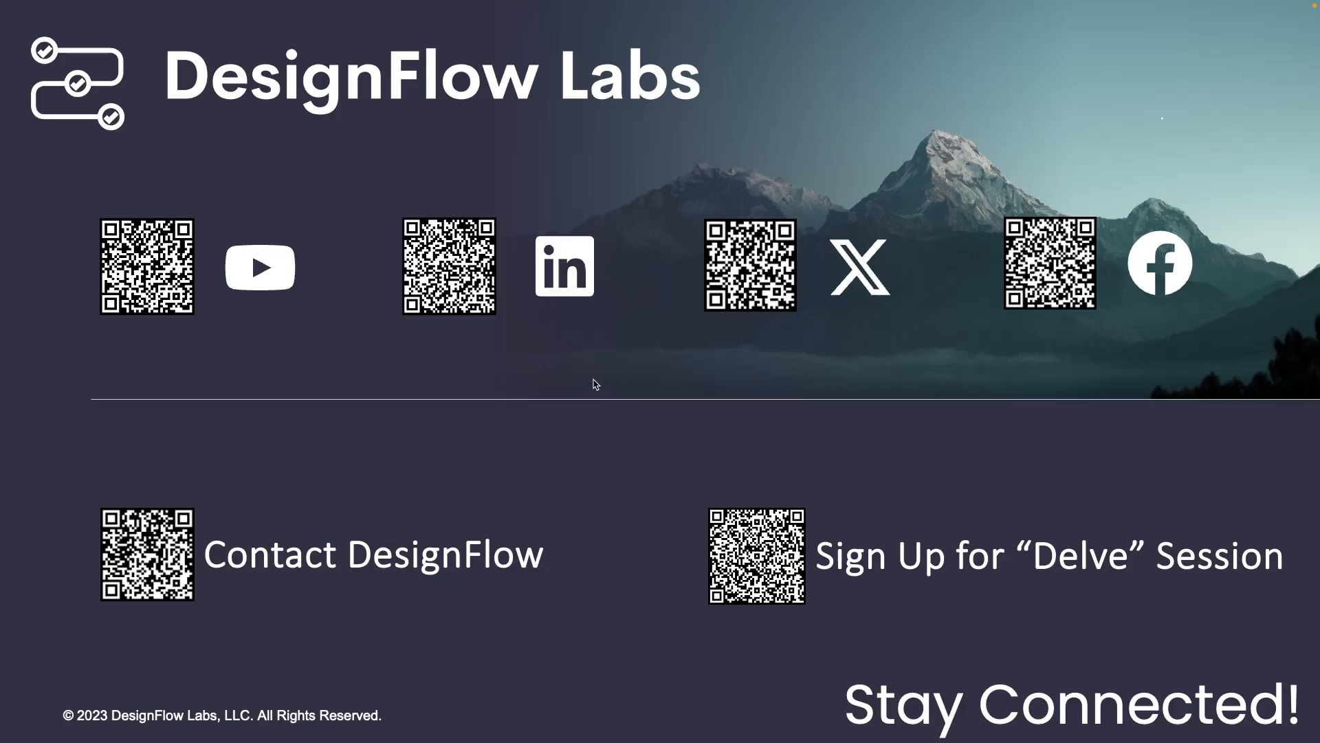